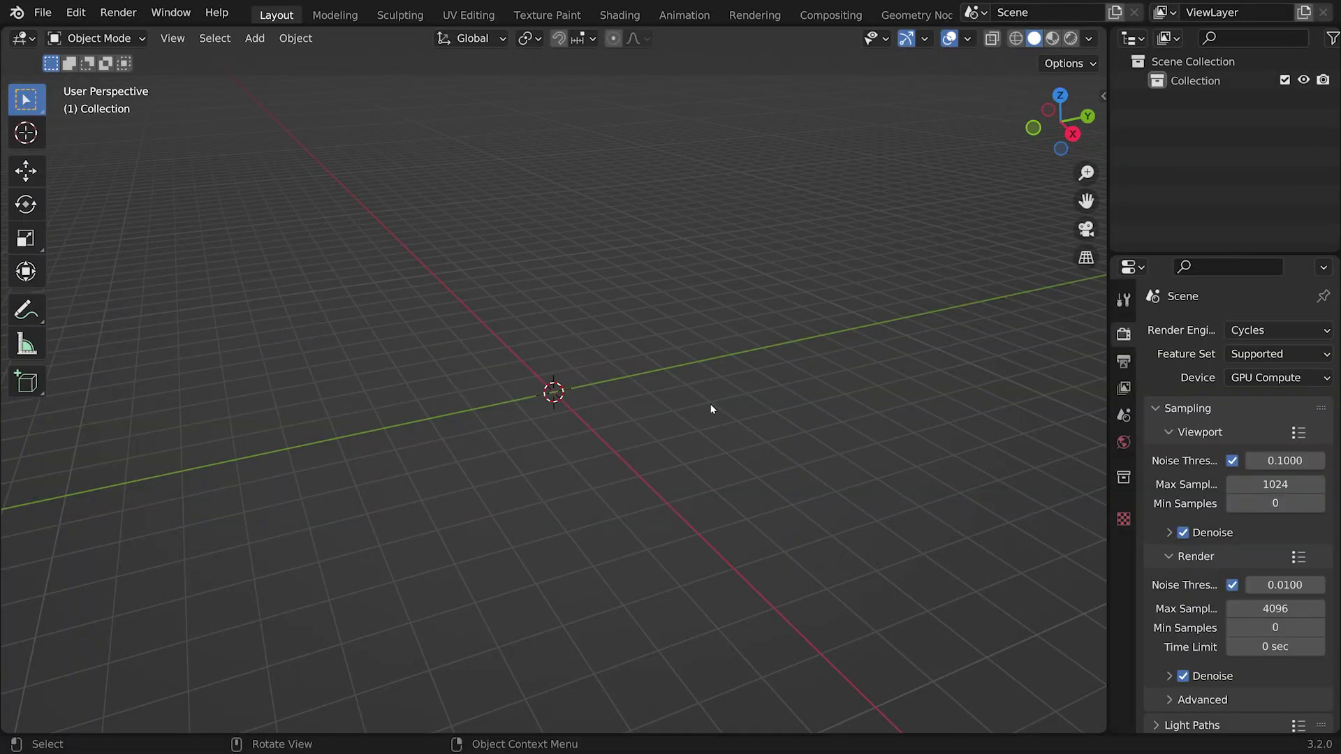
- Show the Poliigon asset library beside the 3D viewport and widen it to fit three assets per row
{"action": "key", "text": "n"}
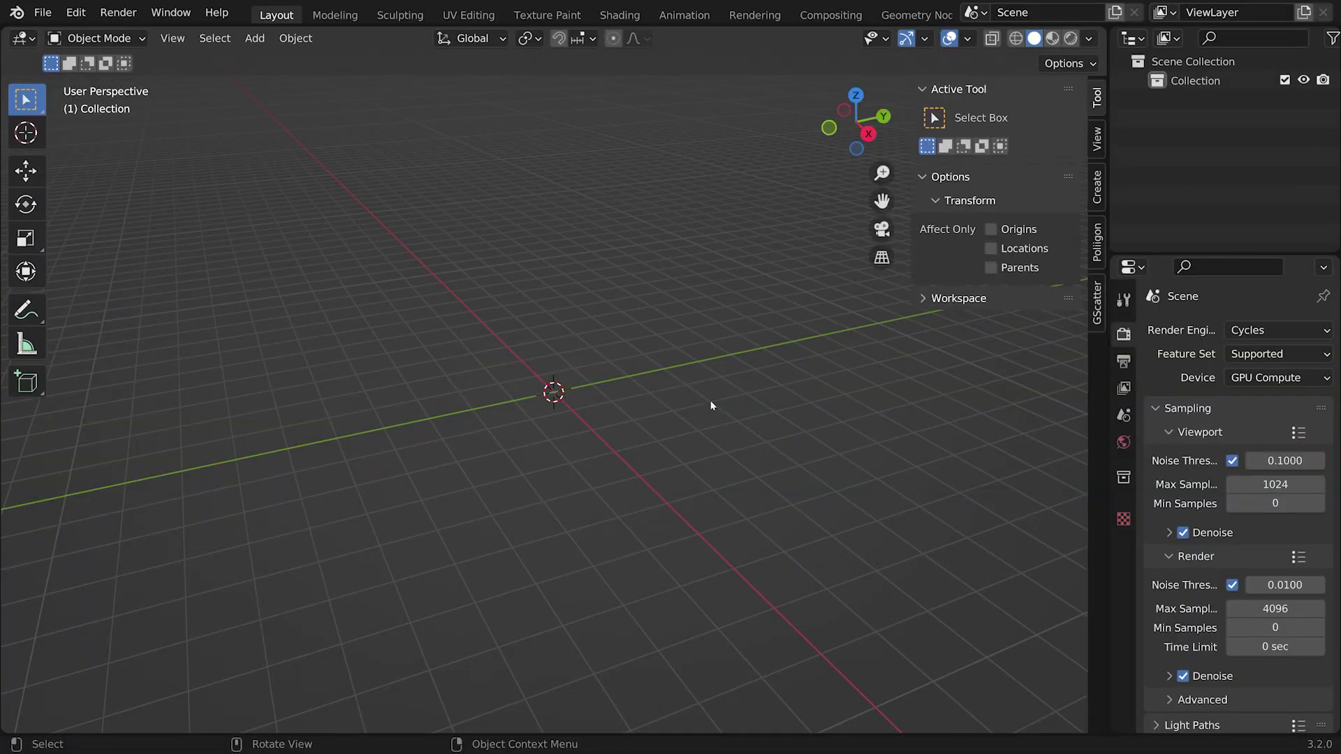
{"action": "left_click", "coordinate": [1097, 245]}
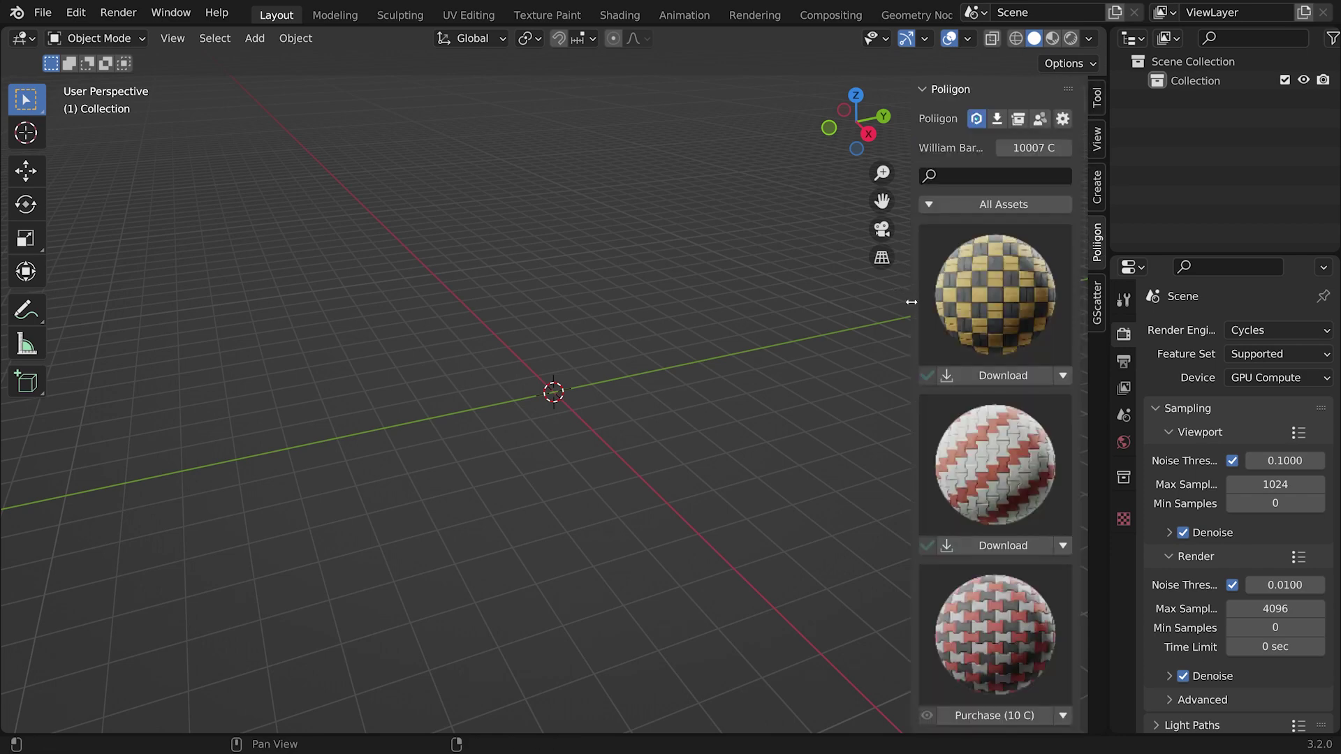
{"action": "left_click_drag", "start_coordinate": [912, 301], "coordinate": [419, 328]}
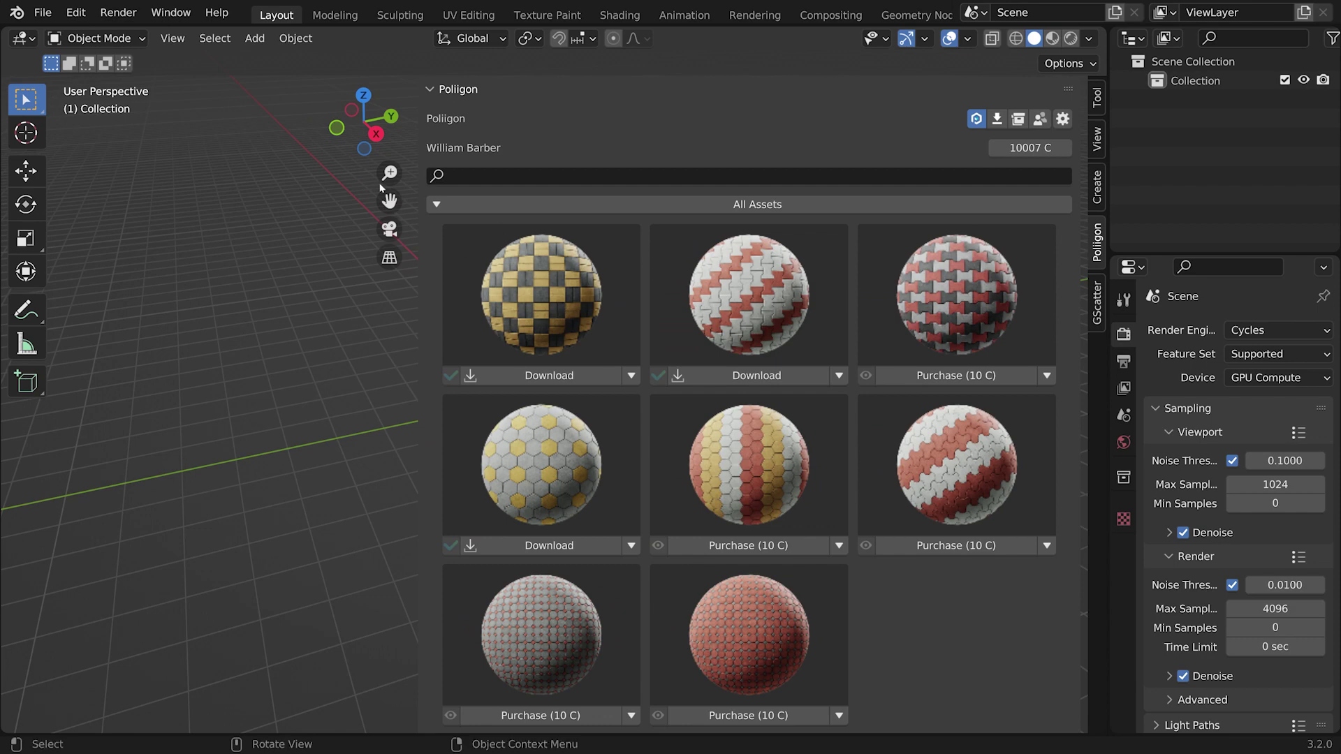
- Search the Poliigon asset library for "ground"
{"action": "left_click", "coordinate": [461, 176]}
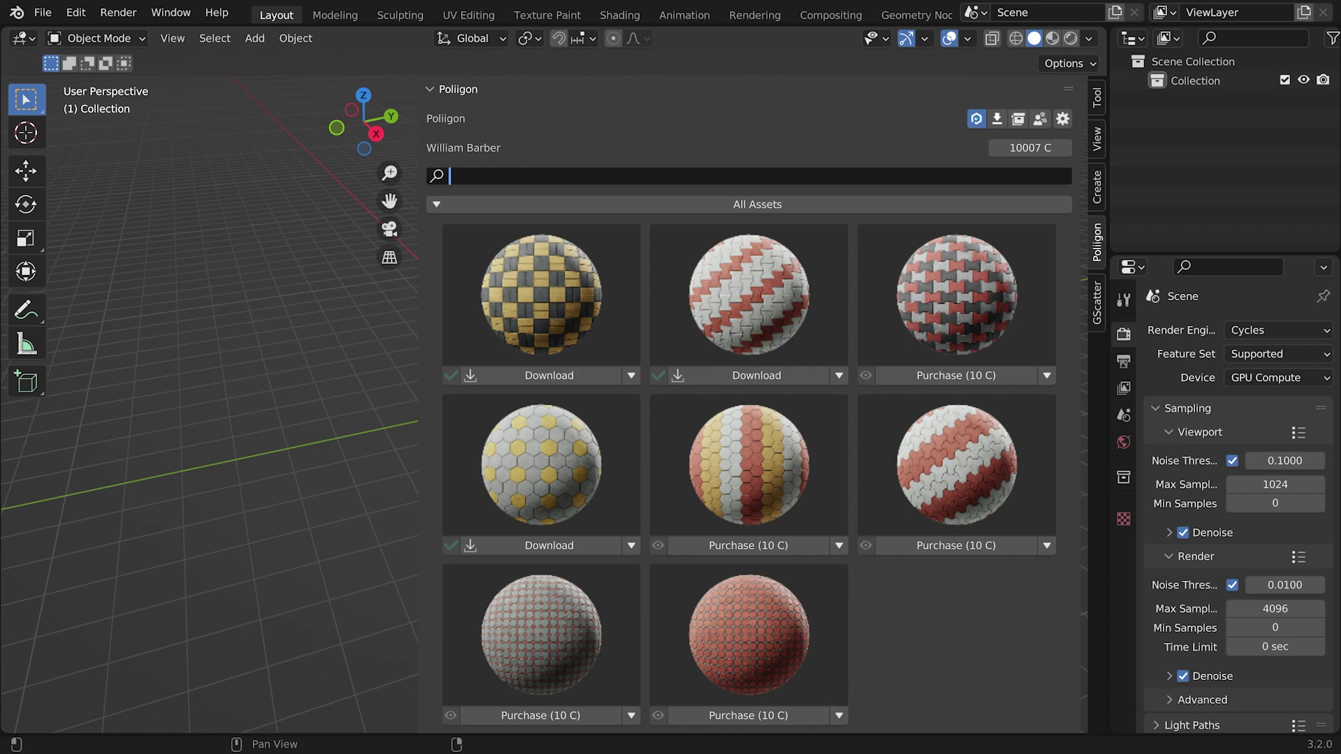
{"action": "type", "text": "ground"}
{"action": "key", "text": "Return"}
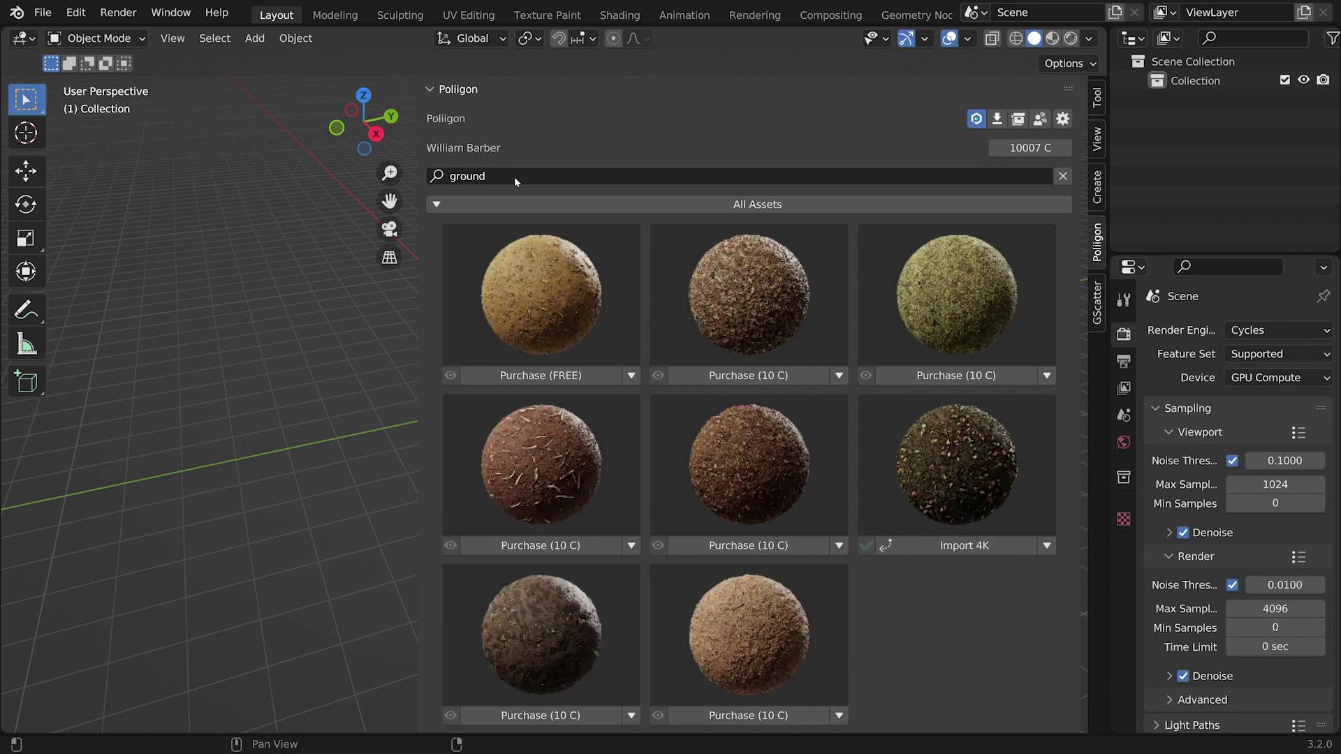
- Look through several result pages of the ground search, up to page 7, and return to page 1
{"action": "scroll", "coordinate": [573, 294], "scroll_direction": "down", "scroll_amount": 2}
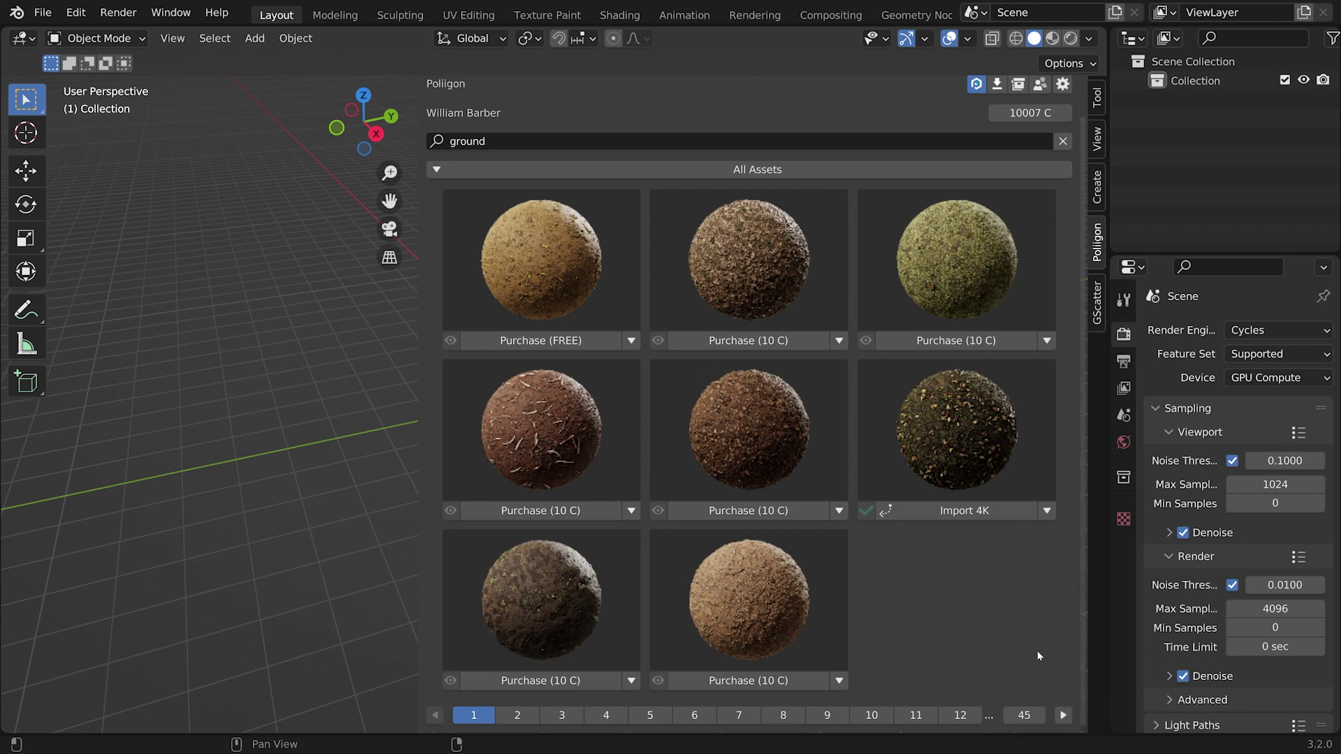
{"action": "left_click", "coordinate": [517, 715]}
{"action": "left_click", "coordinate": [606, 715]}
{"action": "left_click", "coordinate": [650, 715]}
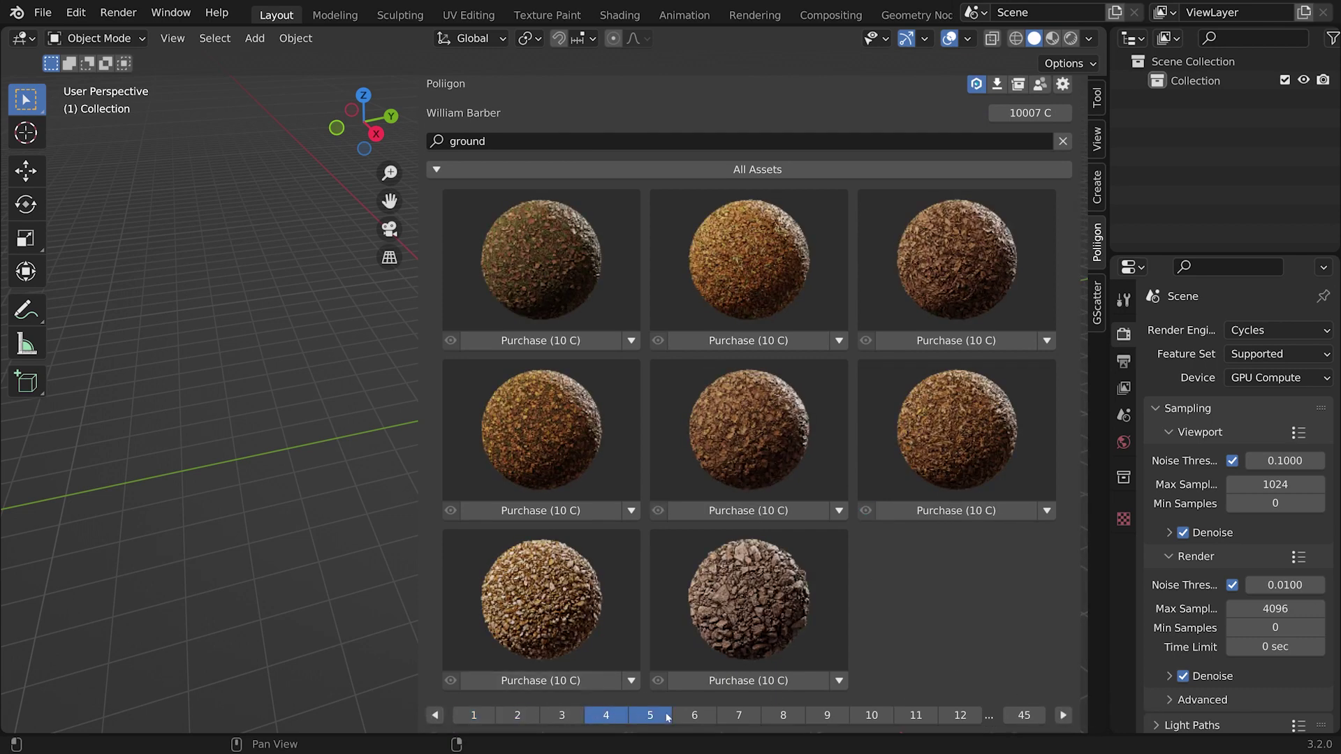
{"action": "left_click", "coordinate": [695, 716]}
{"action": "left_click", "coordinate": [739, 715]}
{"action": "left_click", "coordinate": [518, 715]}
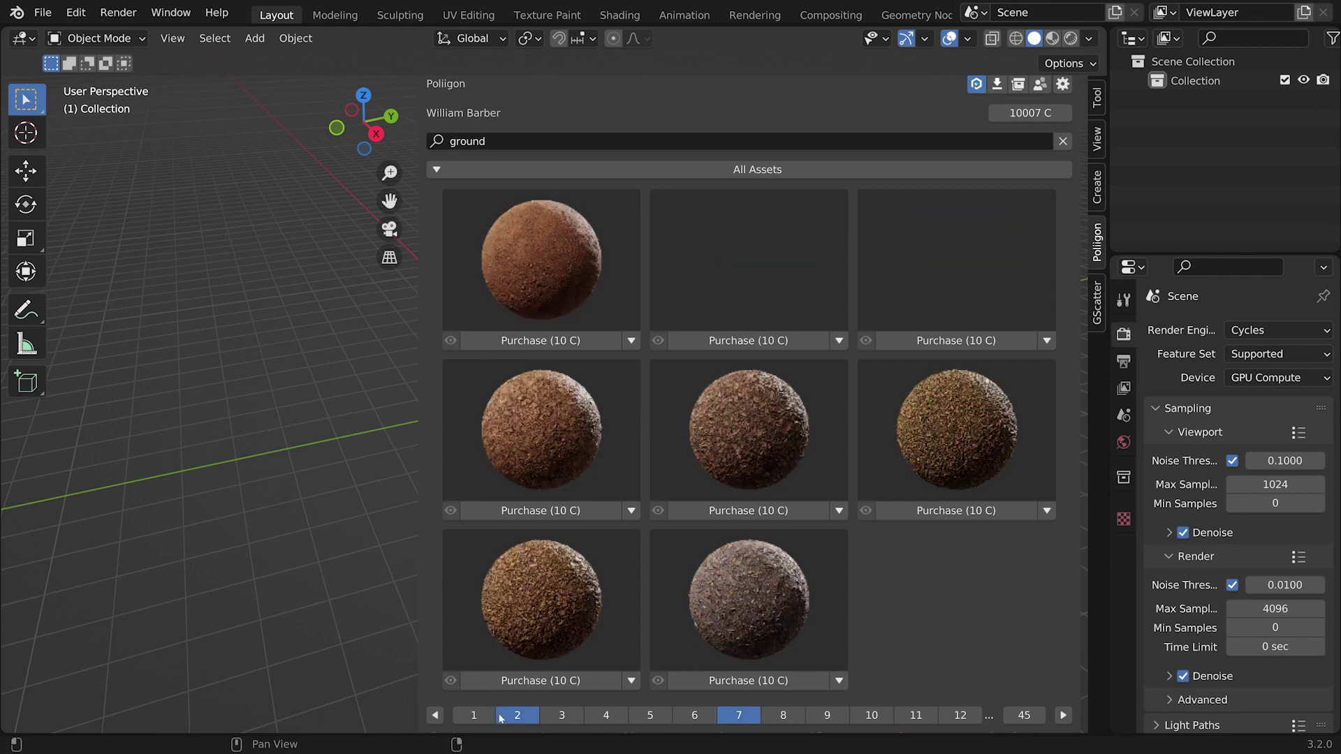
{"action": "left_click", "coordinate": [482, 715]}
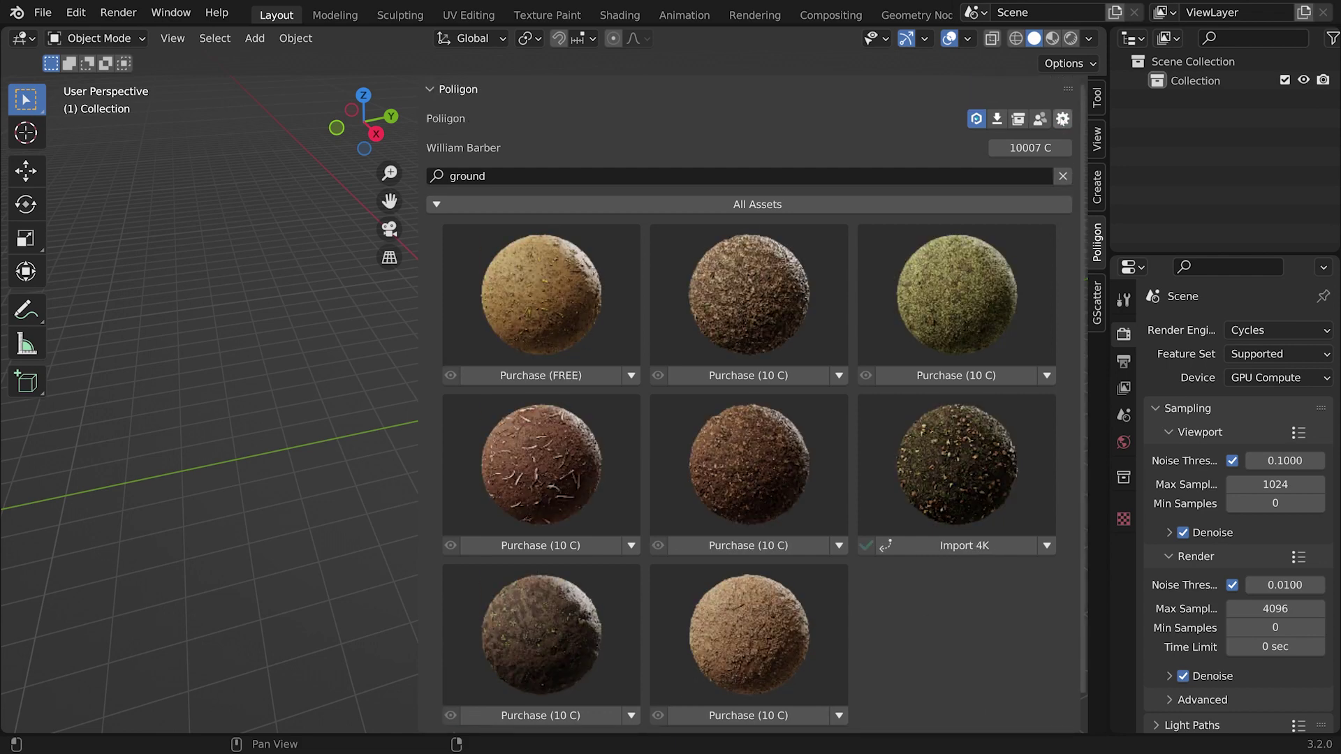
- Set the Poliigon add-on preferences to 10 assets per page and review the longer list of ground materials
{"action": "left_click", "coordinate": [1062, 119]}
{"action": "left_click_drag", "start_coordinate": [931, 21], "coordinate": [320, 132]}
{"action": "scroll", "coordinate": [493, 369], "scroll_direction": "down", "scroll_amount": 7}
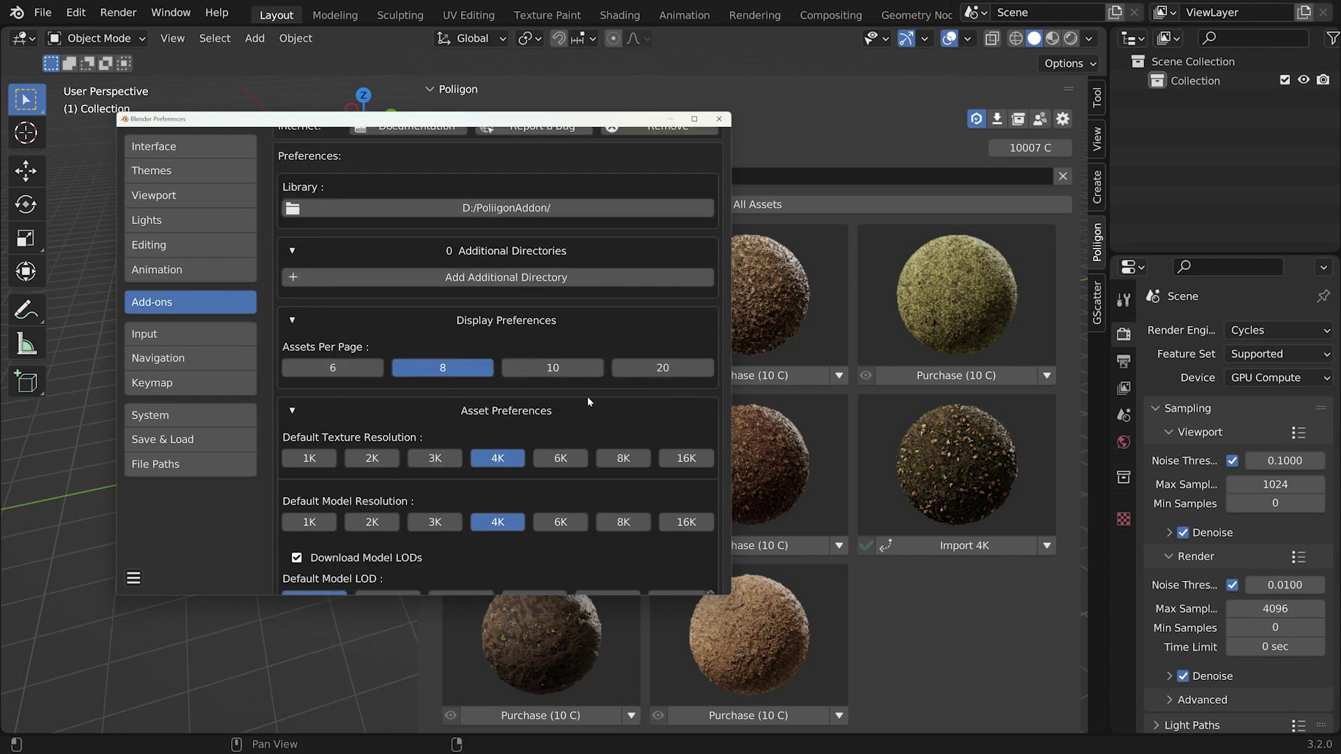
{"action": "left_click", "coordinate": [553, 371]}
{"action": "scroll", "coordinate": [505, 426], "scroll_direction": "down", "scroll_amount": 2}
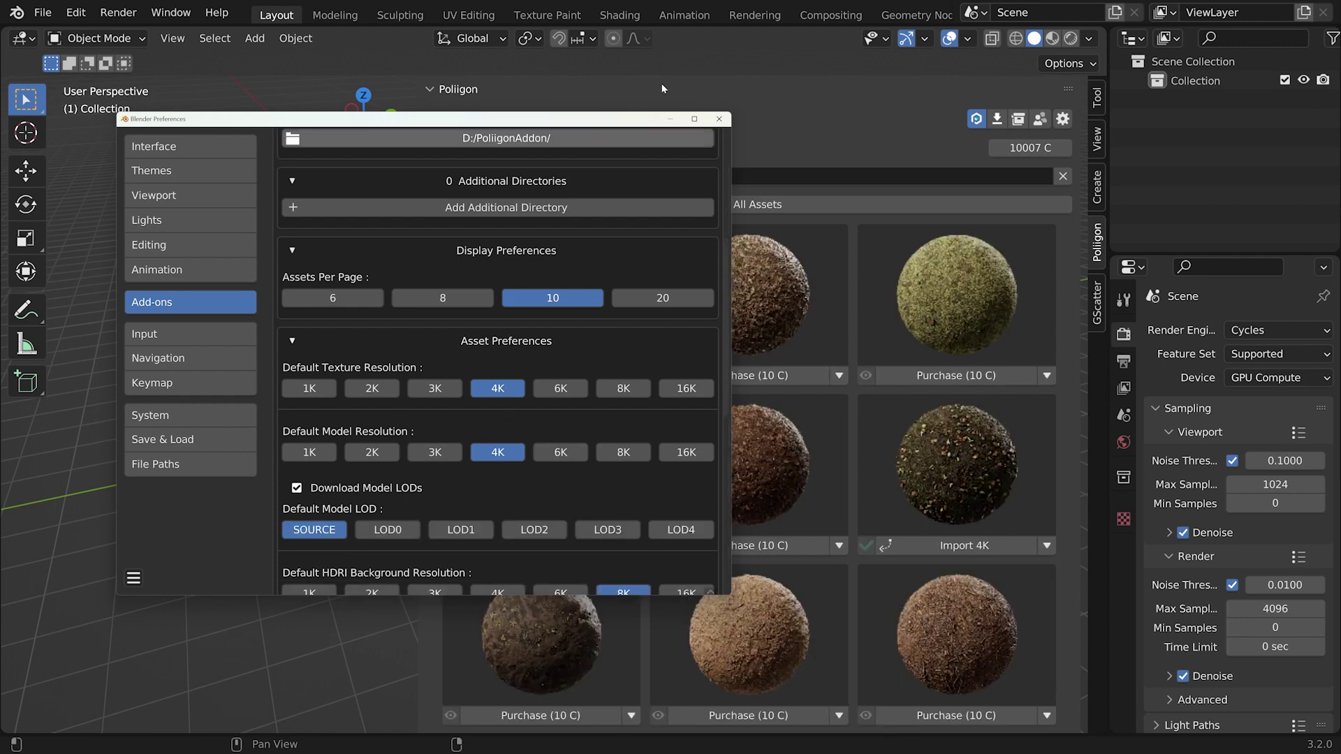
{"action": "left_click", "coordinate": [665, 121]}
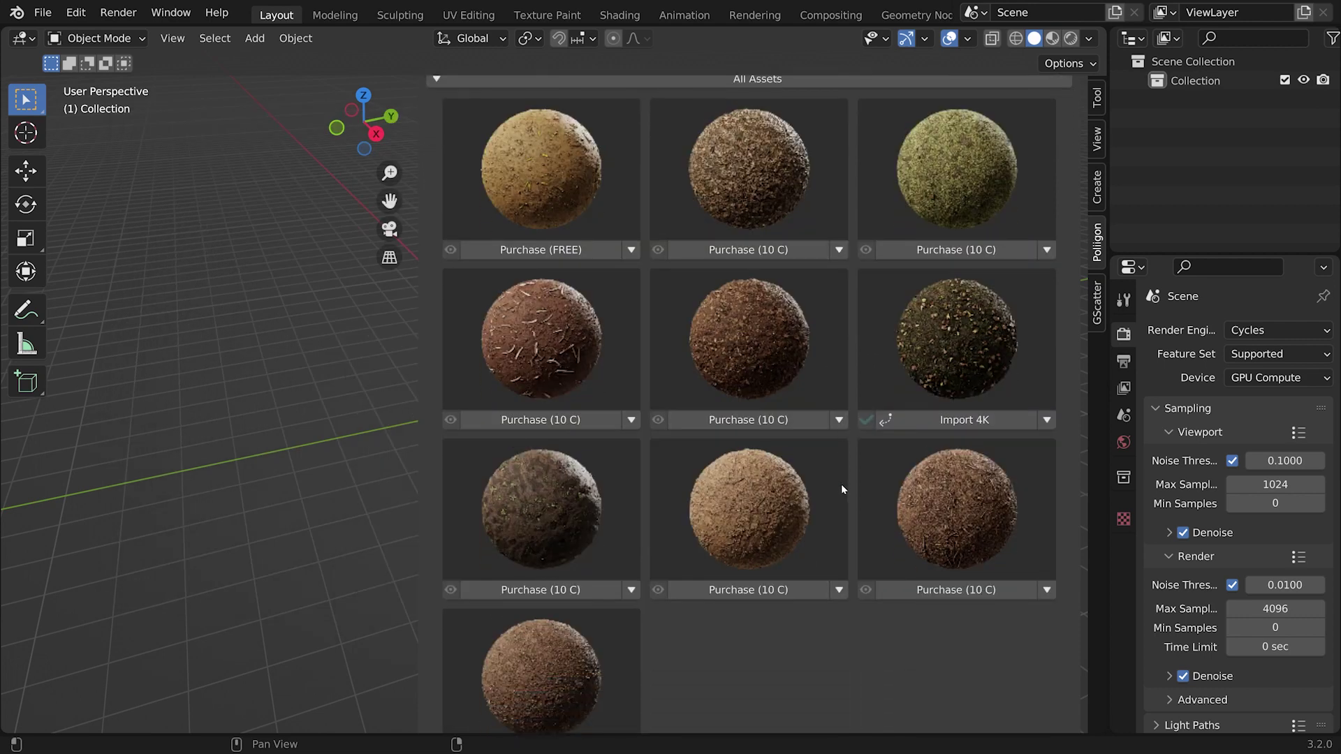
{"action": "scroll", "coordinate": [810, 531], "scroll_direction": "down", "scroll_amount": 5}
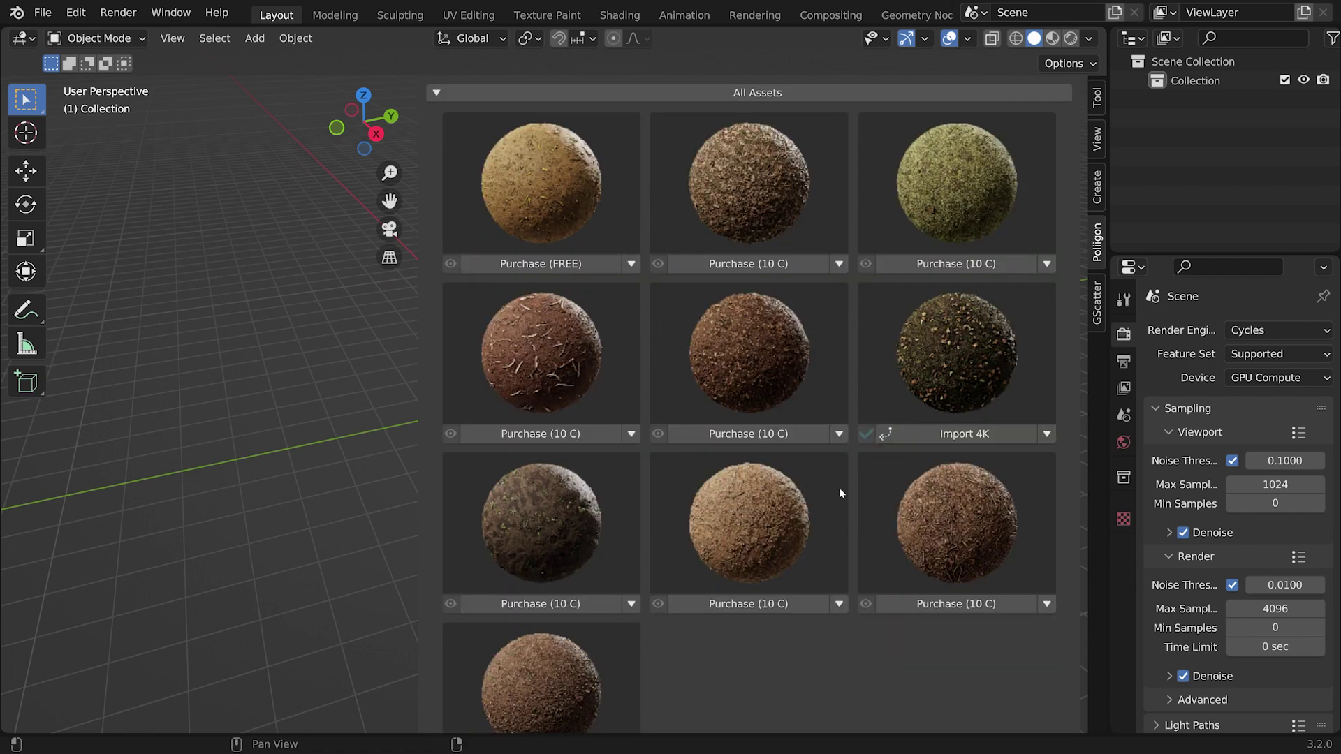
{"action": "scroll", "coordinate": [781, 585], "scroll_direction": "up", "scroll_amount": 5}
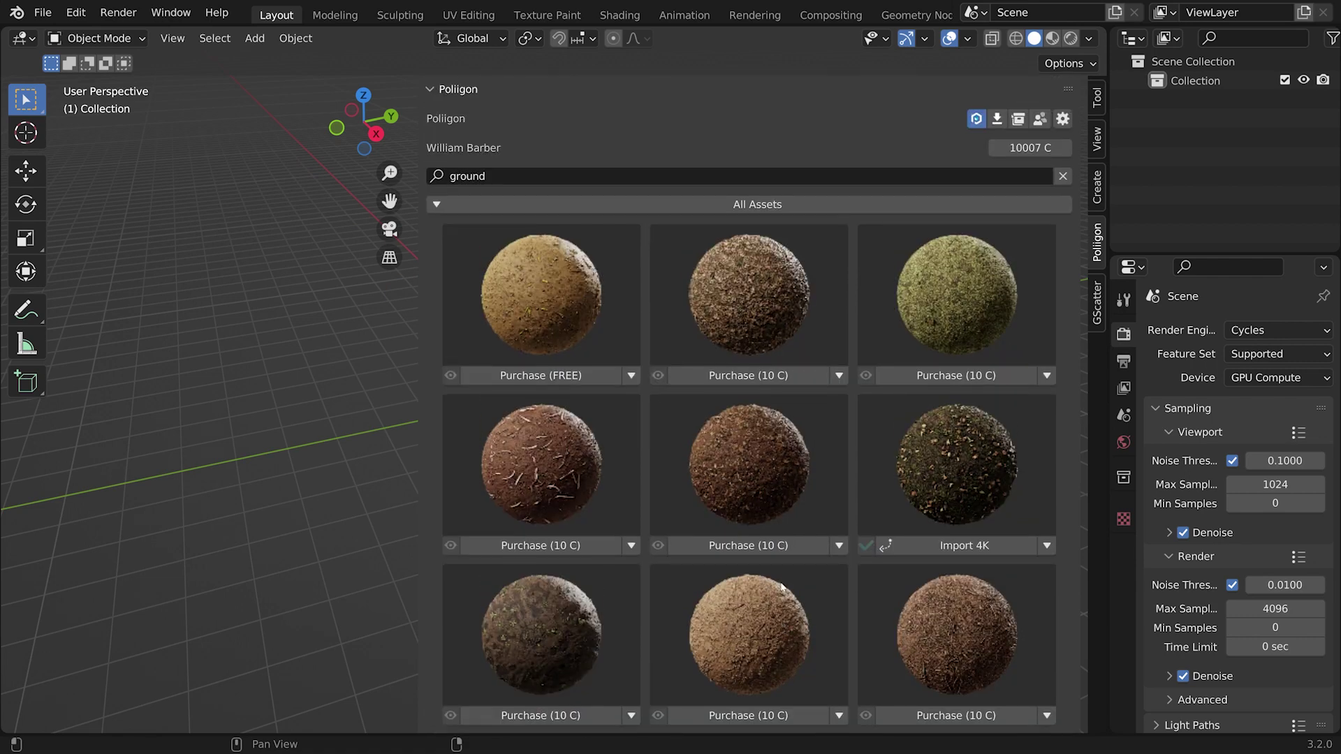
- Clear the ground search term to list the whole asset library again
{"action": "left_click", "coordinate": [467, 176]}
{"action": "key", "text": "BackSpace"}
{"action": "key", "text": "Return"}
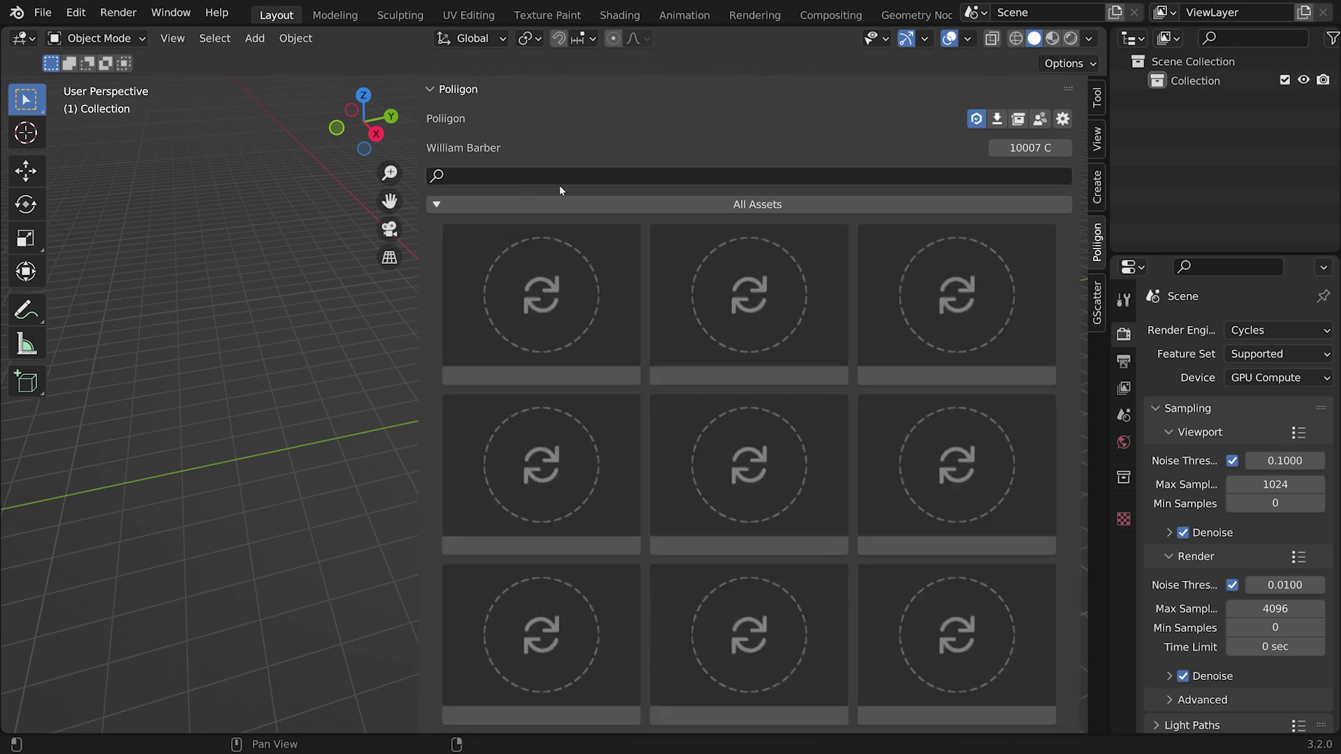
- Filter the asset library to the Textures type and its Marble category
{"action": "left_click", "coordinate": [770, 205]}
{"action": "left_click", "coordinate": [725, 225]}
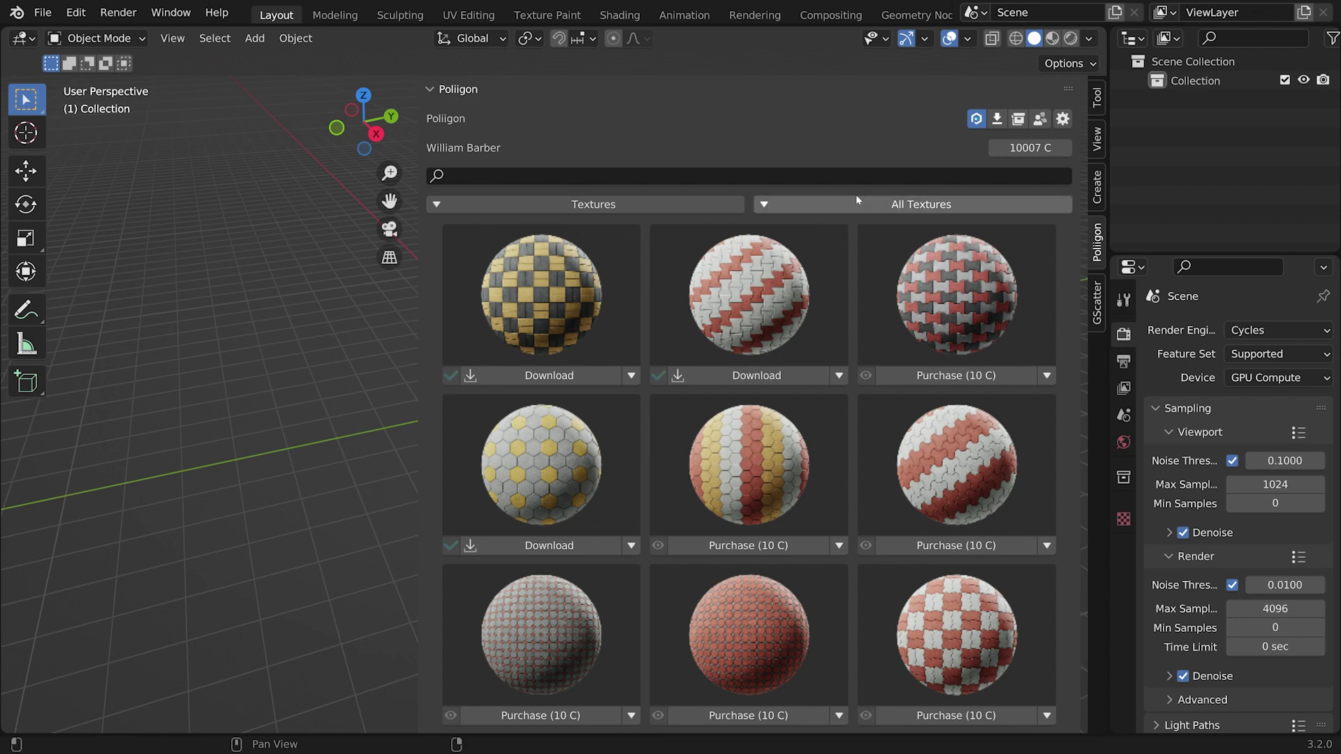
{"action": "left_click", "coordinate": [834, 205]}
{"action": "left_click", "coordinate": [887, 204]}
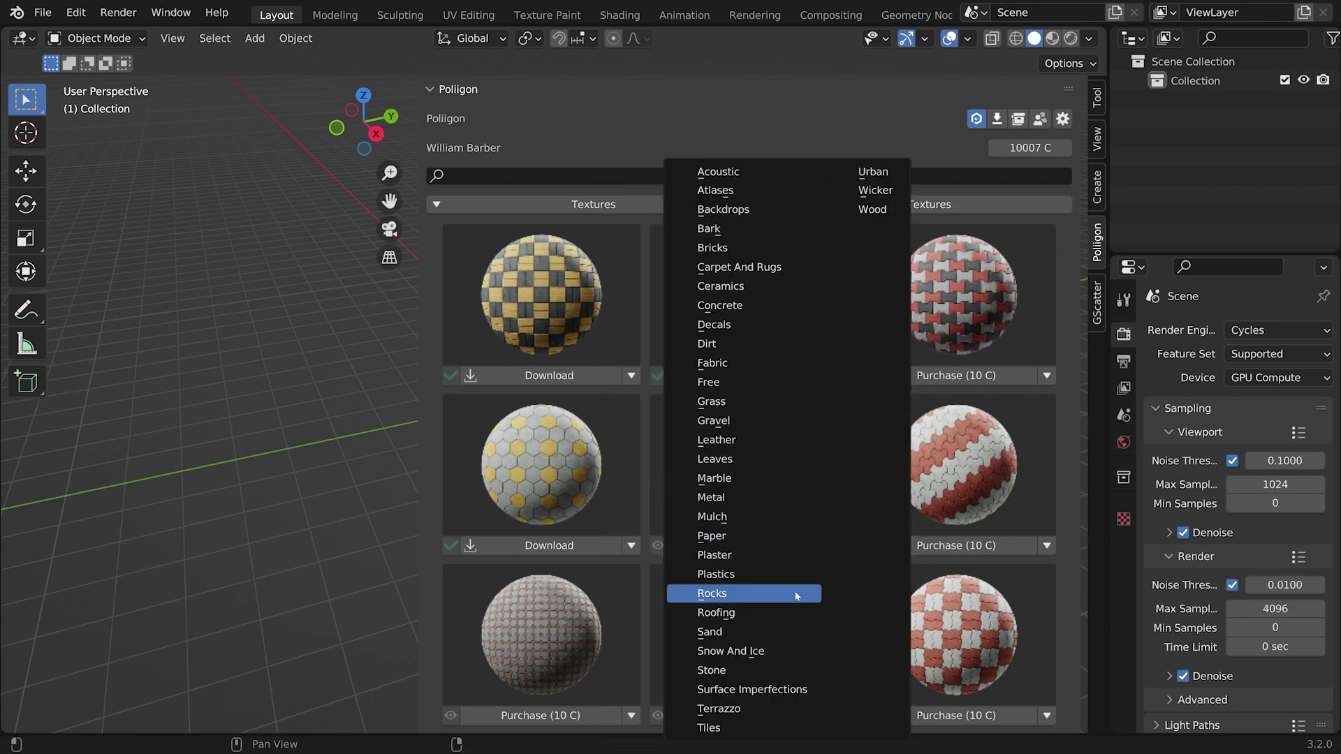
{"action": "left_click", "coordinate": [749, 479]}
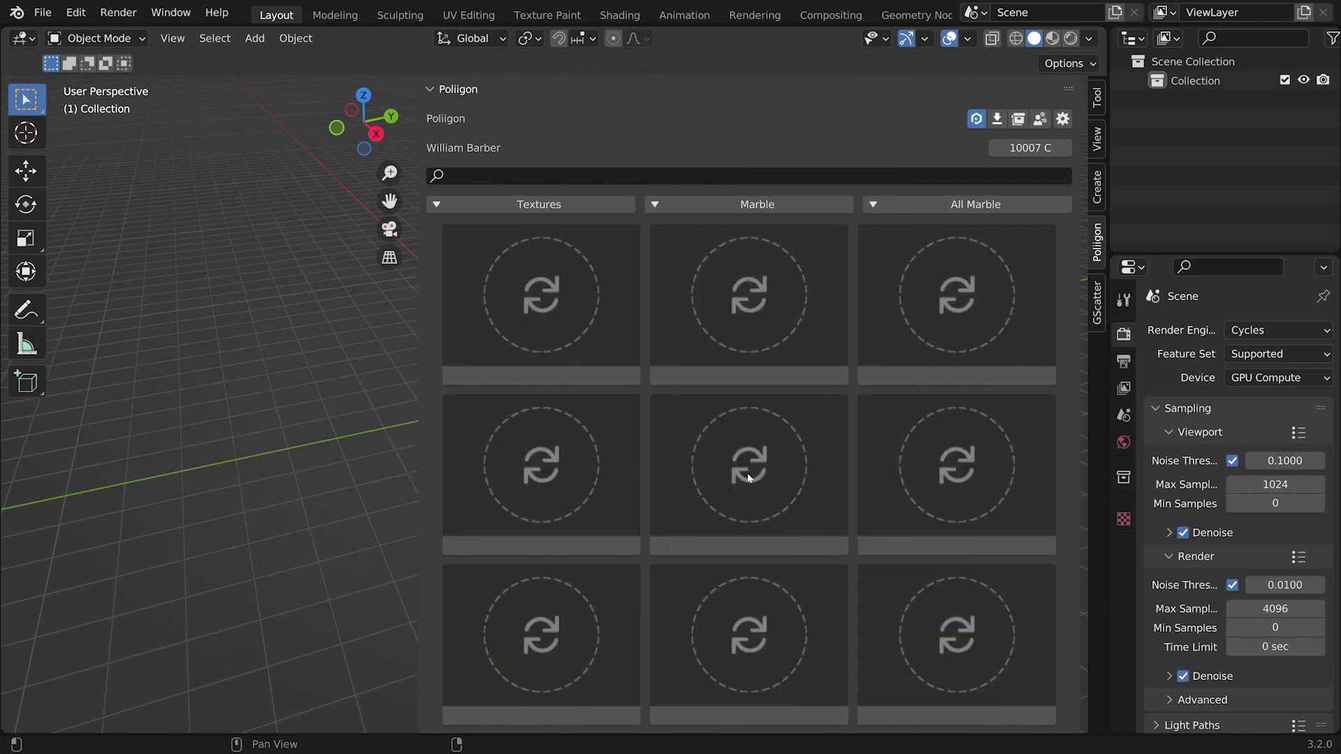
- Browse the marble textures over several pages
{"action": "scroll", "coordinate": [724, 533], "scroll_direction": "down", "scroll_amount": 5}
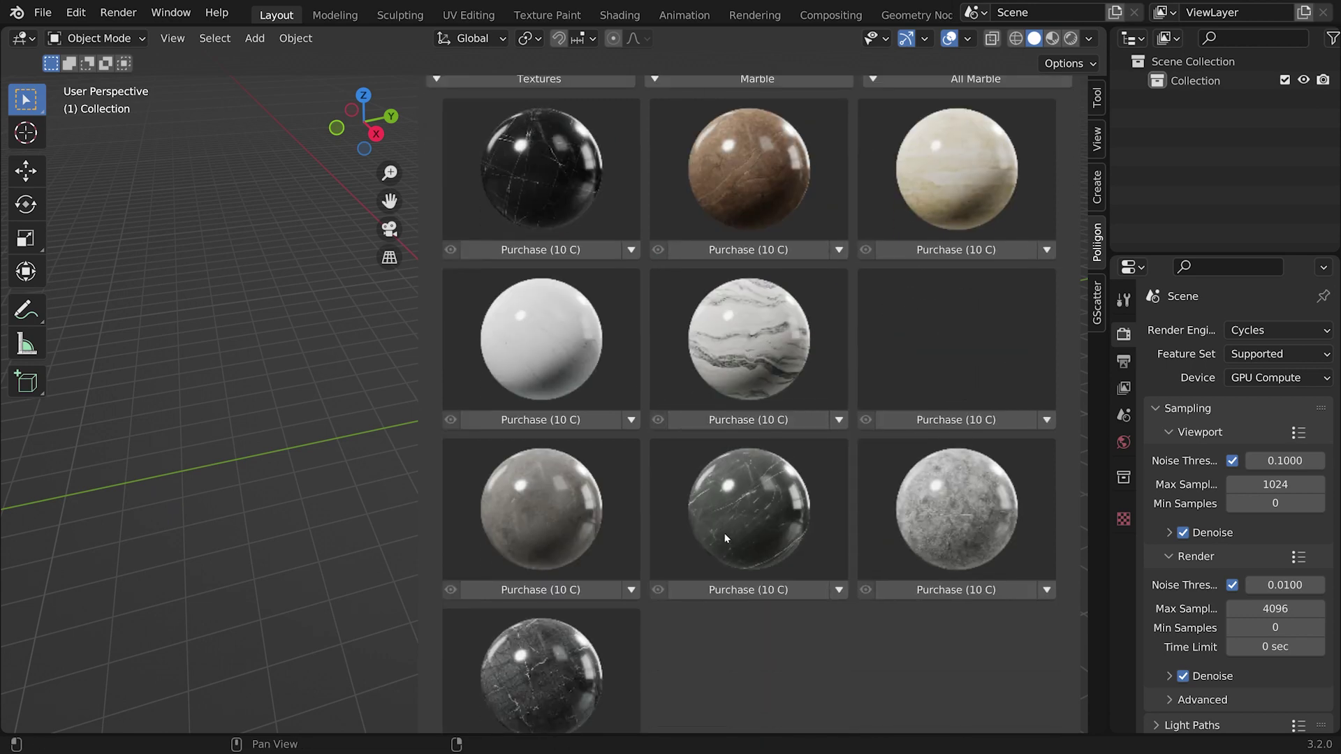
{"action": "left_click", "coordinate": [1062, 715]}
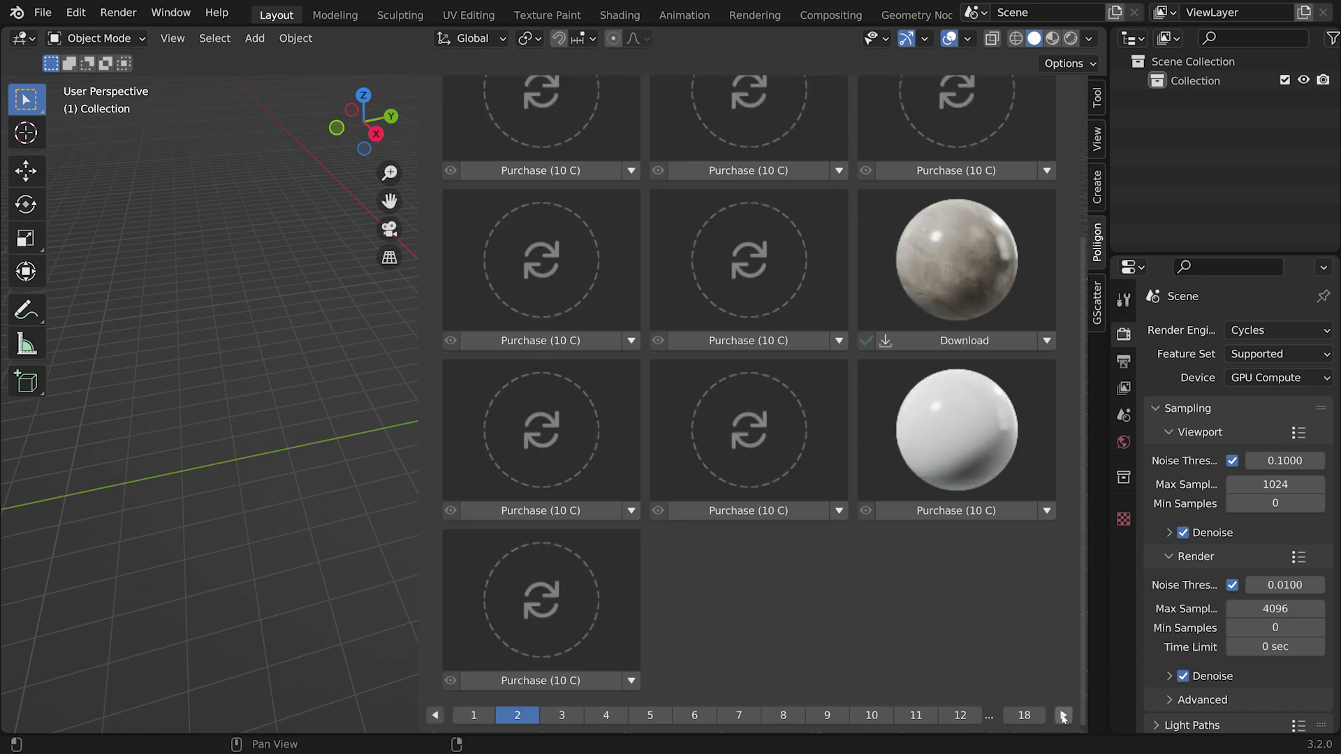
{"action": "left_click", "coordinate": [1062, 715]}
{"action": "left_click", "coordinate": [1062, 715]}
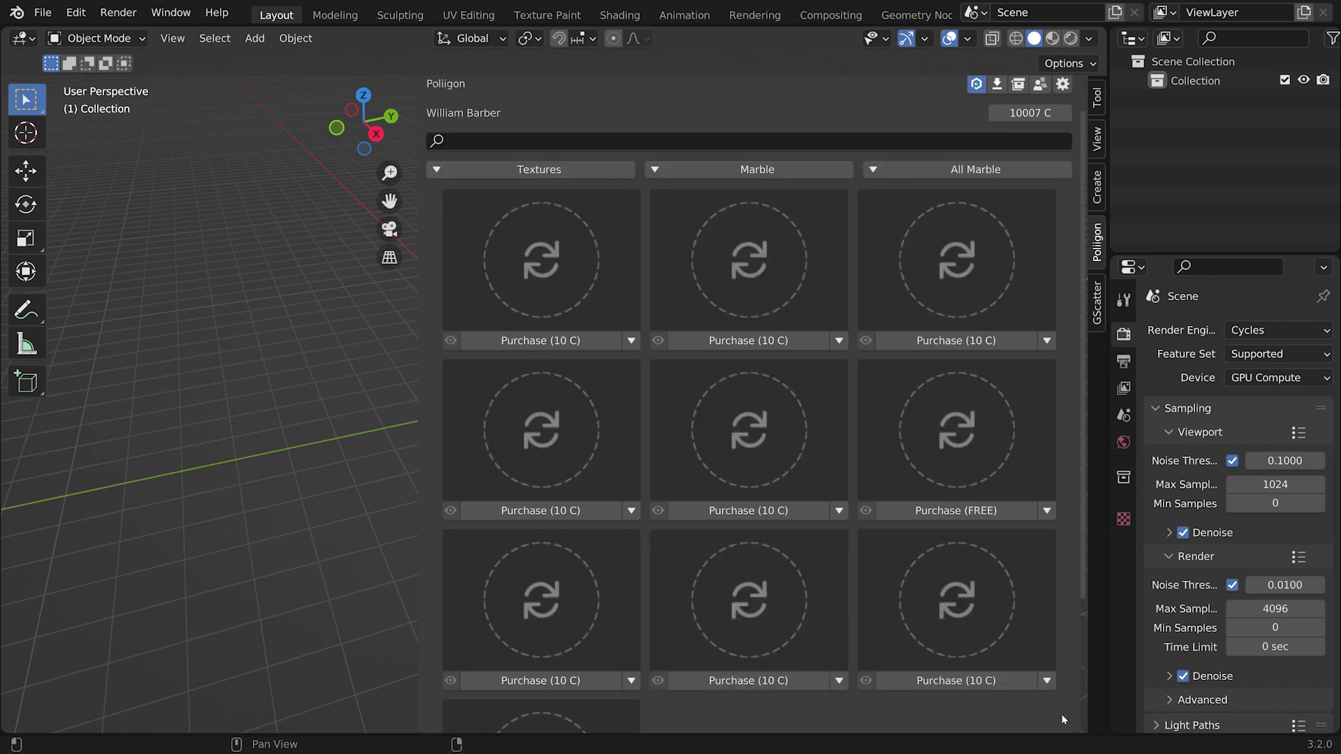
{"action": "scroll", "coordinate": [908, 599], "scroll_direction": "up", "scroll_amount": 1}
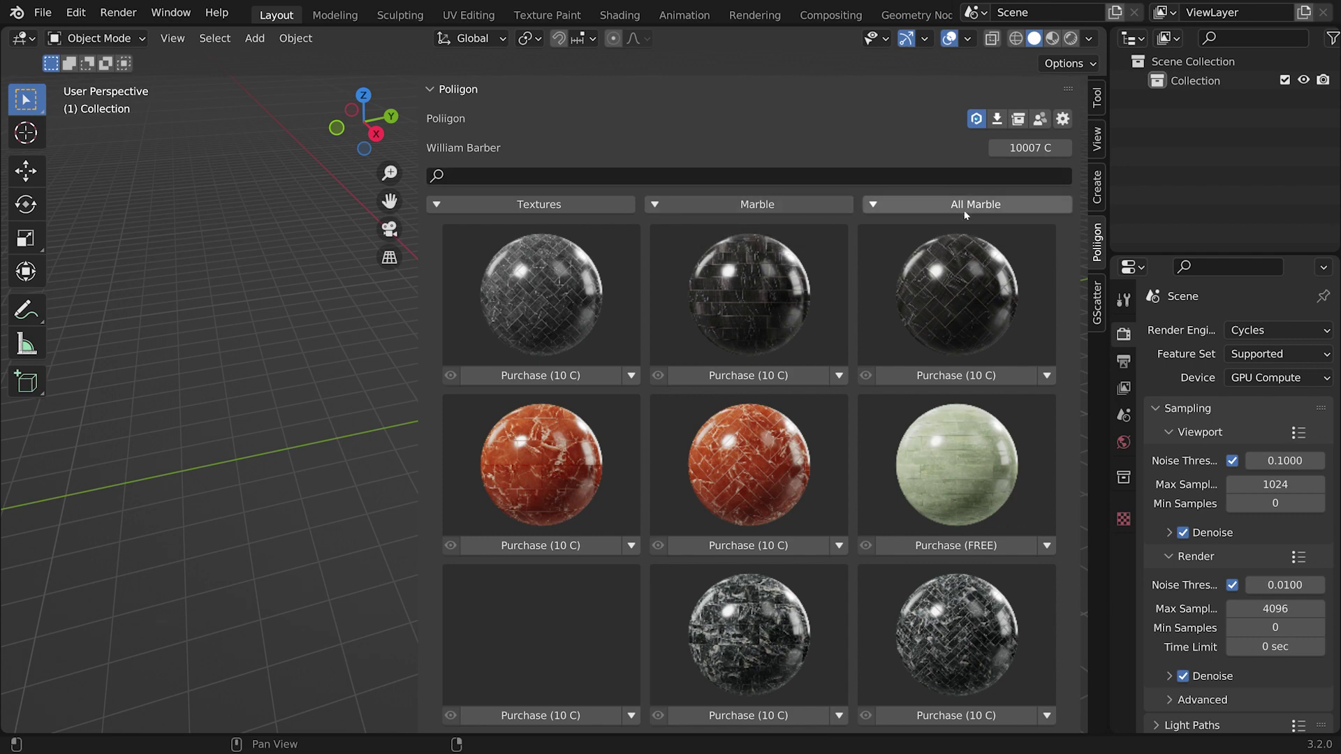
- Narrow the marble textures to the Slab subcategory, look through them and reset the filter to All Assets
{"action": "left_click", "coordinate": [927, 204]}
{"action": "left_click", "coordinate": [845, 179]}
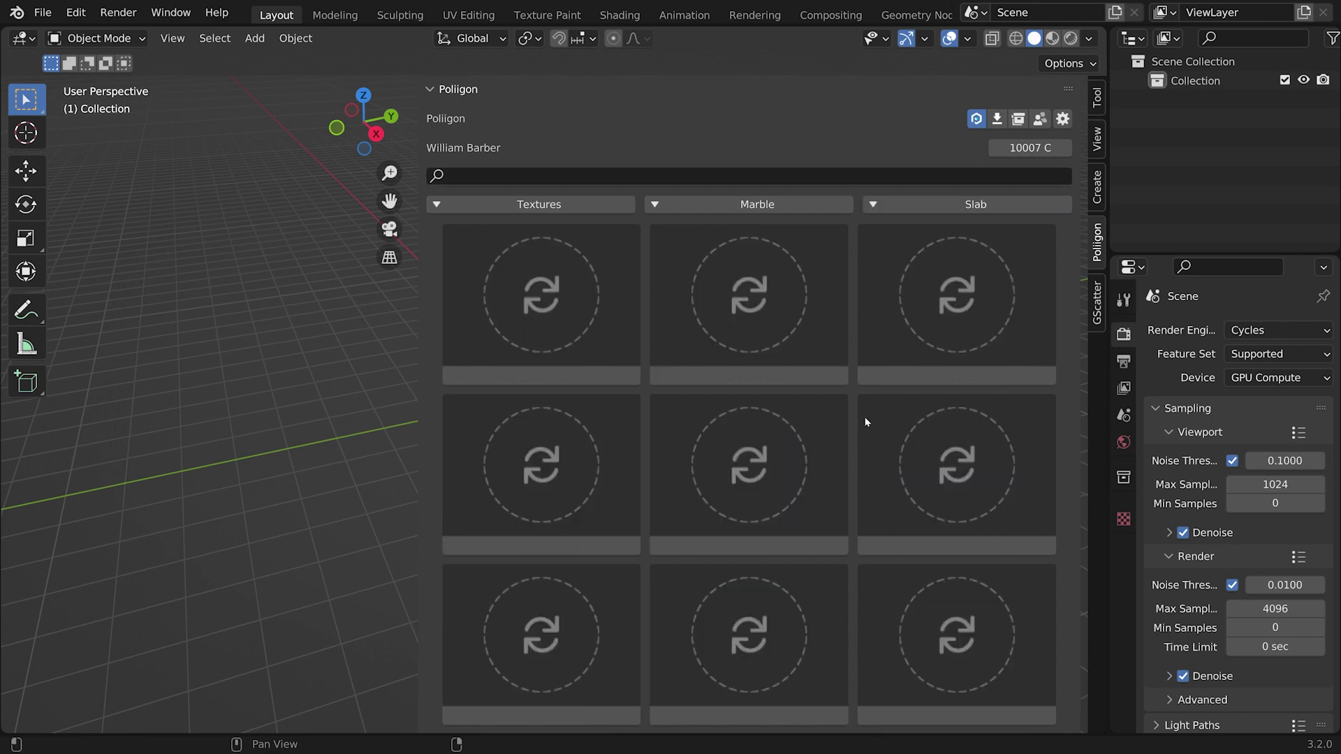
{"action": "scroll", "coordinate": [707, 588], "scroll_direction": "down", "scroll_amount": 5}
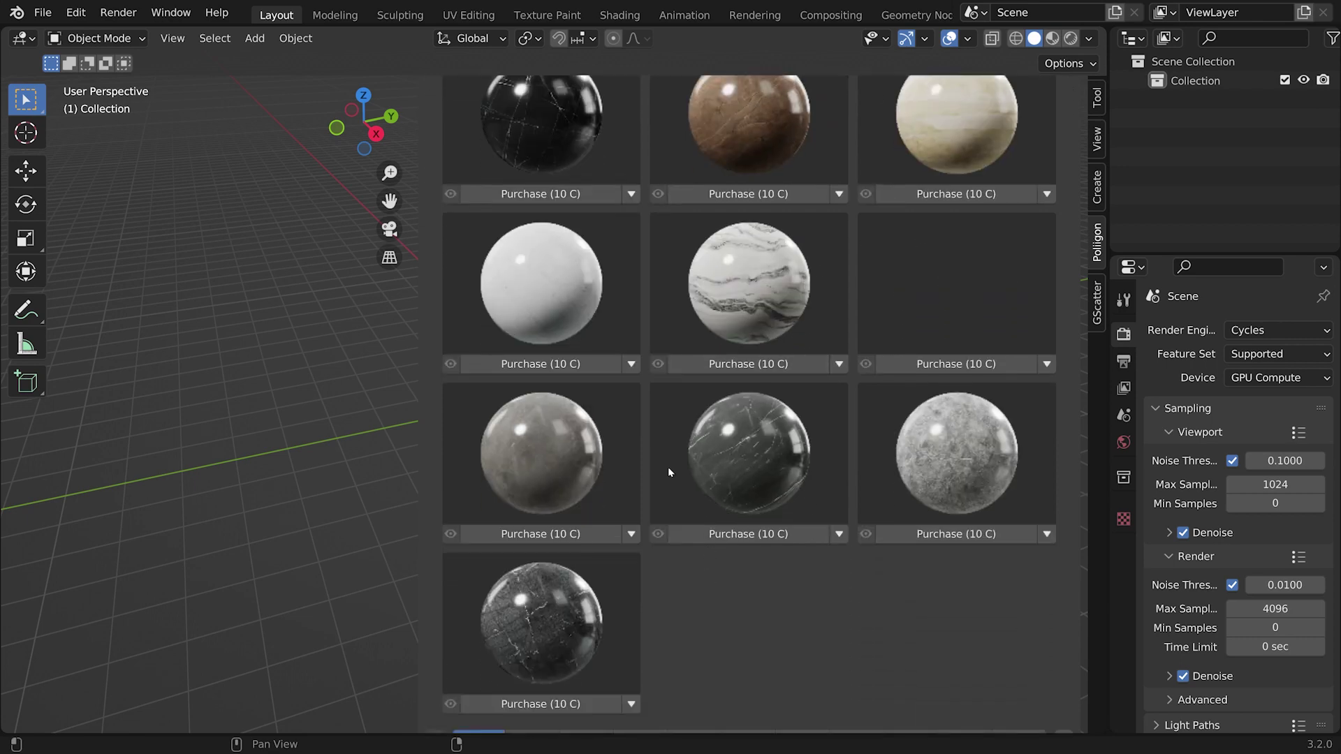
{"action": "scroll", "coordinate": [572, 592], "scroll_direction": "up", "scroll_amount": 5}
{"action": "left_click", "coordinate": [1008, 204]}
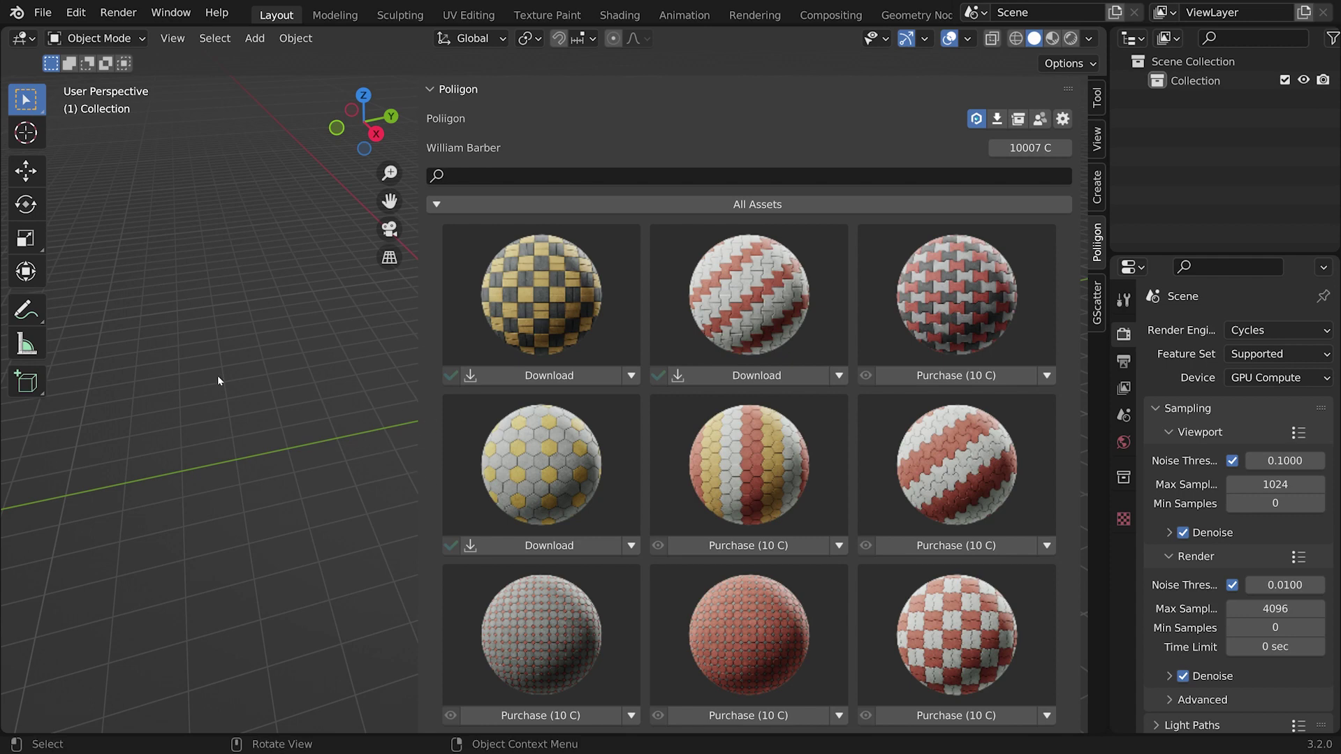
- Add a plane and move it about -3.13 m in X, -7.95 m in Y and -0.70 m in Z
{"action": "key", "text": "shift+a"}
{"action": "mouse_move", "coordinate": [213, 171]}
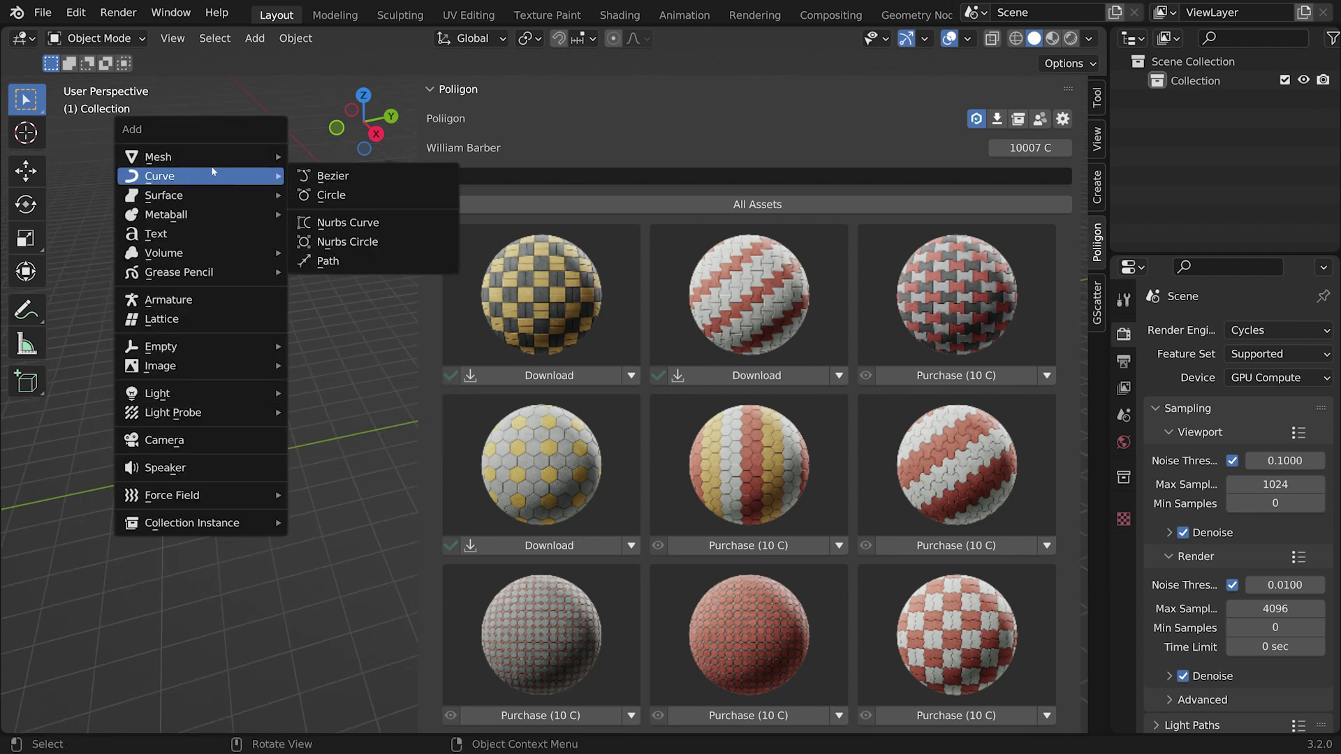
{"action": "mouse_move", "coordinate": [168, 156]}
{"action": "left_click", "coordinate": [328, 156]}
{"action": "key", "text": "g"}
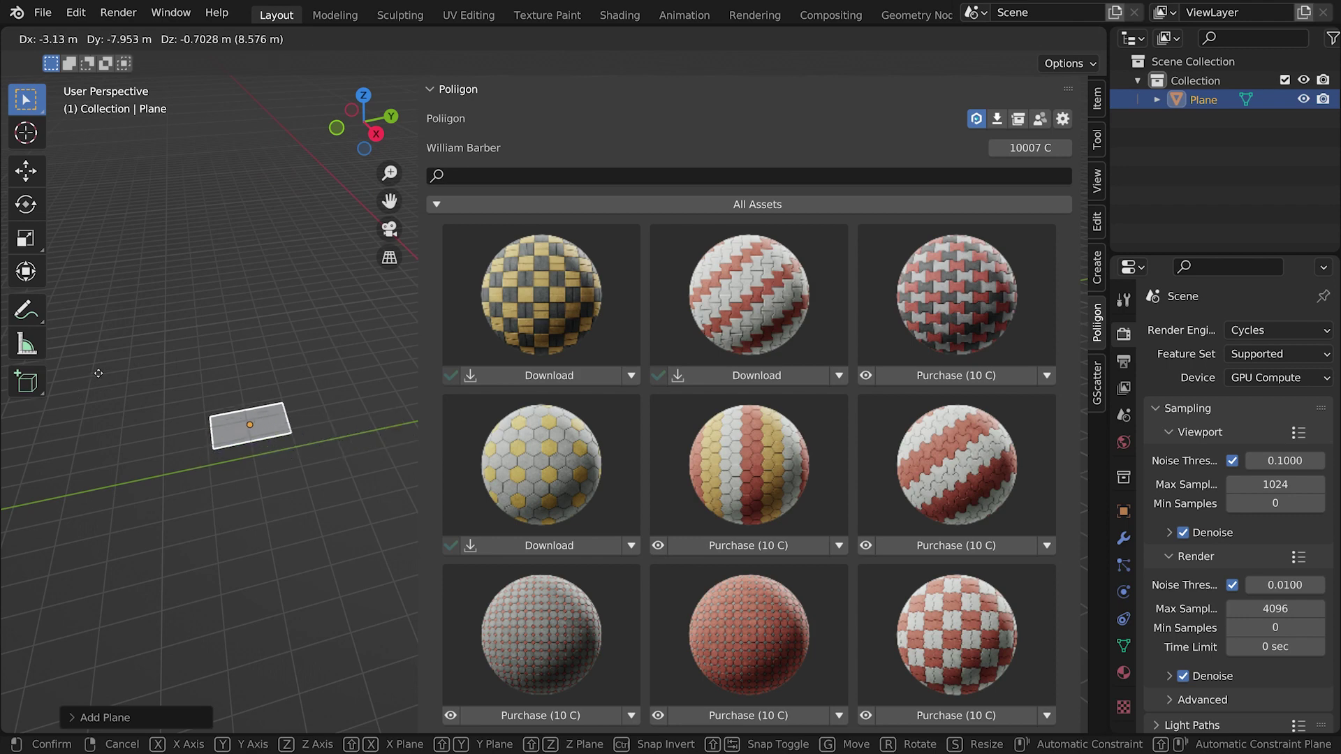
{"action": "left_click", "coordinate": [98, 373]}
- Scale the plane up into a large ground surface and narrow the asset library to two assets per row
{"action": "key", "text": "s"}
{"action": "left_click", "coordinate": [365, 485]}
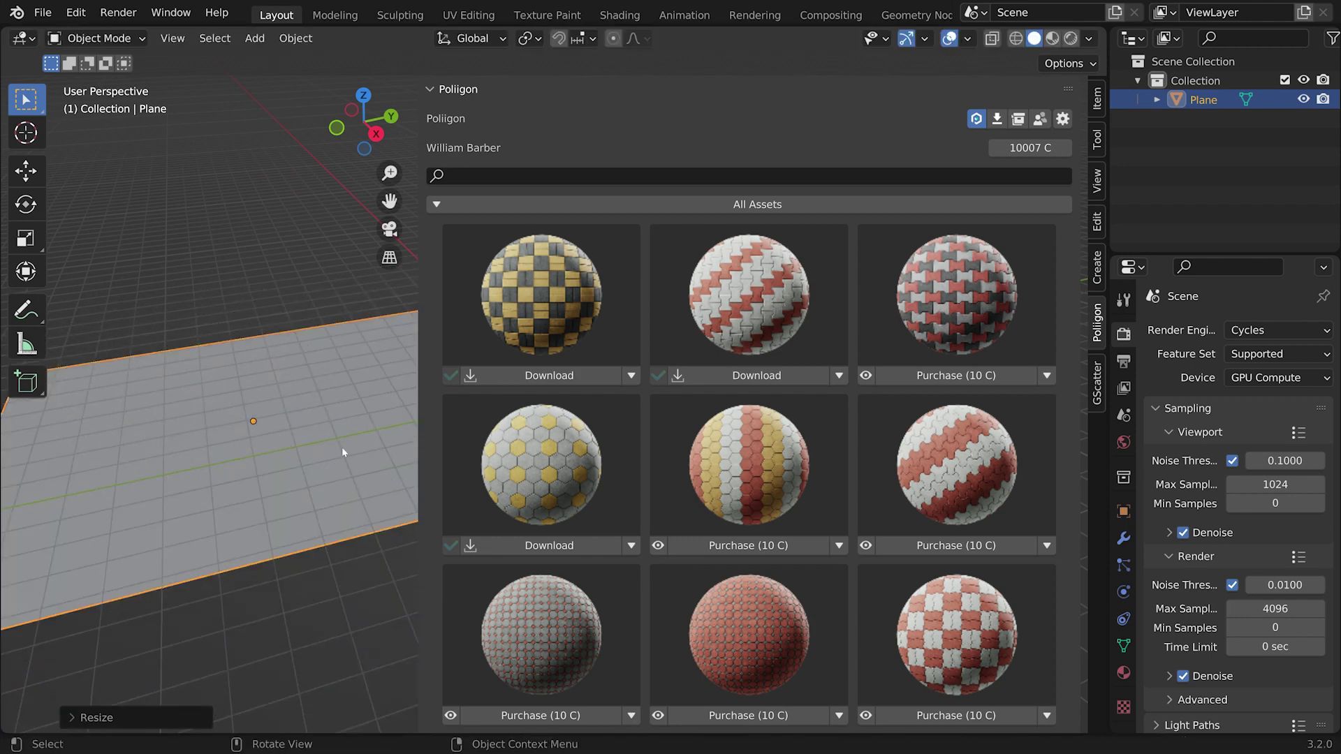
{"action": "scroll", "coordinate": [328, 430], "scroll_direction": "down", "scroll_amount": 5, "text": "shift"}
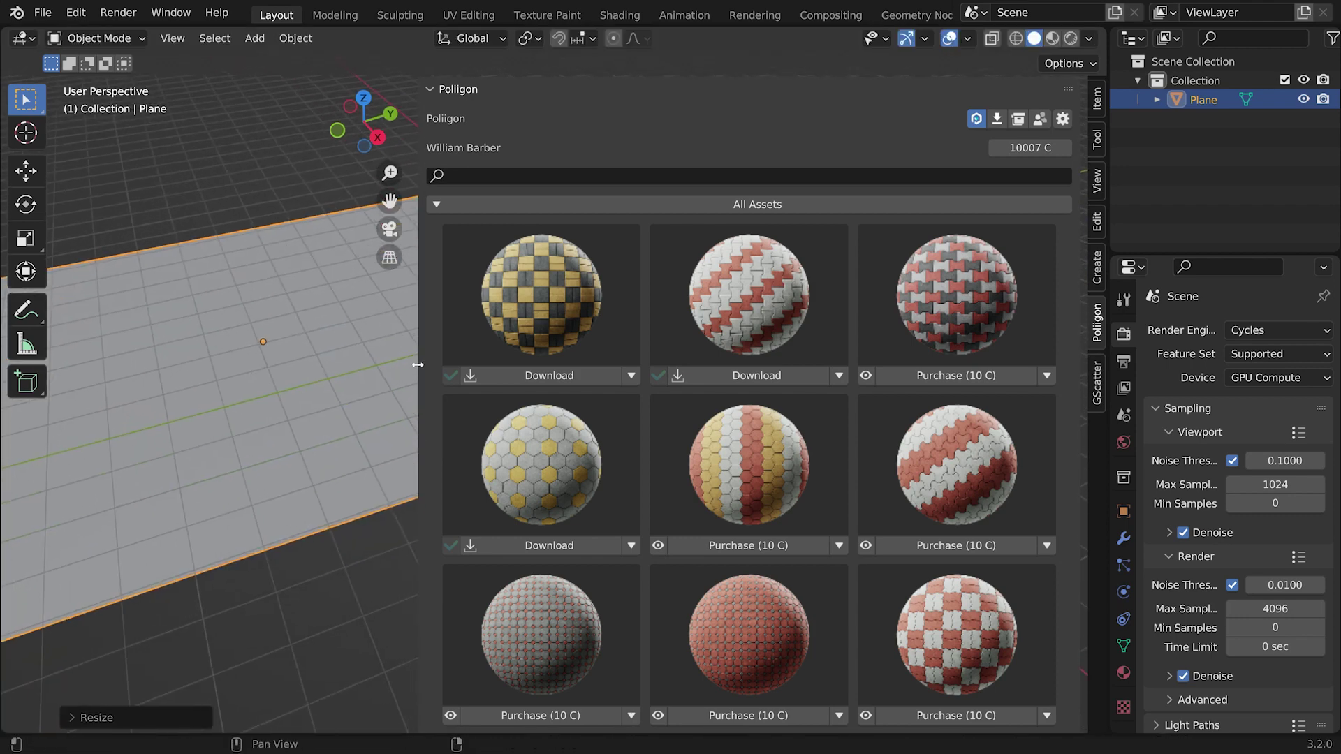
{"action": "left_click_drag", "start_coordinate": [417, 365], "coordinate": [616, 364]}
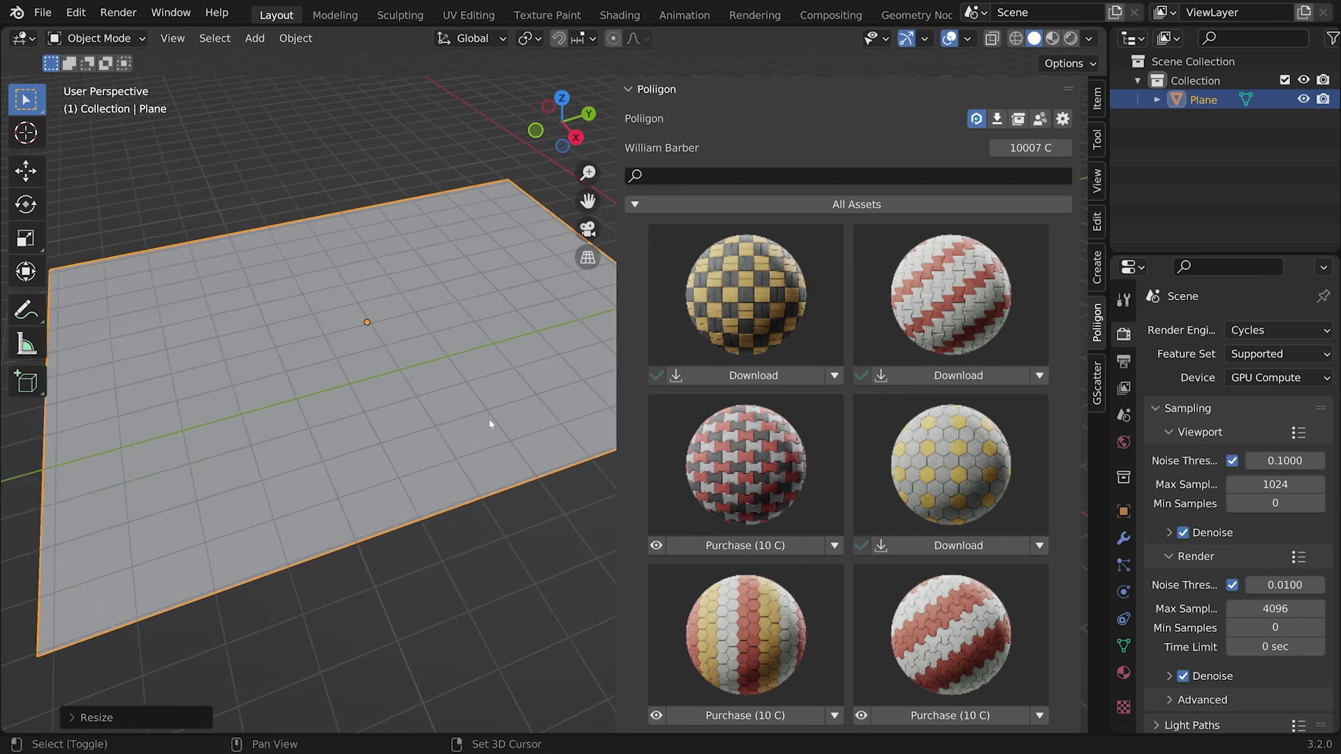
{"action": "scroll", "coordinate": [490, 424], "scroll_direction": "up", "scroll_amount": 3}
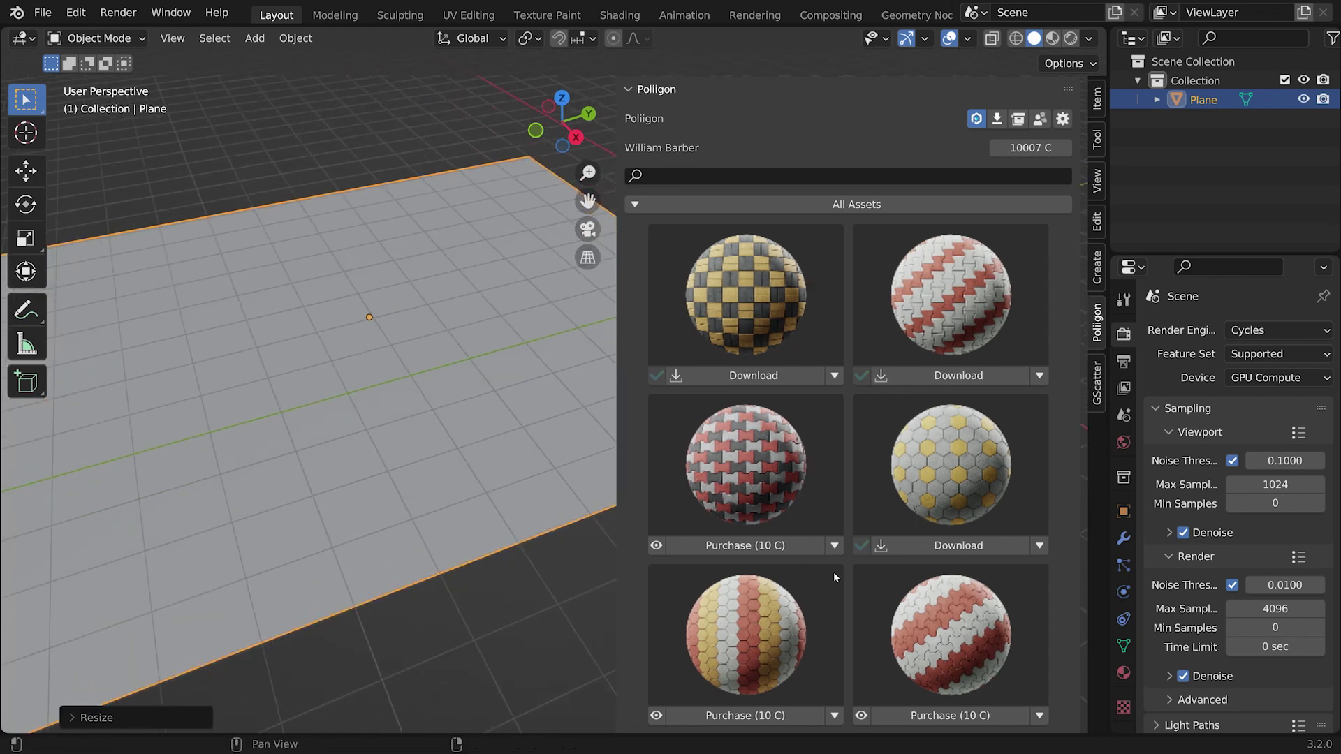
- Search the Poliigon asset library for "ground" textures
{"action": "scroll", "coordinate": [655, 554], "scroll_direction": "down", "scroll_amount": 3}
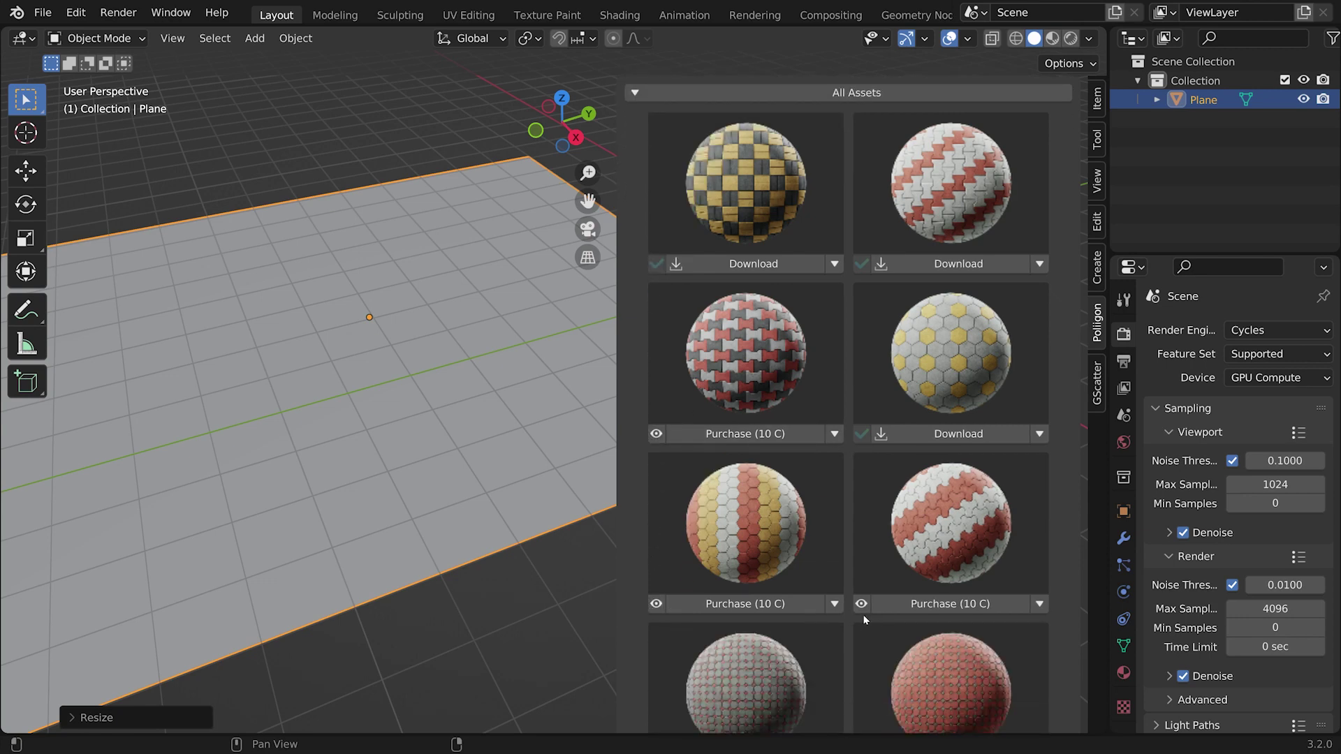
{"action": "scroll", "coordinate": [863, 615], "scroll_direction": "down", "scroll_amount": 6}
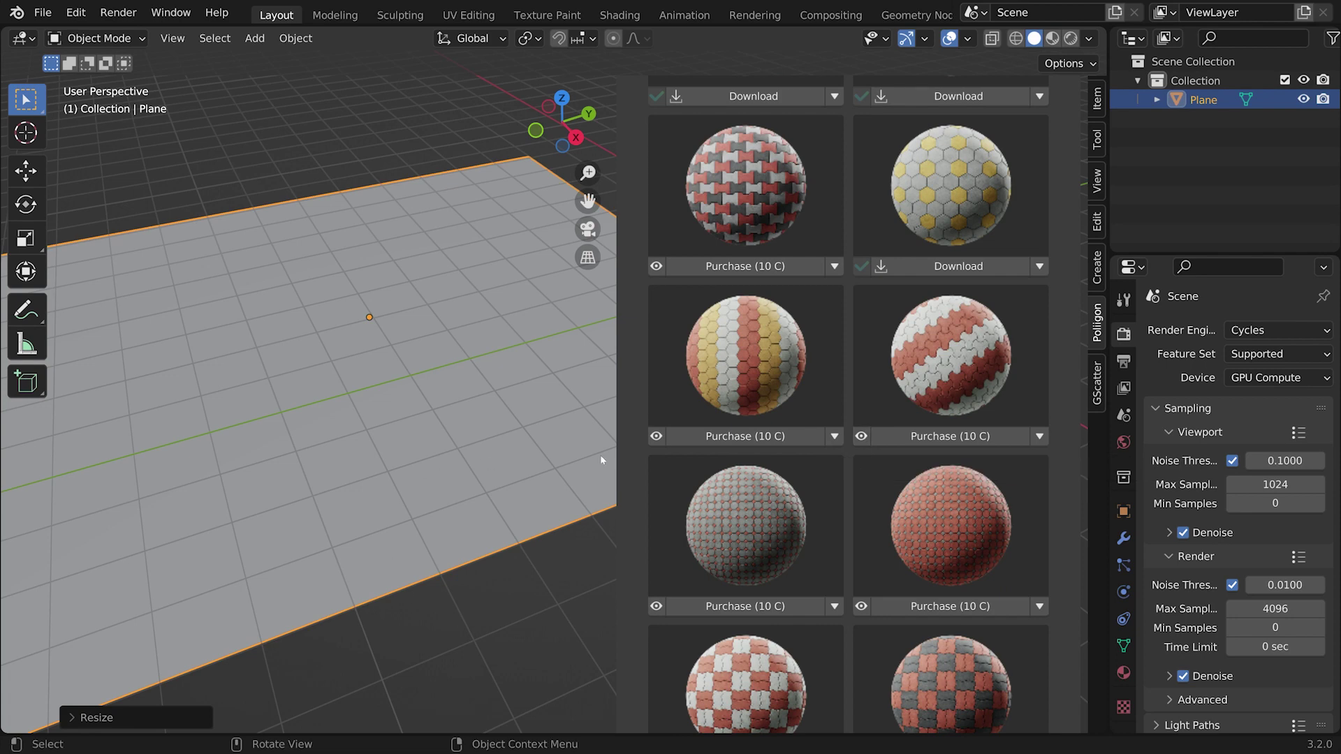
{"action": "middle_click_drag", "start_coordinate": [397, 441], "coordinate": [468, 447]}
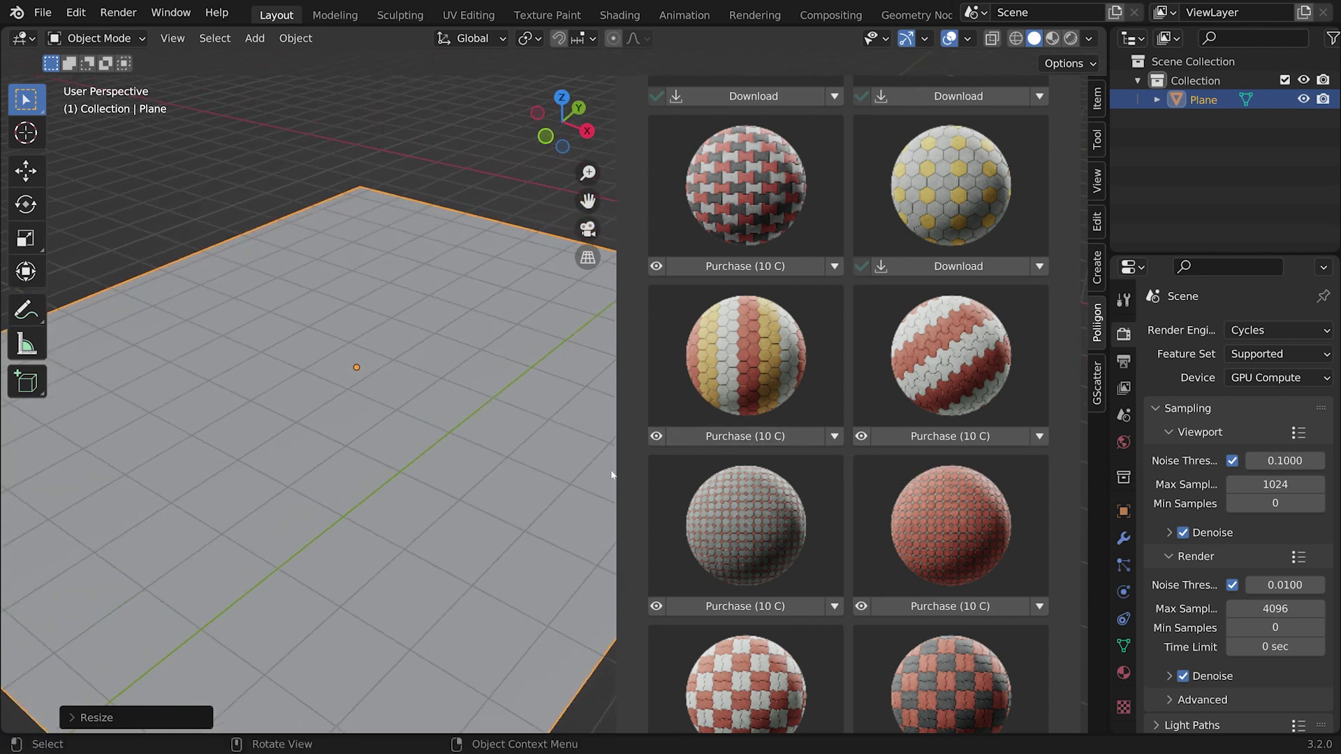
{"action": "scroll", "coordinate": [722, 113], "scroll_direction": "up", "scroll_amount": 10}
{"action": "left_click", "coordinate": [705, 175]}
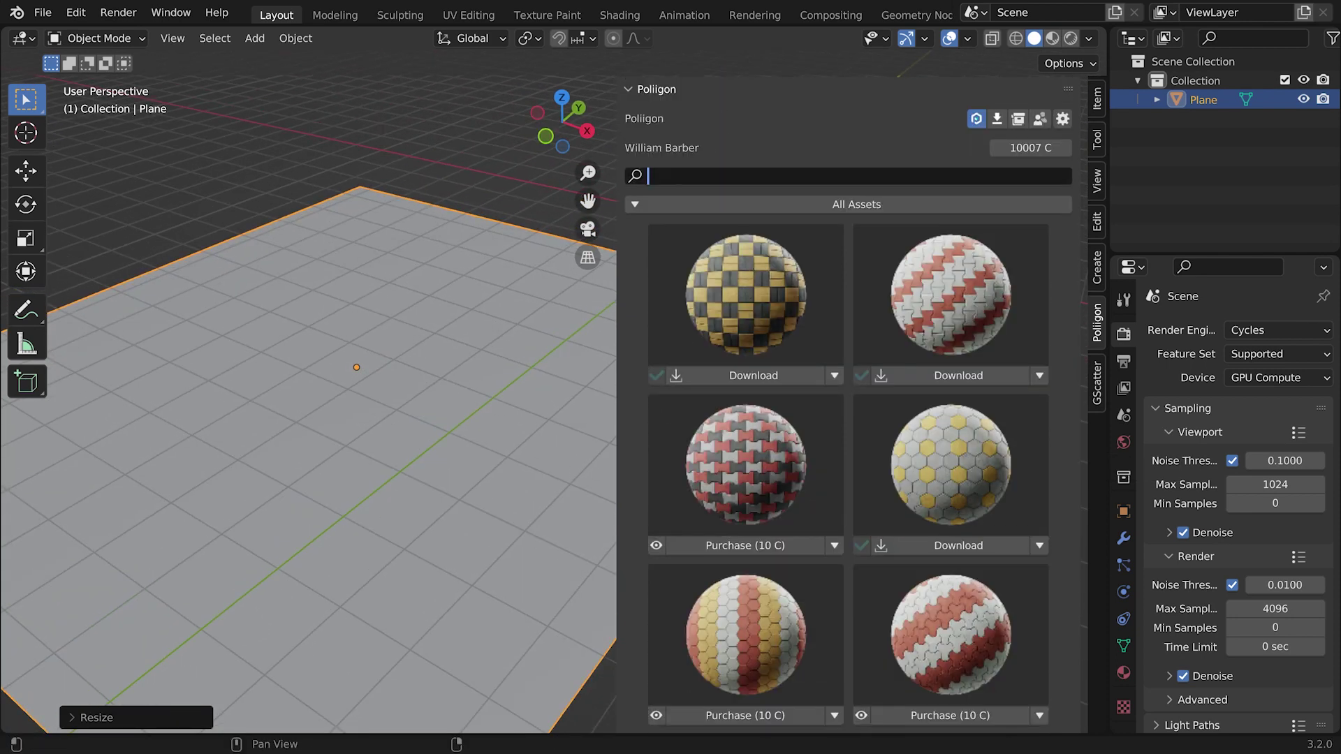
{"action": "type", "text": "ground"}
{"action": "key", "text": "Return"}
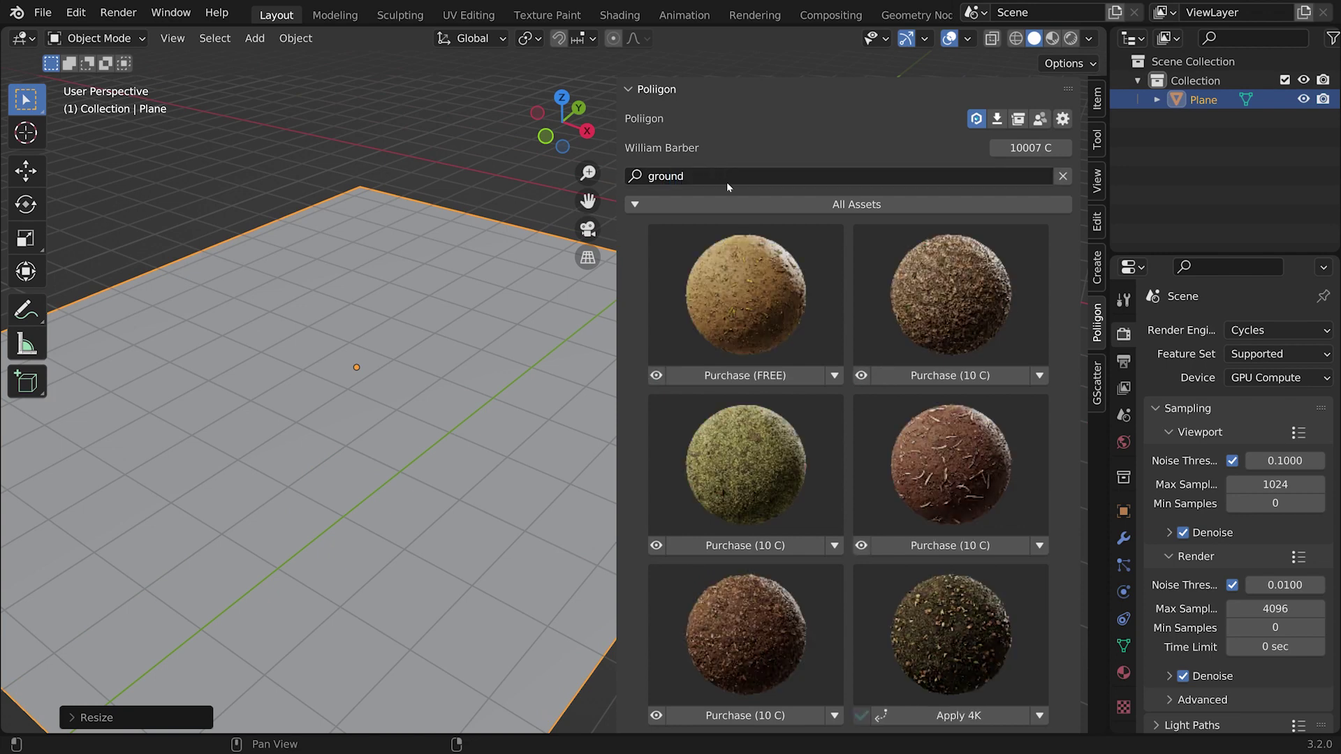
- Apply a quick preview of the reddish-brown ground texture to the plane and switch the viewport shading to Material Preview
{"action": "middle_click_drag", "start_coordinate": [462, 375], "coordinate": [489, 336]}
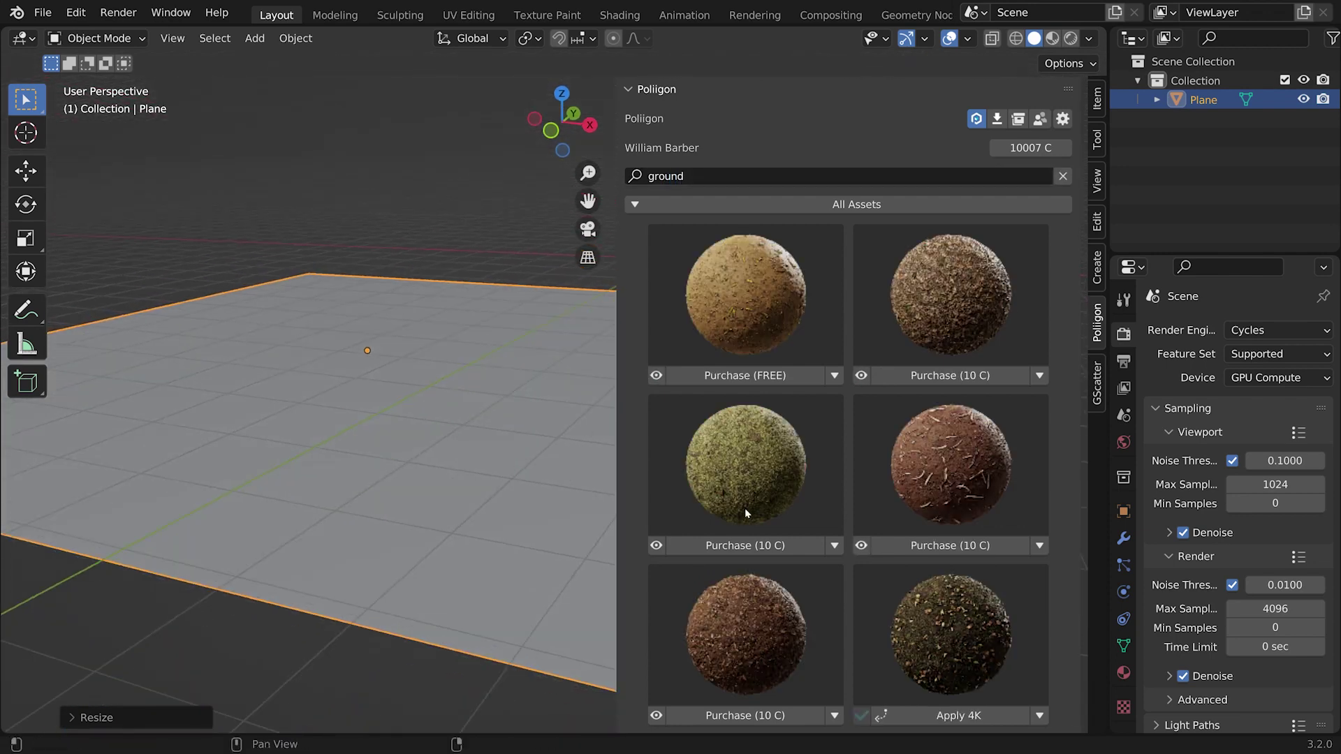
{"action": "scroll", "coordinate": [818, 506], "scroll_direction": "down", "scroll_amount": 5}
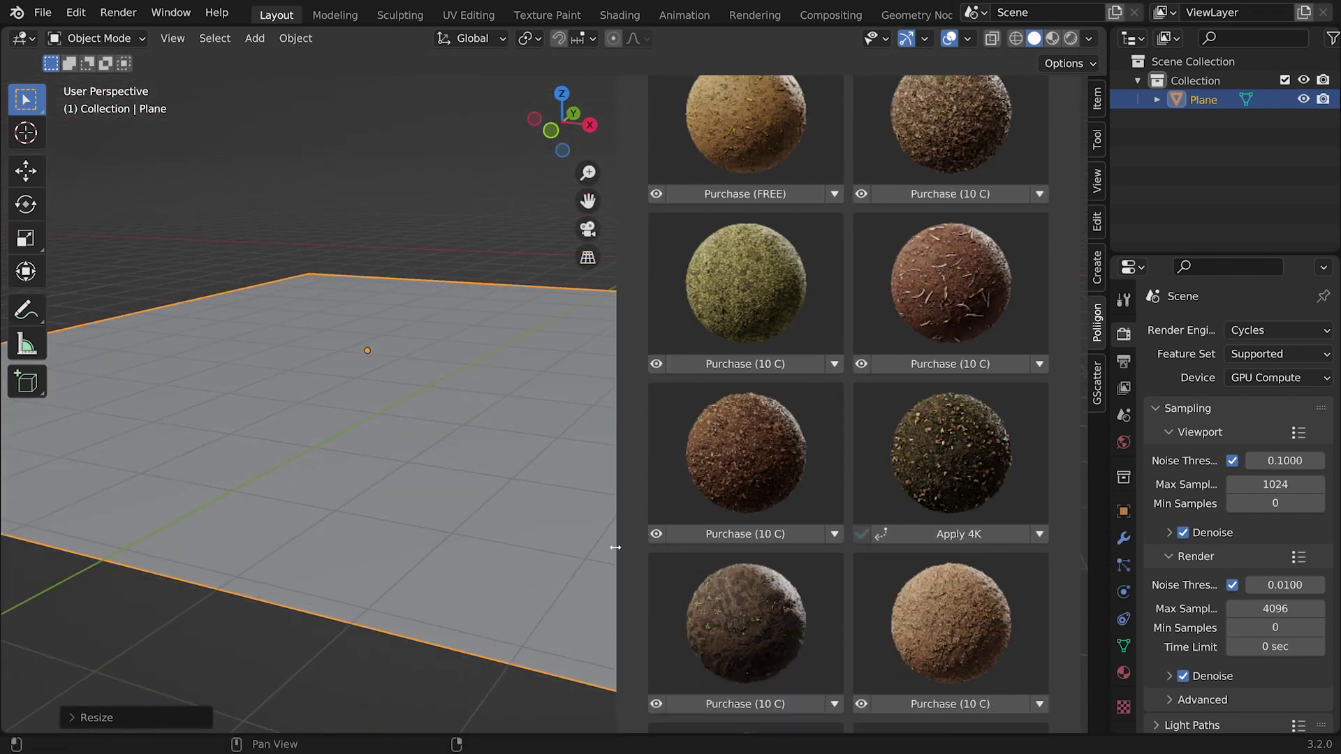
{"action": "left_click", "coordinate": [656, 534]}
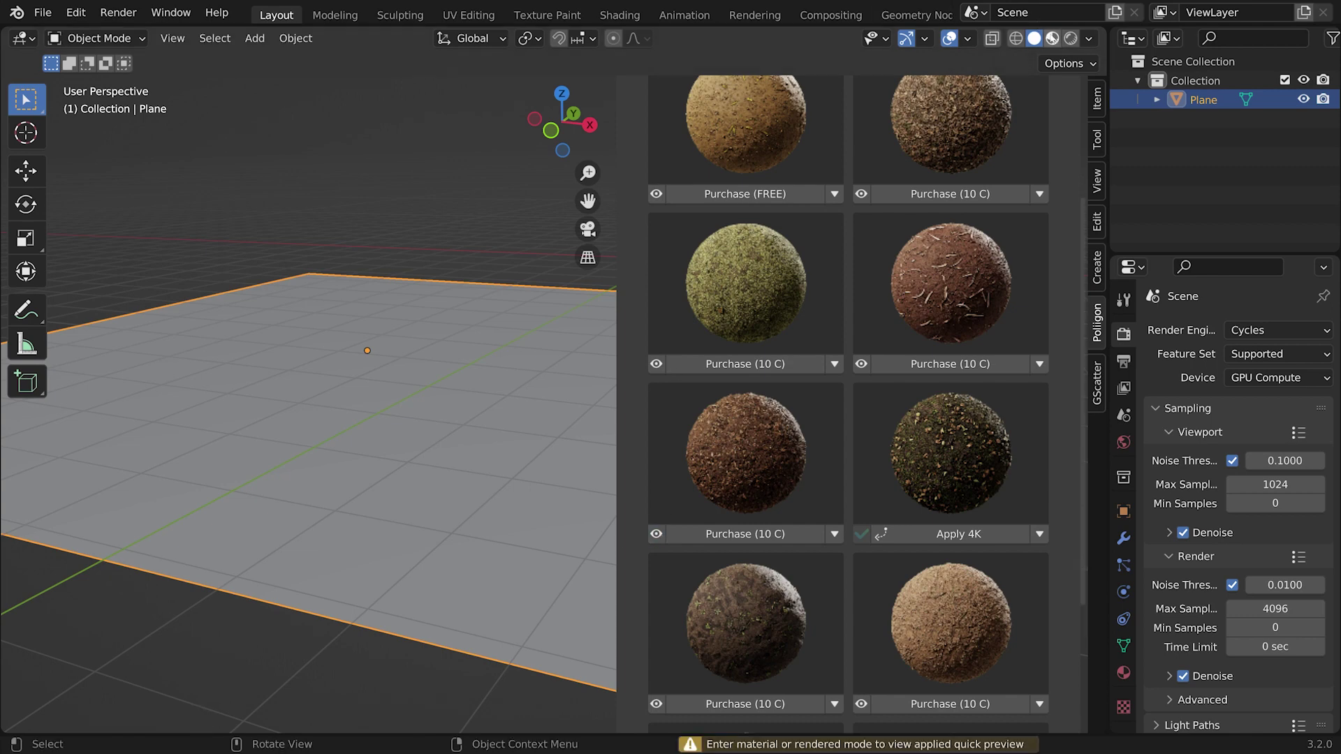
{"action": "left_click", "coordinate": [1053, 38]}
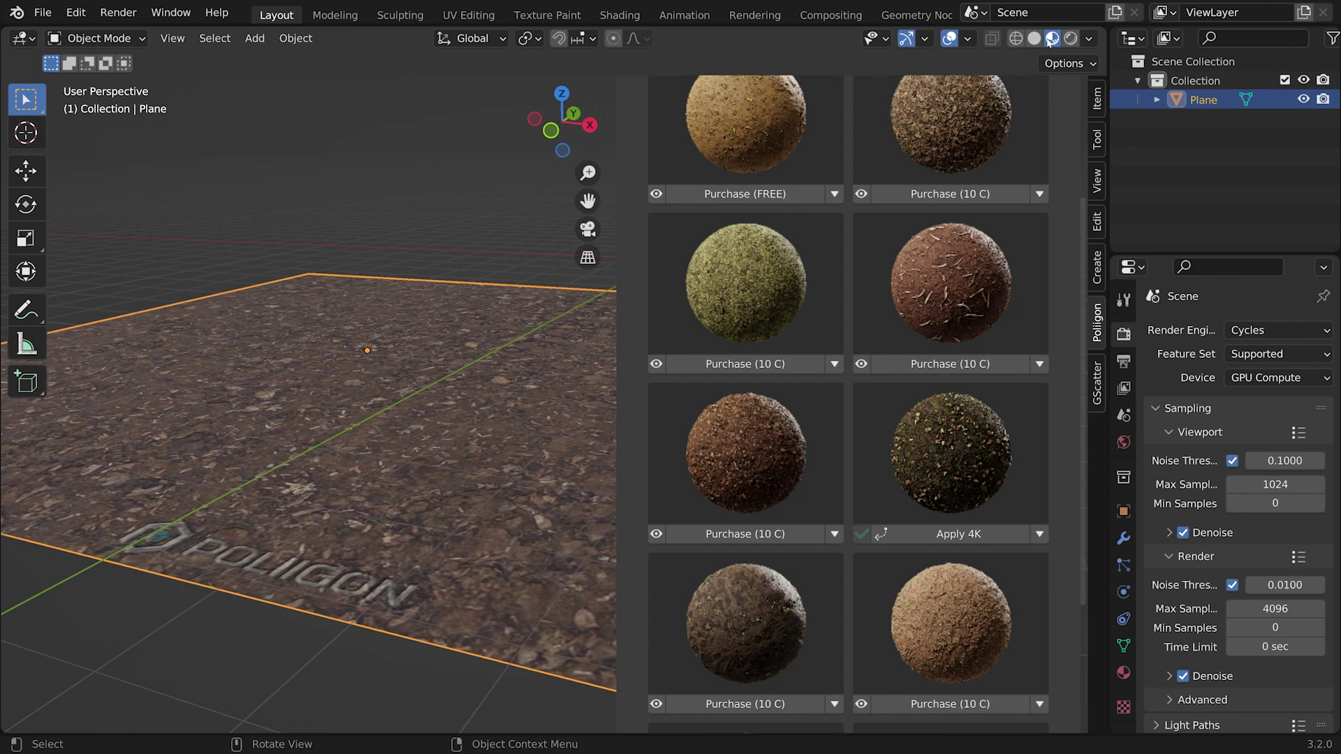
{"action": "middle_click_drag", "start_coordinate": [361, 387], "coordinate": [320, 549]}
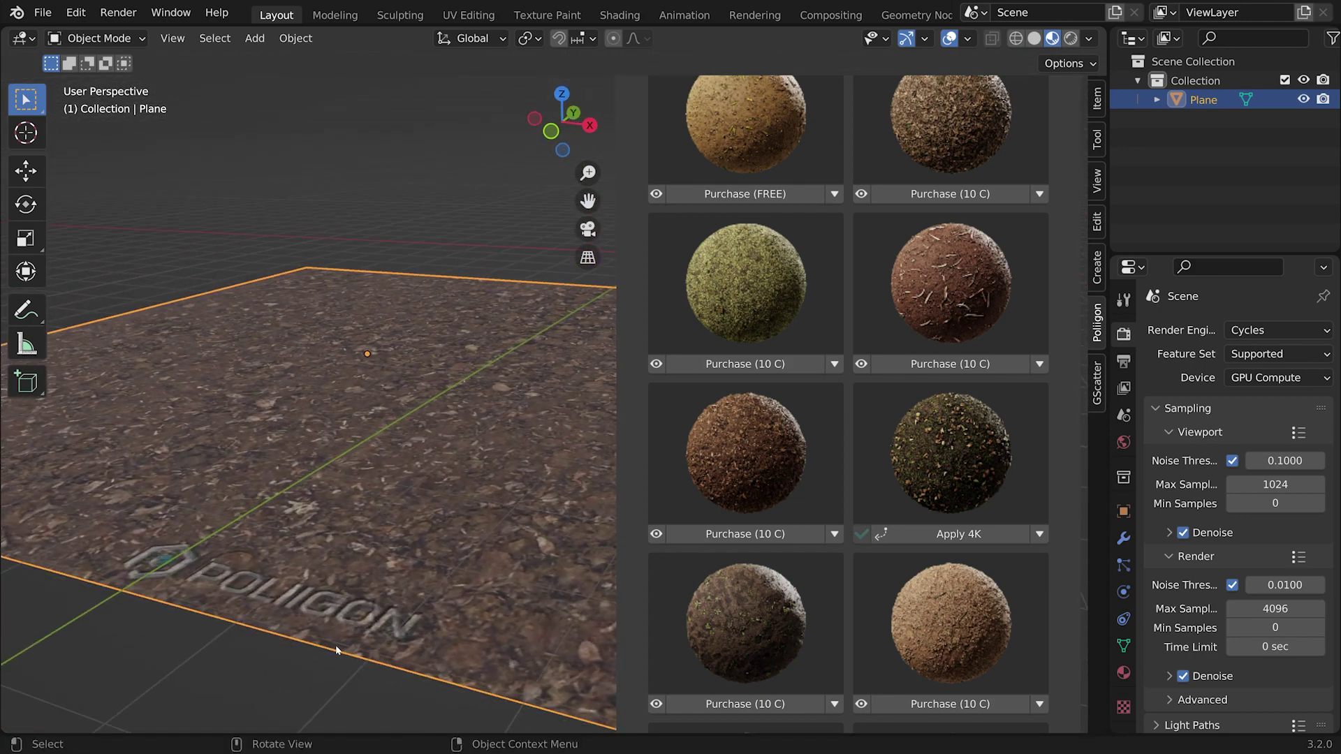
{"action": "middle_click_drag", "start_coordinate": [313, 621], "coordinate": [584, 550]}
- Preview the light tan, the twig-covered and the grey-brown soil textures on the plane one after another
{"action": "scroll", "coordinate": [810, 556], "scroll_direction": "down", "scroll_amount": 6}
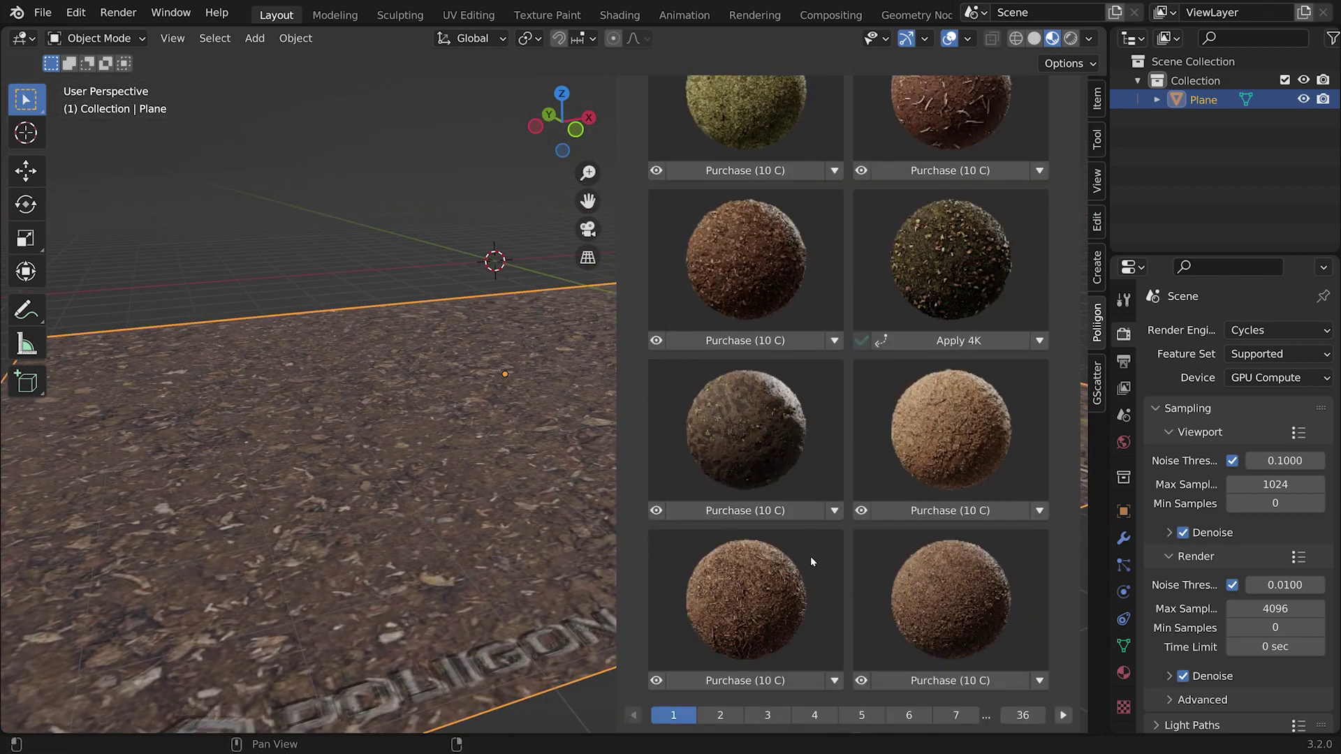
{"action": "left_click", "coordinate": [861, 511]}
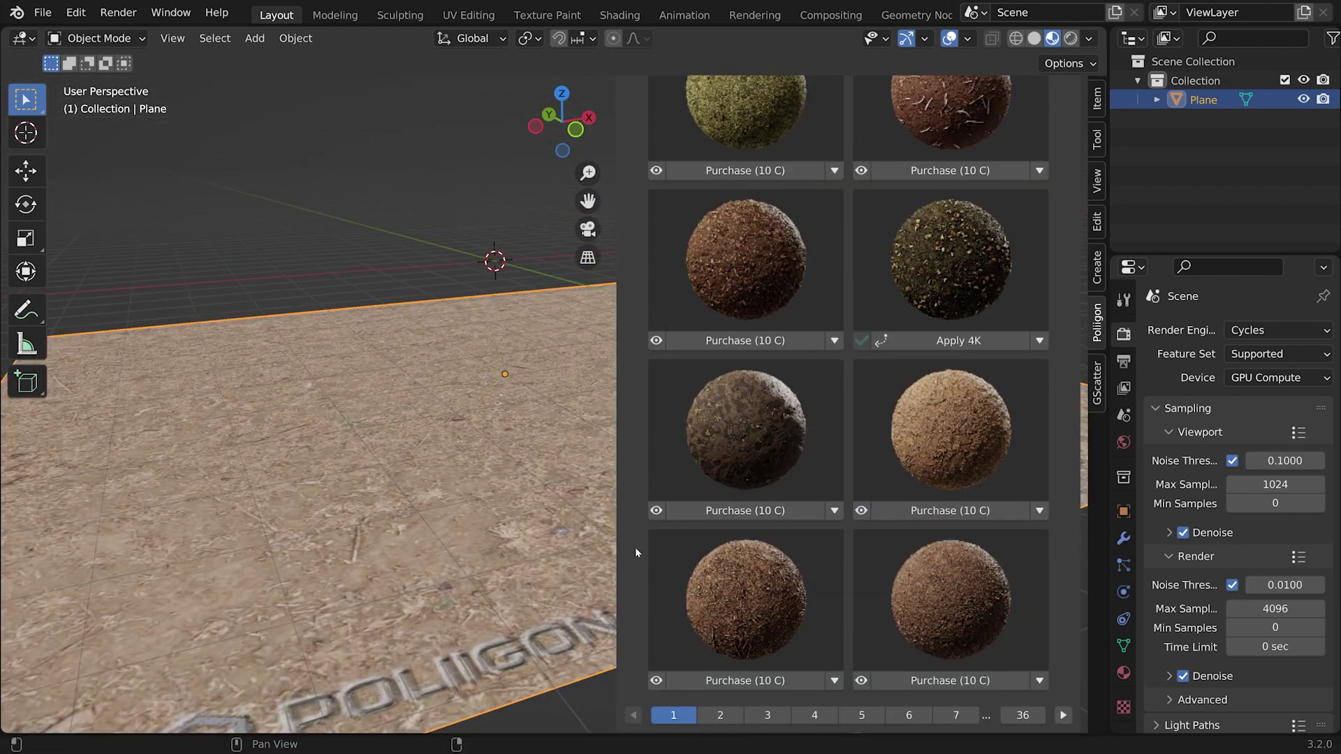
{"action": "left_click", "coordinate": [657, 681]}
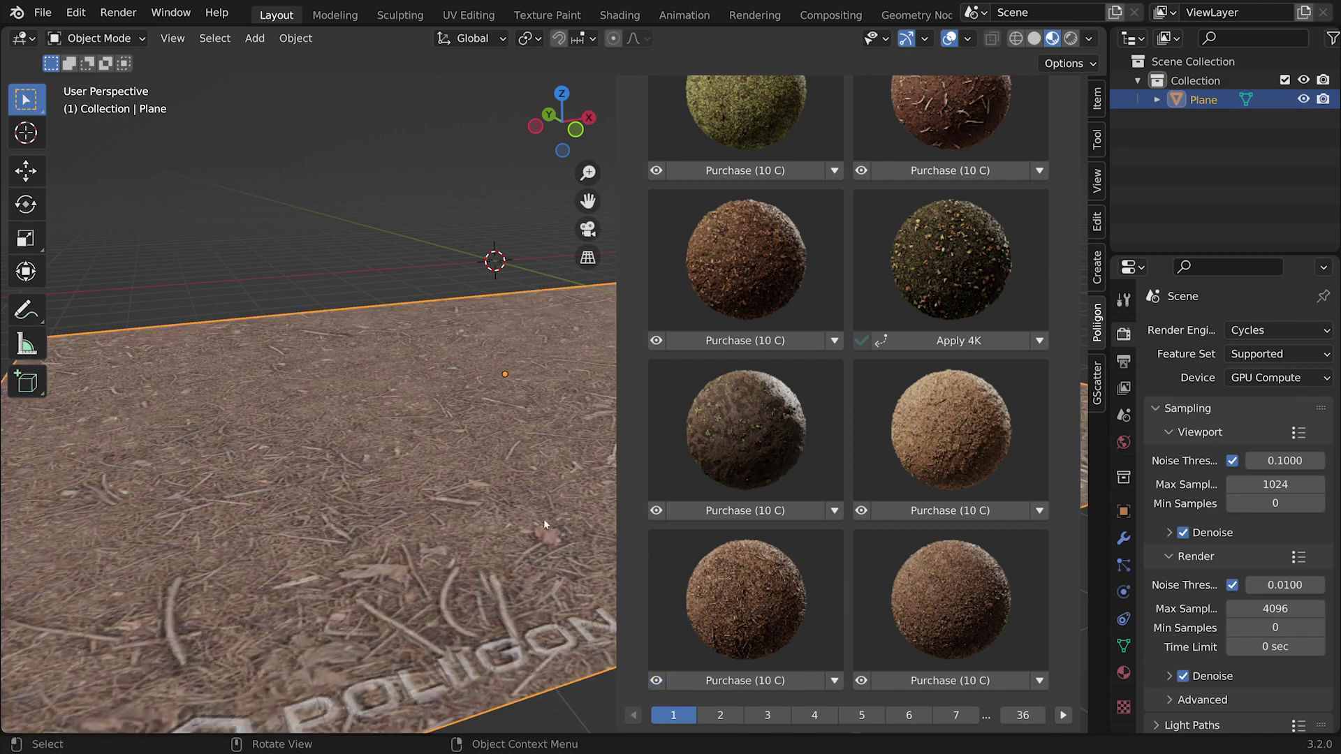
{"action": "middle_click_drag", "start_coordinate": [476, 494], "coordinate": [531, 513]}
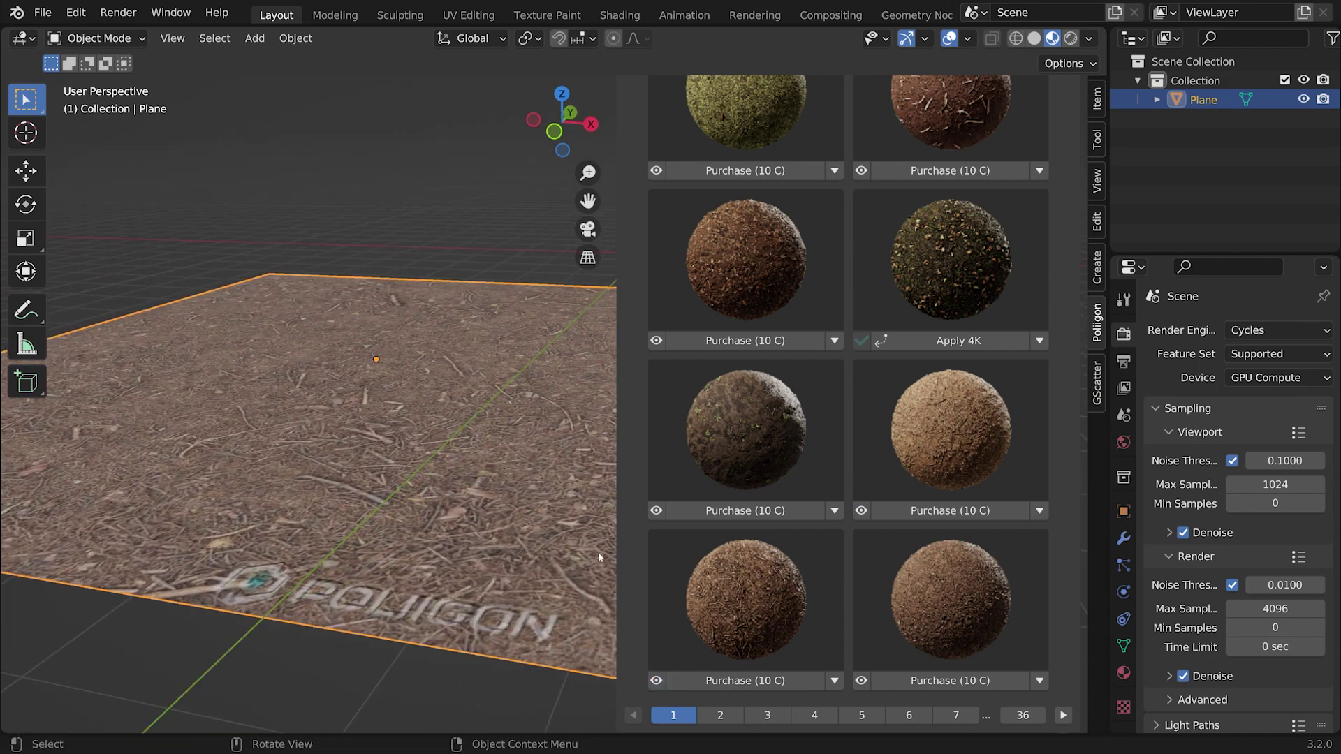
{"action": "left_click", "coordinate": [861, 680]}
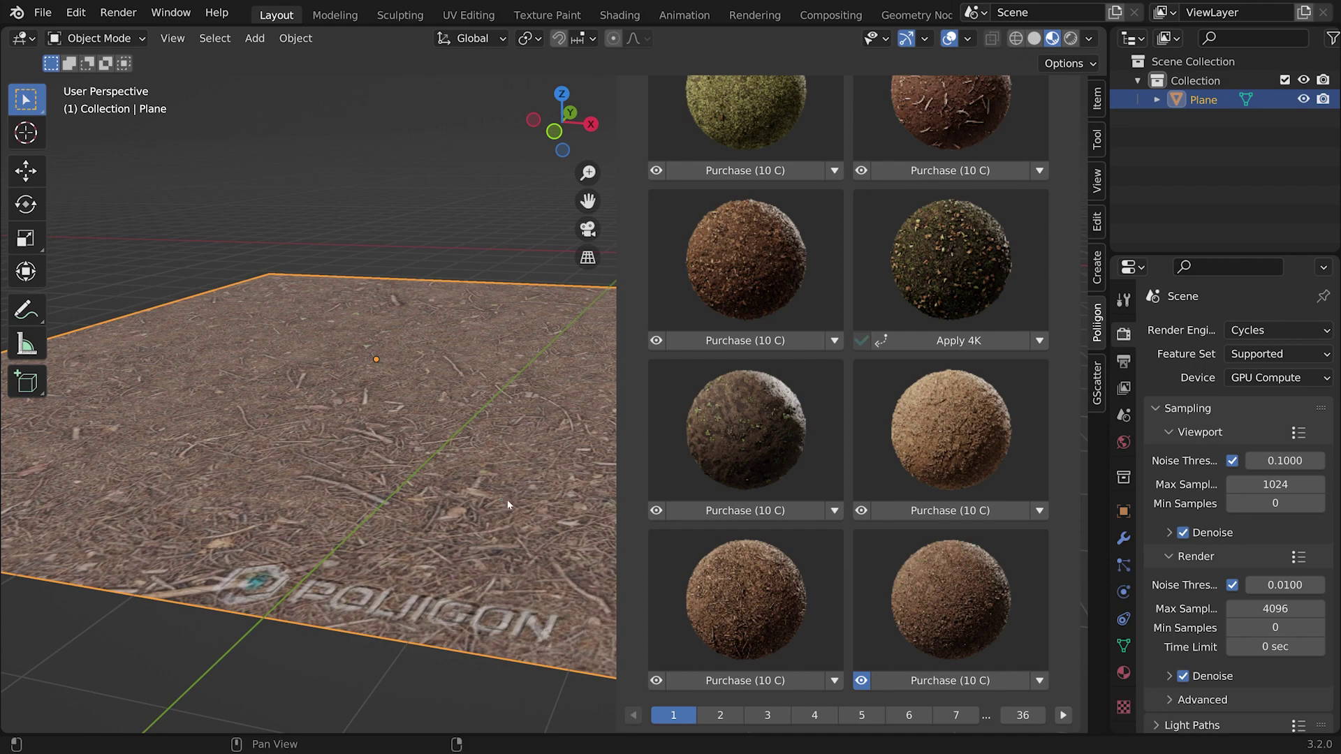
{"action": "middle_click_drag", "start_coordinate": [507, 500], "coordinate": [493, 419]}
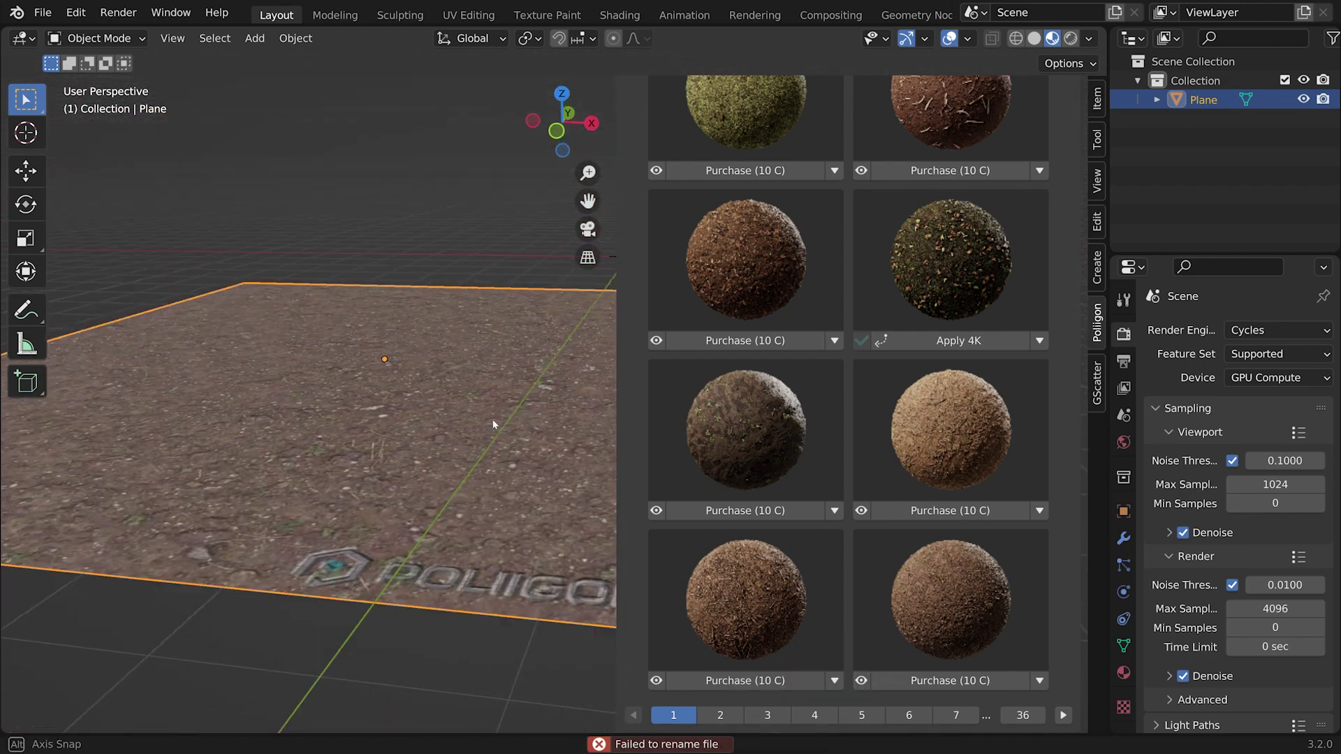
- Go to the third page of results, preview GroundLeavesDead011 on the plane and inspect its leaves up close
{"action": "left_click", "coordinate": [1062, 715]}
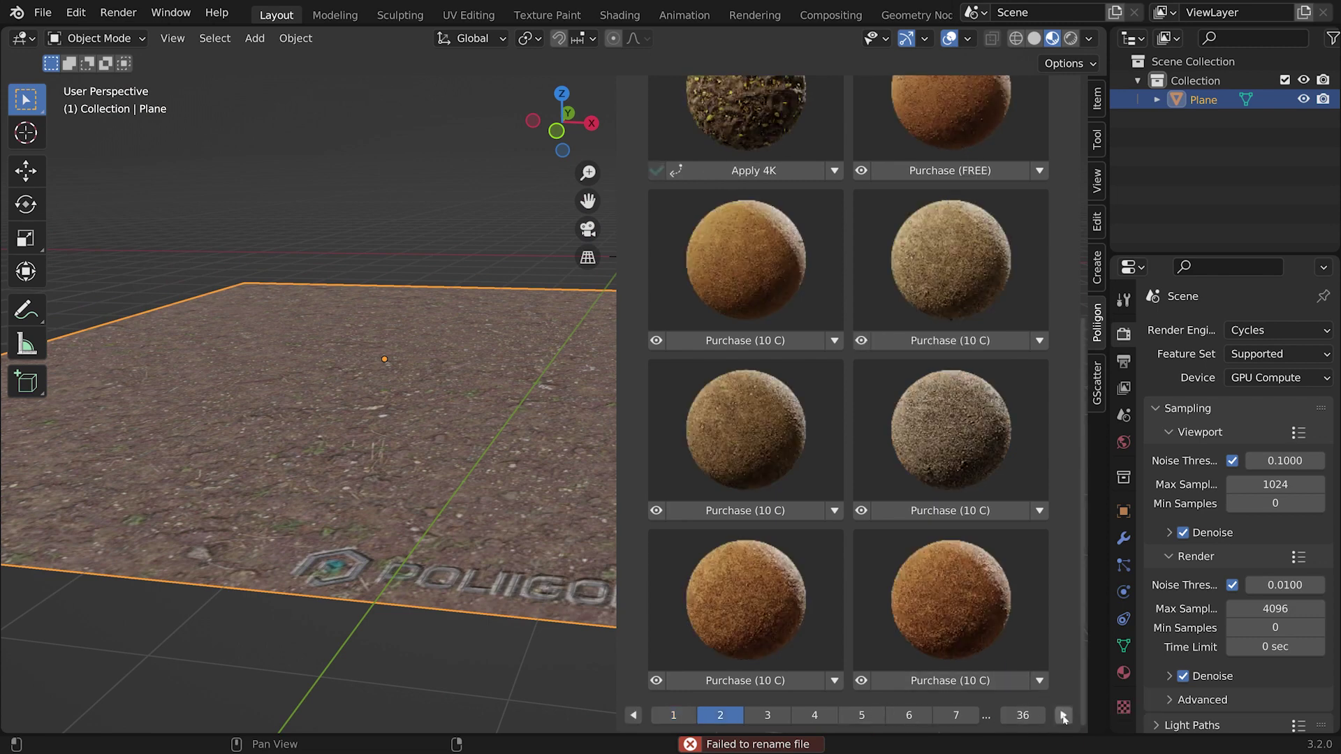
{"action": "left_click", "coordinate": [1063, 715]}
{"action": "scroll", "coordinate": [891, 511], "scroll_direction": "up", "scroll_amount": 3}
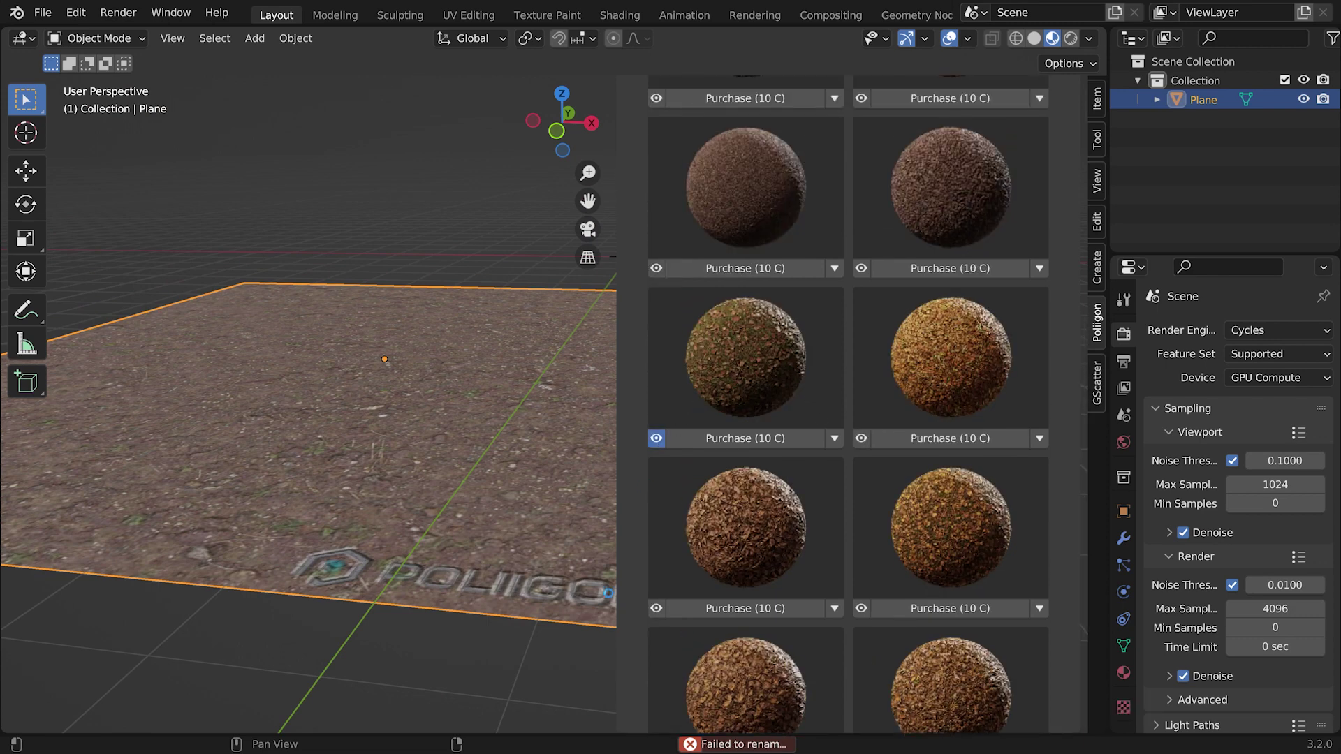
{"action": "middle_click_drag", "start_coordinate": [506, 429], "coordinate": [509, 551]}
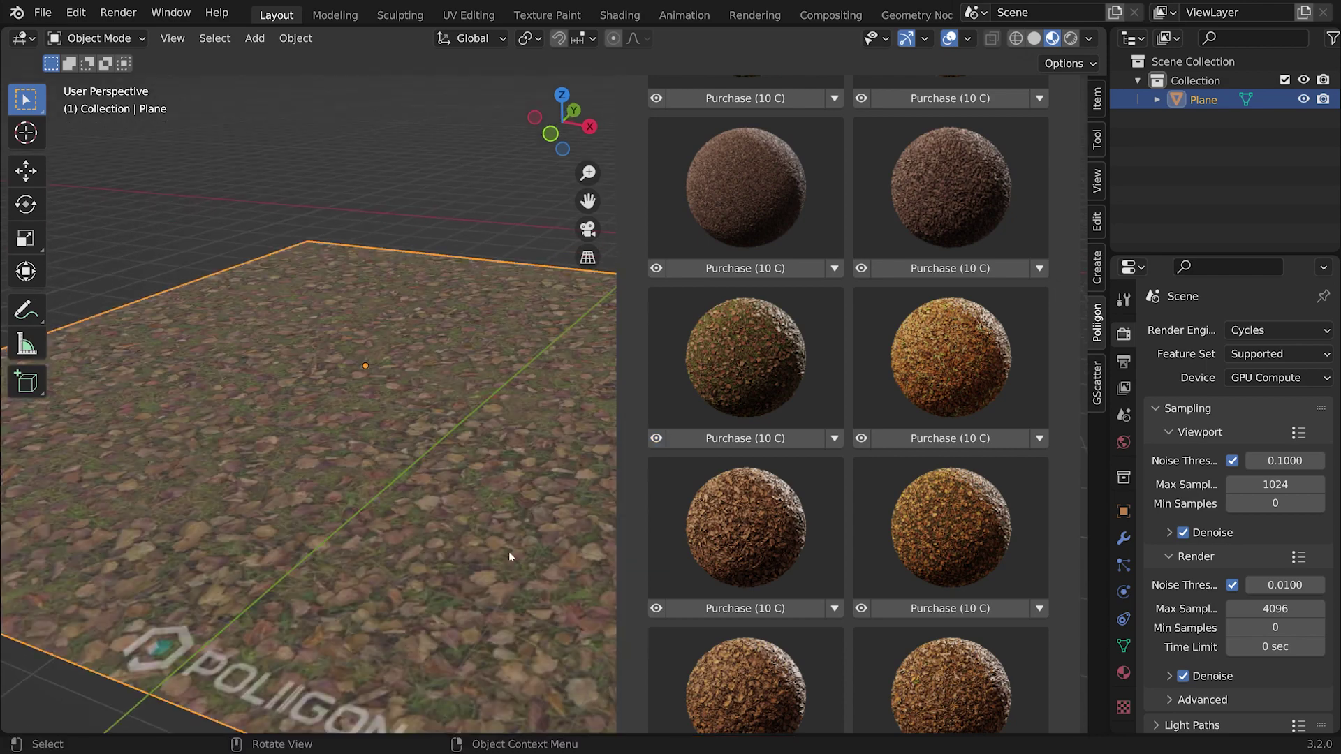
{"action": "middle_click_drag", "start_coordinate": [455, 428], "coordinate": [445, 484]}
{"action": "scroll", "coordinate": [445, 485], "scroll_direction": "down", "scroll_amount": 5}
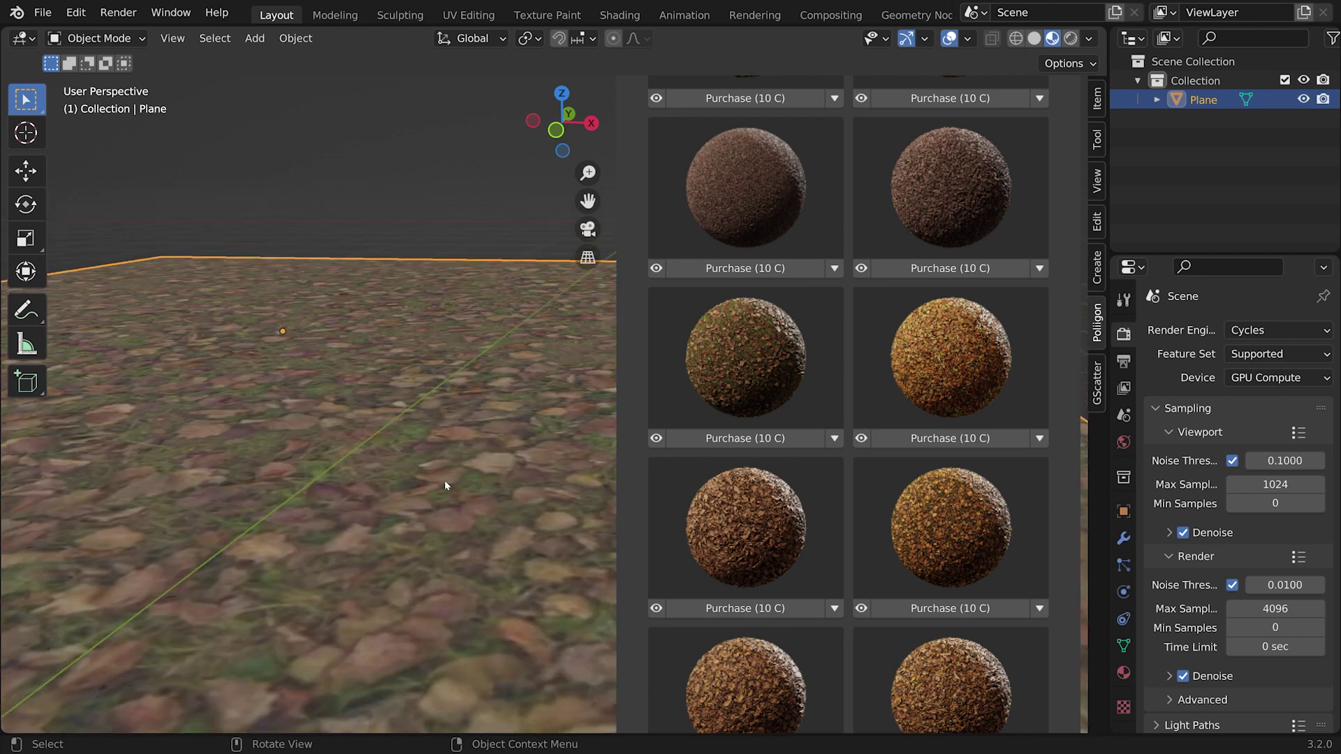
{"action": "scroll", "coordinate": [446, 484], "scroll_direction": "up", "scroll_amount": 2}
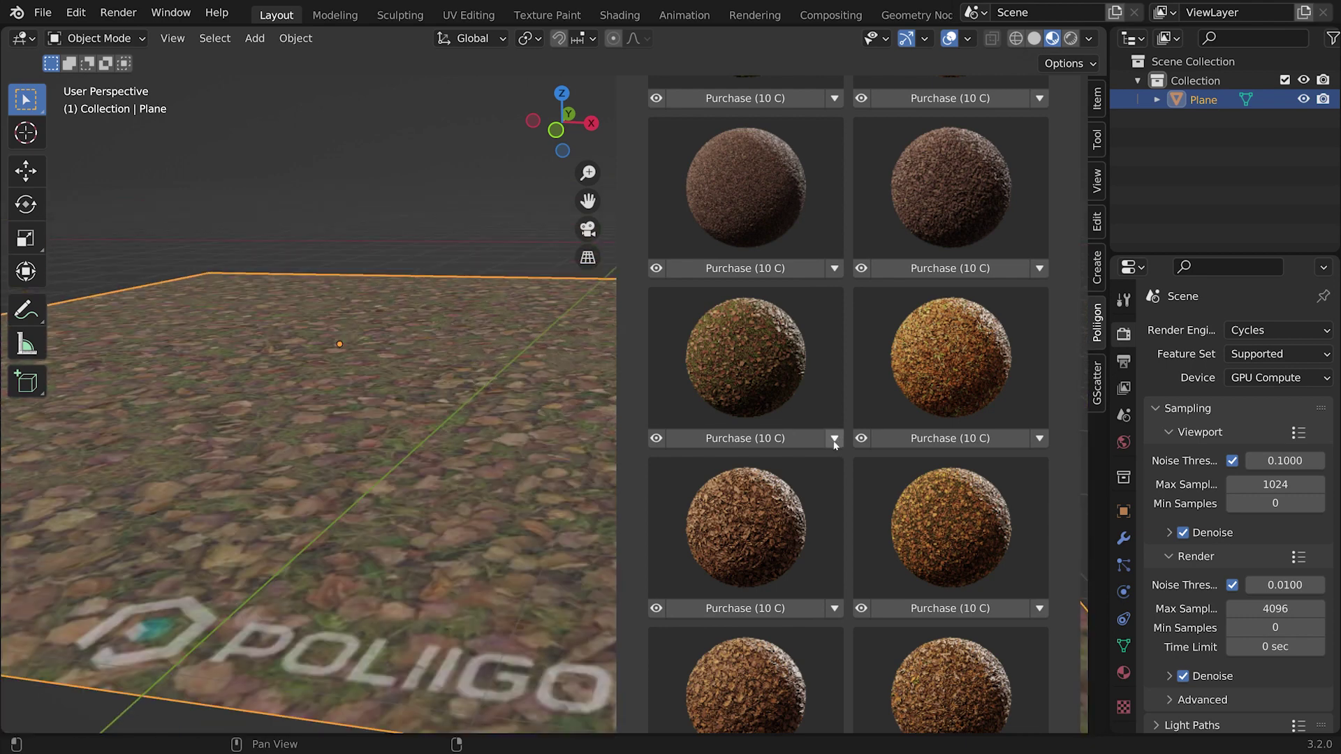
{"action": "scroll", "coordinate": [435, 475], "scroll_direction": "up", "scroll_amount": 4}
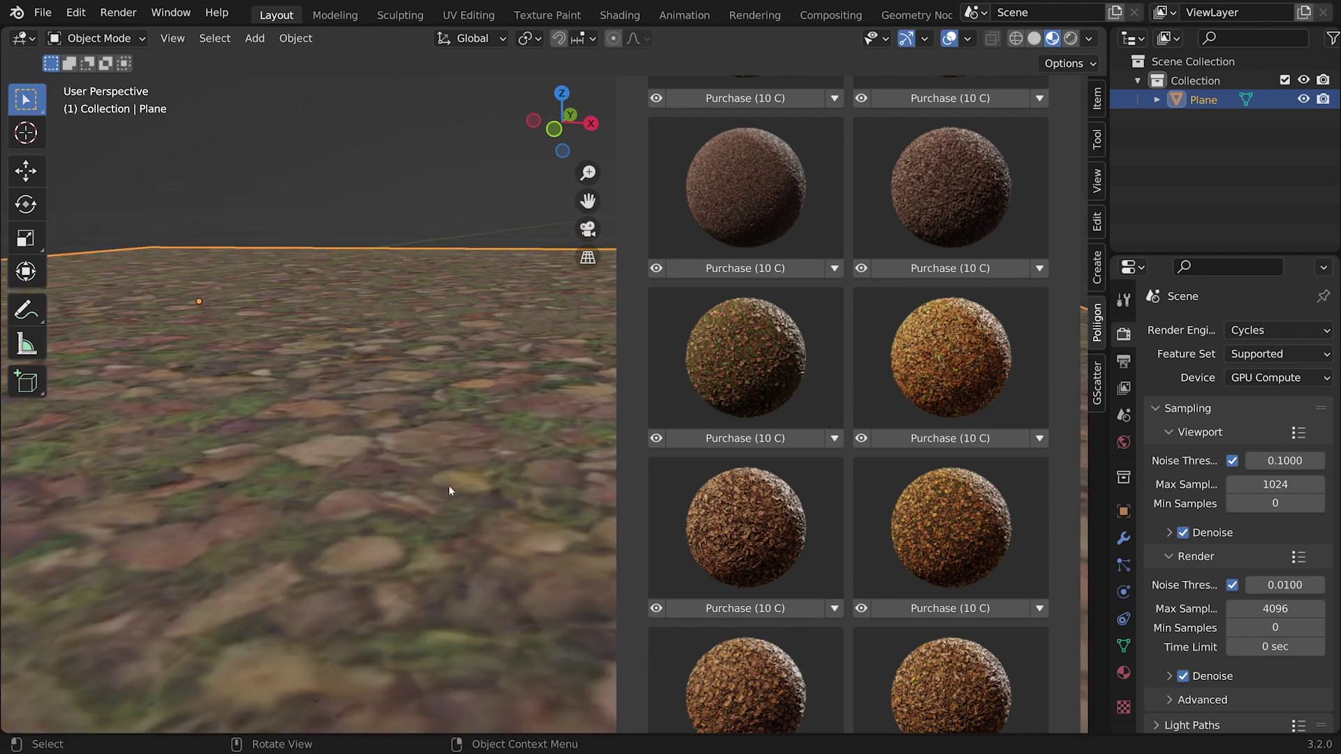
{"action": "scroll", "coordinate": [458, 574], "scroll_direction": "down", "scroll_amount": 3}
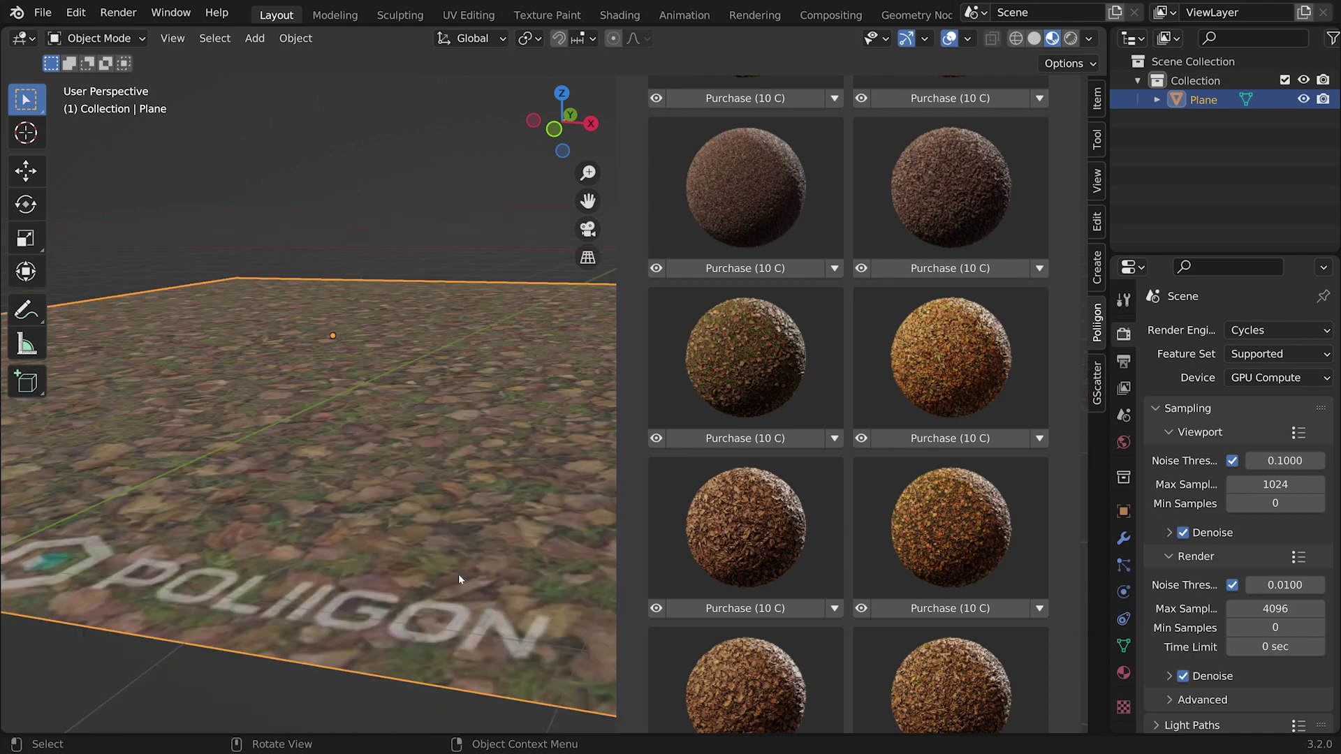
{"action": "middle_click_drag", "start_coordinate": [458, 574], "coordinate": [480, 367]}
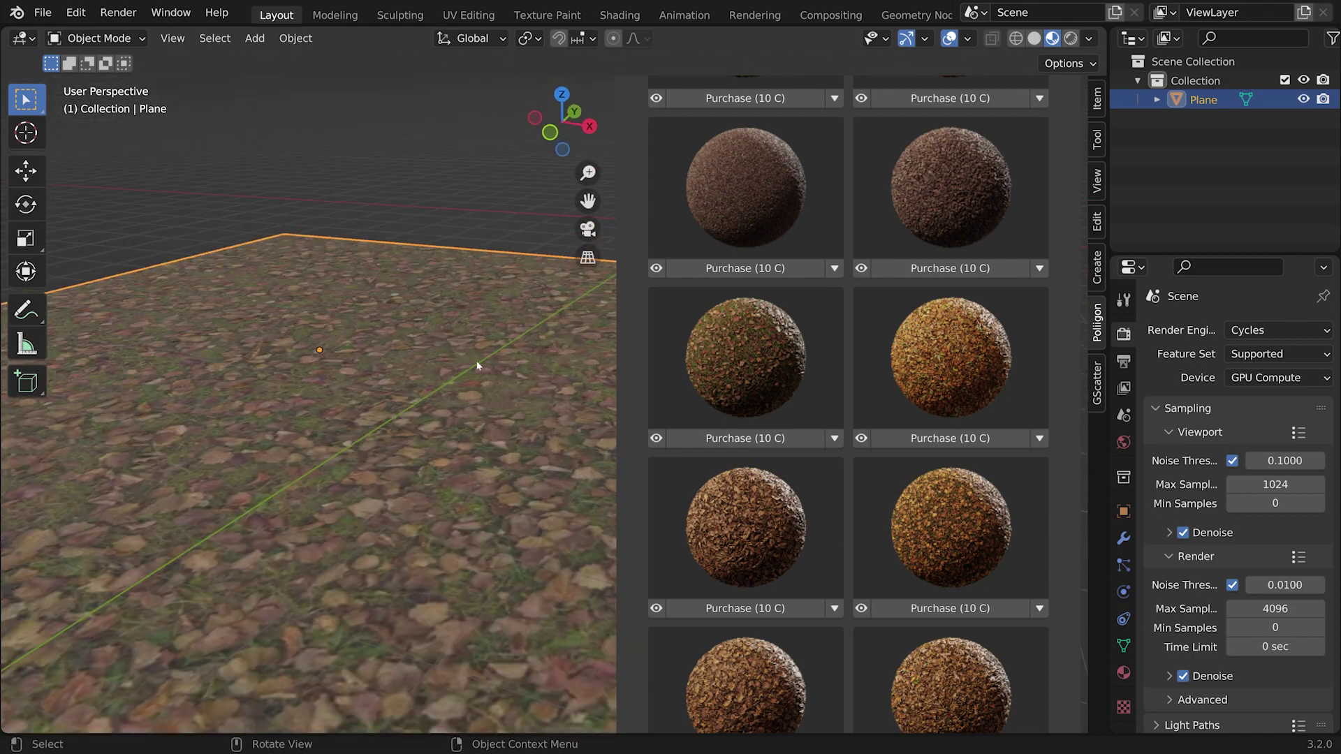
- View the larger thumbnail of GroundLeavesDead011 and move and enlarge its window
{"action": "left_click", "coordinate": [835, 438]}
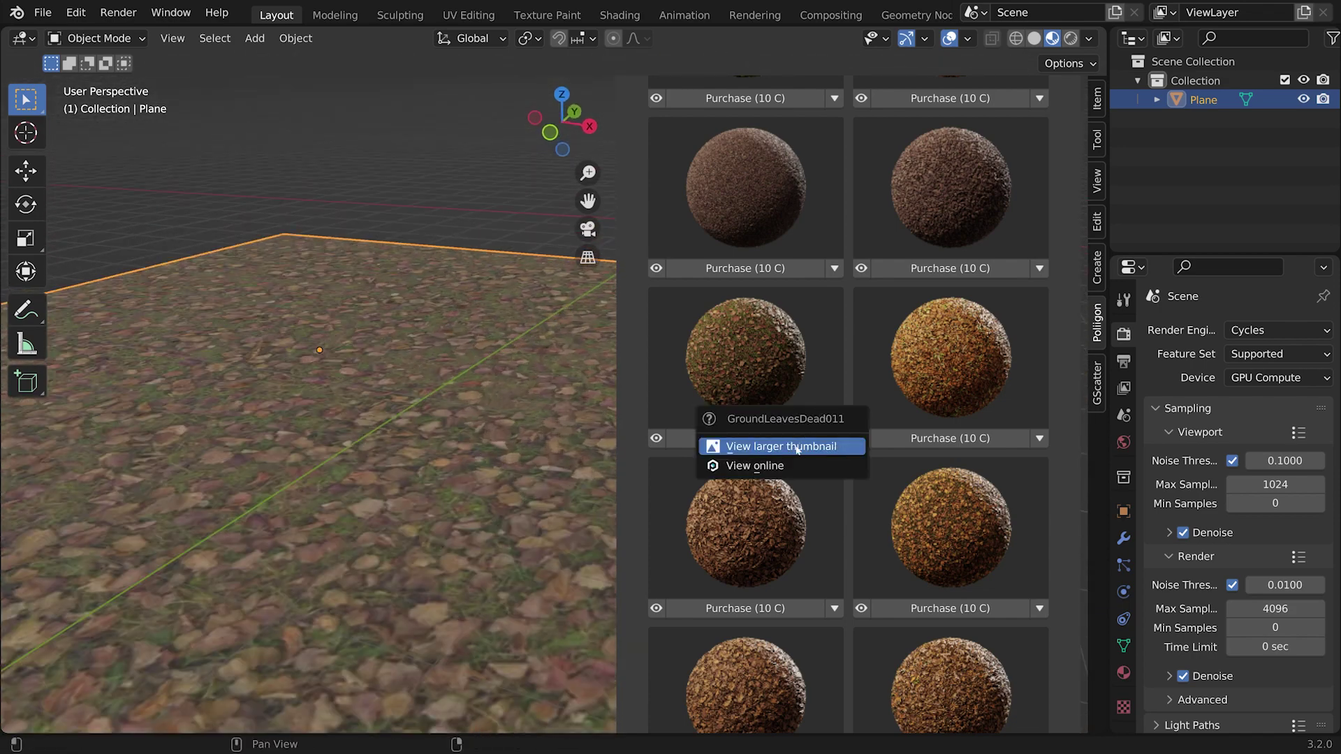
{"action": "left_click", "coordinate": [822, 451]}
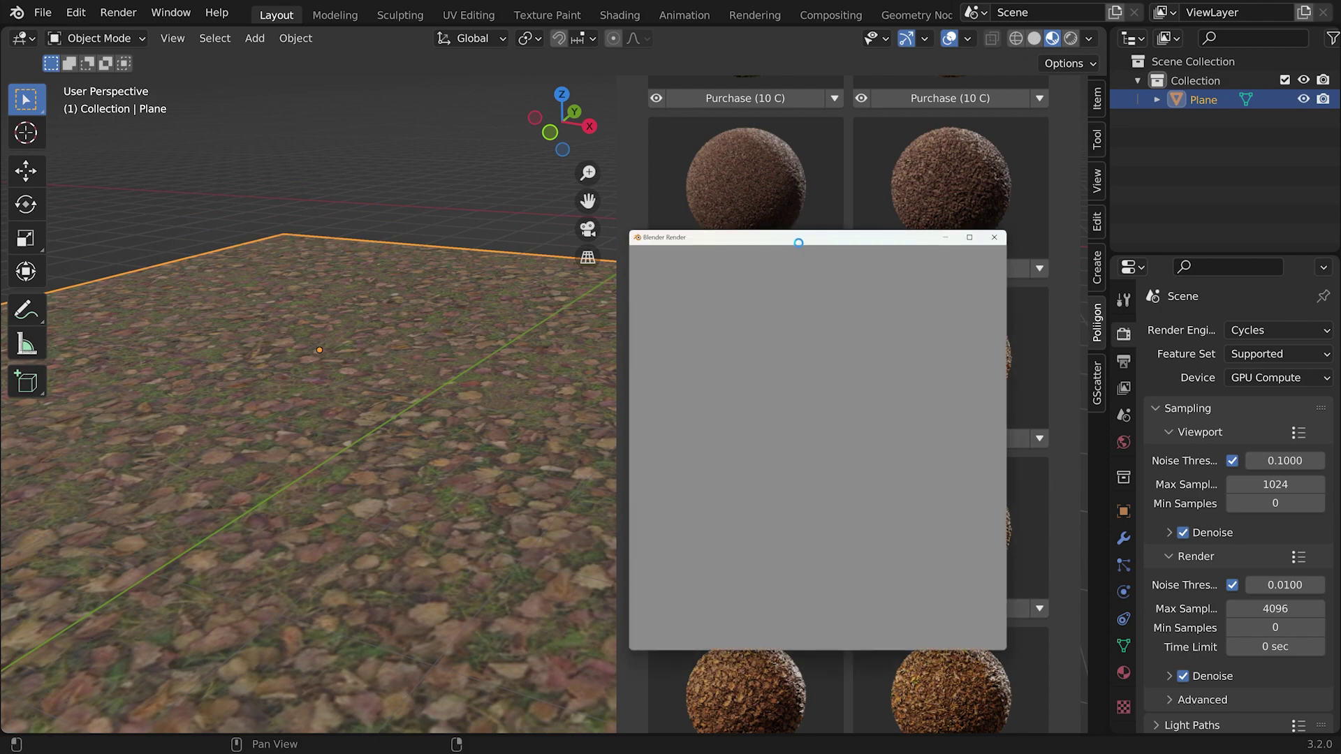
{"action": "left_click_drag", "start_coordinate": [801, 243], "coordinate": [282, 53]}
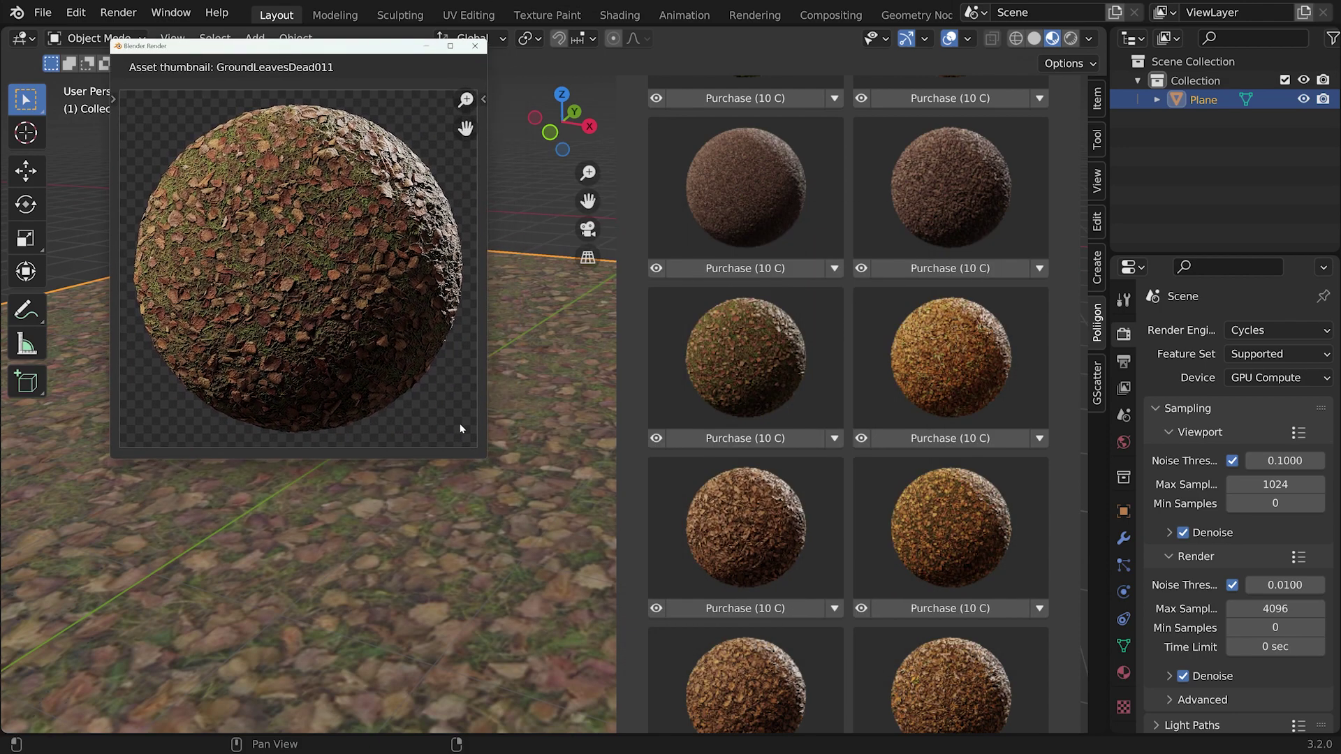
{"action": "left_click_drag", "start_coordinate": [488, 462], "coordinate": [760, 720]}
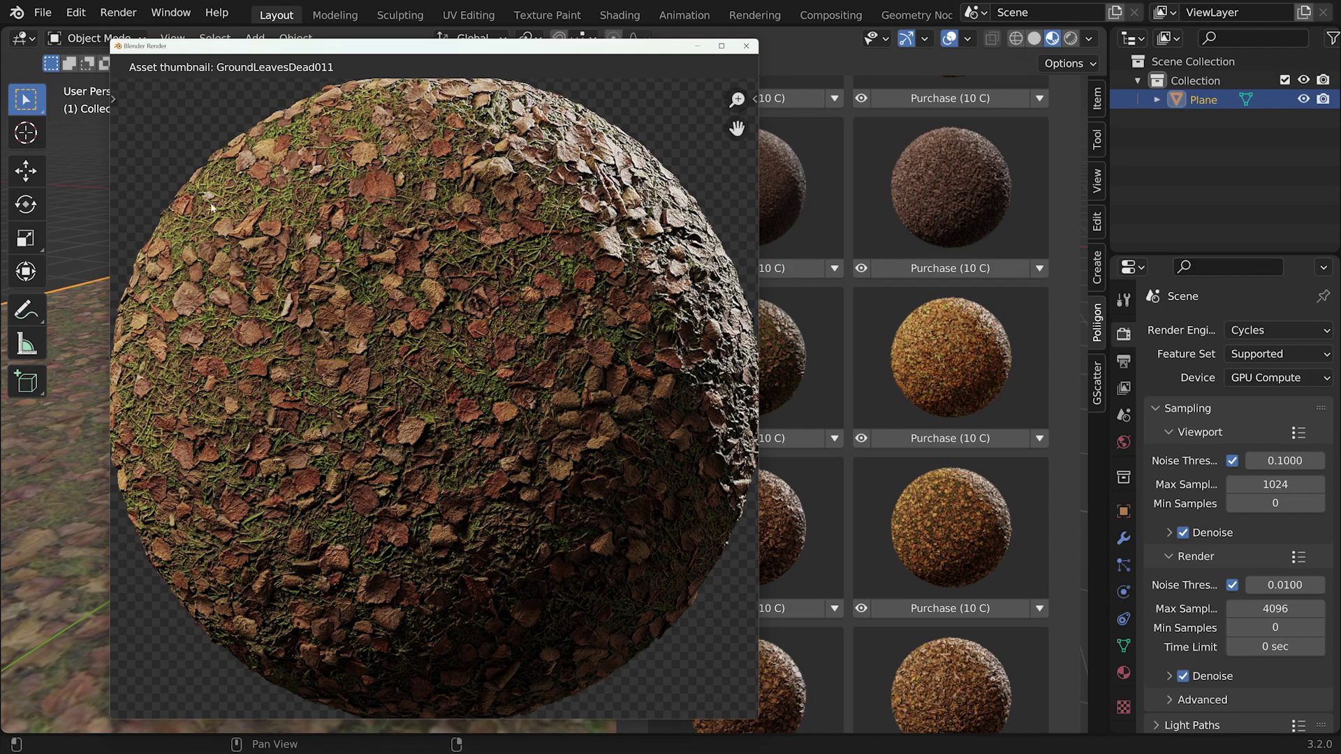
- Examine the leaf and moss detail in the enlarged thumbnail and close its window
{"action": "scroll", "coordinate": [452, 368], "scroll_direction": "up", "scroll_amount": 3}
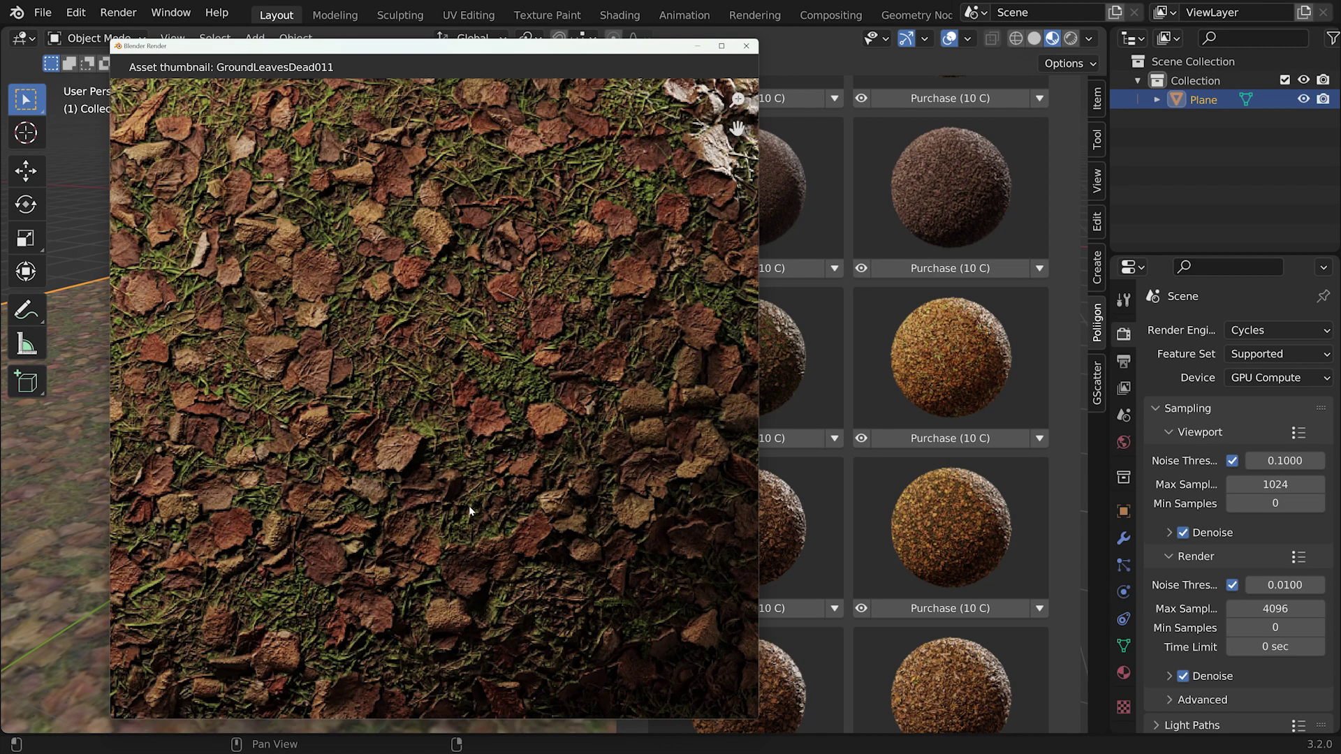
{"action": "scroll", "coordinate": [468, 506], "scroll_direction": "down", "scroll_amount": 3}
{"action": "scroll", "coordinate": [340, 289], "scroll_direction": "up", "scroll_amount": 2}
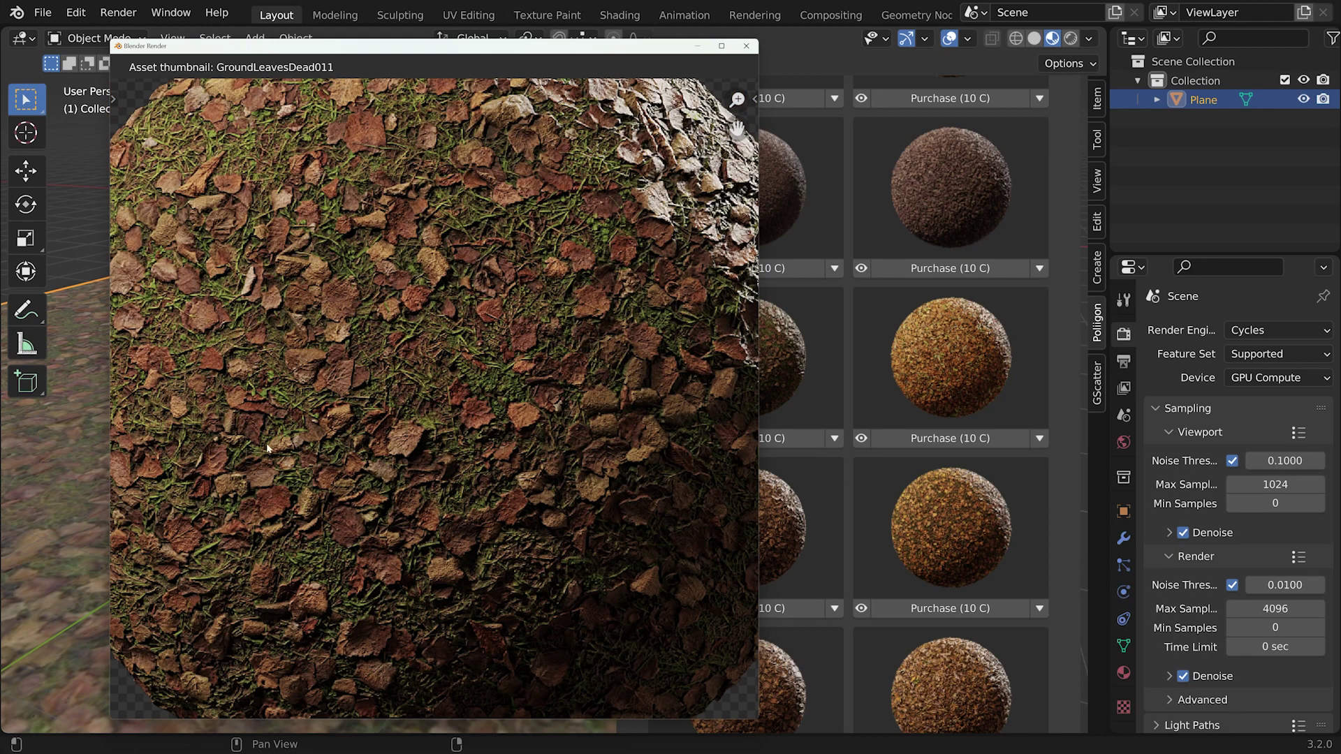
{"action": "left_click", "coordinate": [454, 701]}
{"action": "left_click", "coordinate": [454, 701]}
{"action": "left_click", "coordinate": [454, 700]}
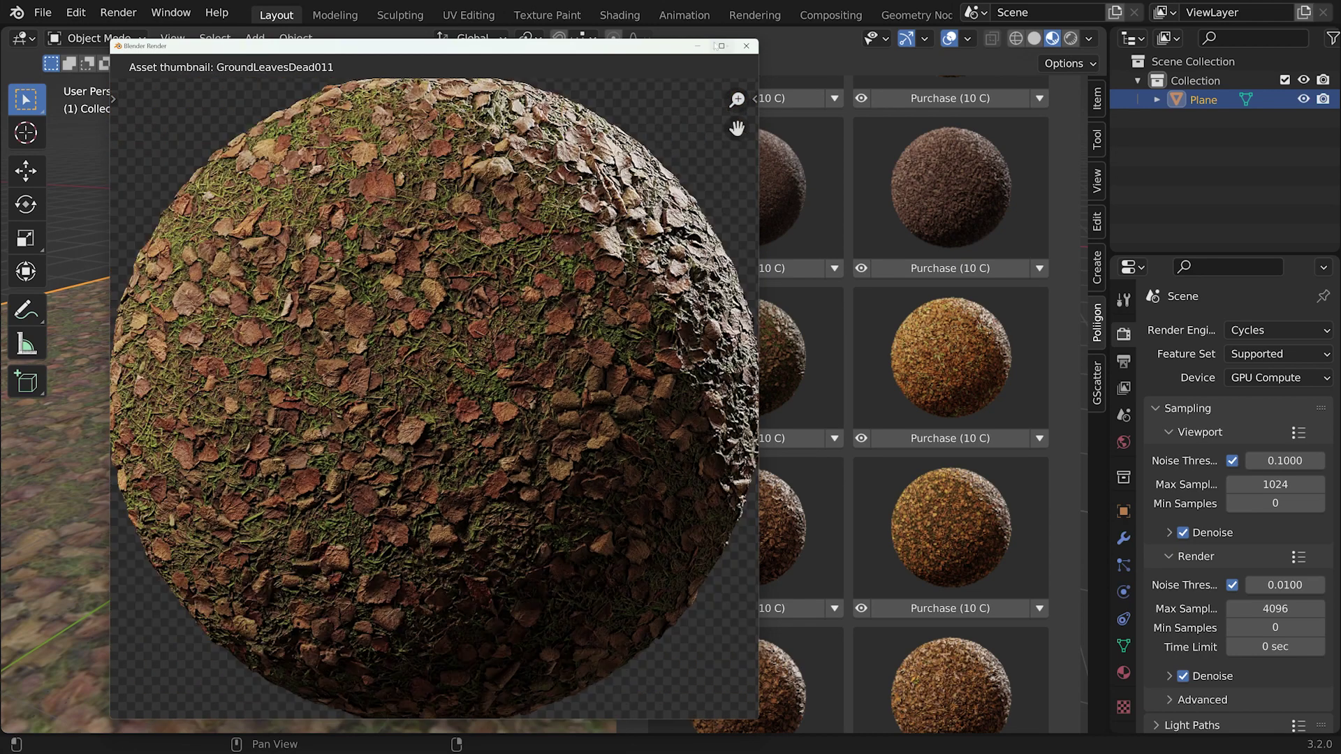
{"action": "key", "text": "Escape"}
- Return to the library search and look up "ground" again across All Assets
{"action": "scroll", "coordinate": [874, 611], "scroll_direction": "up", "scroll_amount": 5}
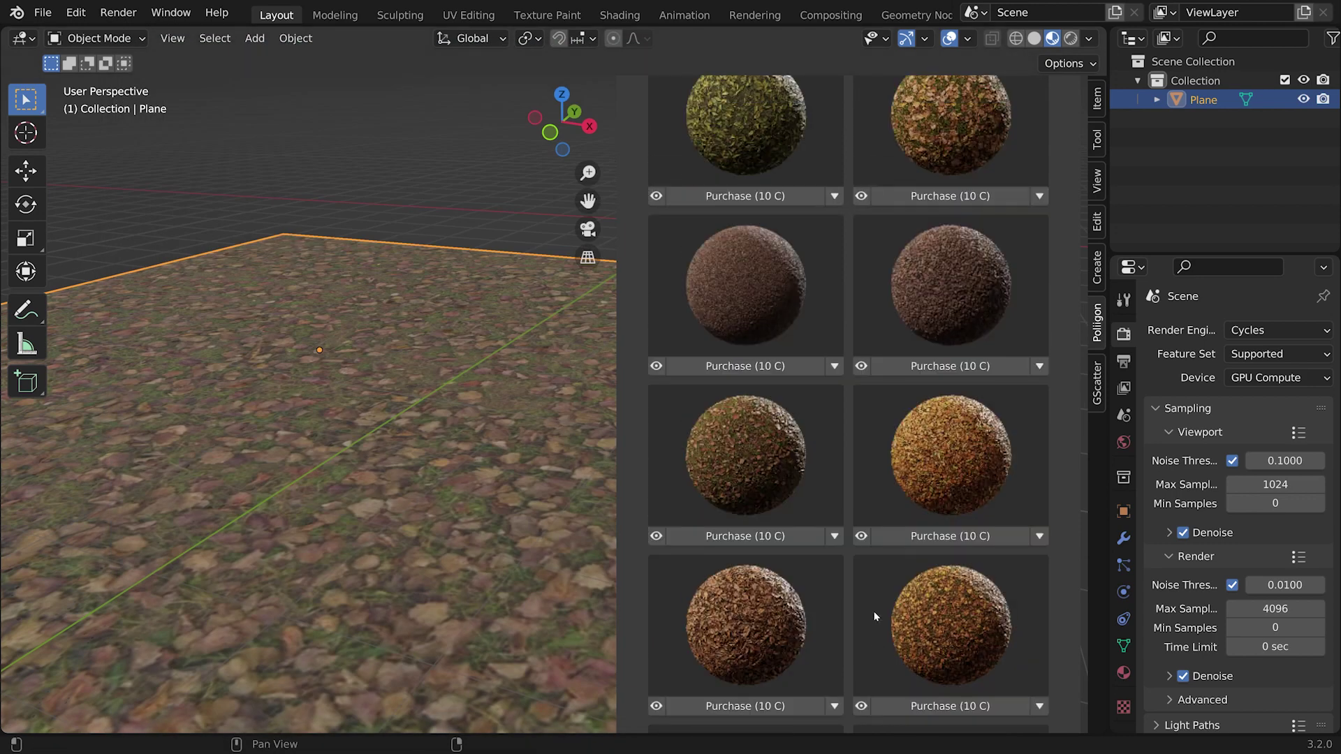
{"action": "left_click", "coordinate": [734, 176]}
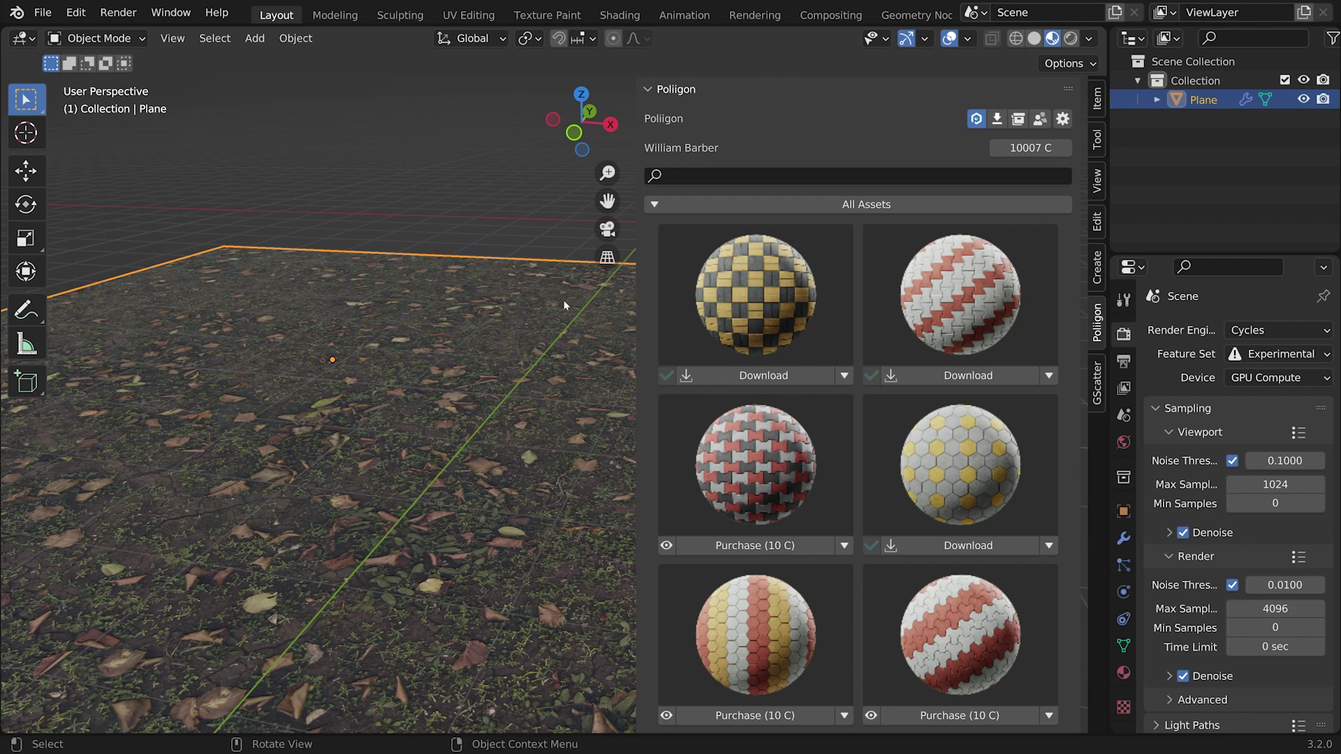
{"action": "left_click", "coordinate": [711, 175]}
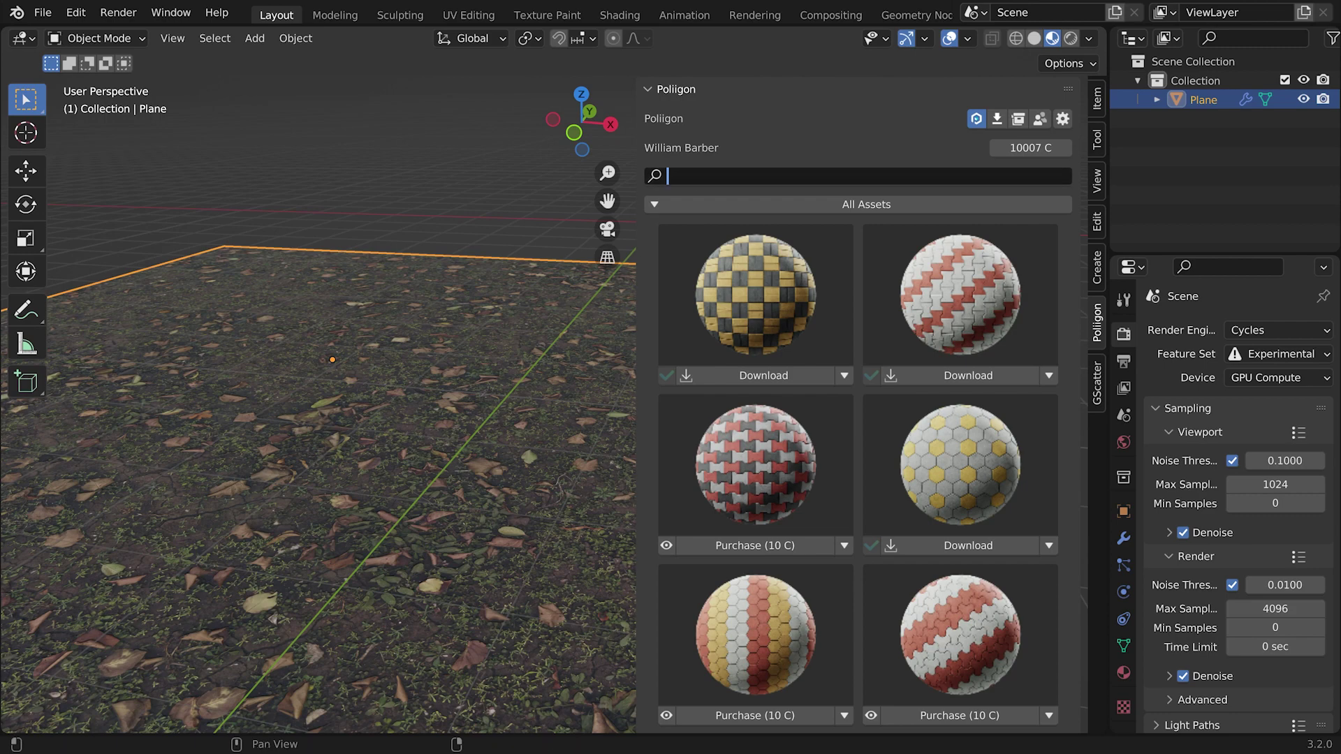
{"action": "type", "text": "ground"}
{"action": "key", "text": "Return"}
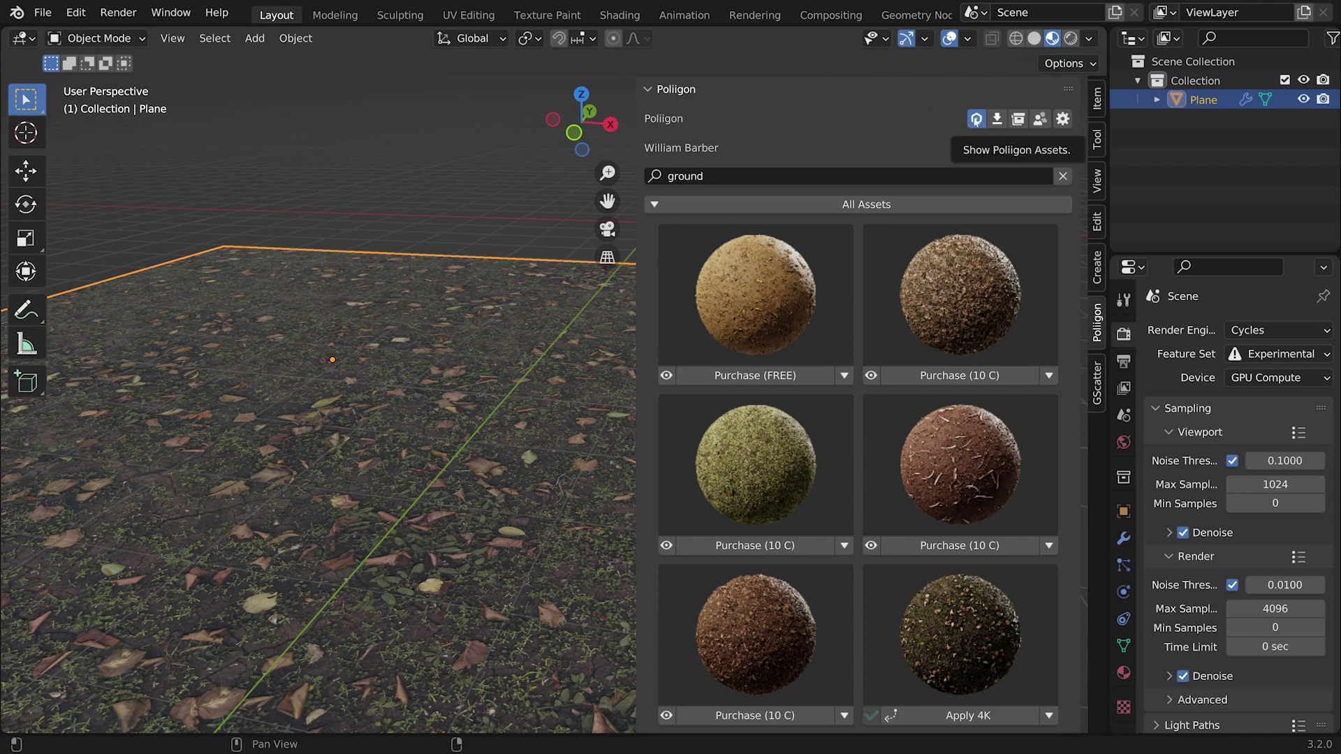
- Switch from the Poliigon library to My Assets and search the owned assets for "ground"
{"action": "left_click", "coordinate": [997, 118]}
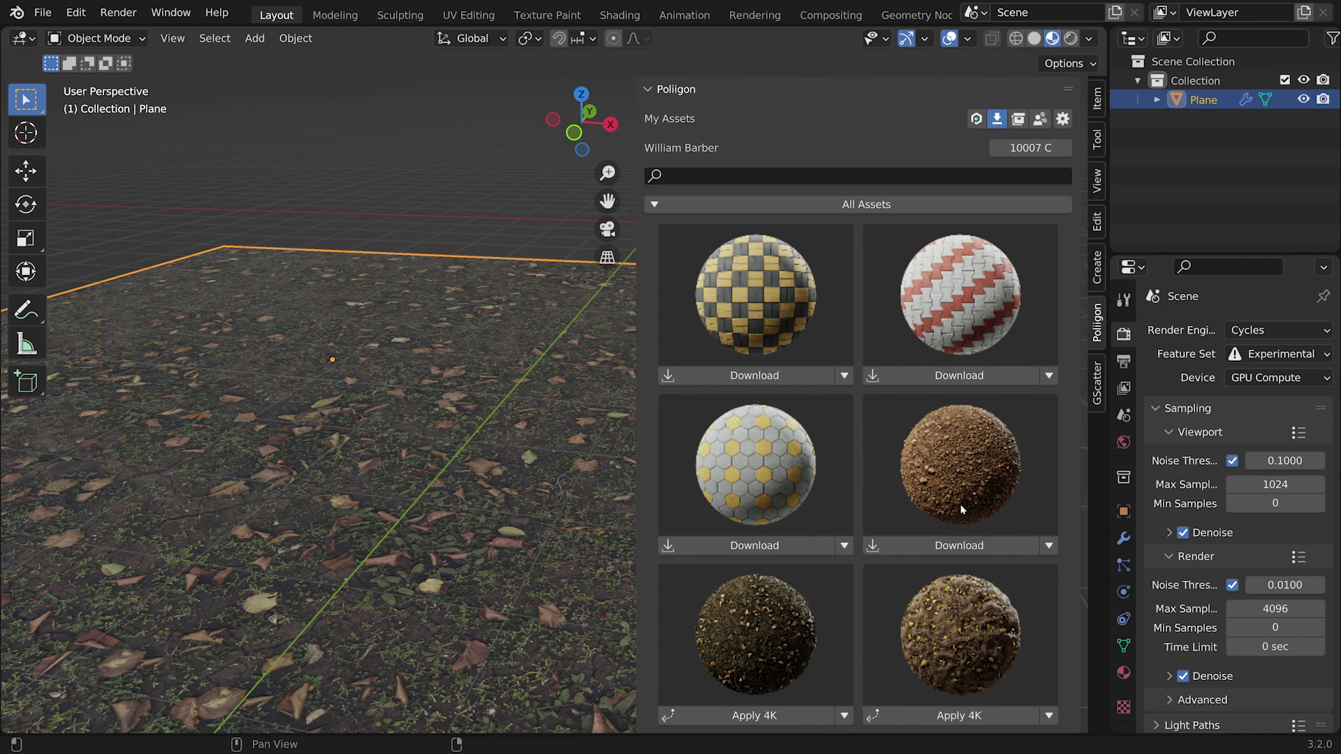
{"action": "left_click", "coordinate": [761, 175]}
{"action": "type", "text": "ground"}
{"action": "key", "text": "Return"}
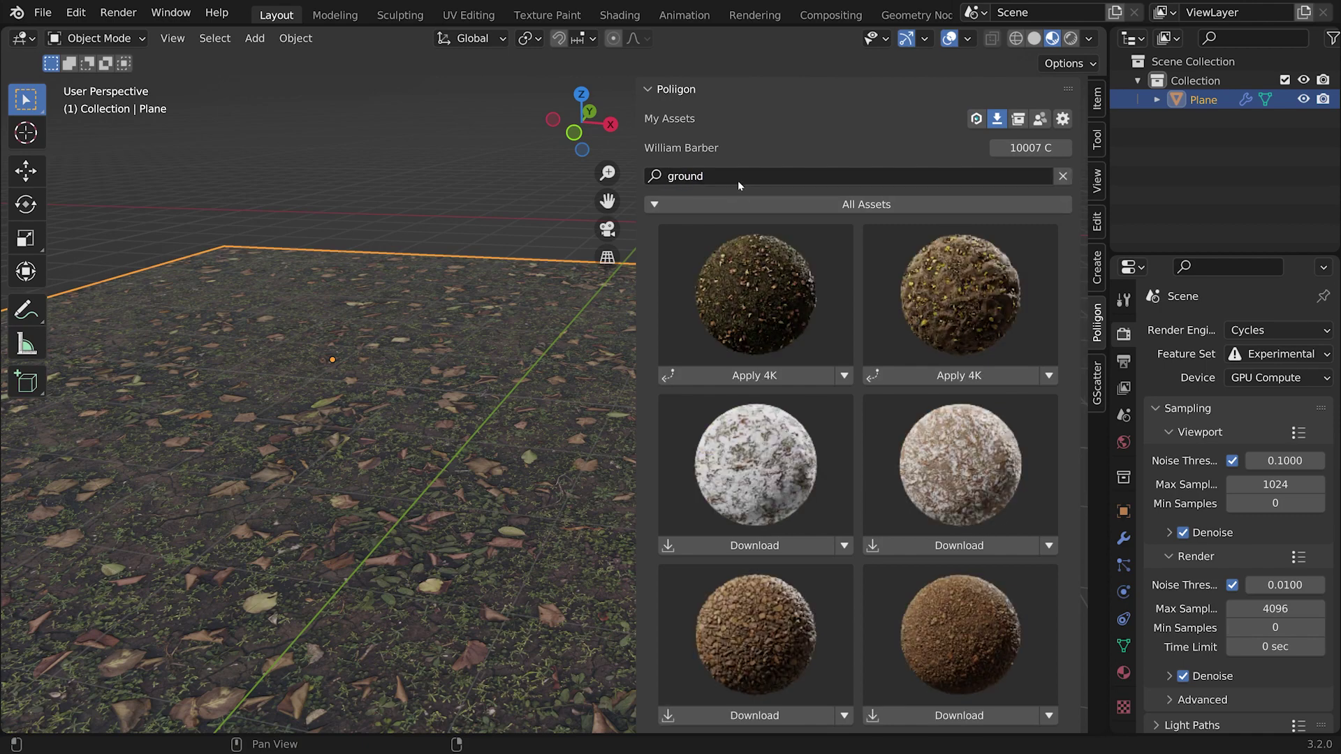
- Browse the owned ground textures and check the texture size options of GroundRocky009
{"action": "scroll", "coordinate": [793, 320], "scroll_direction": "down", "scroll_amount": 3}
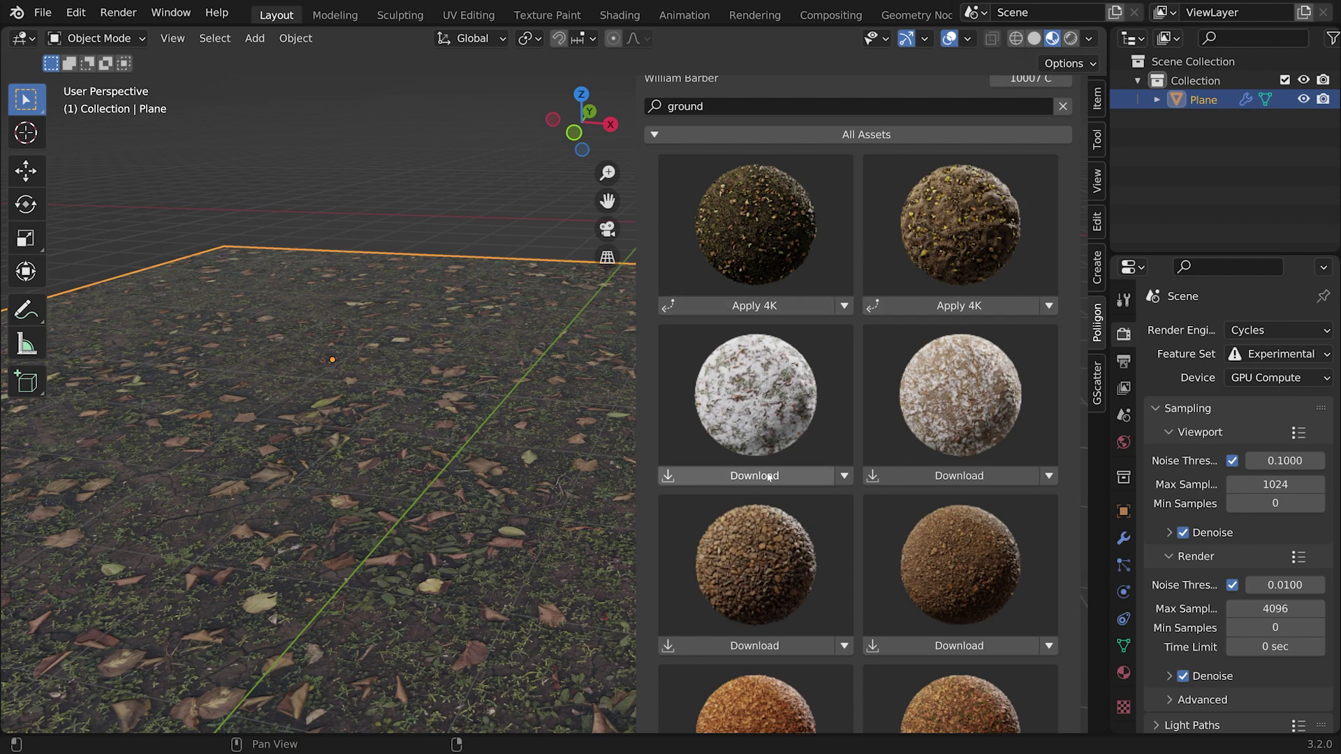
{"action": "scroll", "coordinate": [767, 482], "scroll_direction": "down", "scroll_amount": 2}
{"action": "scroll", "coordinate": [971, 489], "scroll_direction": "down", "scroll_amount": 5}
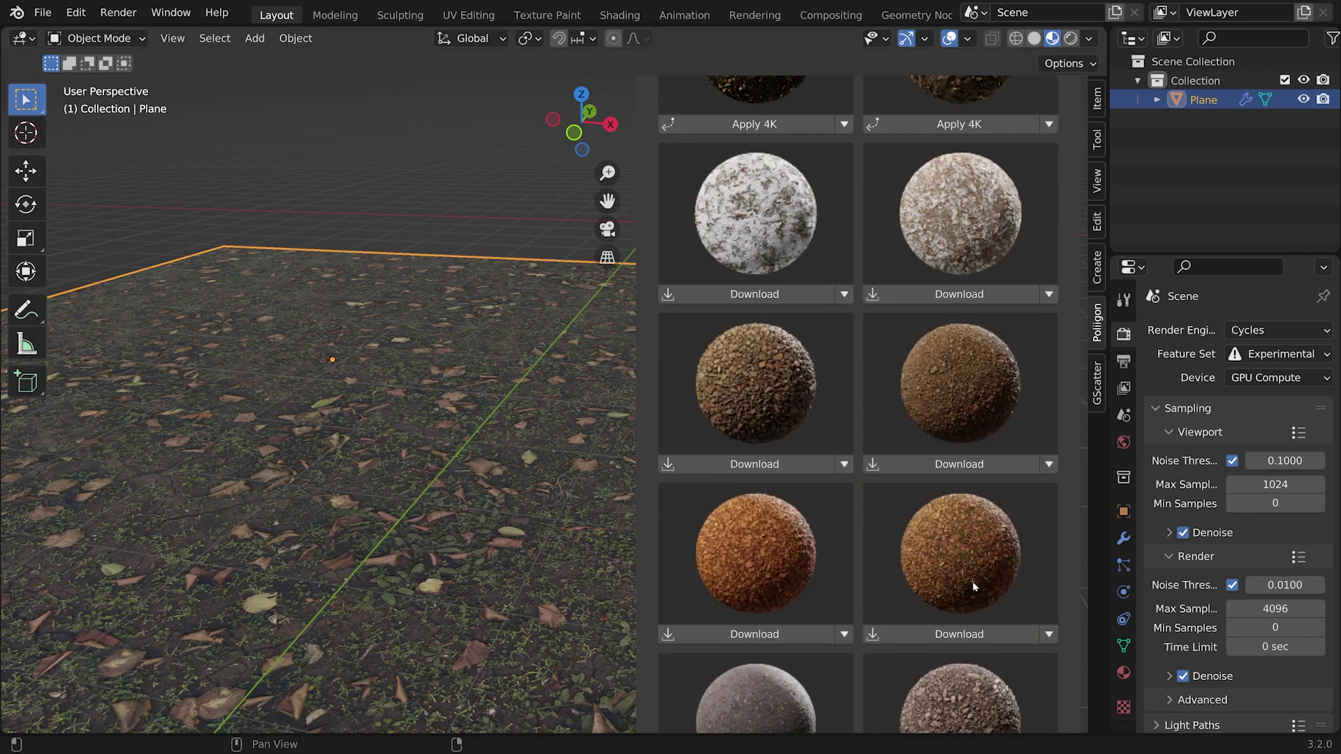
{"action": "scroll", "coordinate": [813, 524], "scroll_direction": "up", "scroll_amount": 5}
{"action": "scroll", "coordinate": [812, 525], "scroll_direction": "up", "scroll_amount": 4}
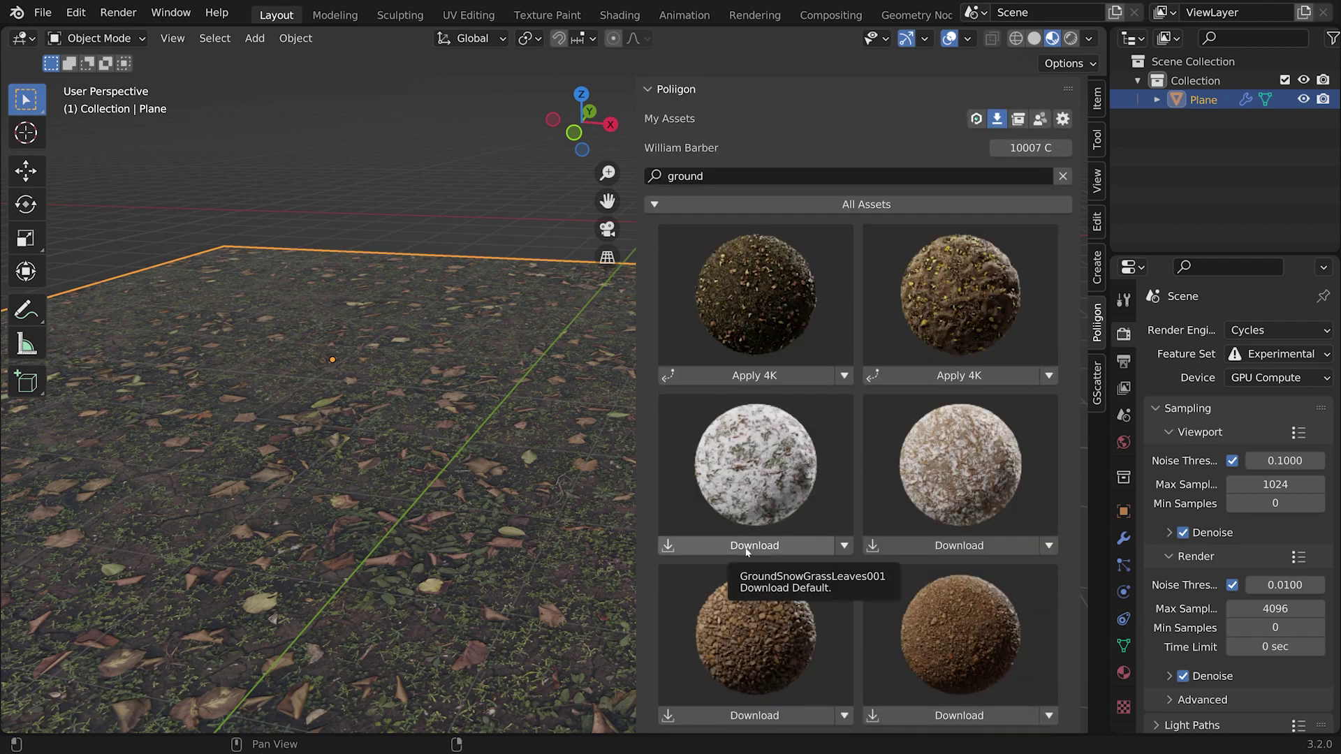
{"action": "scroll", "coordinate": [852, 513], "scroll_direction": "down", "scroll_amount": 9}
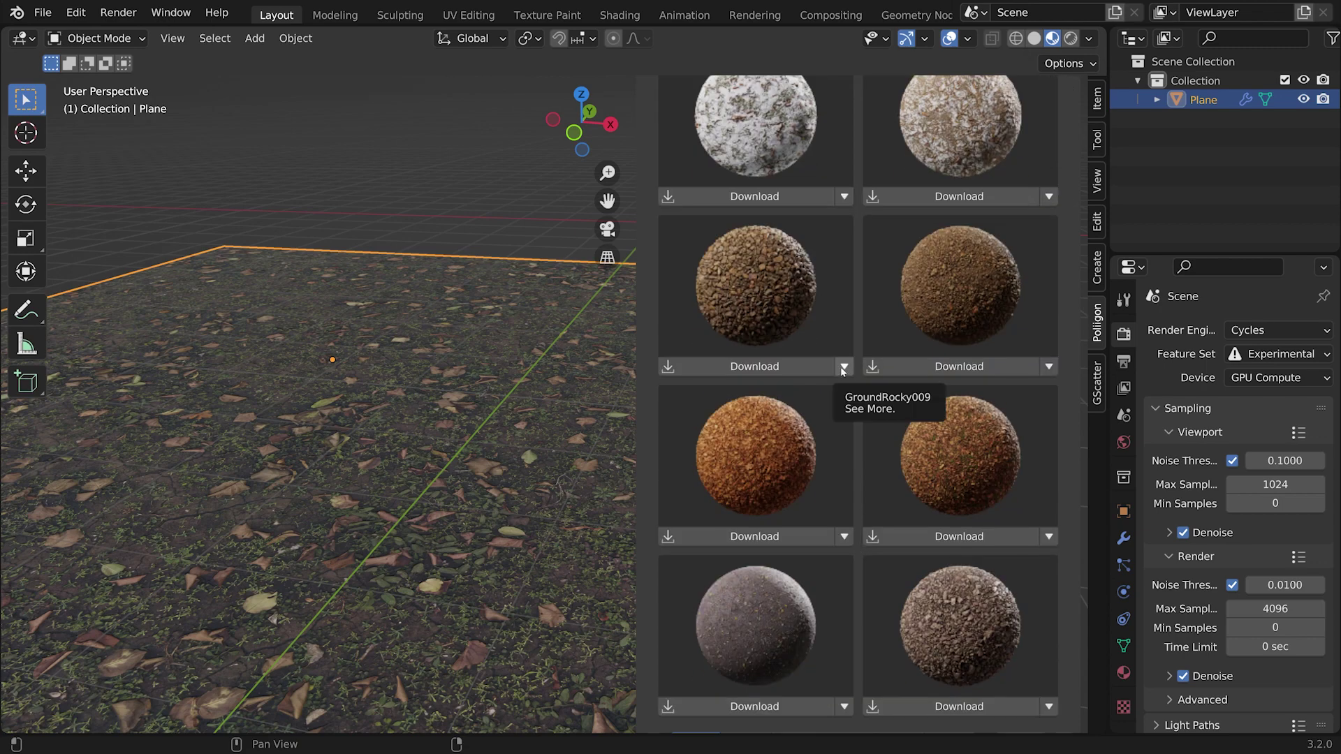
{"action": "left_click", "coordinate": [842, 369]}
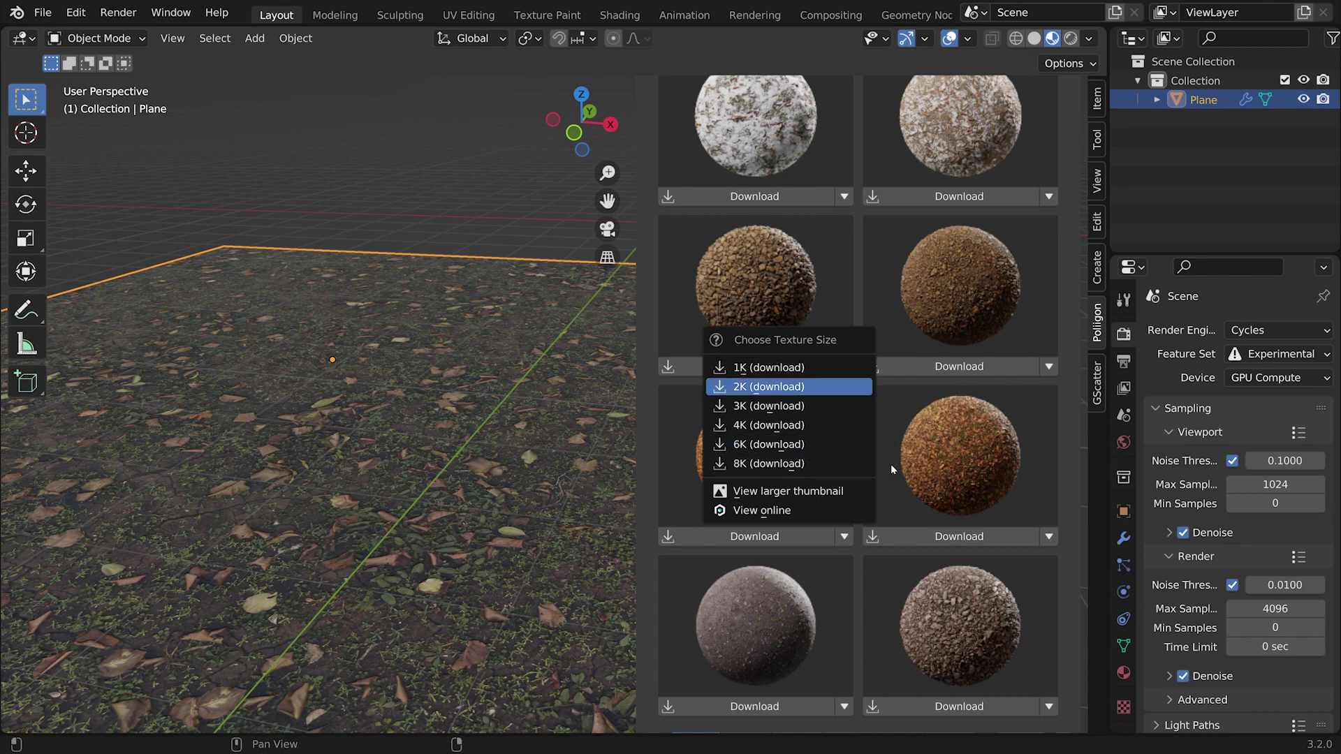
{"action": "left_click", "coordinate": [798, 402]}
- Apply the dark leaf-strewn ground texture, the first result in My Assets, to the plane at 4K and inspect it from several angles
{"action": "scroll", "coordinate": [803, 412], "scroll_direction": "up", "scroll_amount": 8}
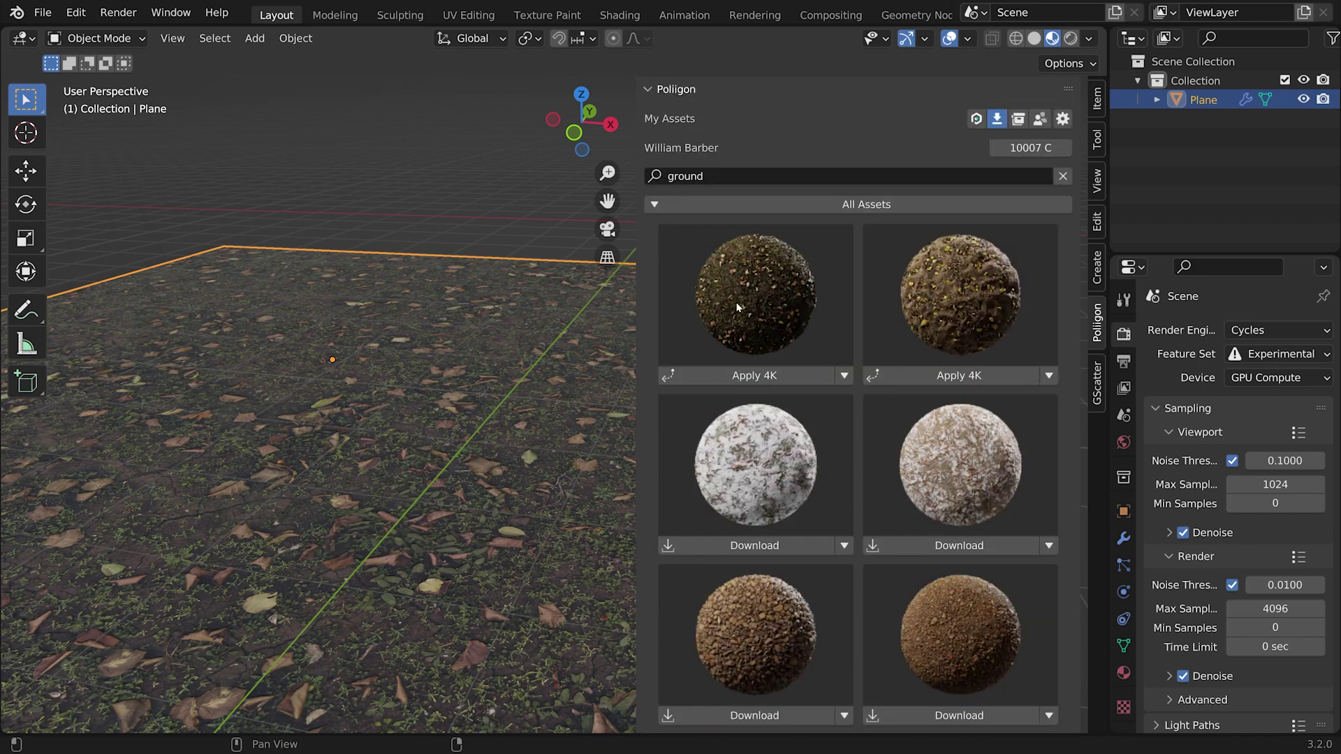
{"action": "left_click", "coordinate": [729, 384]}
{"action": "scroll", "coordinate": [488, 554], "scroll_direction": "down", "scroll_amount": 3}
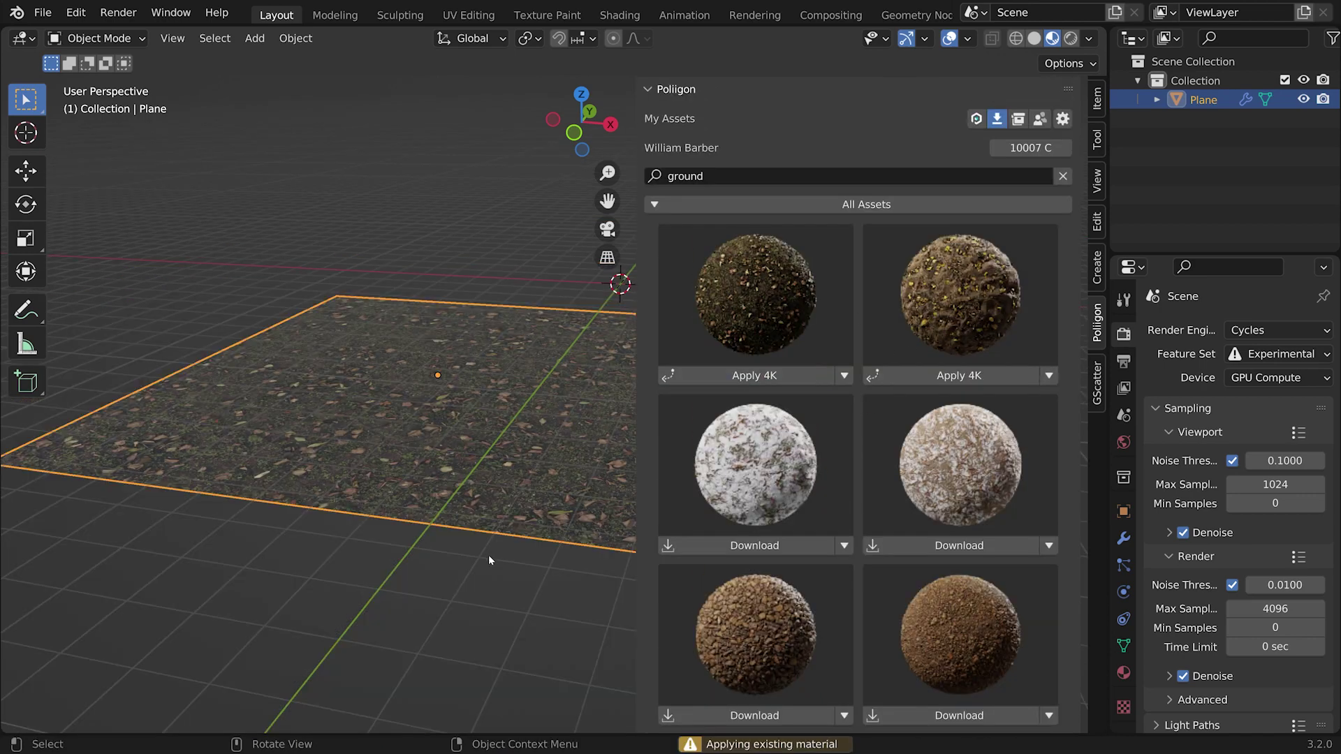
{"action": "scroll", "coordinate": [531, 572], "scroll_direction": "down", "scroll_amount": 2}
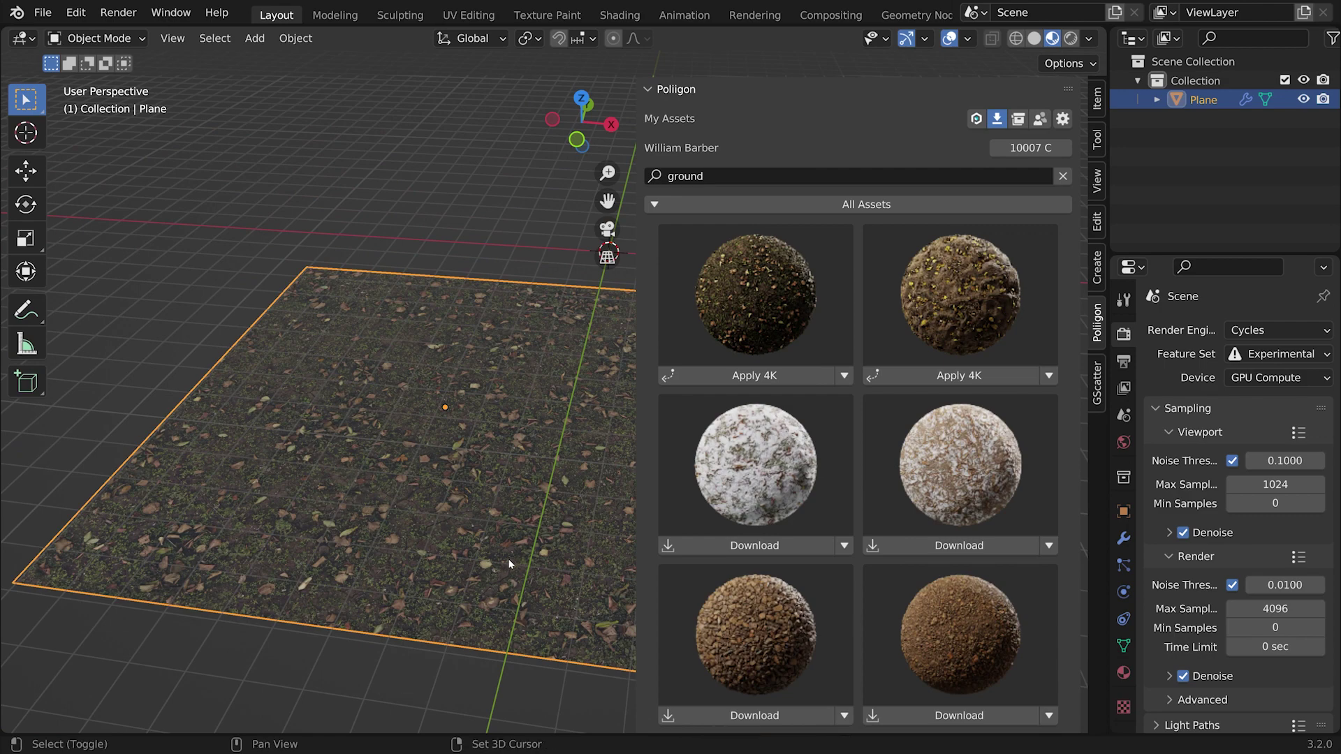
{"action": "middle_click_drag", "start_coordinate": [509, 559], "coordinate": [474, 454], "text": "shift"}
{"action": "middle_click_drag", "start_coordinate": [131, 472], "coordinate": [269, 405]}
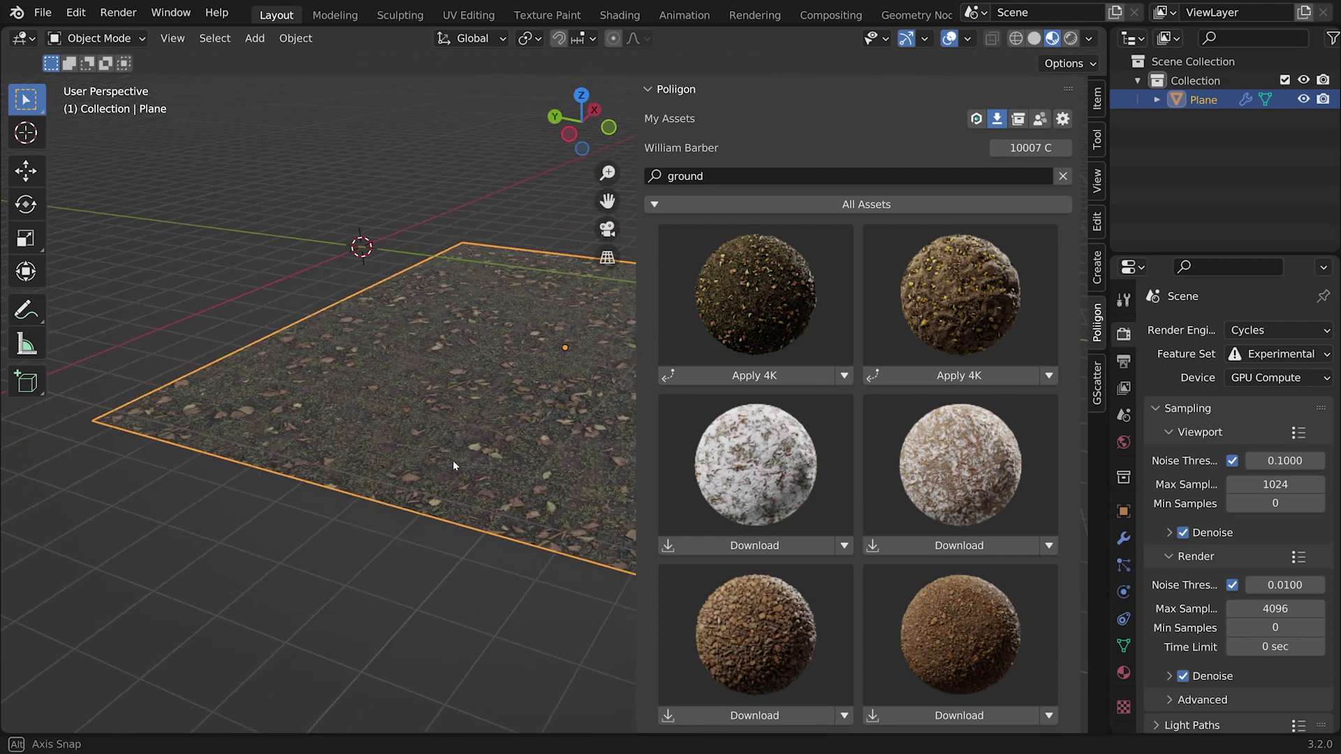
{"action": "middle_click_drag", "start_coordinate": [534, 521], "coordinate": [552, 458]}
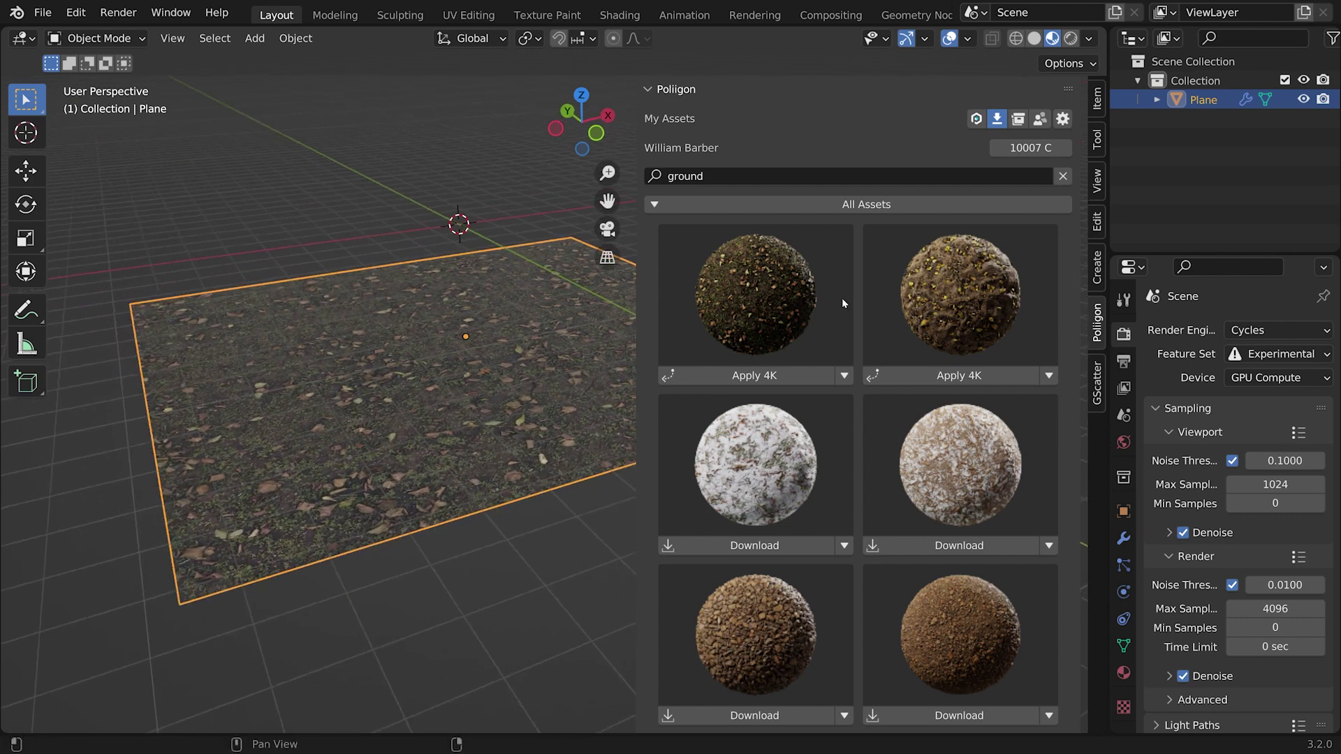
- Compare the assets listed under Imported, My Assets and the full Poliigon library
{"action": "left_click", "coordinate": [1018, 119]}
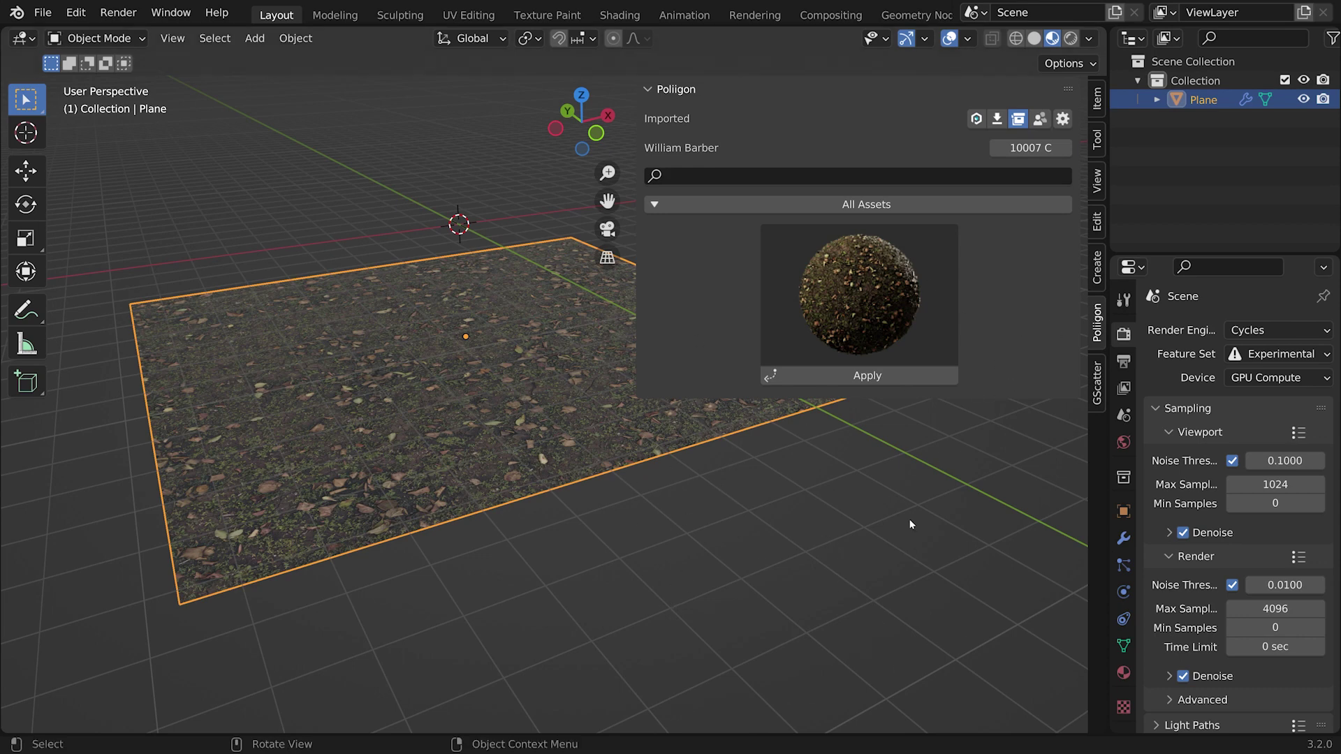
{"action": "left_click", "coordinate": [996, 118]}
{"action": "left_click", "coordinate": [976, 119]}
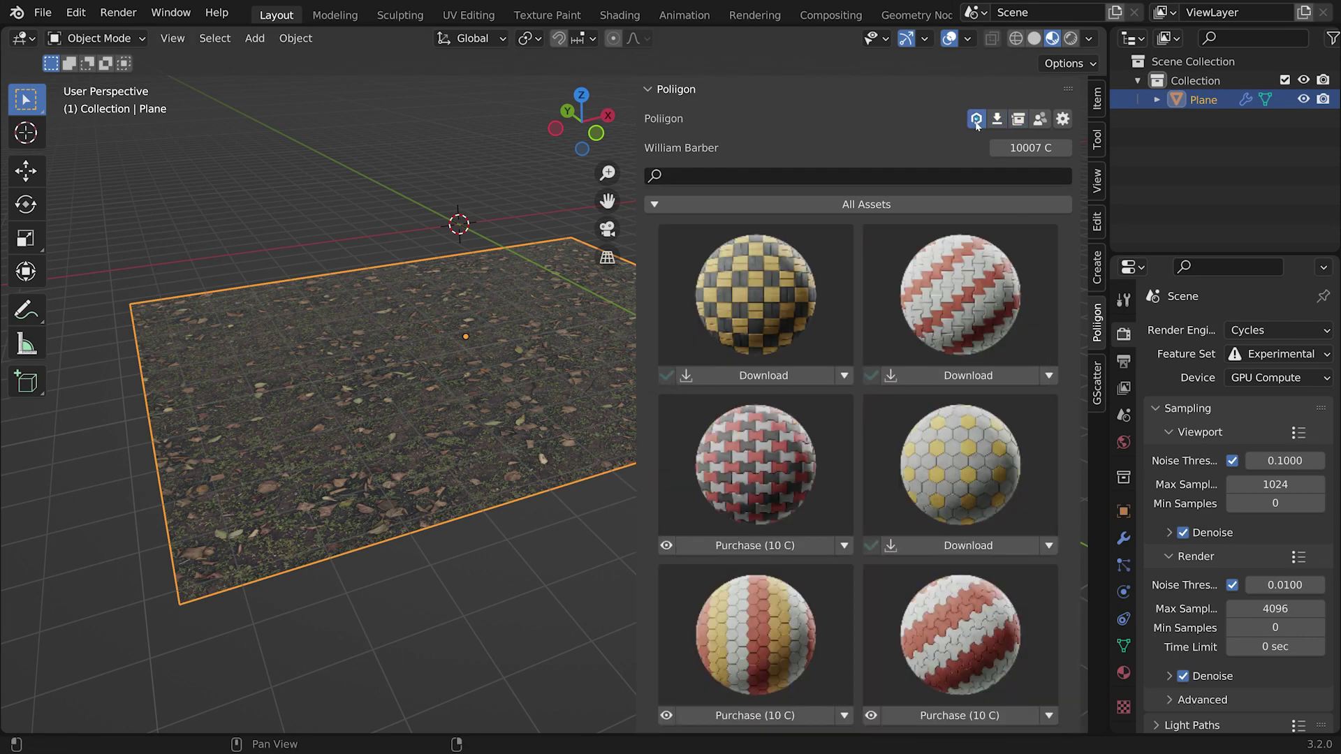
{"action": "left_click", "coordinate": [997, 121]}
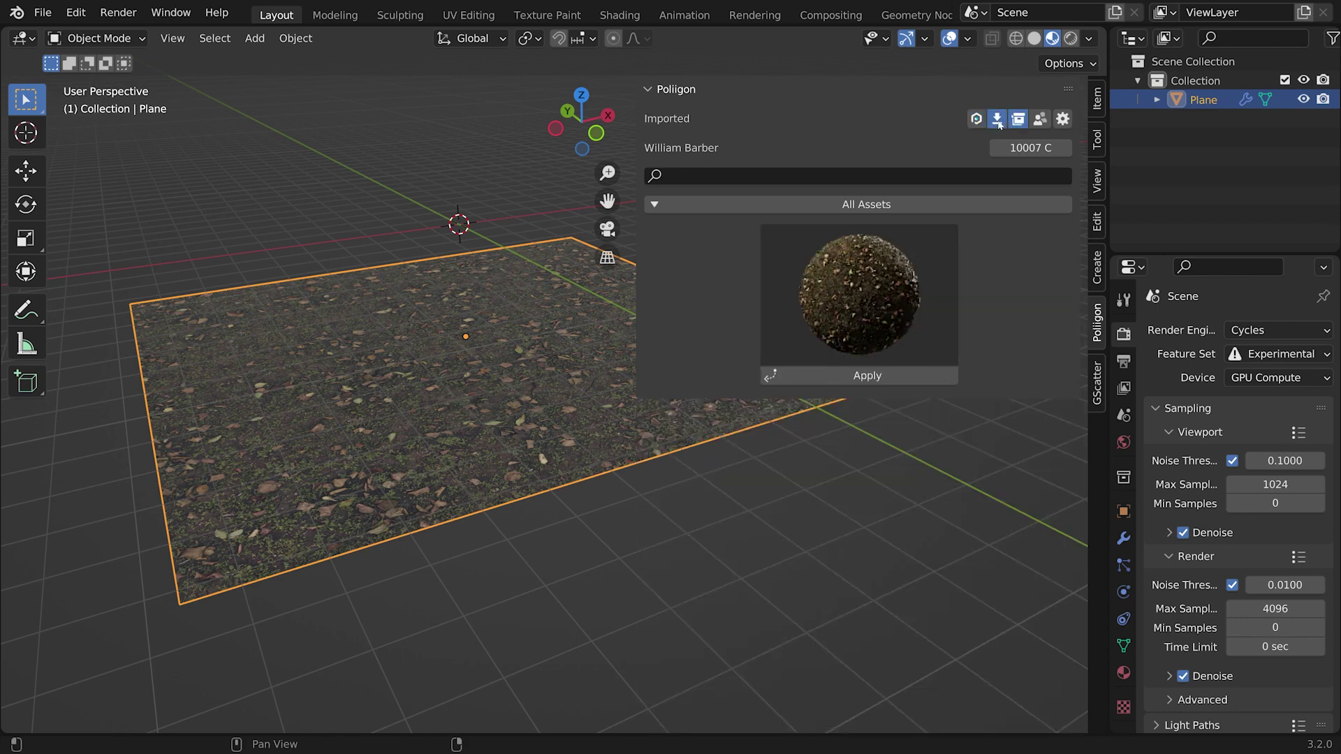
{"action": "left_click", "coordinate": [976, 119]}
{"action": "left_click", "coordinate": [996, 120]}
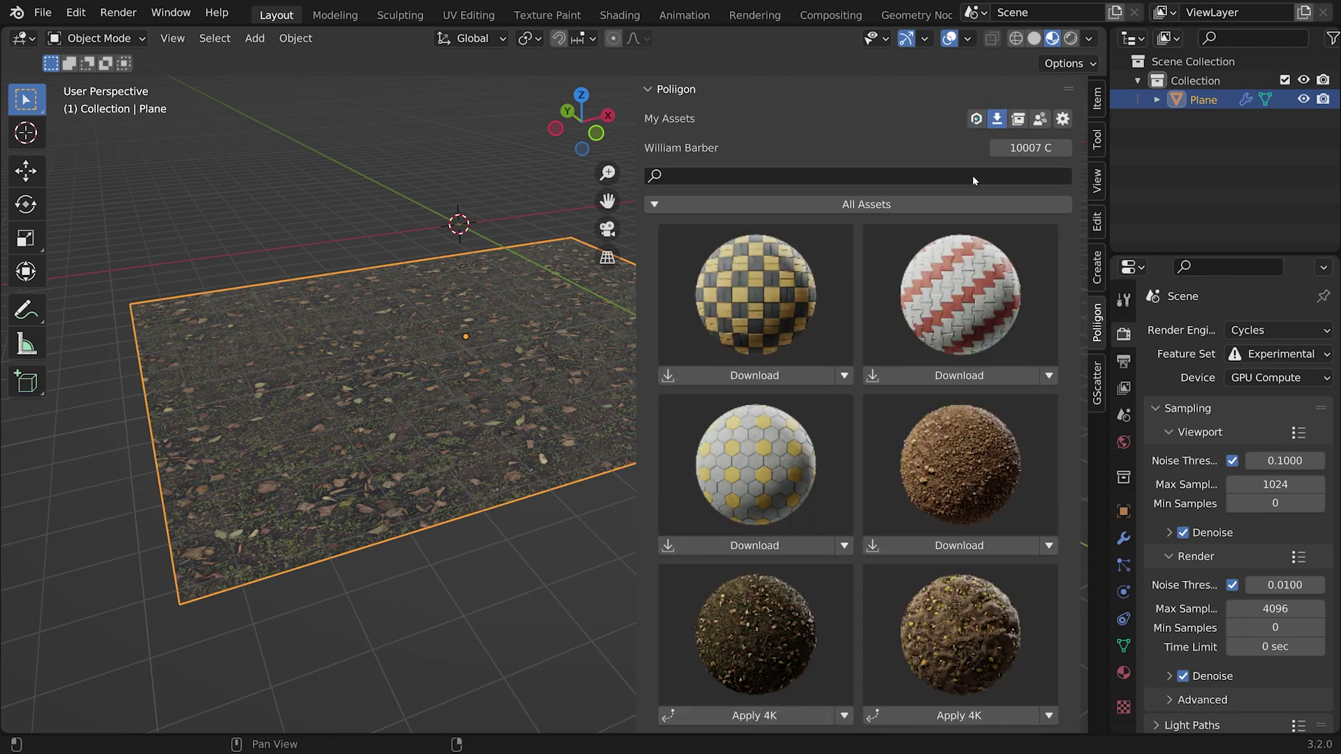
{"action": "left_click", "coordinate": [1017, 119]}
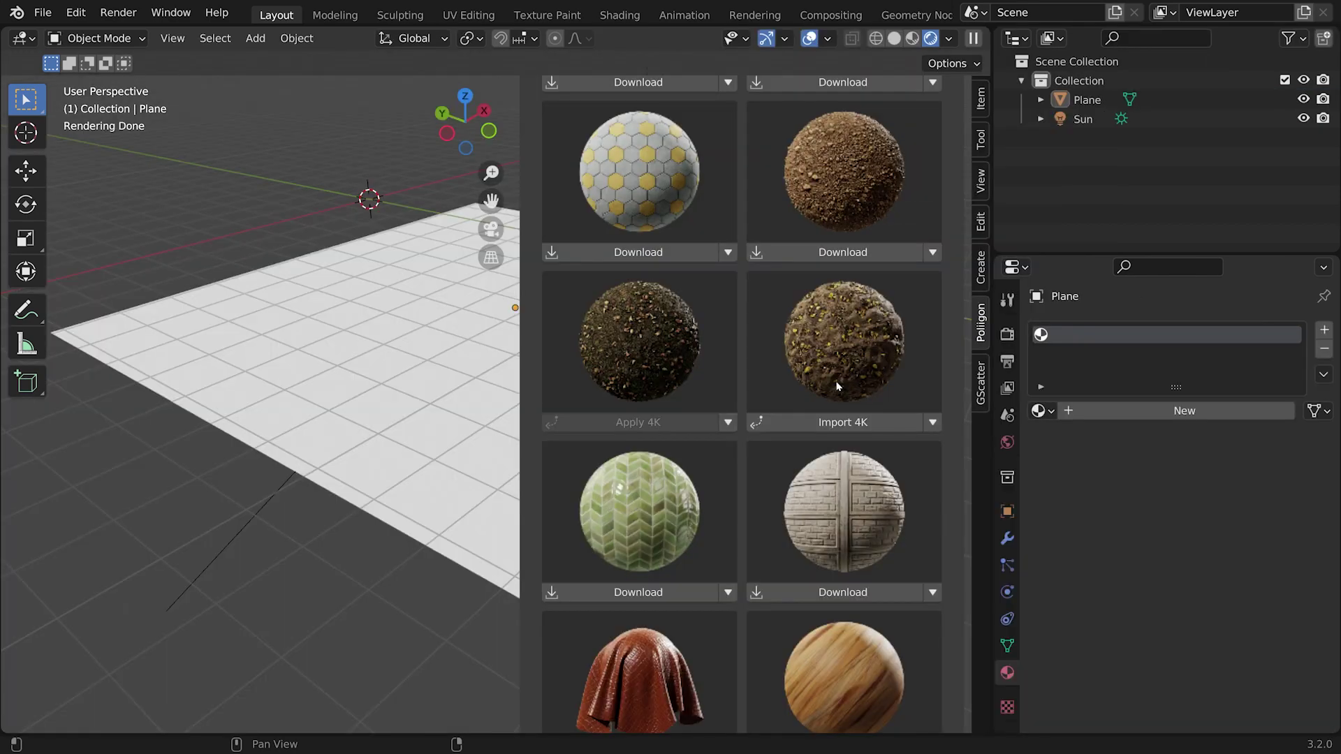
- Apply the GroundSandLeaves003 material at 4K to the blank plane, hide the sidebar and inspect the surface up close
{"action": "left_click", "coordinate": [427, 413]}
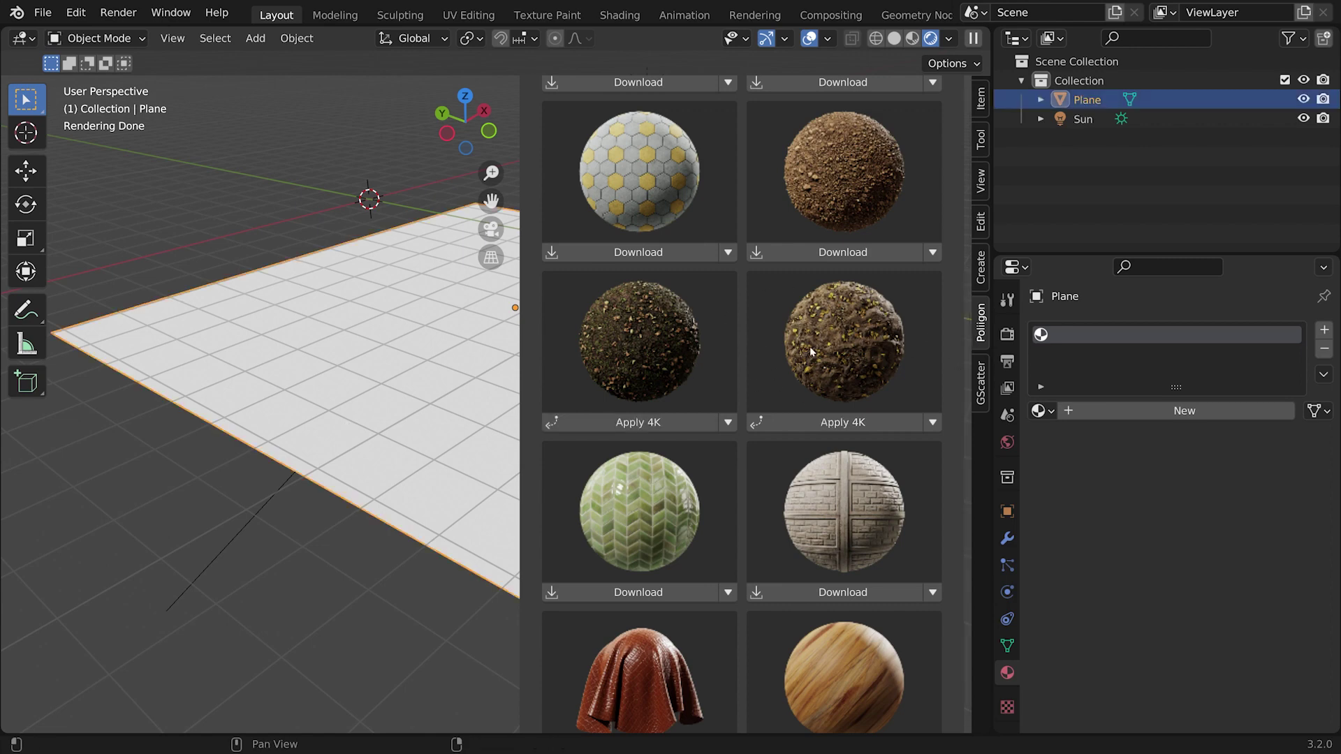
{"action": "left_click", "coordinate": [822, 426]}
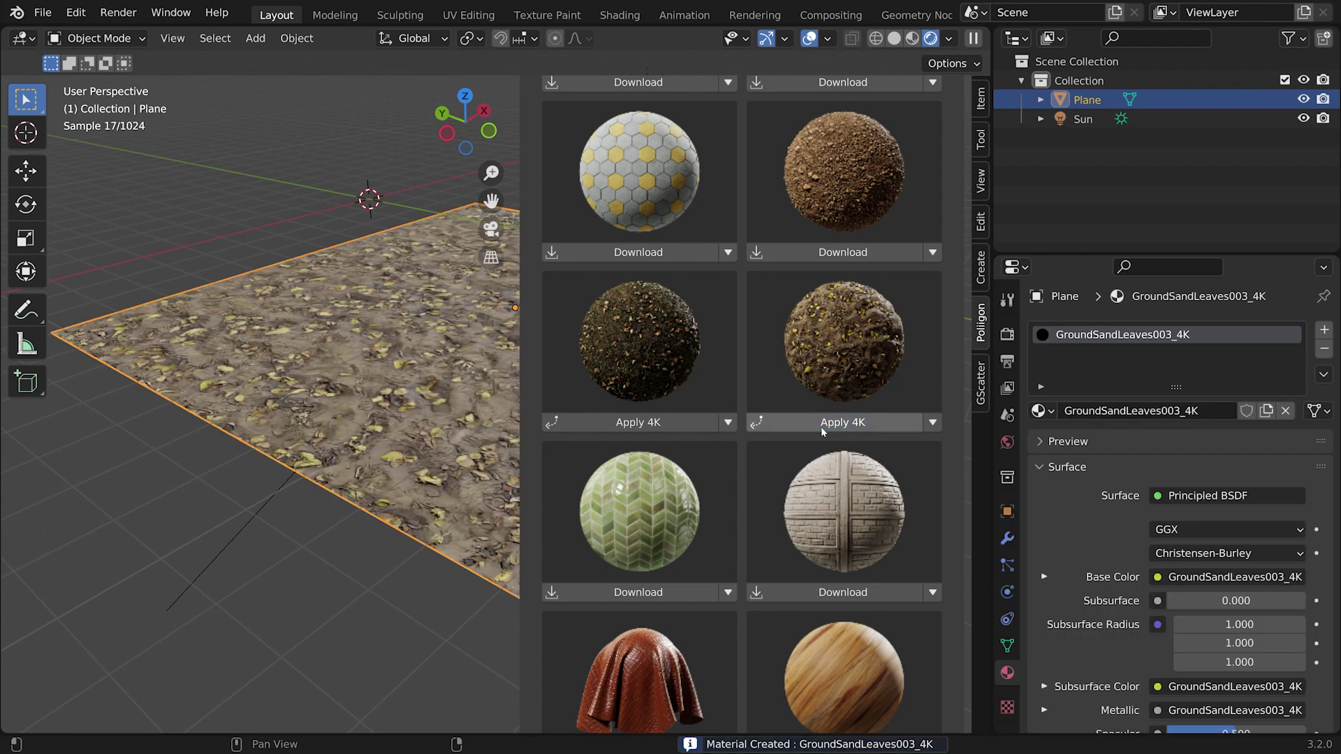
{"action": "key", "text": "n"}
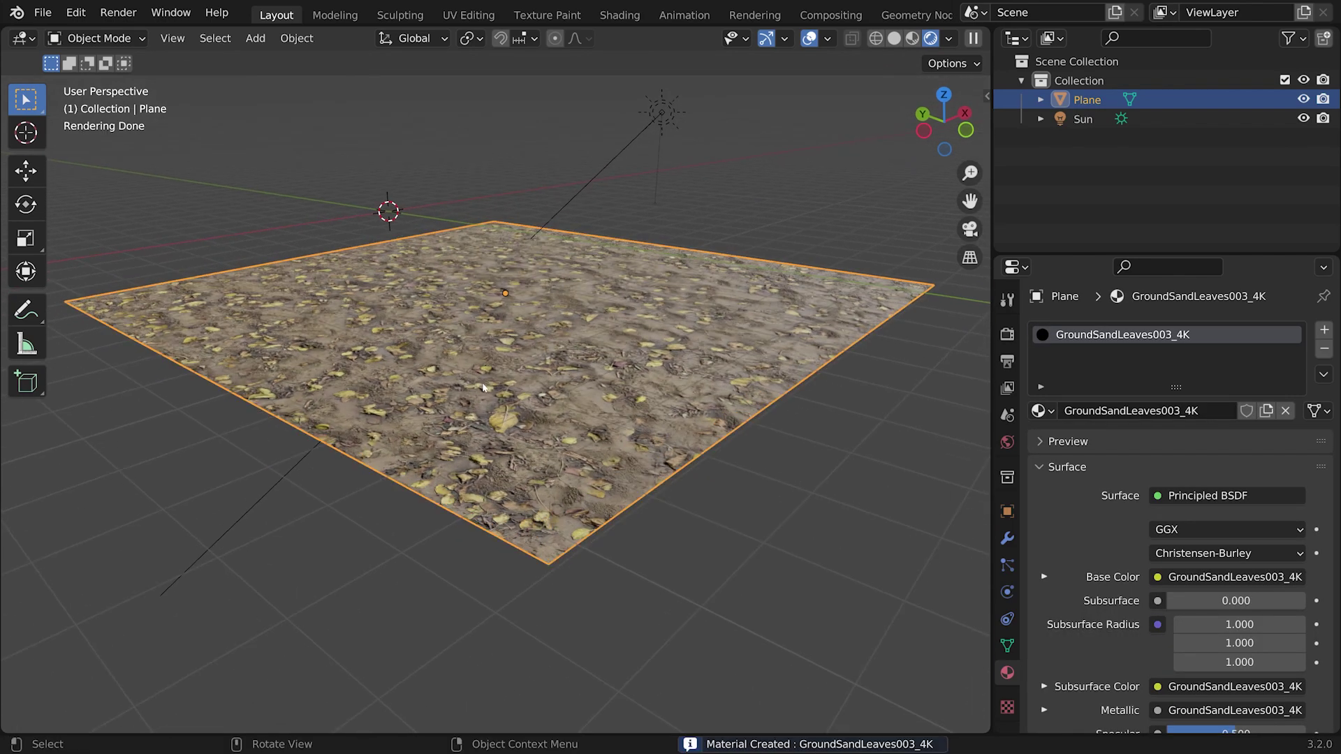
{"action": "middle_click_drag", "start_coordinate": [492, 392], "coordinate": [527, 473]}
{"action": "scroll", "coordinate": [527, 473], "scroll_direction": "up", "scroll_amount": 3}
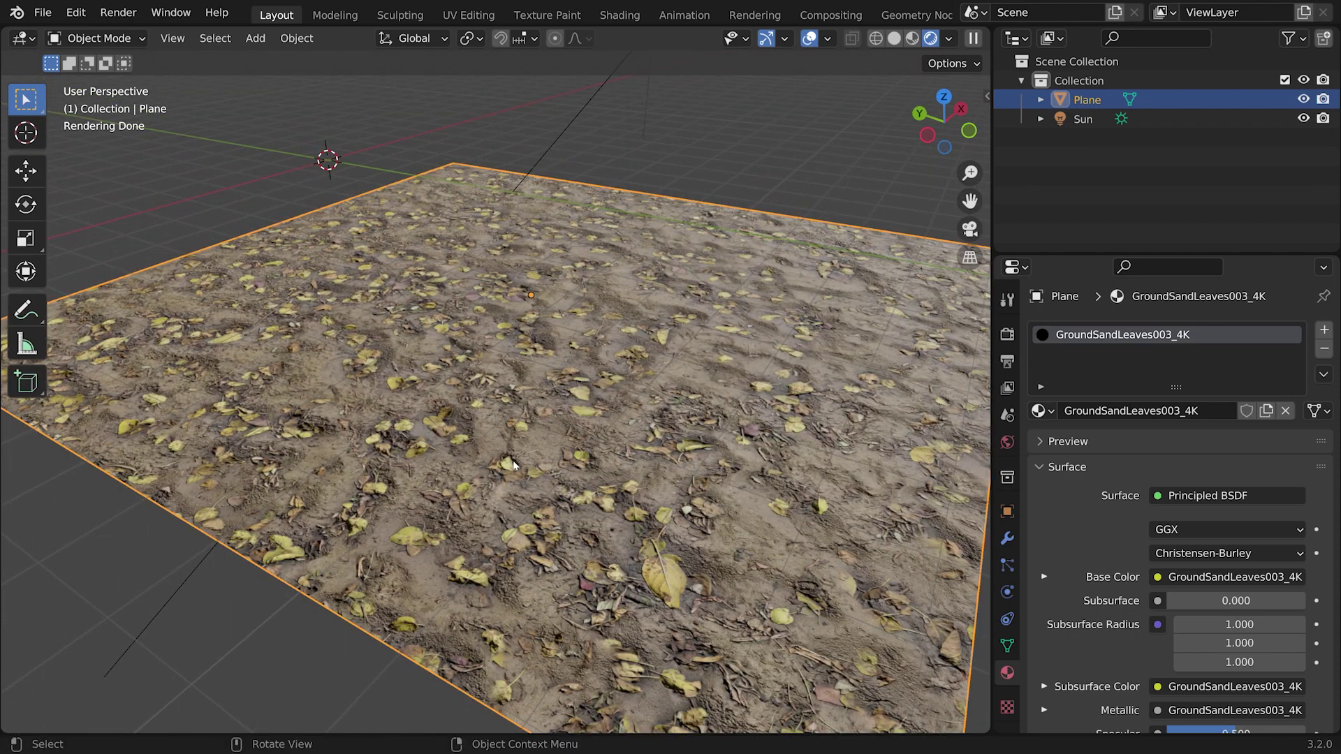
{"action": "scroll", "coordinate": [510, 464], "scroll_direction": "down", "scroll_amount": 1}
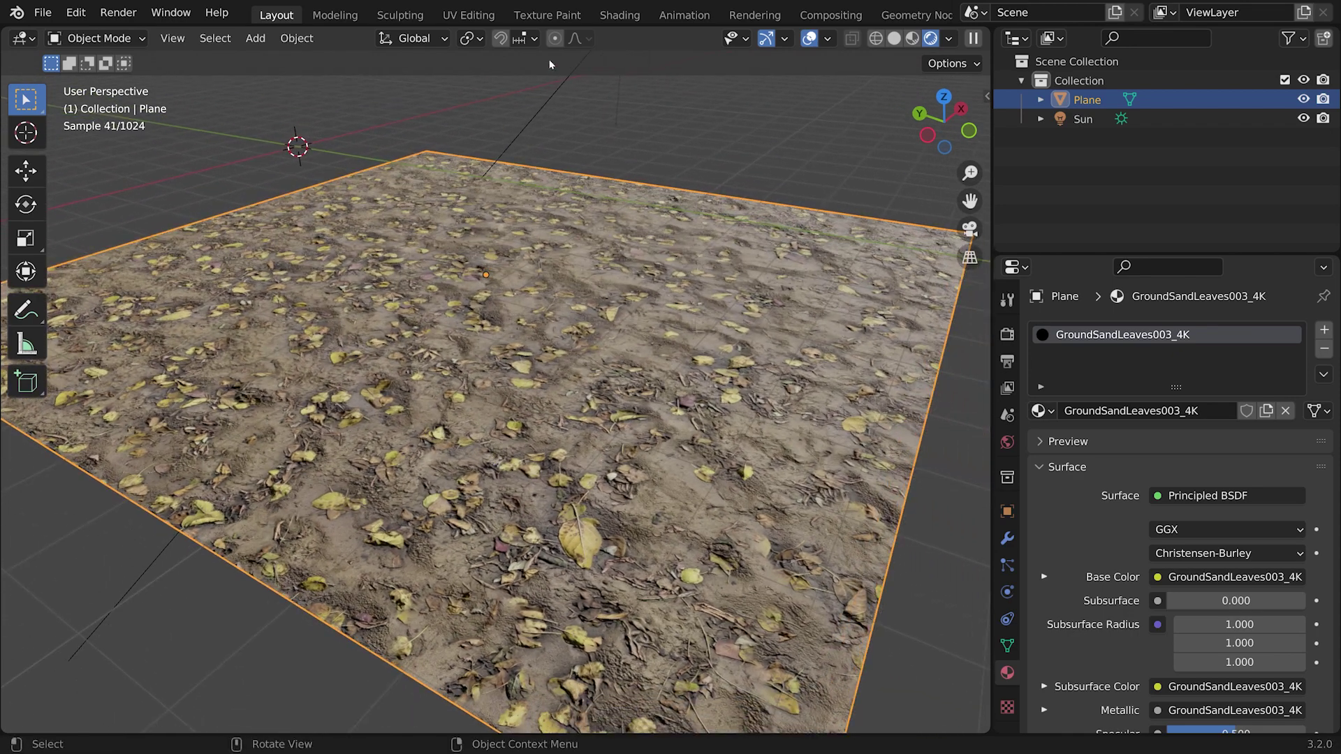
- Switch to the Shading workspace, move the GroundSandLeaves003_4K group node slightly upward and bring its settings into view
{"action": "left_click", "coordinate": [619, 16]}
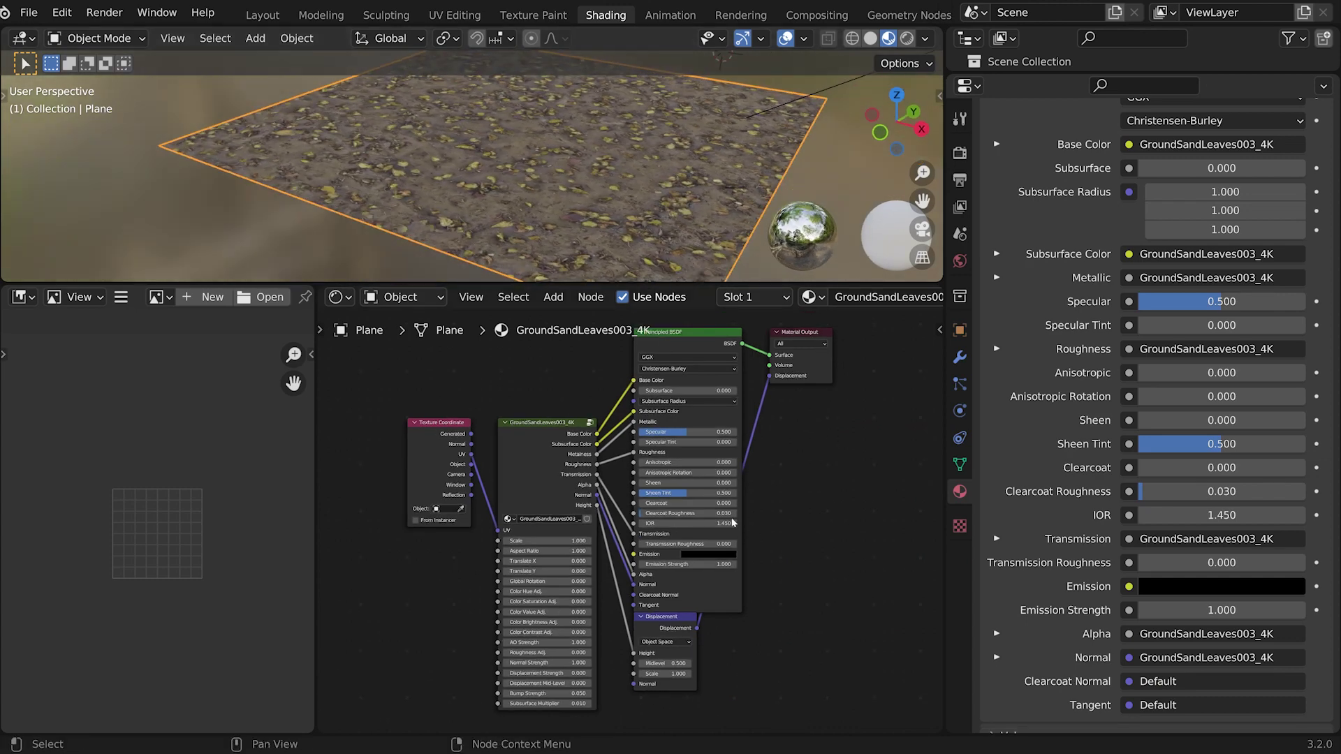
{"action": "left_click_drag", "start_coordinate": [576, 451], "coordinate": [576, 409]}
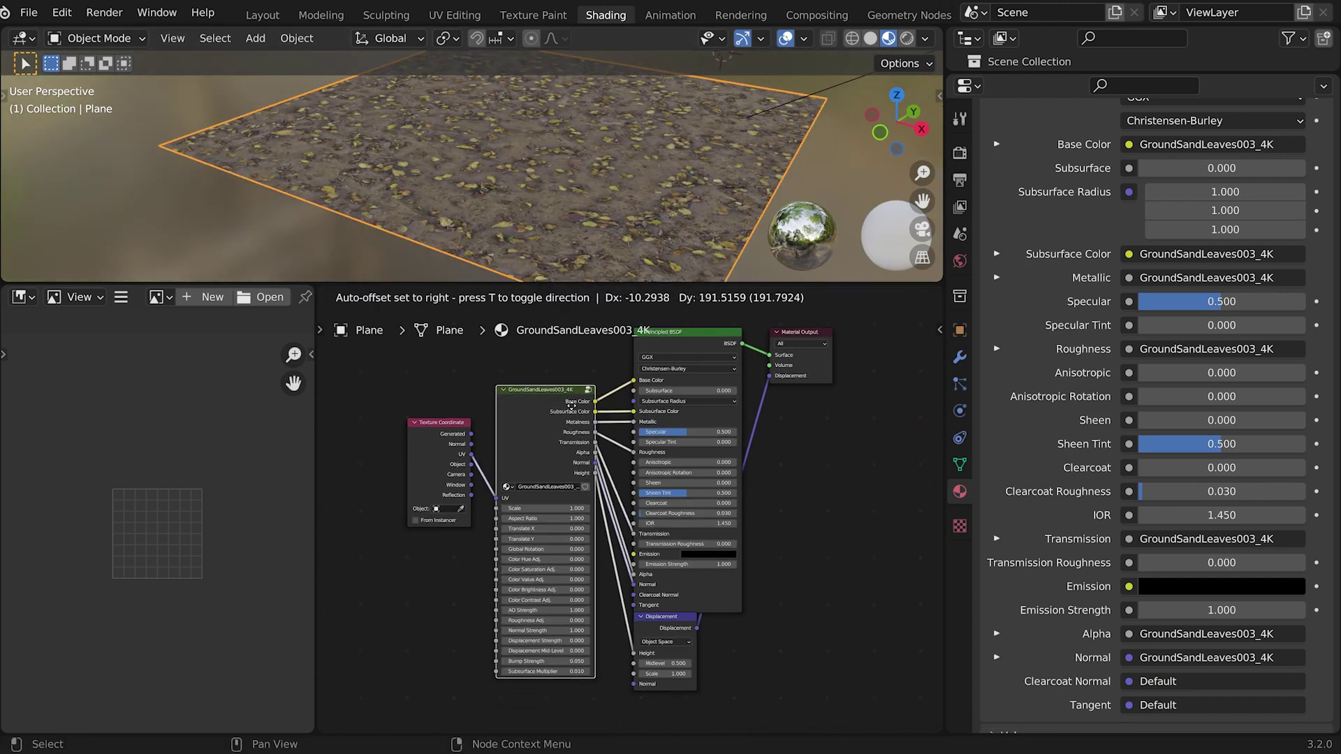
{"action": "scroll", "coordinate": [466, 520], "scroll_direction": "up", "scroll_amount": 3}
{"action": "scroll", "coordinate": [628, 534], "scroll_direction": "down", "scroll_amount": 2}
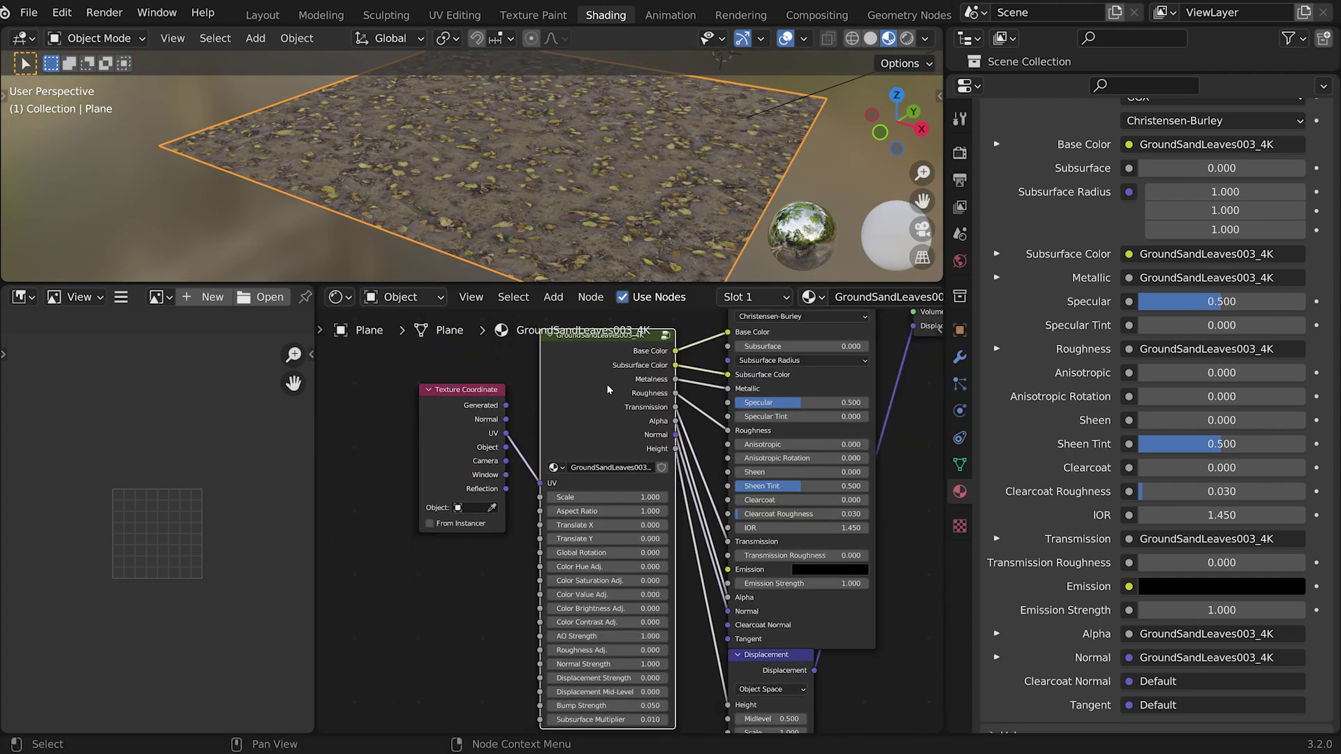
{"action": "scroll", "coordinate": [724, 539], "scroll_direction": "up", "scroll_amount": 3}
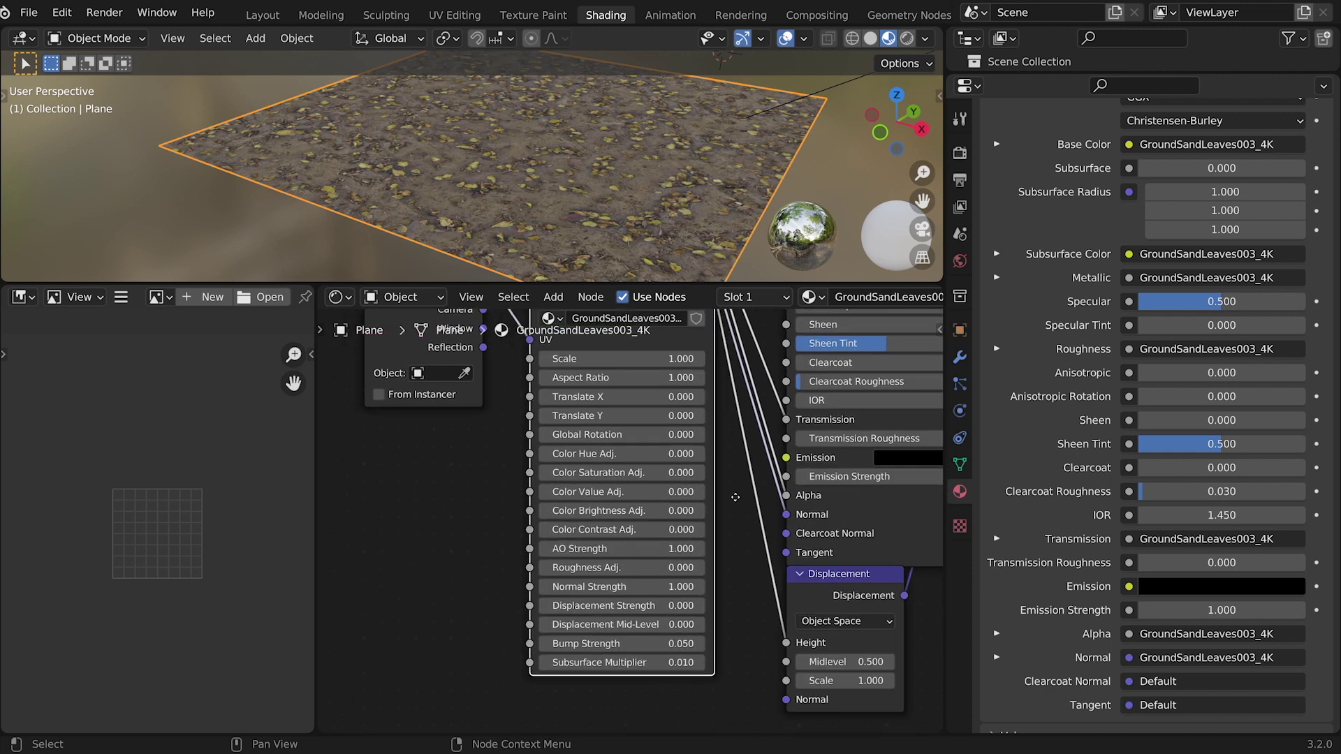
{"action": "middle_click_drag", "start_coordinate": [724, 539], "coordinate": [730, 518]}
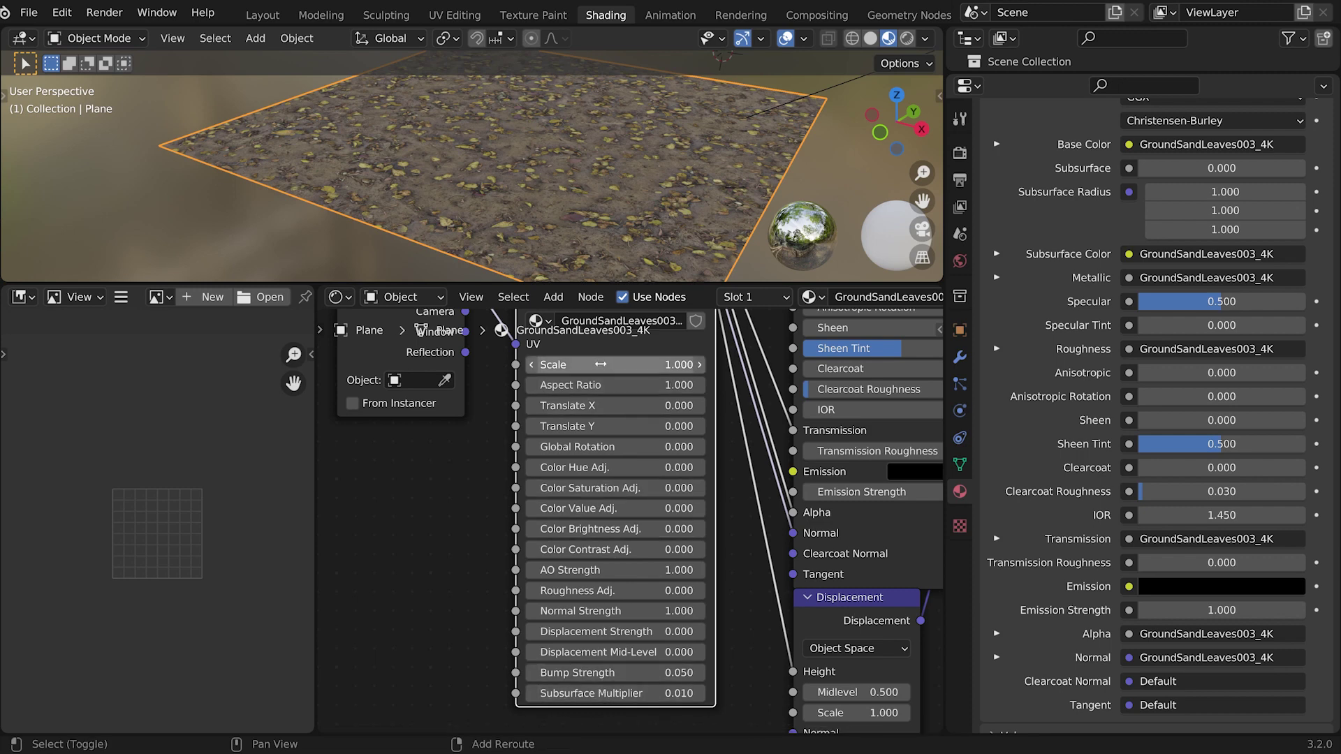
- Set the texture group's Scale to 1.580, Translate X to 0.140, Translate Y to -0.120 and Global Rotation to 2.600
{"action": "left_click_drag", "start_coordinate": [601, 364], "coordinate": [688, 364], "text": "shift"}
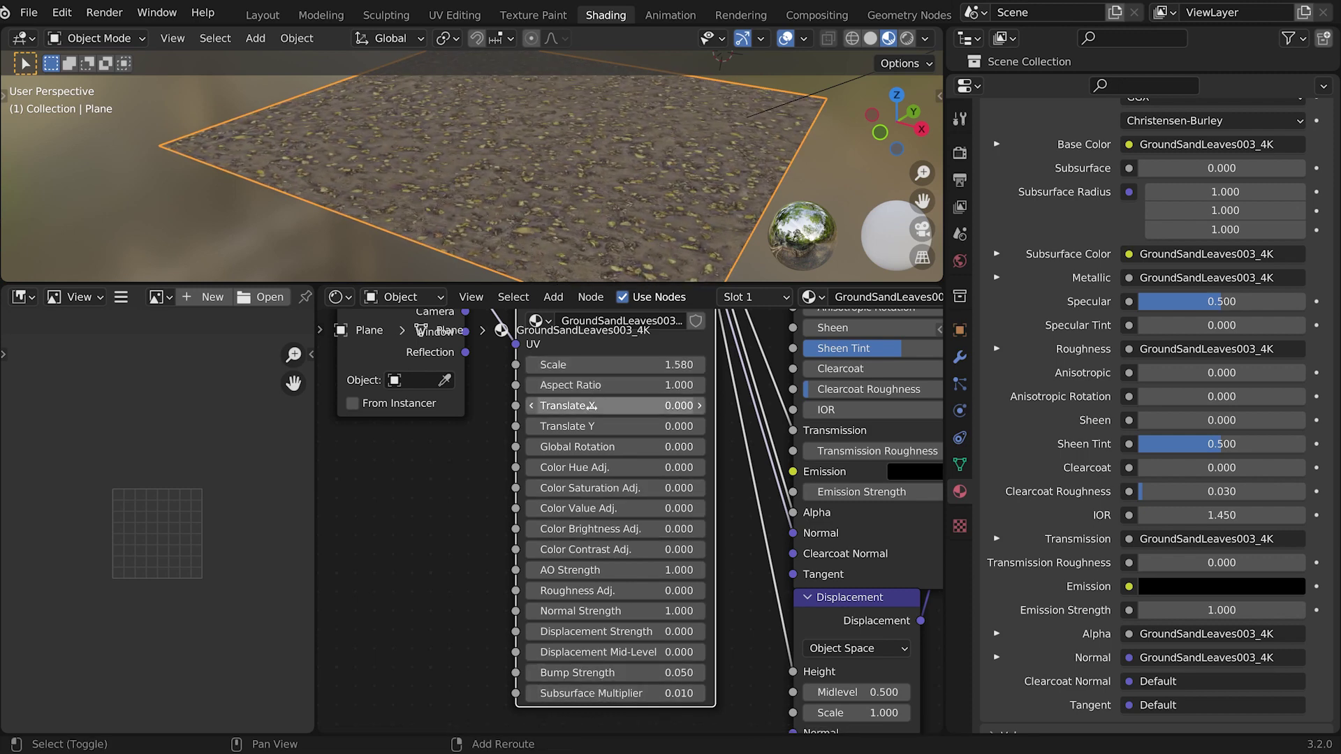
{"action": "left_click_drag", "start_coordinate": [590, 405], "coordinate": [649, 447]}
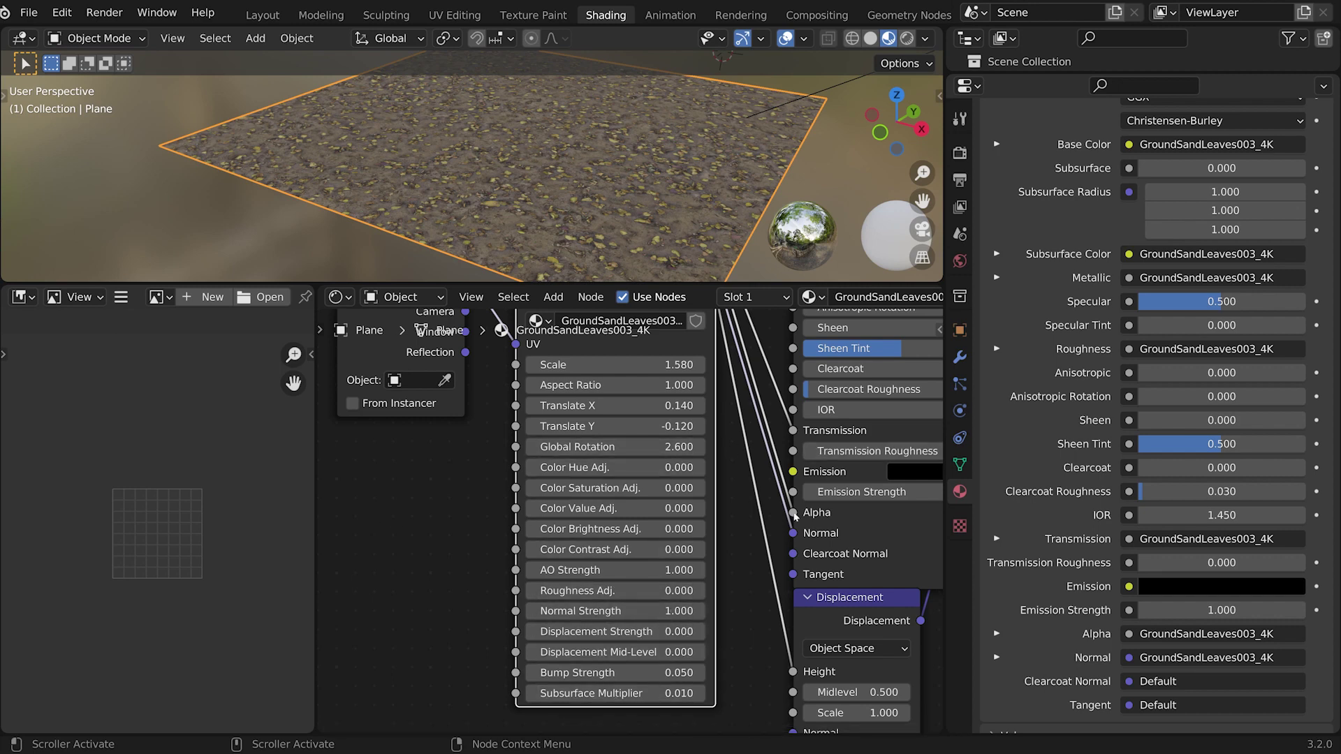
- Return to the Layout workspace and expand the material's Base Color input to review the texture group's settings there
{"action": "scroll", "coordinate": [1153, 419], "scroll_direction": "up", "scroll_amount": 5}
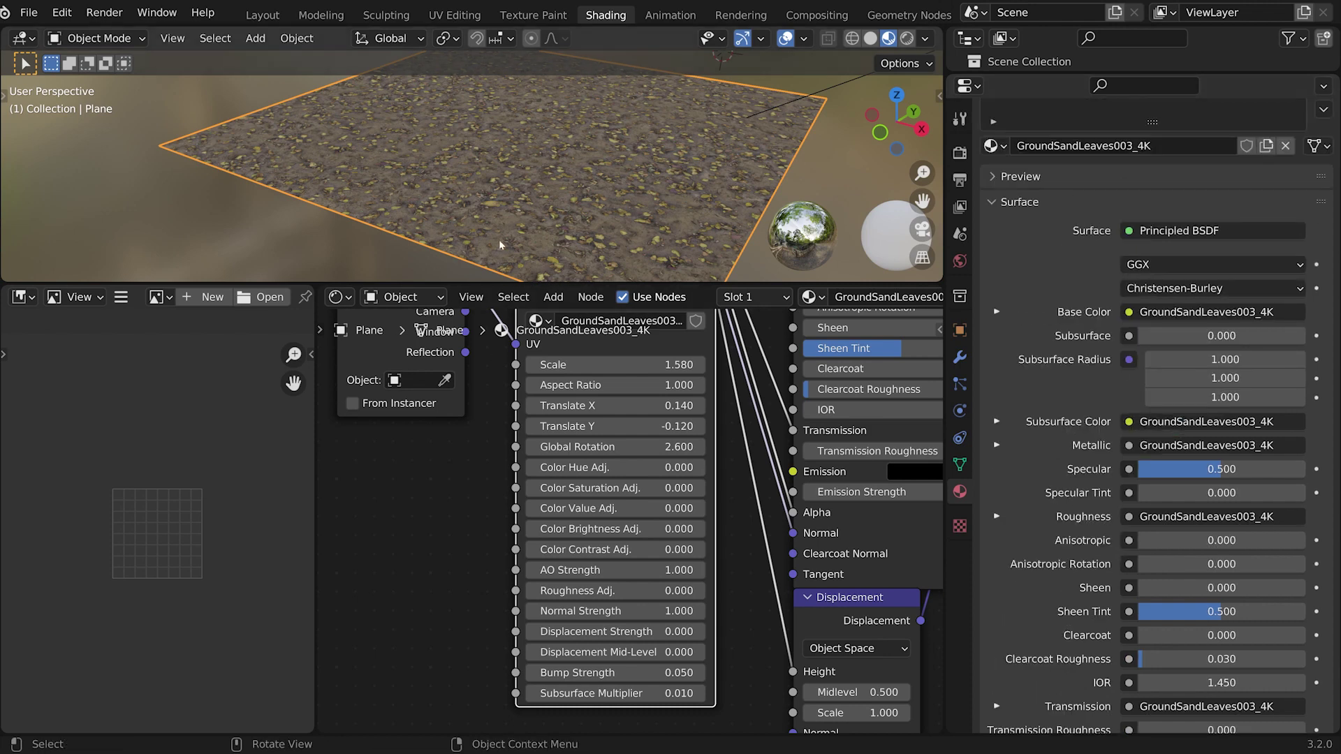
{"action": "scroll", "coordinate": [999, 364], "scroll_direction": "up", "scroll_amount": 3}
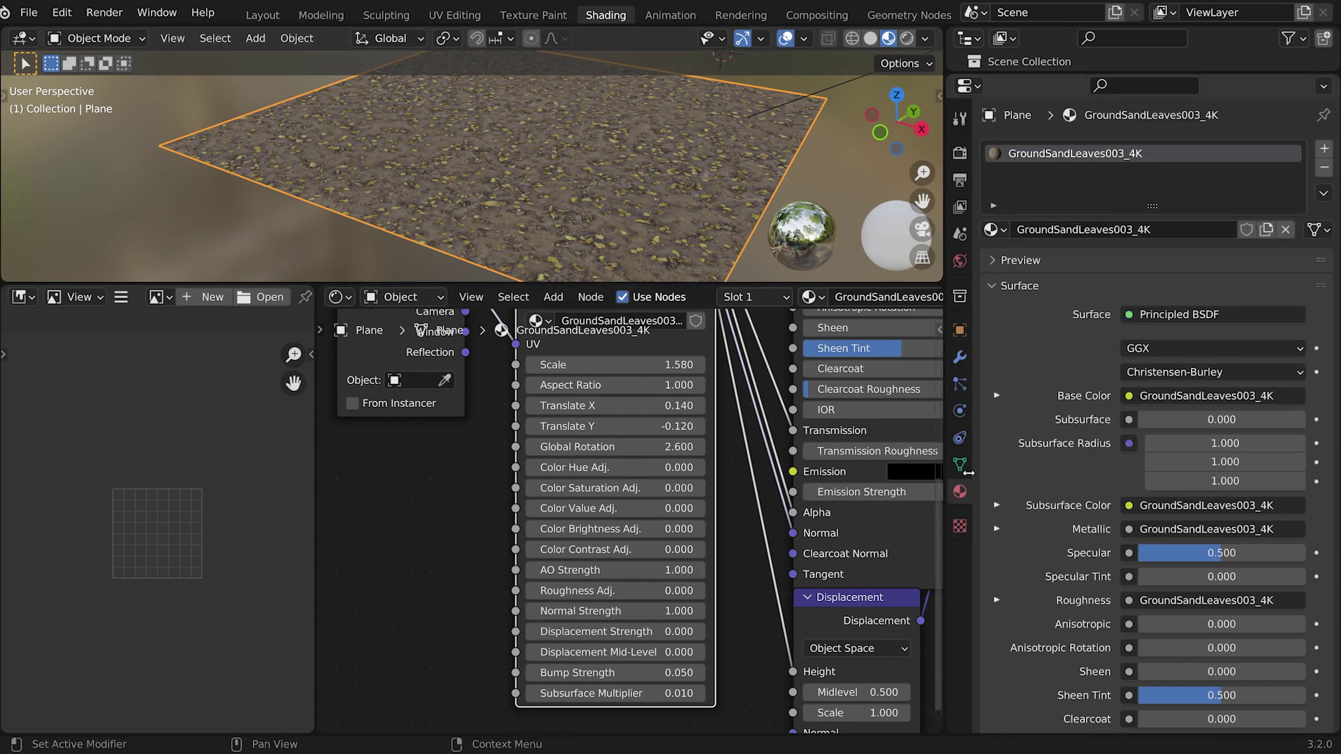
{"action": "left_click", "coordinate": [262, 14]}
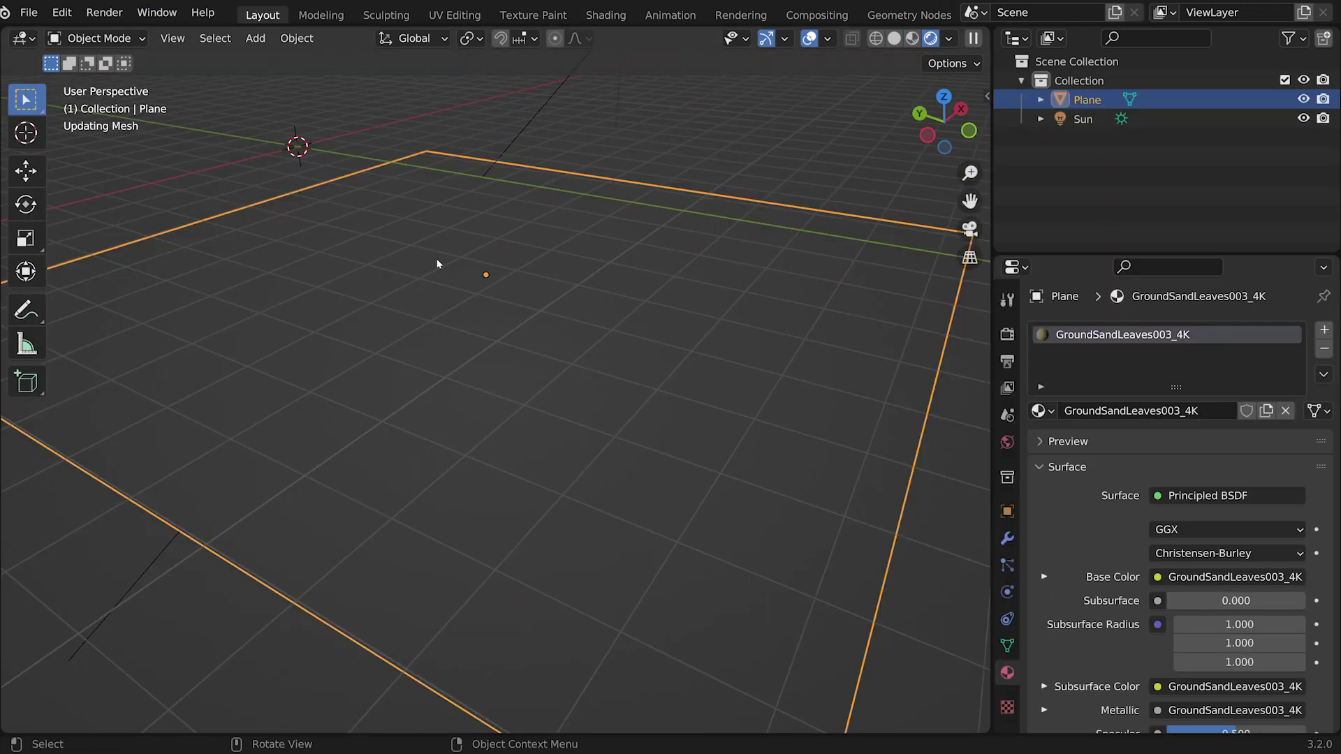
{"action": "scroll", "coordinate": [1070, 547], "scroll_direction": "down", "scroll_amount": 3}
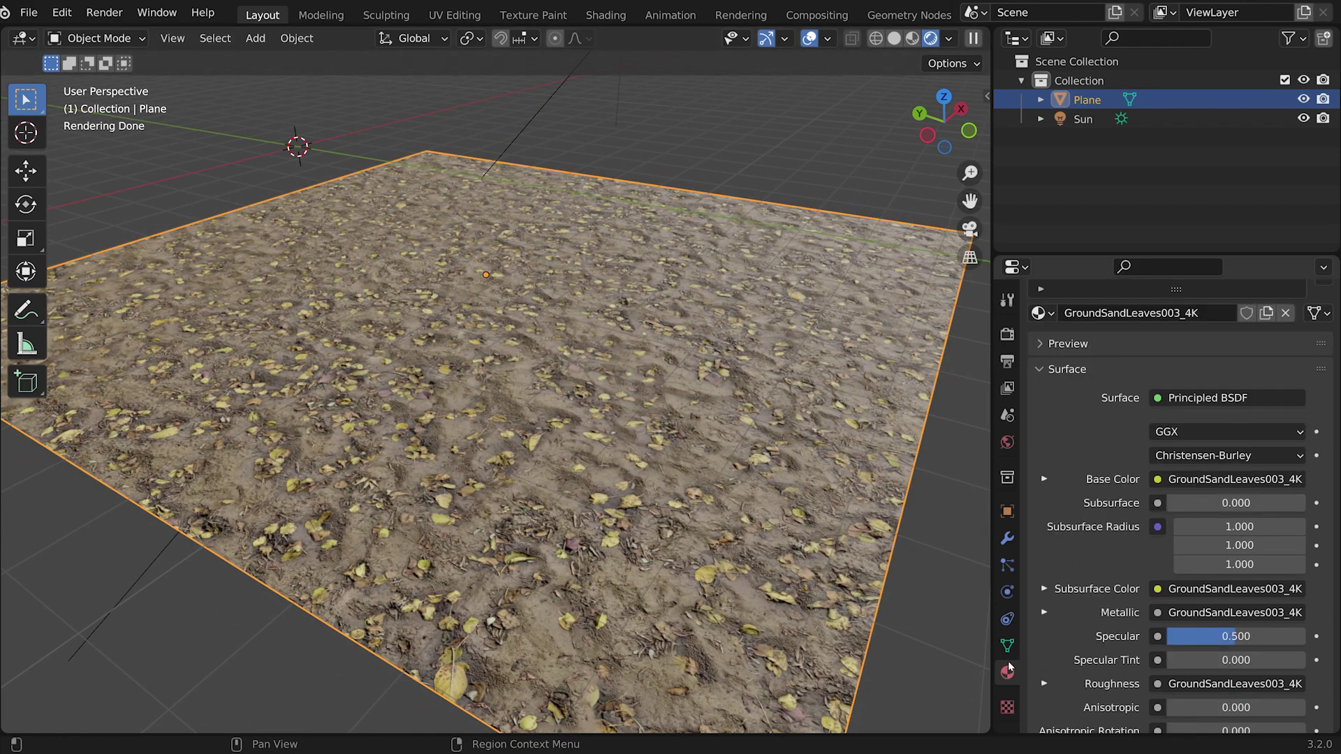
{"action": "scroll", "coordinate": [1027, 538], "scroll_direction": "down", "scroll_amount": 2}
{"action": "left_click", "coordinate": [1045, 423]}
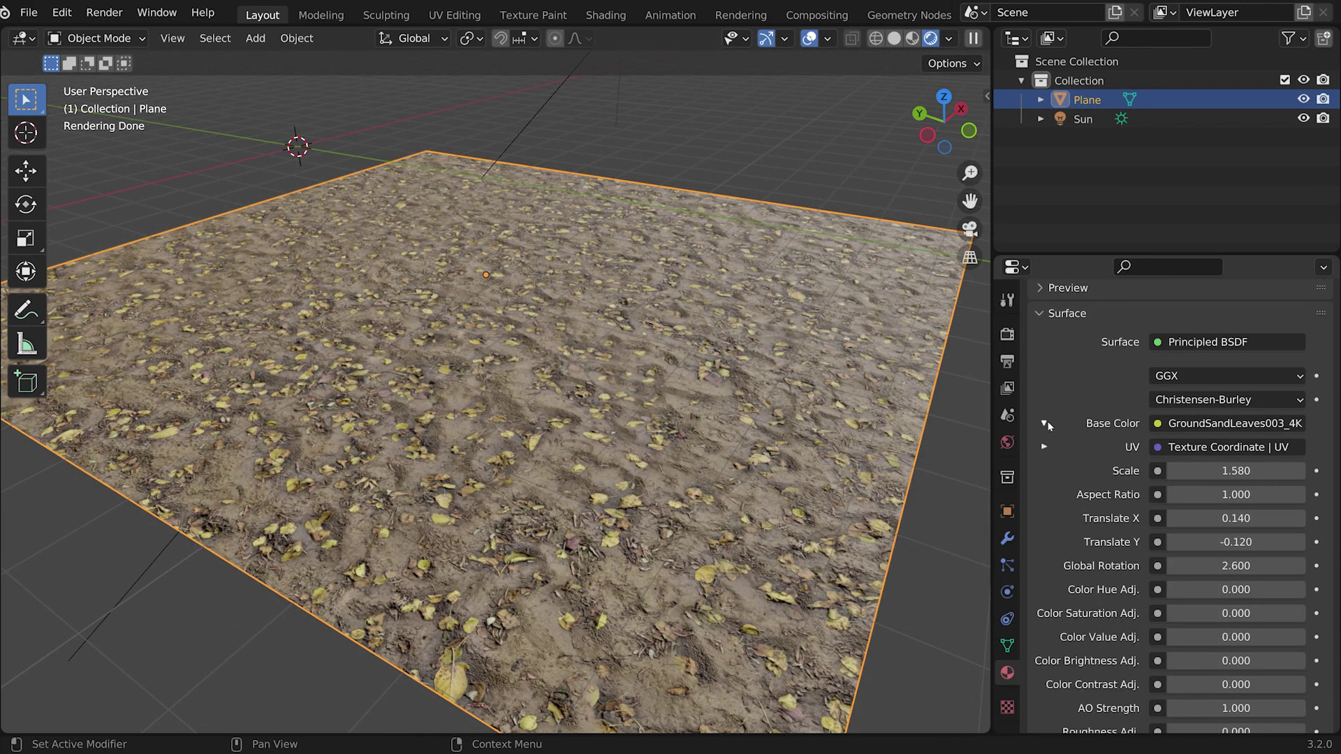
{"action": "scroll", "coordinate": [1153, 446], "scroll_direction": "down", "scroll_amount": 4}
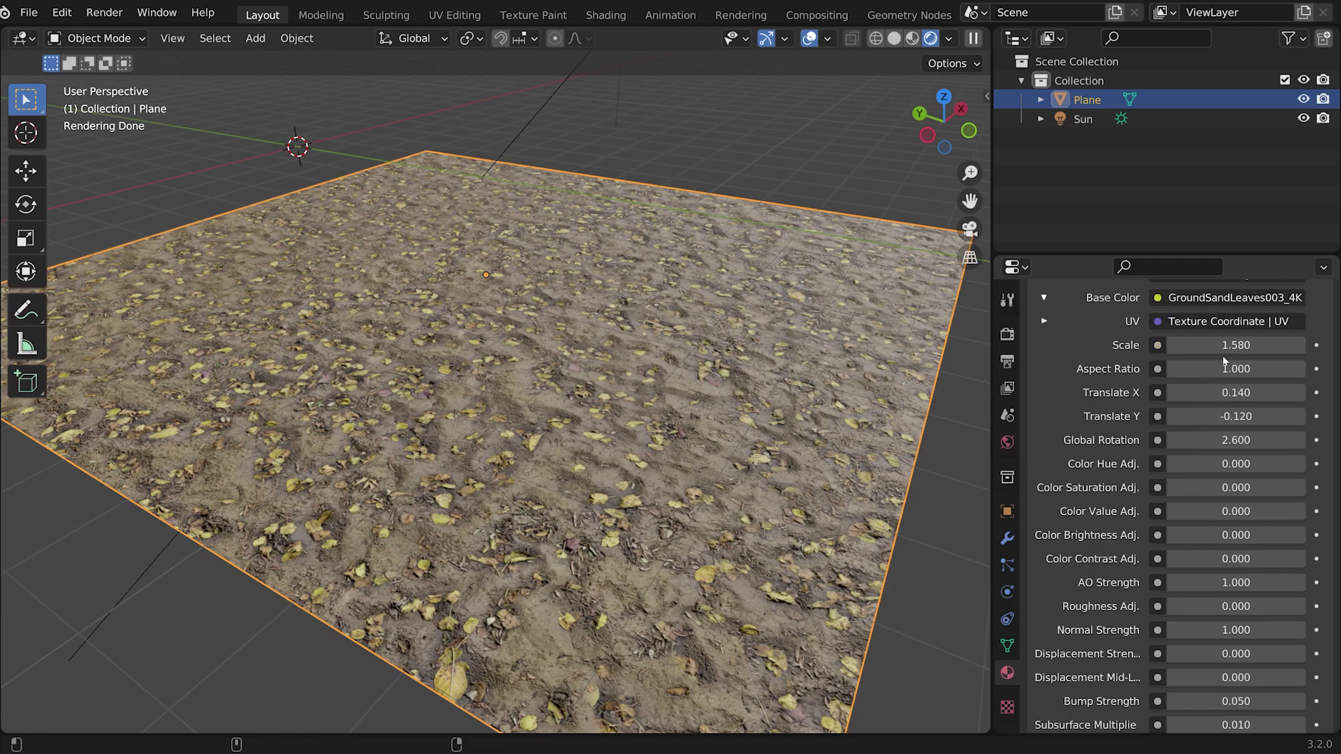
- Set the GroundSandLeaves003 texture's Scale to 2.060 and inspect the plane's surface from a low angle
{"action": "mouse_move", "coordinate": [1226, 345]}
{"action": "left_mouse_down"}
{"action": "mouse_move", "coordinate": [1278, 345]}
{"action": "mouse_move", "coordinate": [1187, 345]}
{"action": "mouse_move", "coordinate": [1233, 345]}
{"action": "left_mouse_up"}
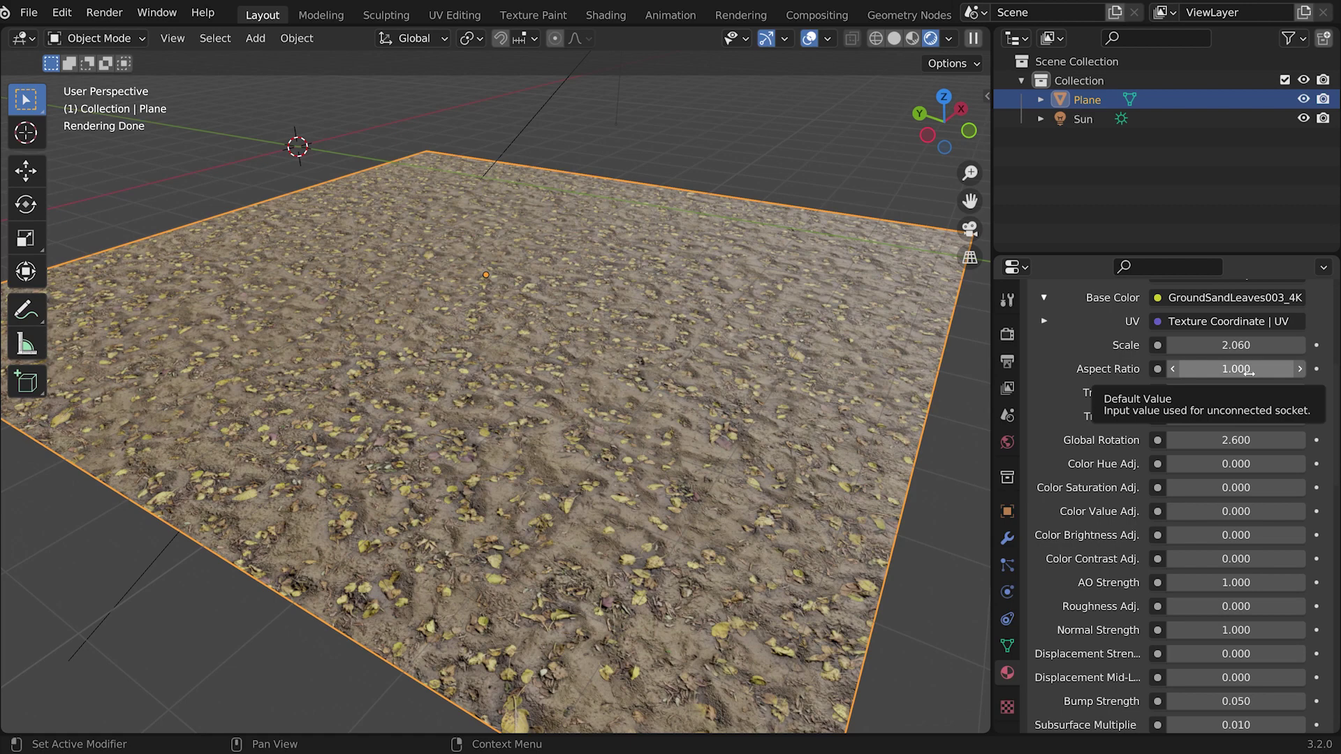
{"action": "scroll", "coordinate": [1229, 511], "scroll_direction": "down", "scroll_amount": 5}
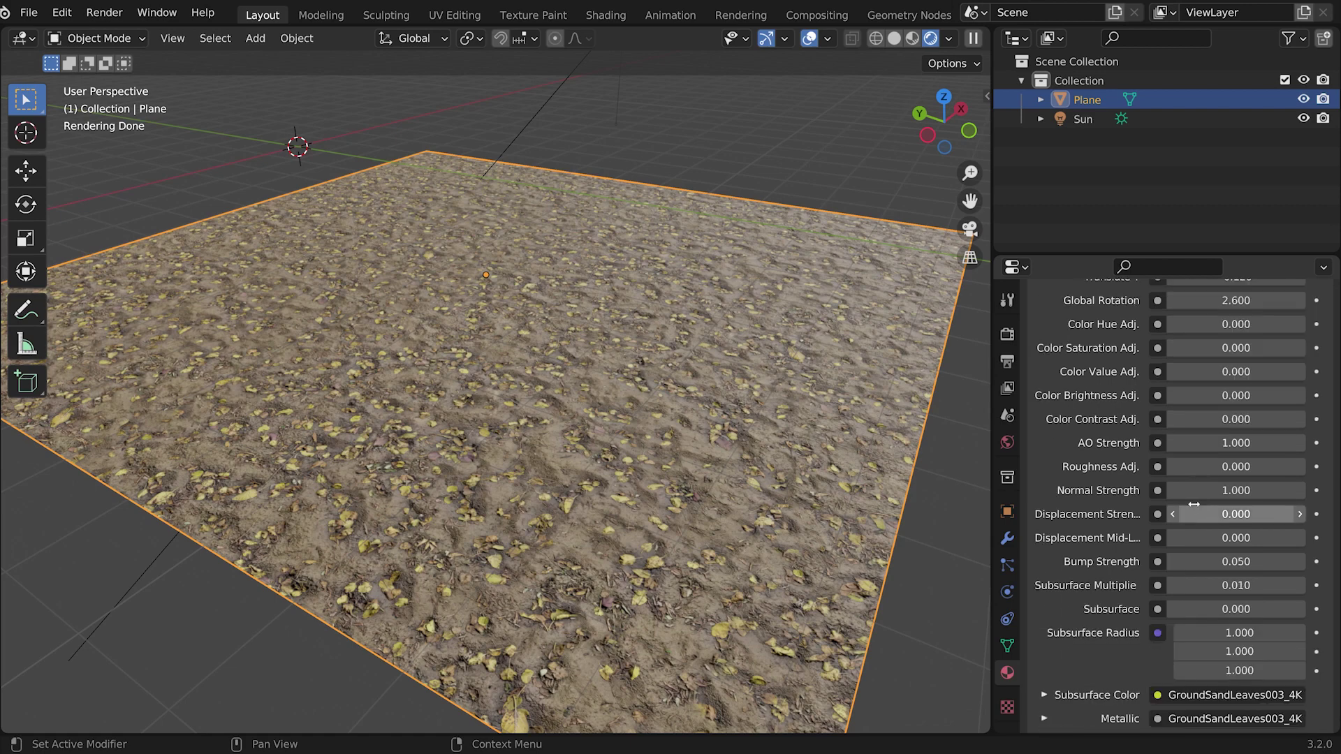
{"action": "middle_click_drag", "start_coordinate": [626, 521], "coordinate": [634, 517]}
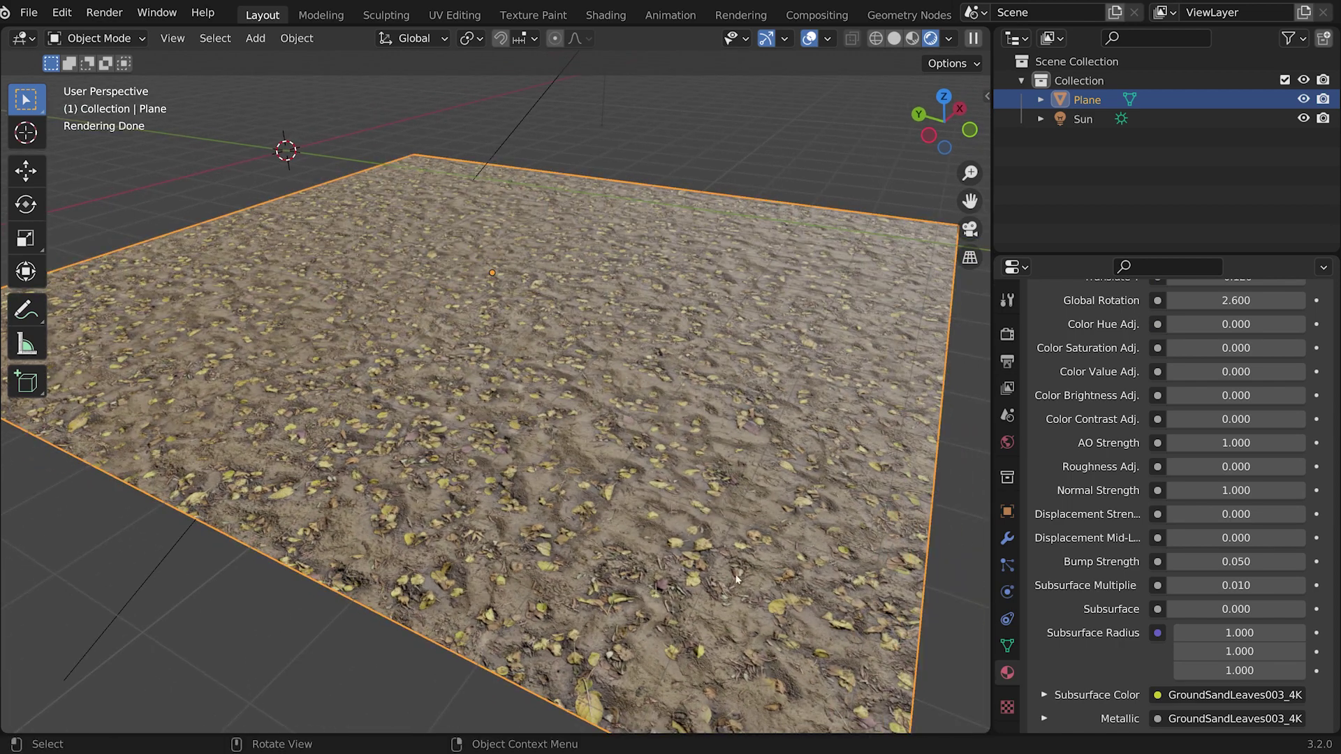
{"action": "middle_click_drag", "start_coordinate": [733, 519], "coordinate": [727, 491]}
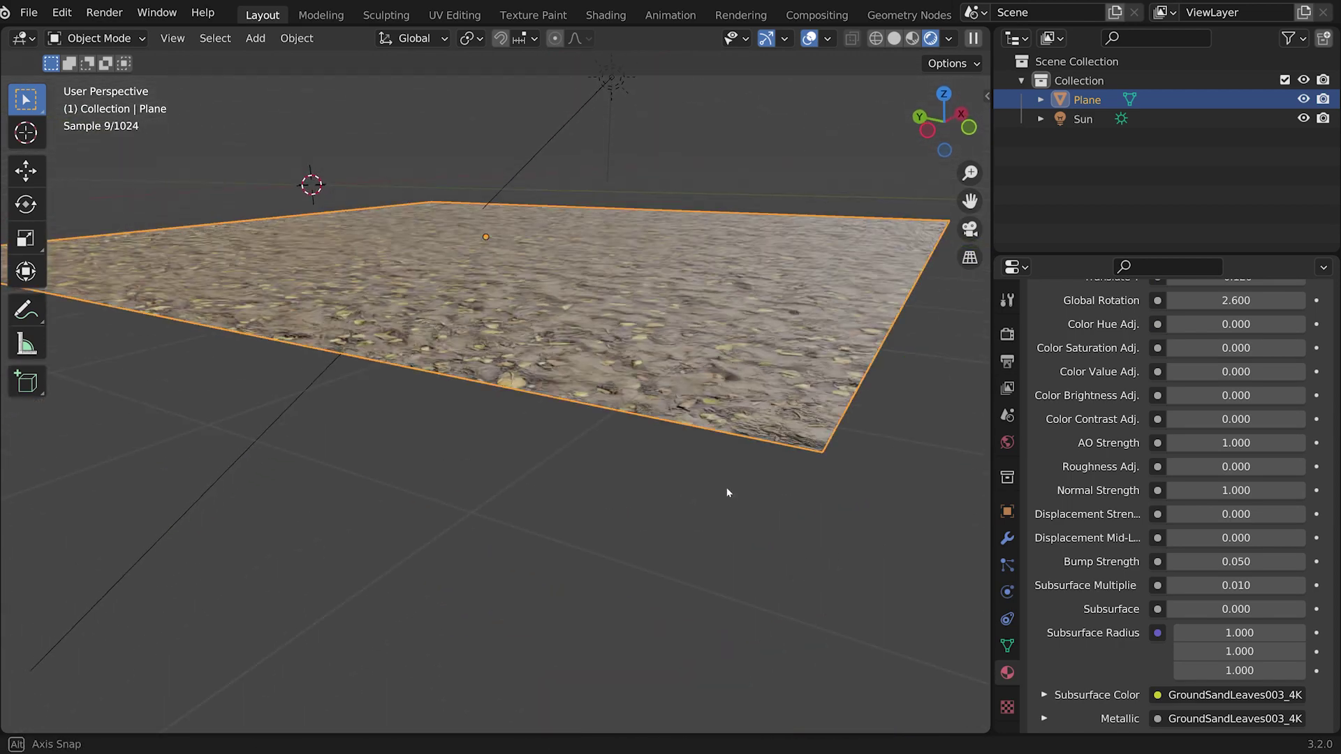
{"action": "scroll", "coordinate": [705, 517], "scroll_direction": "up", "scroll_amount": 3}
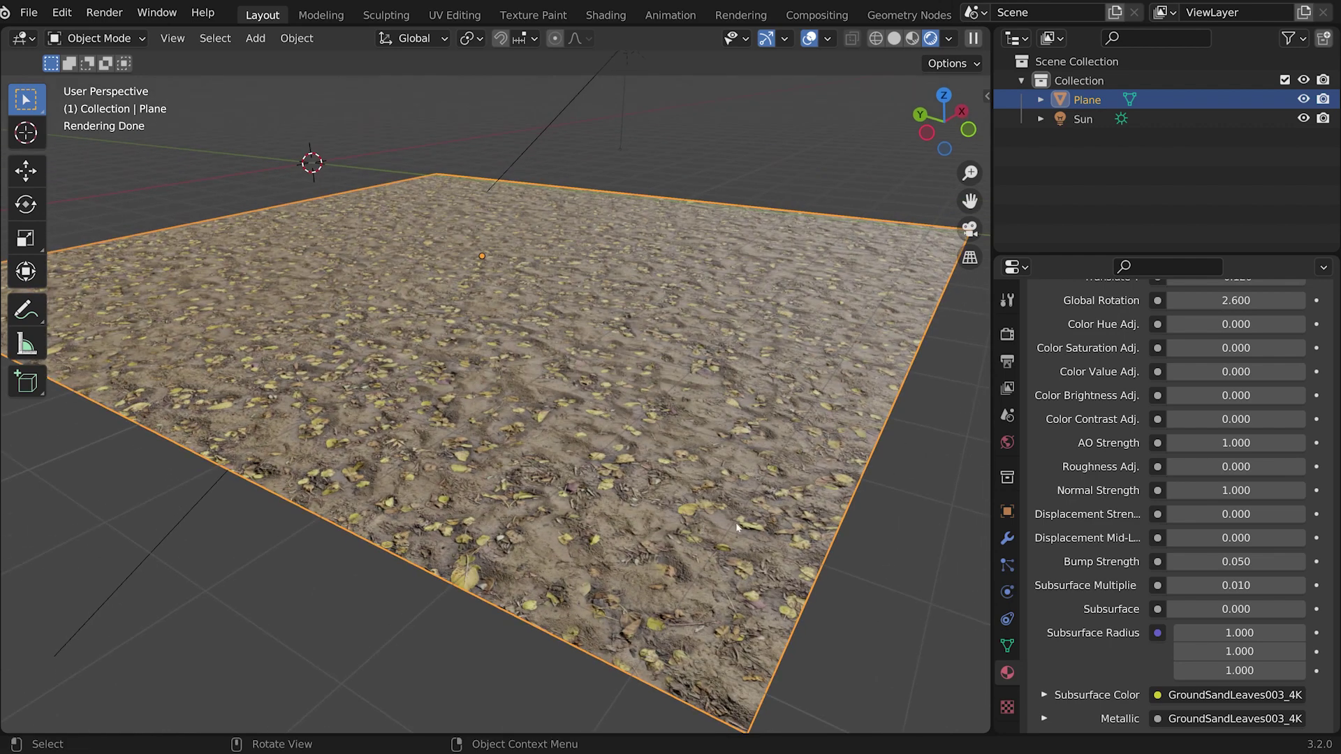
- Try a Displacement Strength of 1 on the GroundSandLeaves003 material and return it to 0
{"action": "left_click", "coordinate": [1208, 514]}
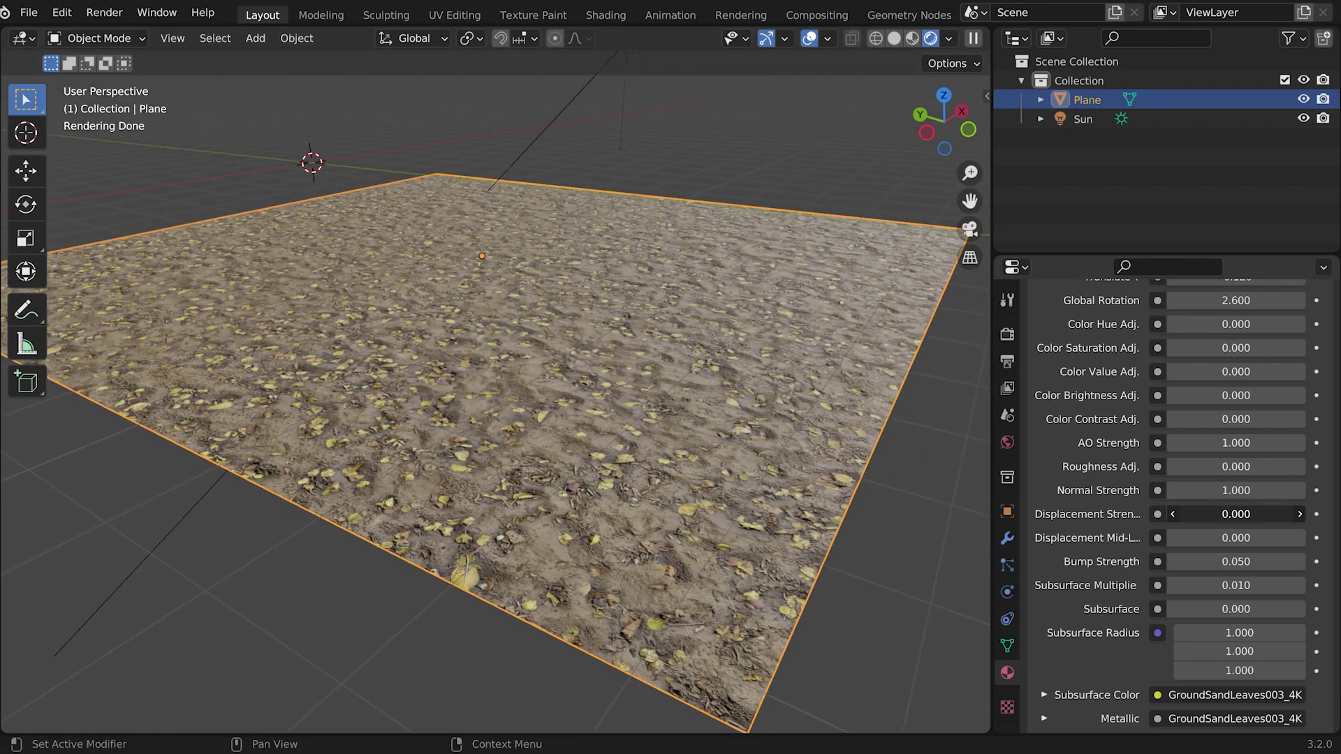
{"action": "key", "text": "Return"}
{"action": "left_click", "coordinate": [1208, 513]}
{"action": "type", "text": "1"}
{"action": "key", "text": "Return"}
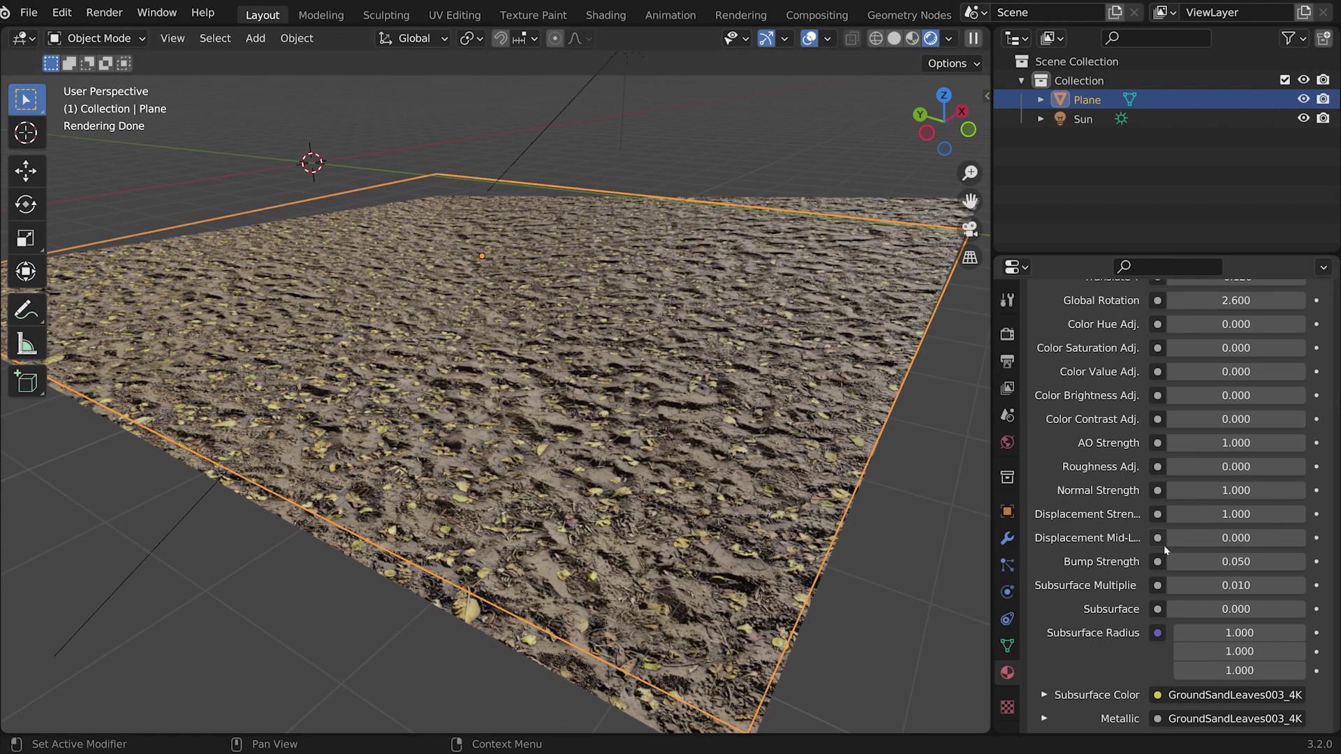
{"action": "type", "text": "0"}
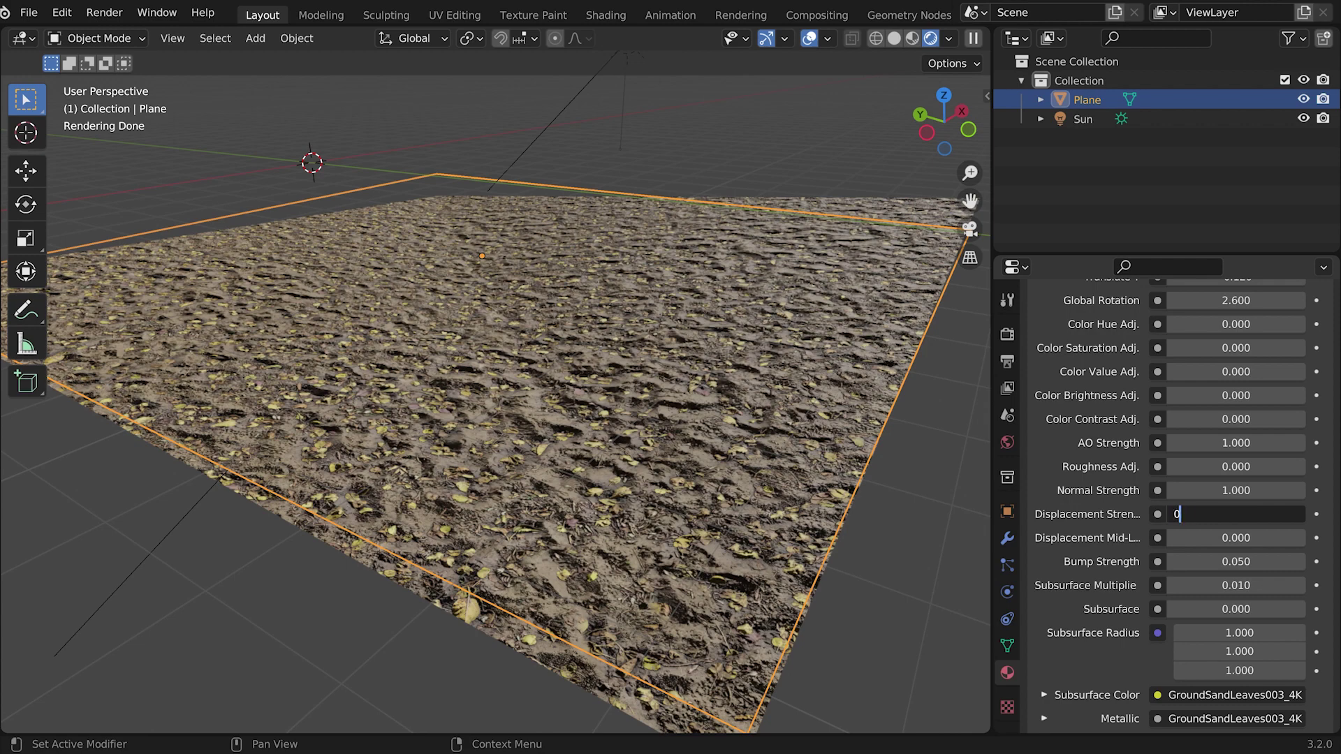
{"action": "key", "text": "Return"}
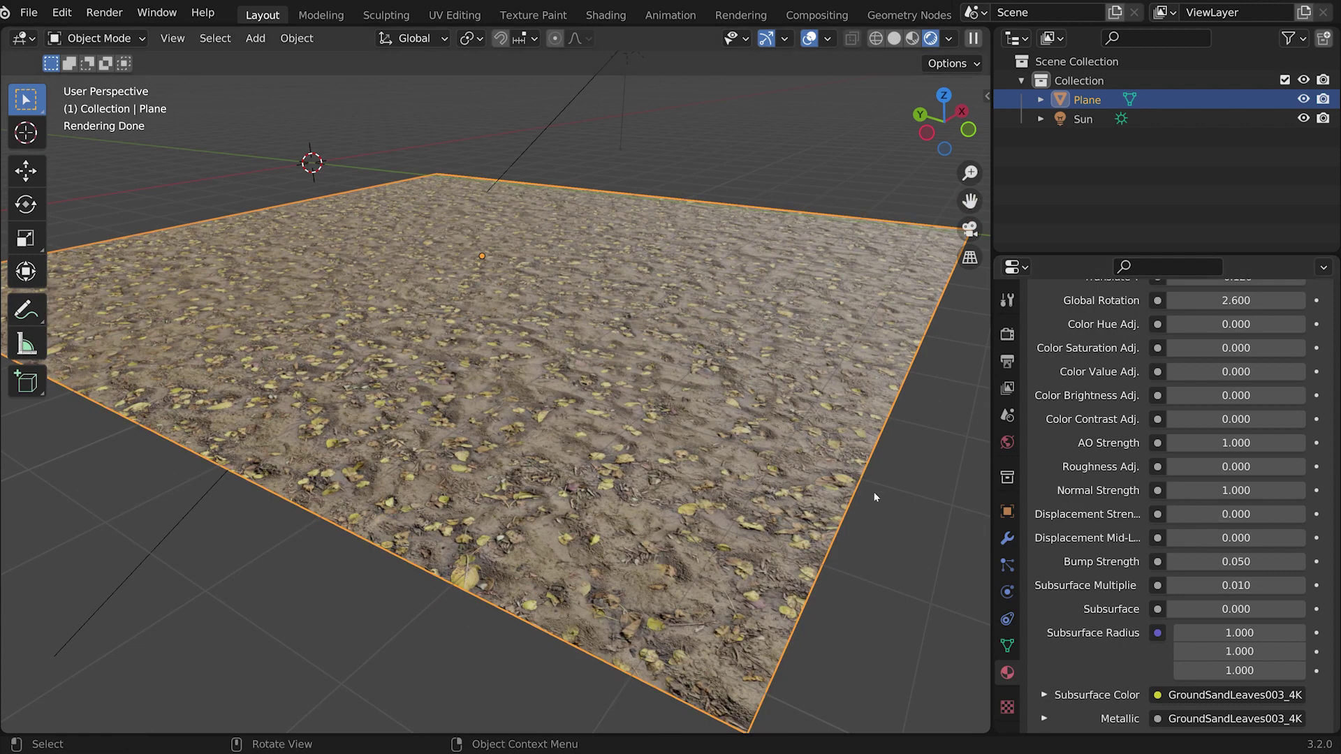
- Try moving the plane's nearest corner vertex along the Z axis in Edit Mode
{"action": "scroll", "coordinate": [874, 491], "scroll_direction": "down", "scroll_amount": 4}
{"action": "key", "text": "Tab"}
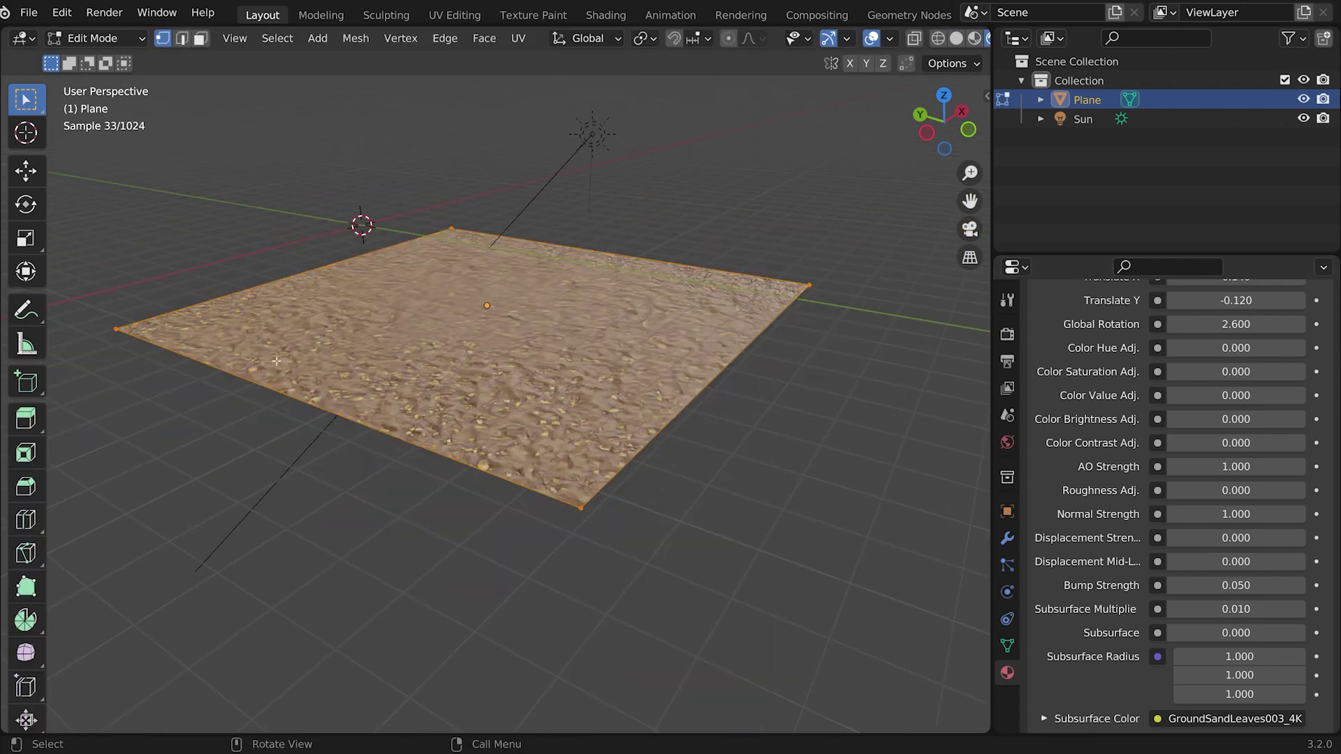
{"action": "middle_click_drag", "start_coordinate": [532, 482], "coordinate": [580, 473]}
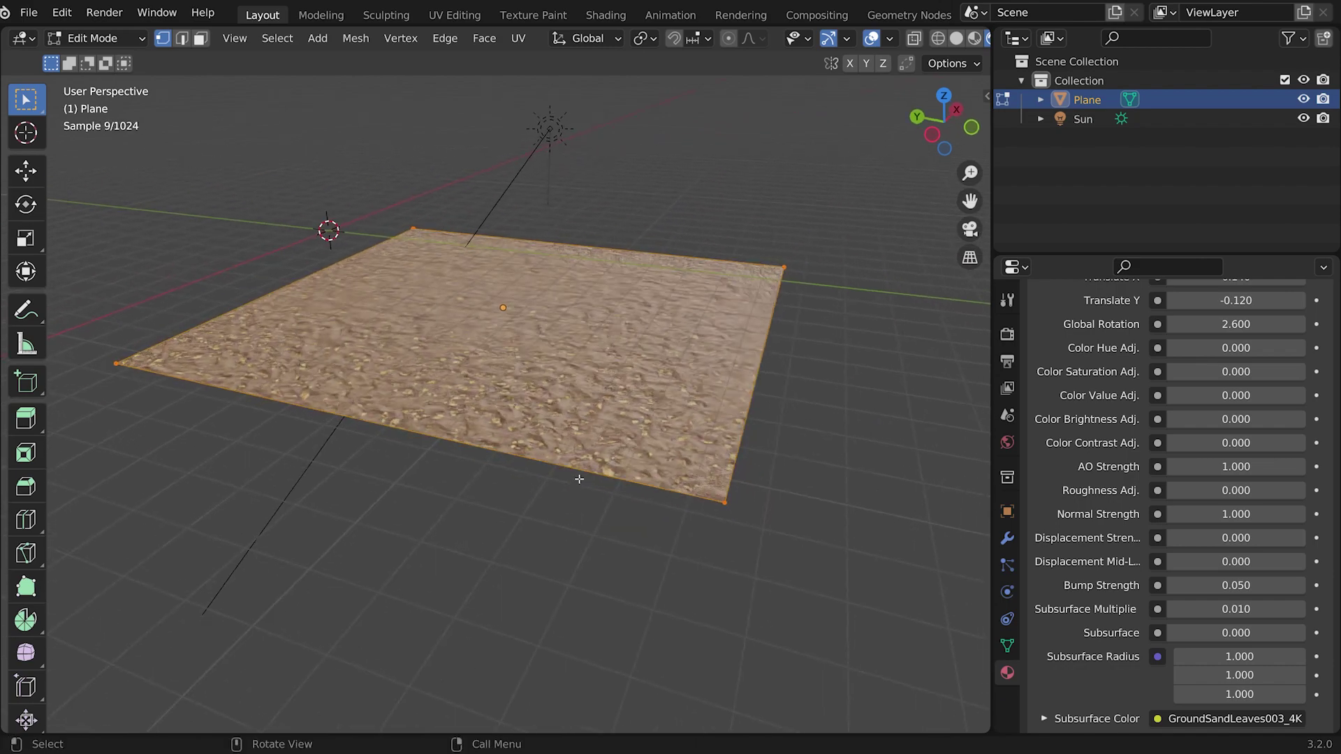
{"action": "left_click", "coordinate": [723, 502]}
{"action": "key", "text": "g"}
{"action": "key", "text": "z"}
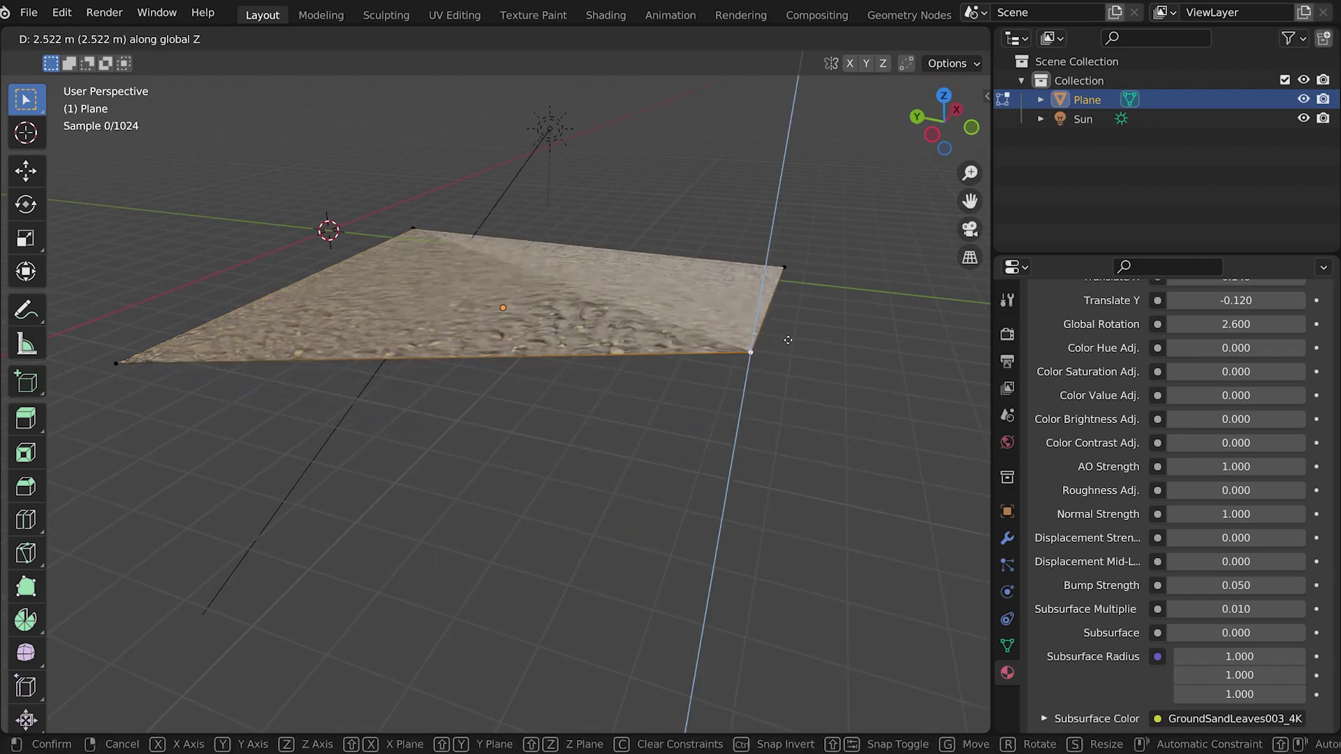
{"action": "left_click", "coordinate": [764, 490]}
- Try moving the plane's adjacent far corner vertex along the Z axis and return to Object Mode
{"action": "left_click", "coordinate": [784, 267]}
{"action": "key", "text": "g"}
{"action": "key", "text": "z"}
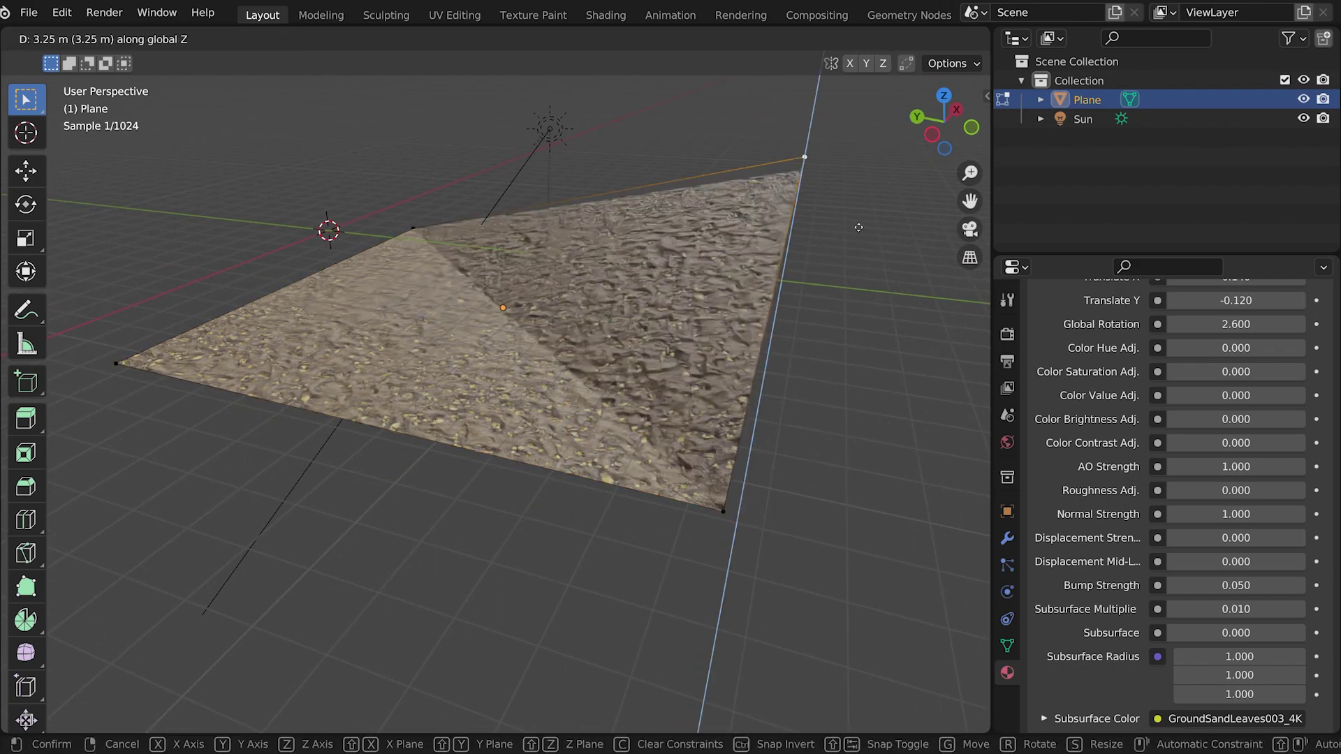
{"action": "left_click", "coordinate": [835, 373]}
{"action": "key", "text": "Tab"}
{"action": "middle_click_drag", "start_coordinate": [803, 405], "coordinate": [538, 463]}
{"action": "scroll", "coordinate": [757, 433], "scroll_direction": "up", "scroll_amount": 3}
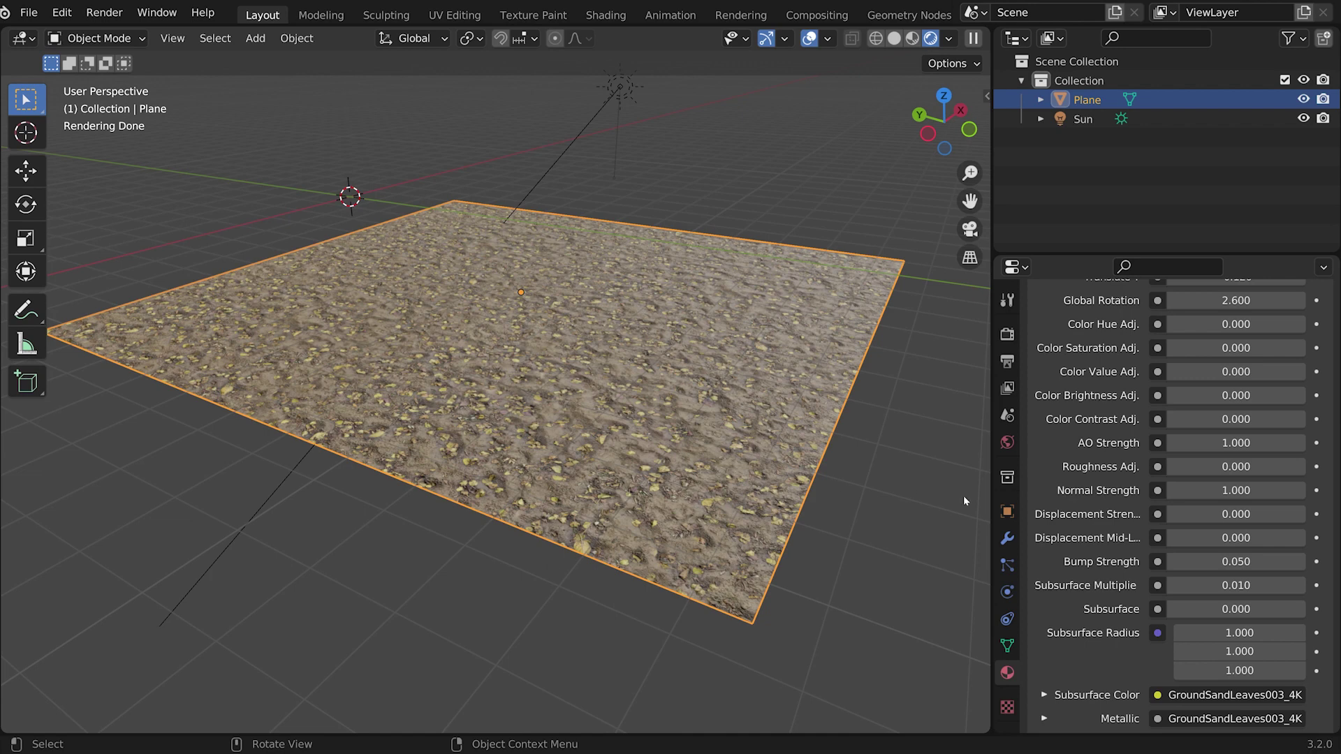
- Examine the Cycles Feature Set in the render settings and the modifiers available for the plane
{"action": "scroll", "coordinate": [1039, 524], "scroll_direction": "up", "scroll_amount": 12}
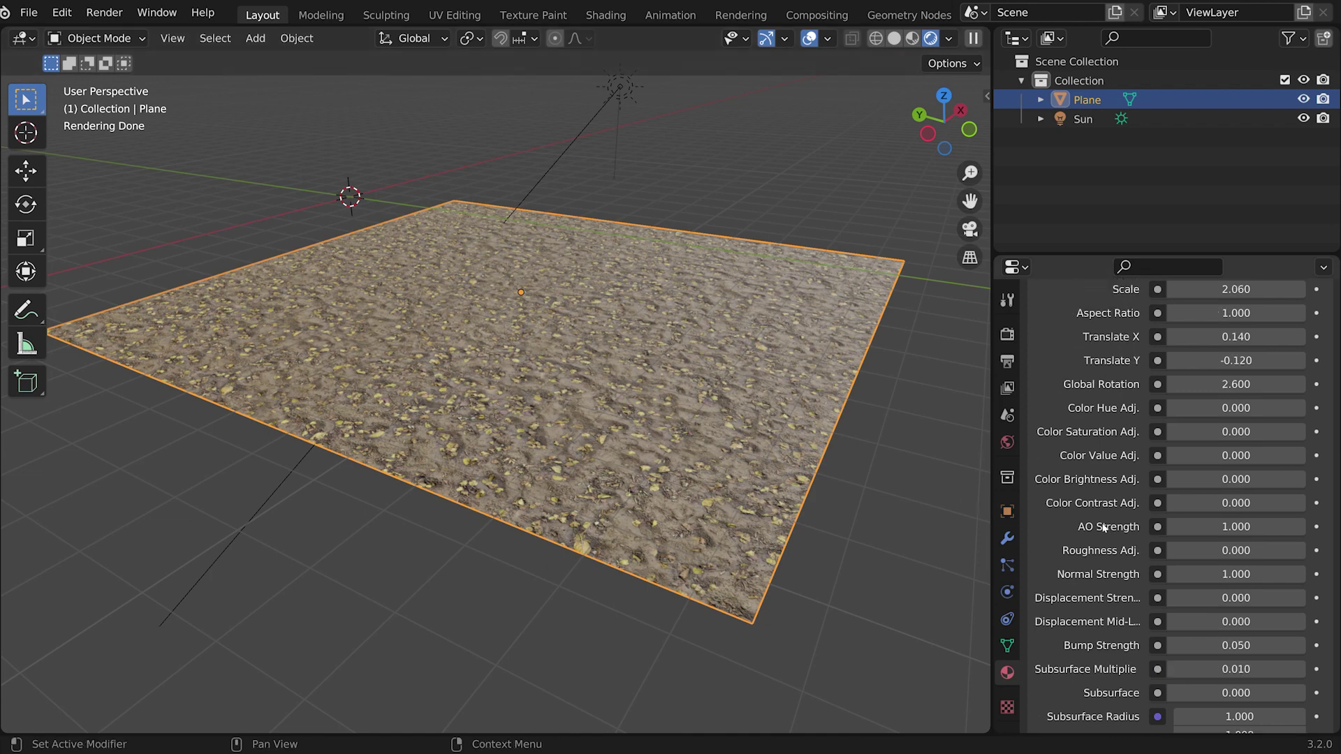
{"action": "left_click", "coordinate": [1008, 335]}
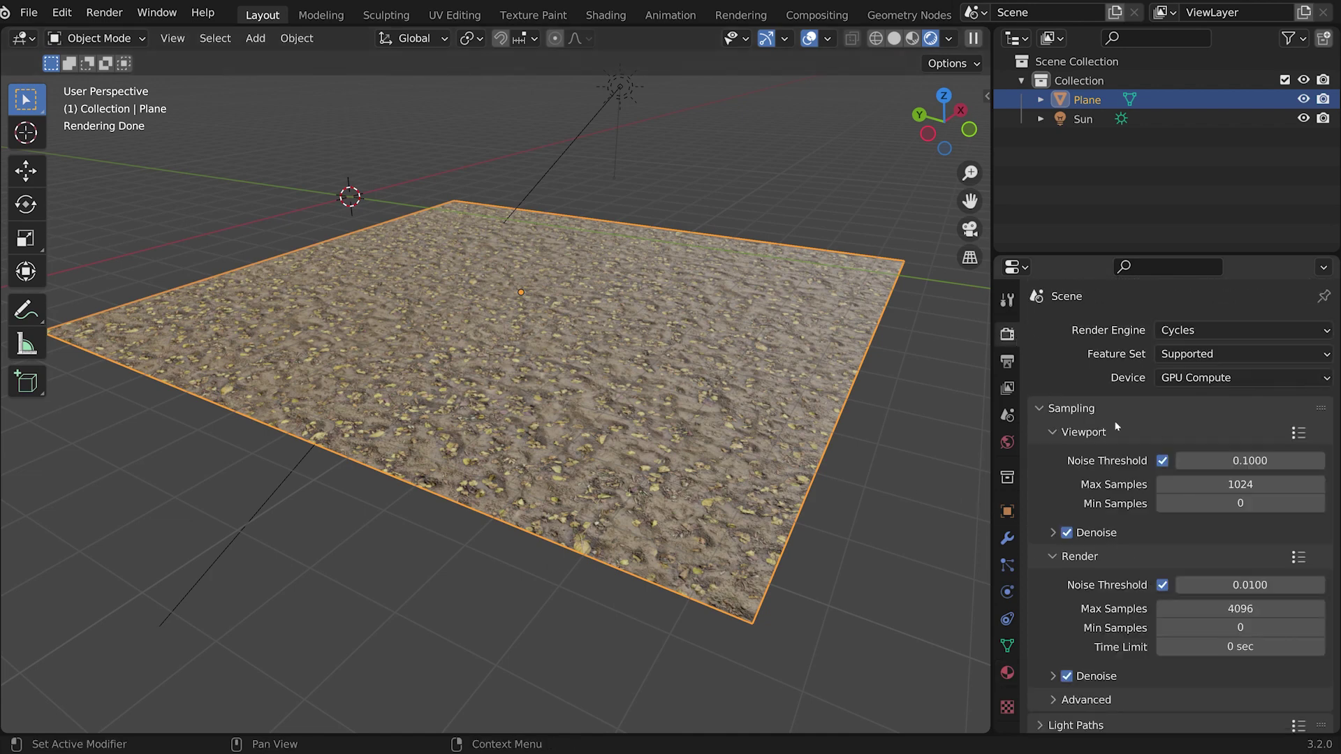
{"action": "left_click", "coordinate": [1198, 354]}
{"action": "left_click", "coordinate": [1007, 539]}
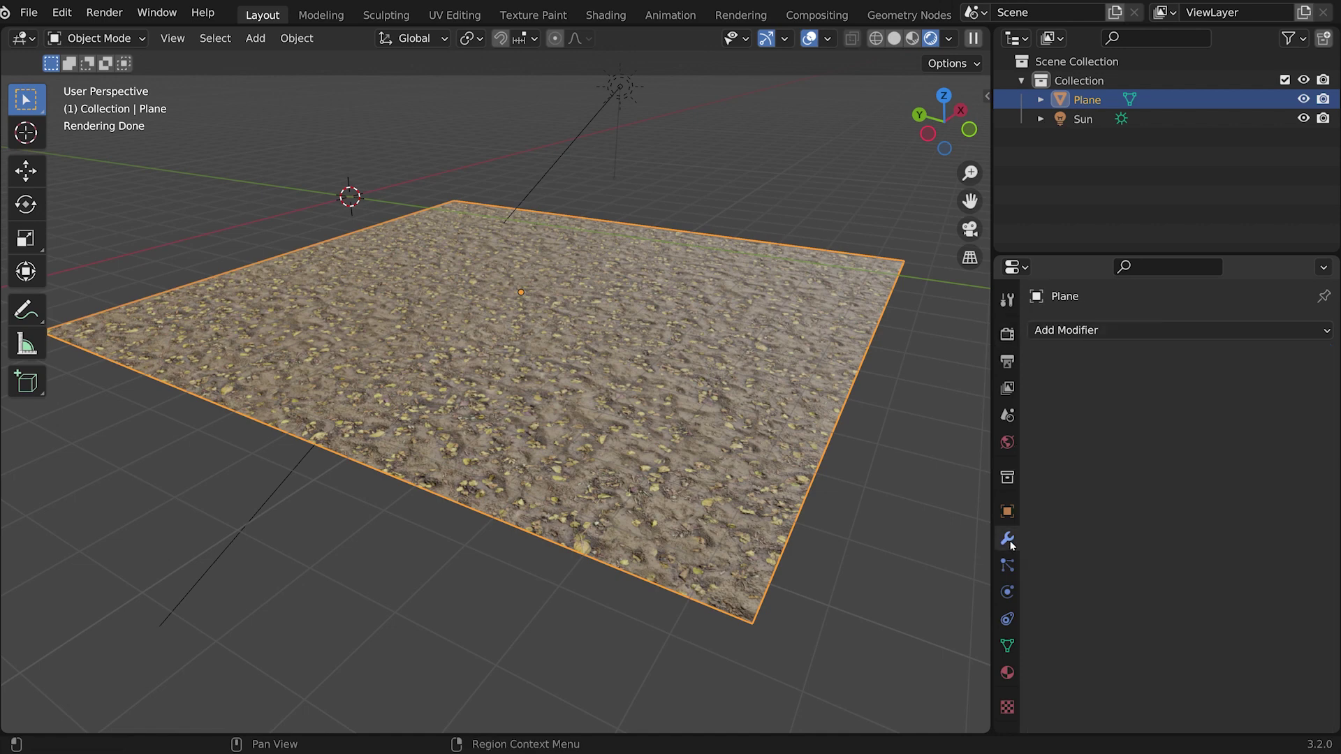
{"action": "left_click", "coordinate": [1095, 330]}
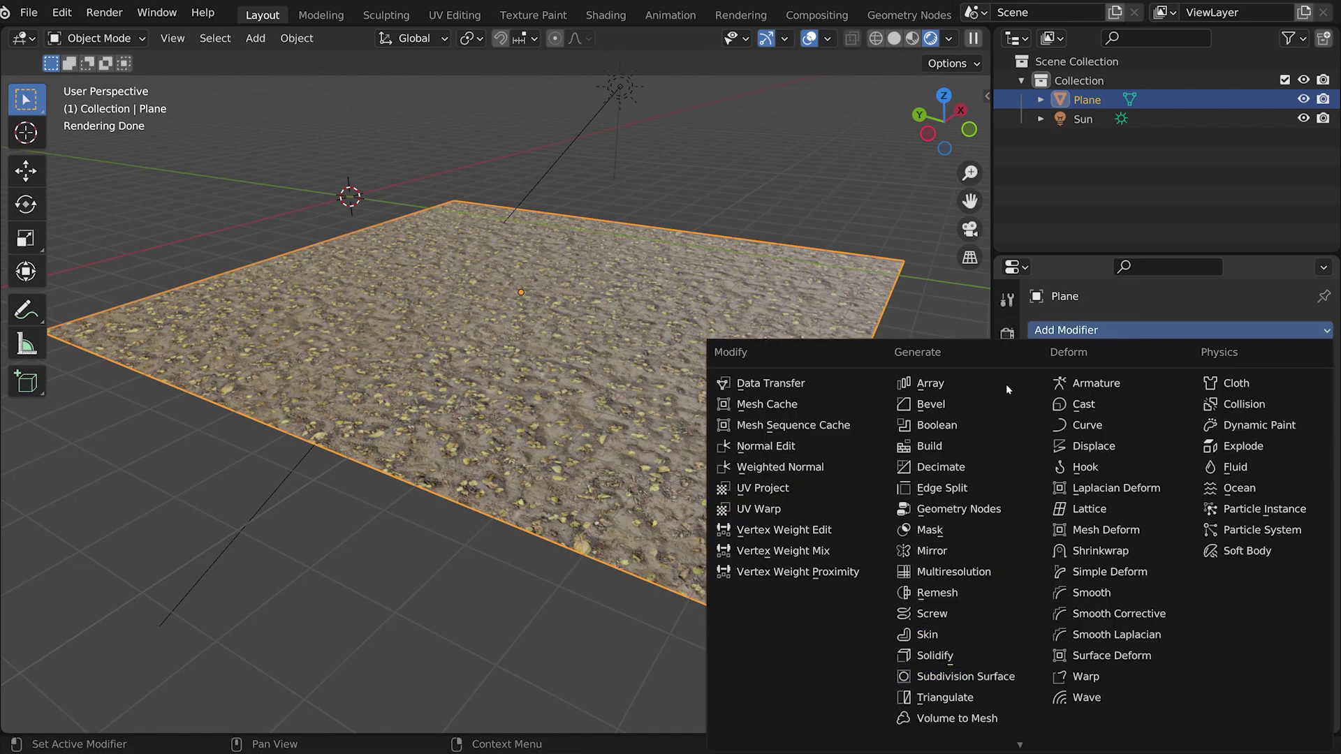
{"action": "key", "text": "Escape"}
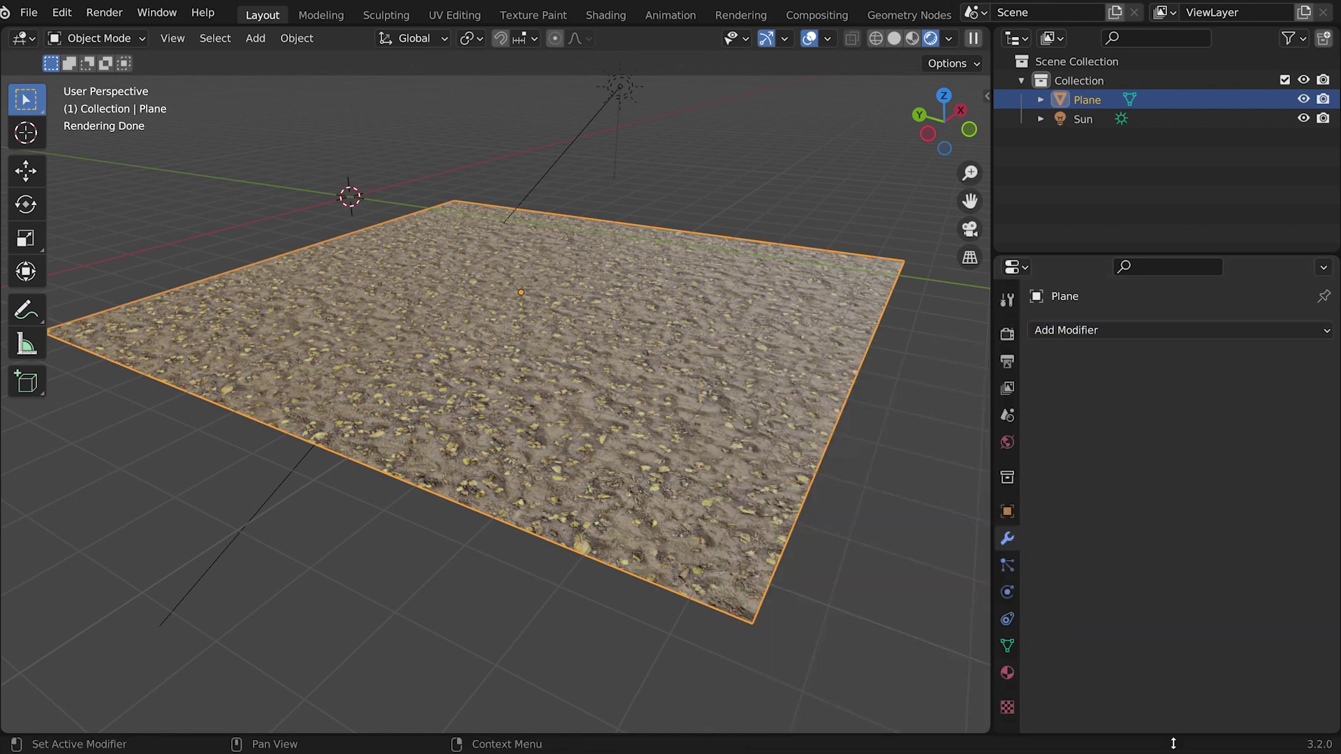
- Turn on micro-displacements in the Poliigon add-on's import preferences and close the preferences window
{"action": "scroll", "coordinate": [667, 545], "scroll_direction": "up", "scroll_amount": 5}
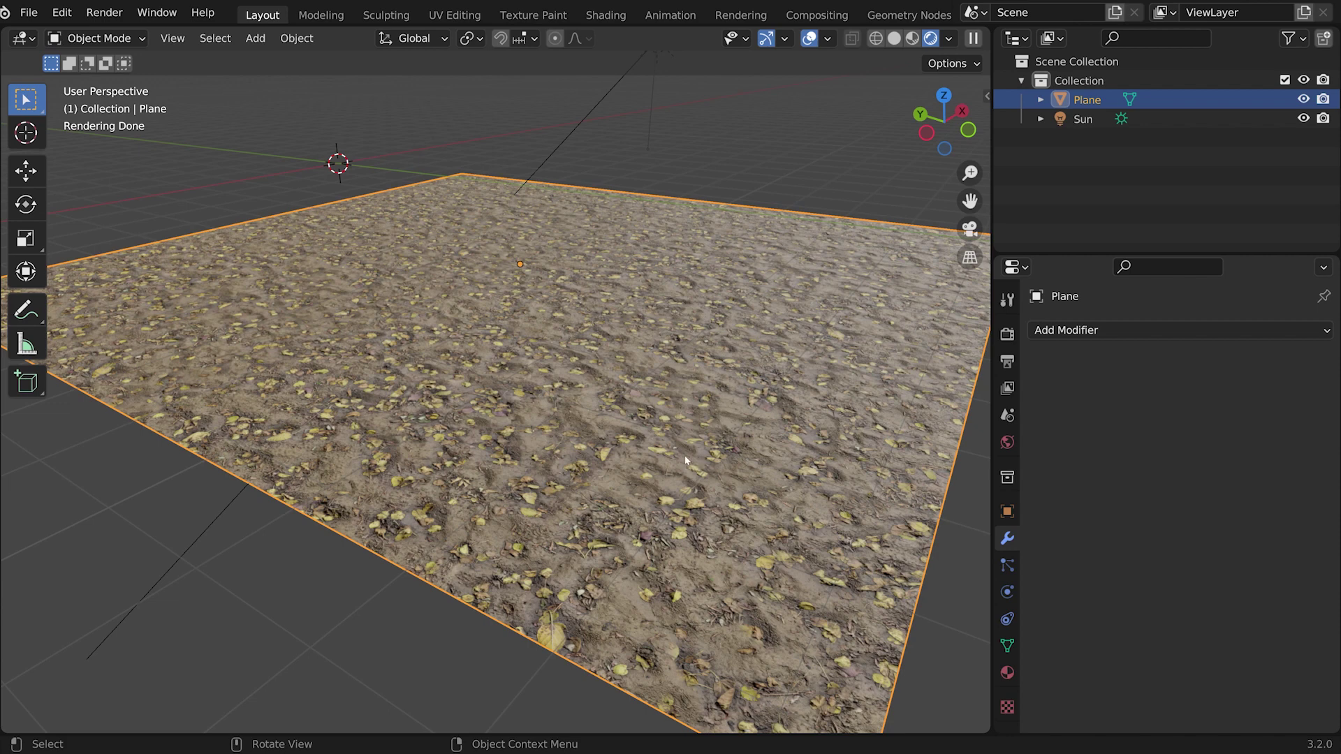
{"action": "key", "text": "n"}
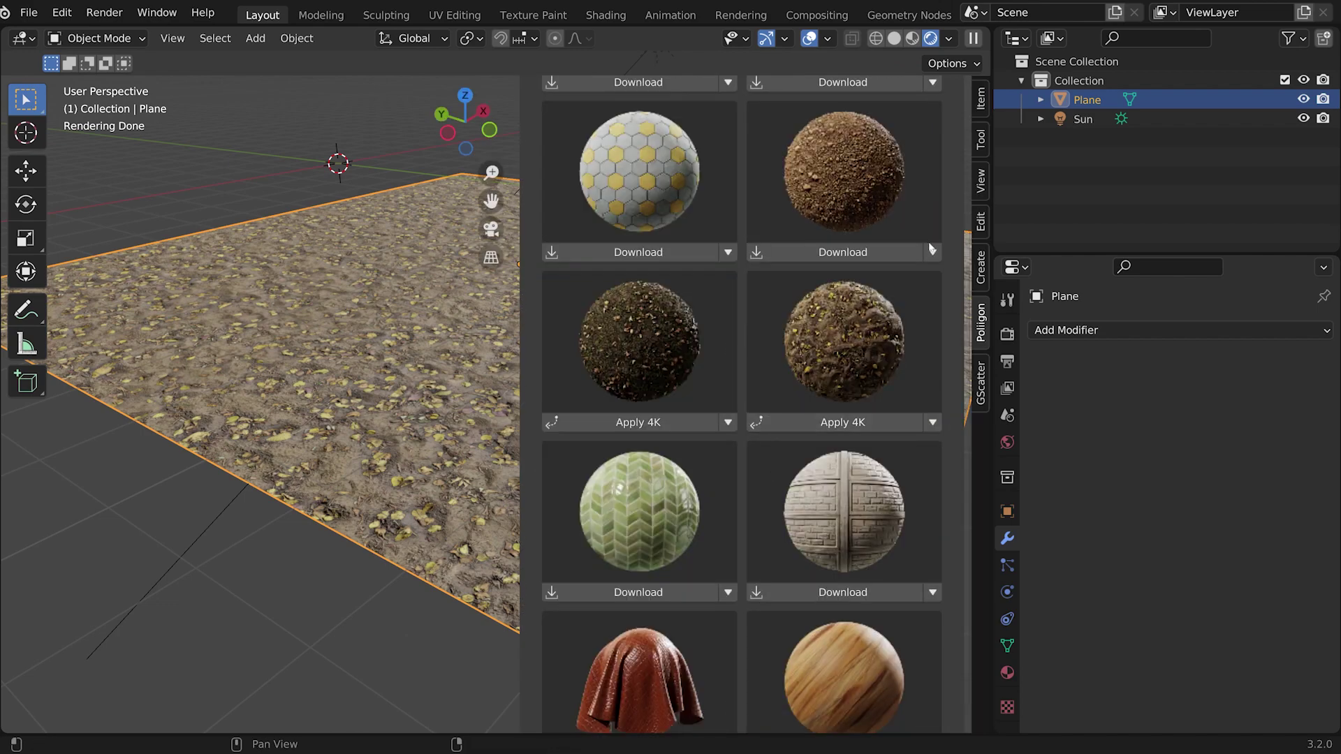
{"action": "scroll", "coordinate": [931, 249], "scroll_direction": "up", "scroll_amount": 10}
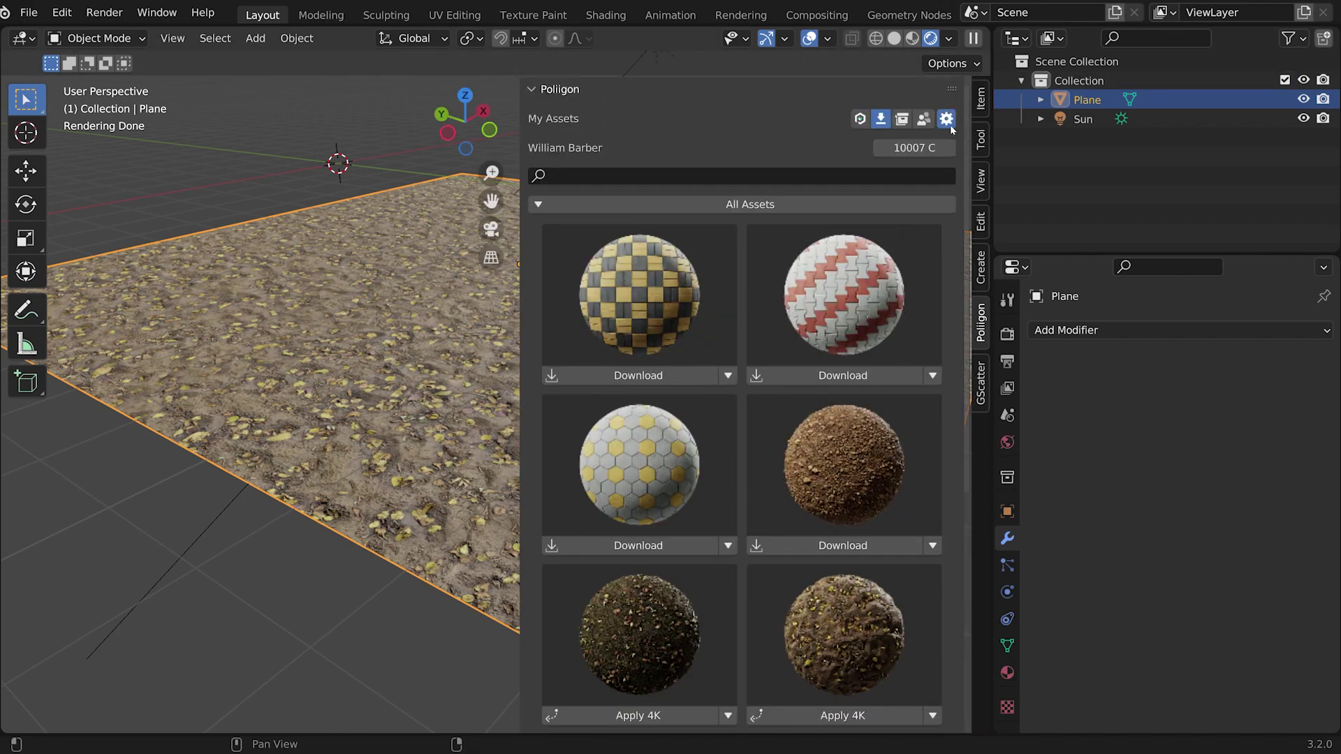
{"action": "left_click", "coordinate": [947, 119]}
{"action": "left_click_drag", "start_coordinate": [915, 12], "coordinate": [569, 87]}
{"action": "scroll", "coordinate": [599, 408], "scroll_direction": "down", "scroll_amount": 12}
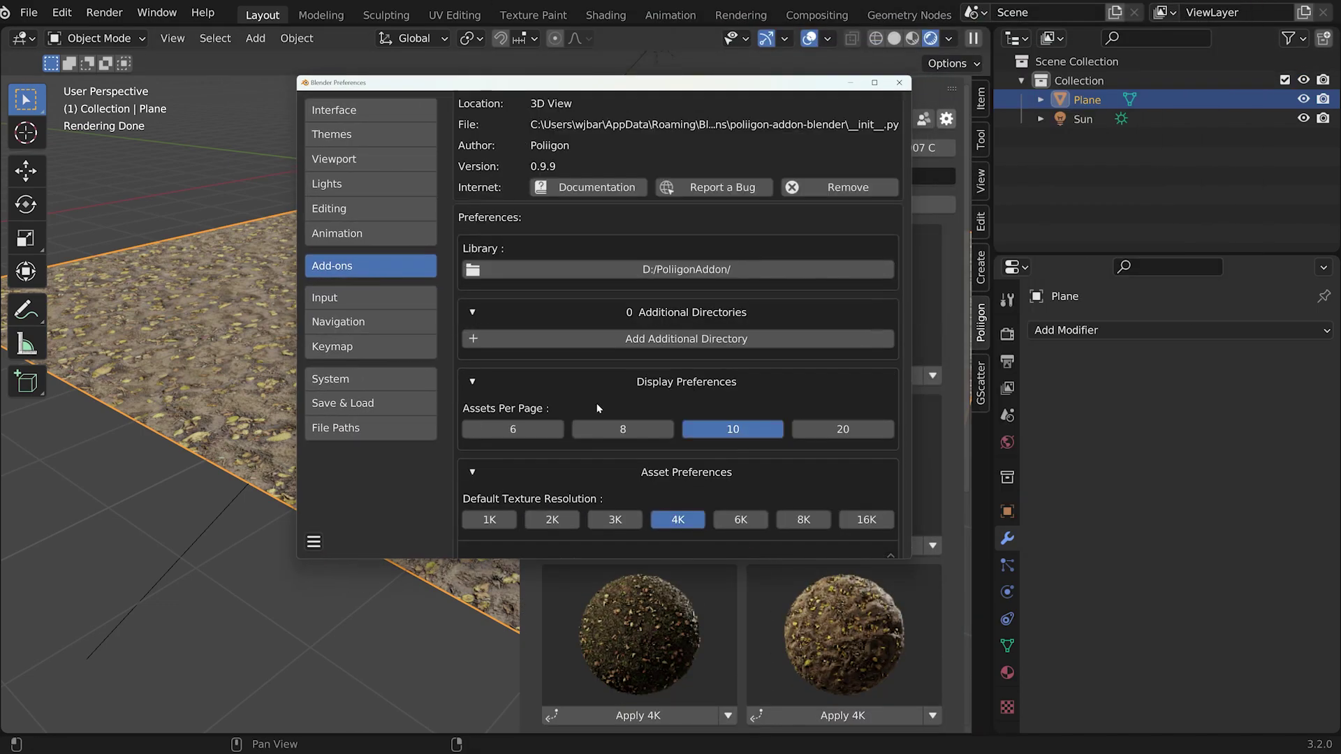
{"action": "scroll", "coordinate": [598, 408], "scroll_direction": "down", "scroll_amount": 8}
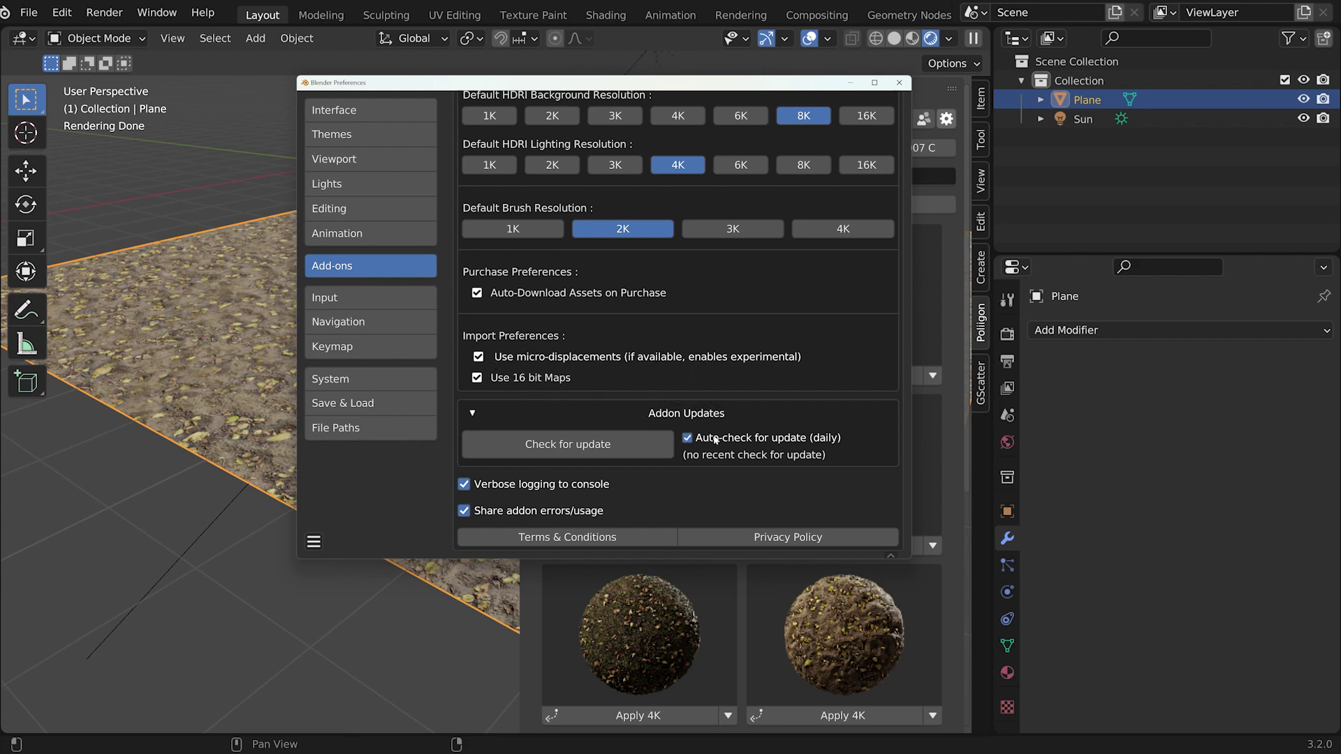
{"action": "left_click", "coordinate": [899, 83]}
- Apply the GroundDirtForestFlowers003 material at 4K to the plane and check the plane's modifier and the scene's render settings
{"action": "scroll", "coordinate": [840, 522], "scroll_direction": "down", "scroll_amount": 4}
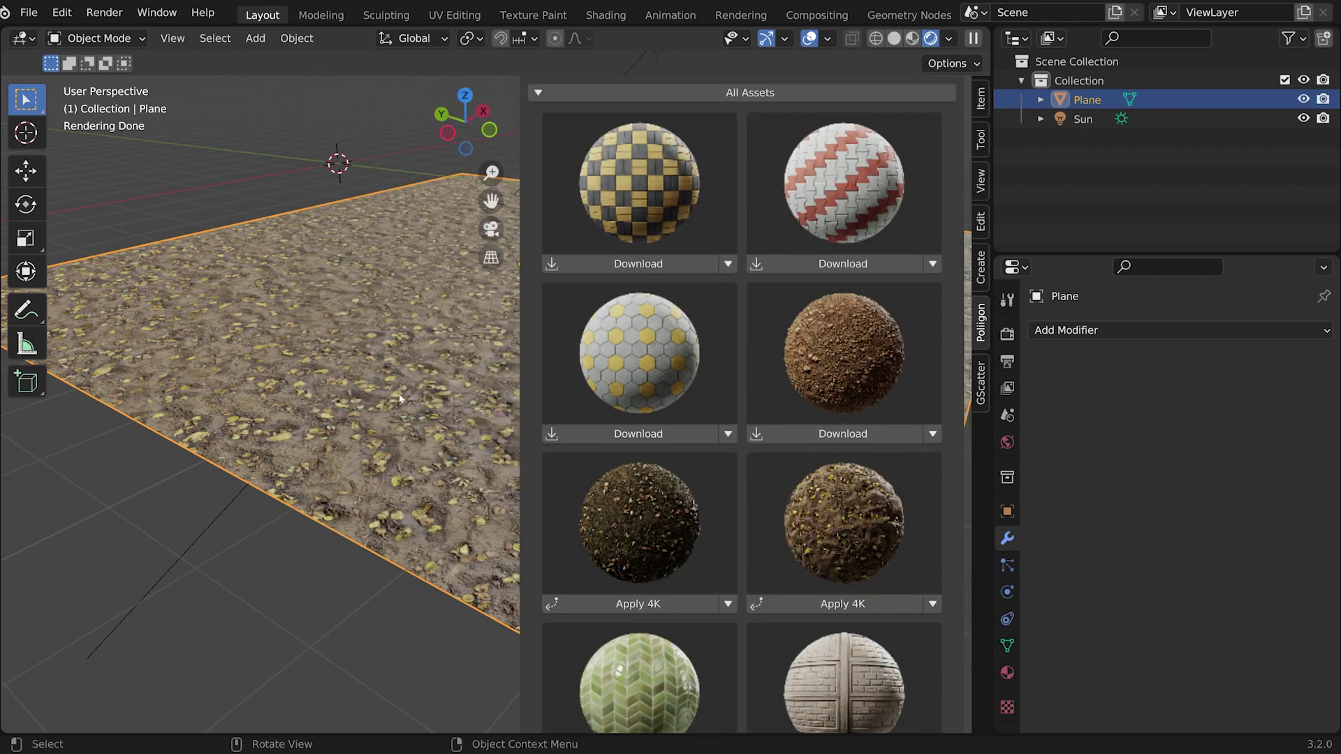
{"action": "mouse_move", "coordinate": [419, 489]}
{"action": "middle_mouse_down"}
{"action": "mouse_move", "coordinate": [464, 393]}
{"action": "mouse_move", "coordinate": [426, 447]}
{"action": "mouse_move", "coordinate": [418, 492]}
{"action": "middle_mouse_up"}
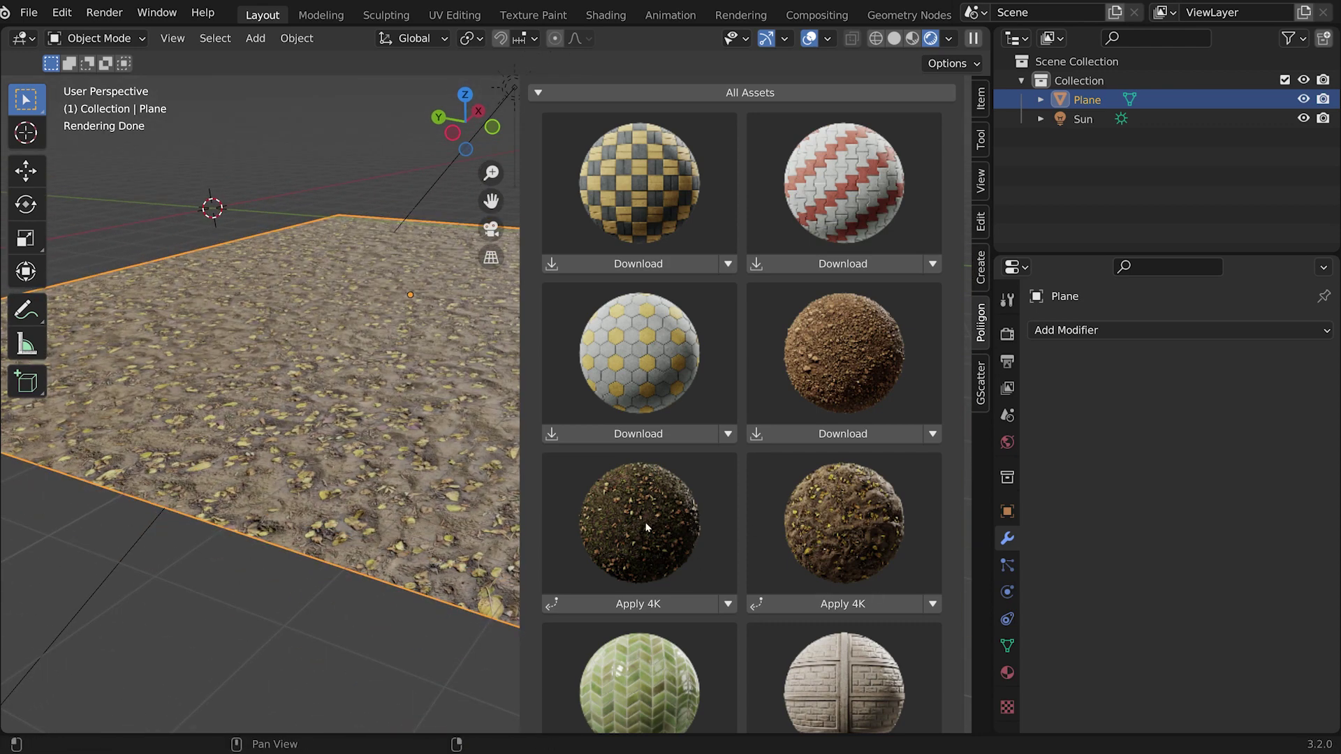
{"action": "left_click", "coordinate": [663, 605]}
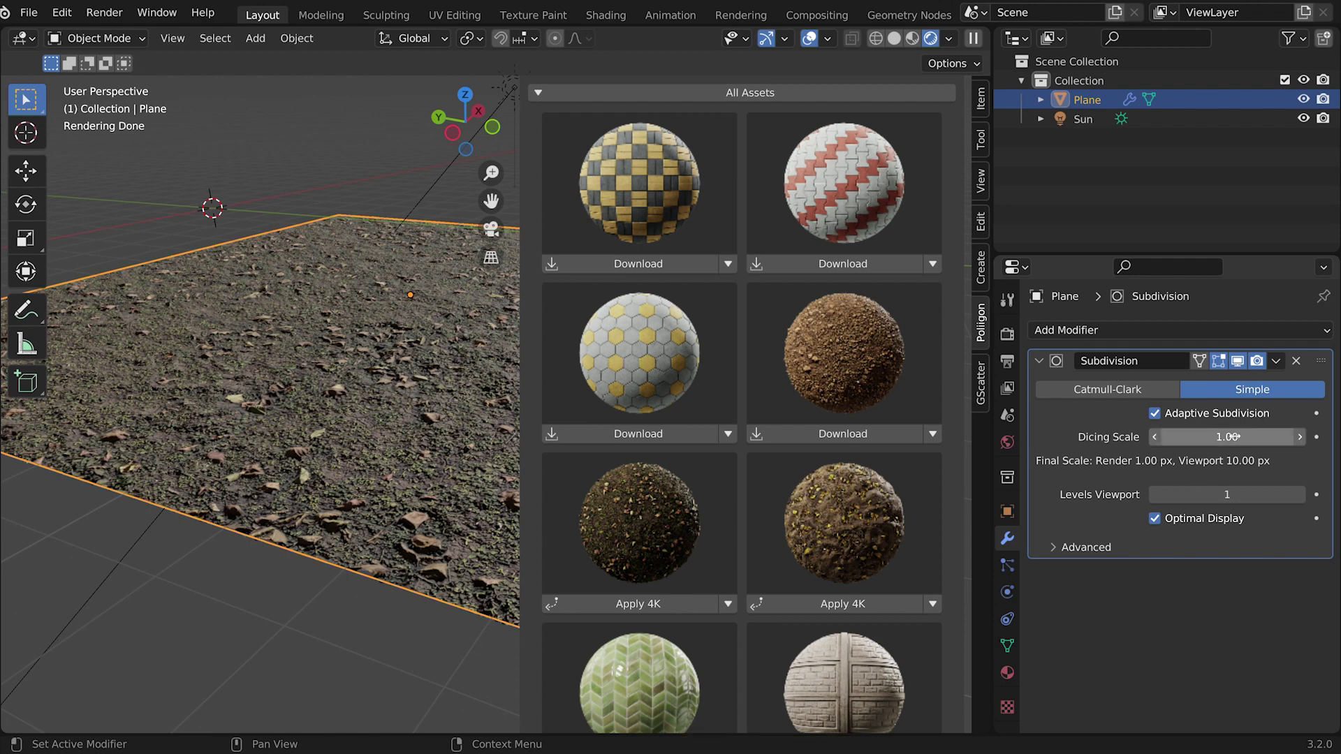
{"action": "left_click", "coordinate": [1007, 334]}
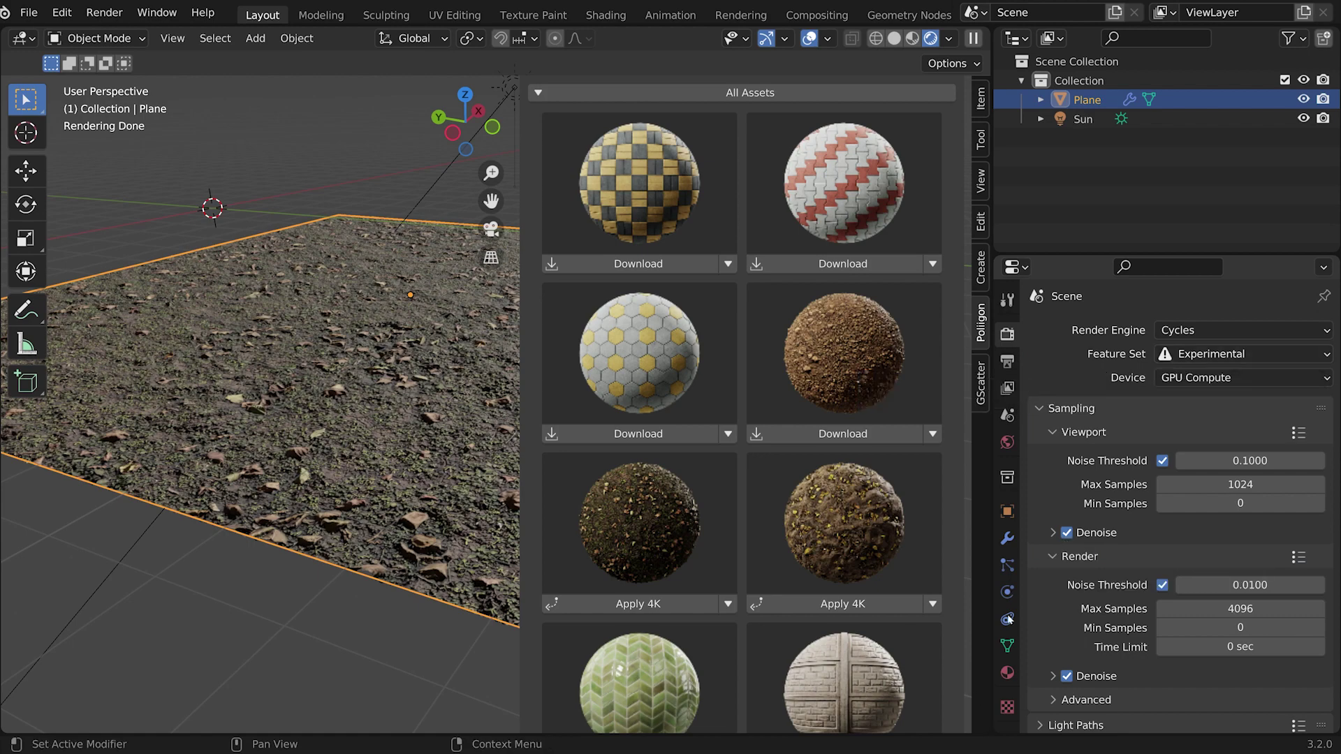
{"action": "key", "text": "n"}
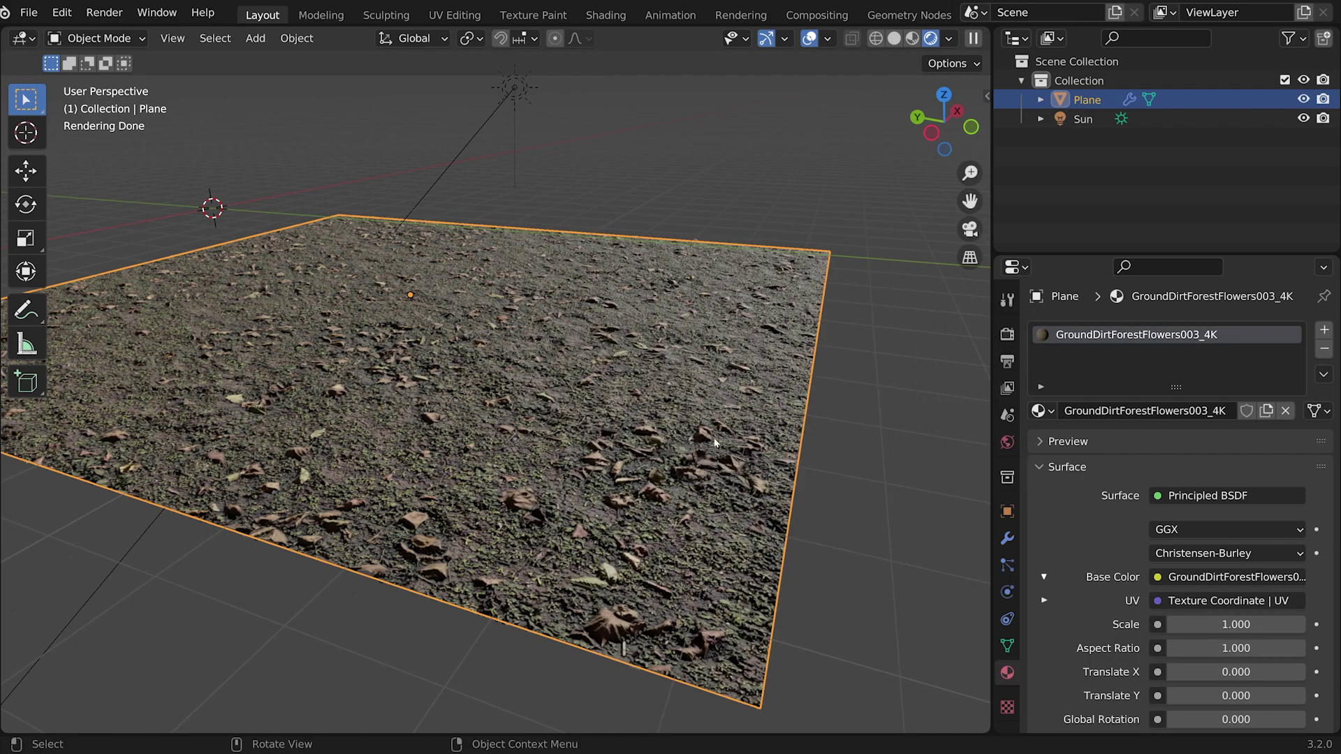
- Try Displacement Strength values of 0.3 and 0.2 on the GroundDirtForestFlowers003 material
{"action": "middle_click_drag", "start_coordinate": [685, 445], "coordinate": [797, 461]}
{"action": "scroll", "coordinate": [1141, 576], "scroll_direction": "down", "scroll_amount": 3}
{"action": "scroll", "coordinate": [1142, 576], "scroll_direction": "down", "scroll_amount": 9}
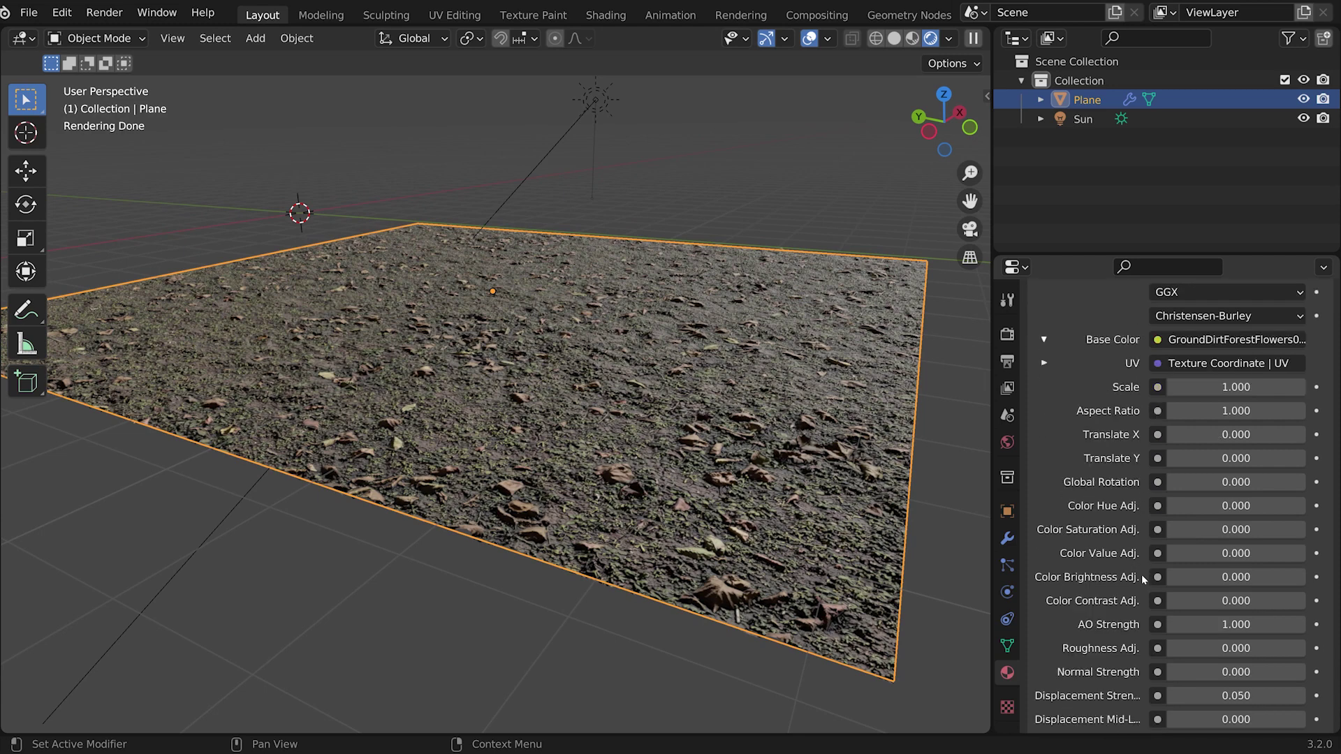
{"action": "left_click", "coordinate": [1213, 597]}
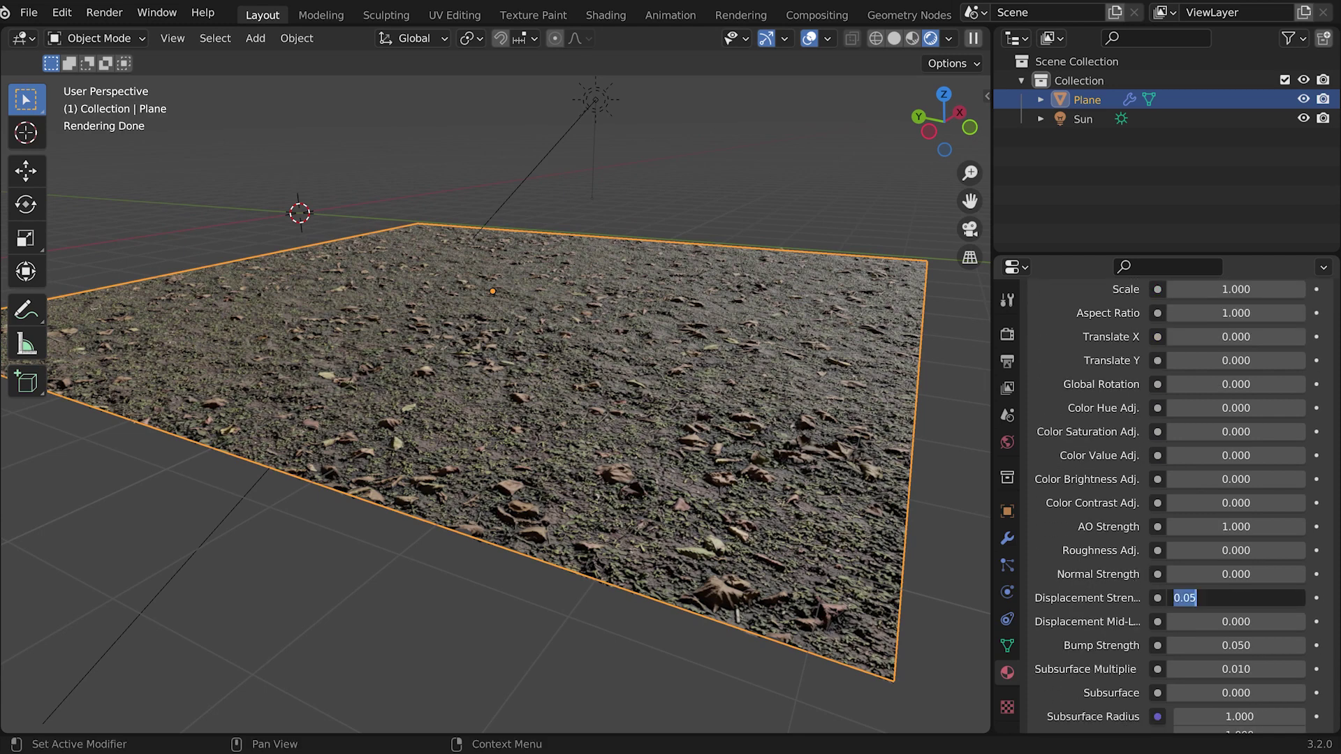
{"action": "type", "text": "0.3"}
{"action": "key", "text": "Return"}
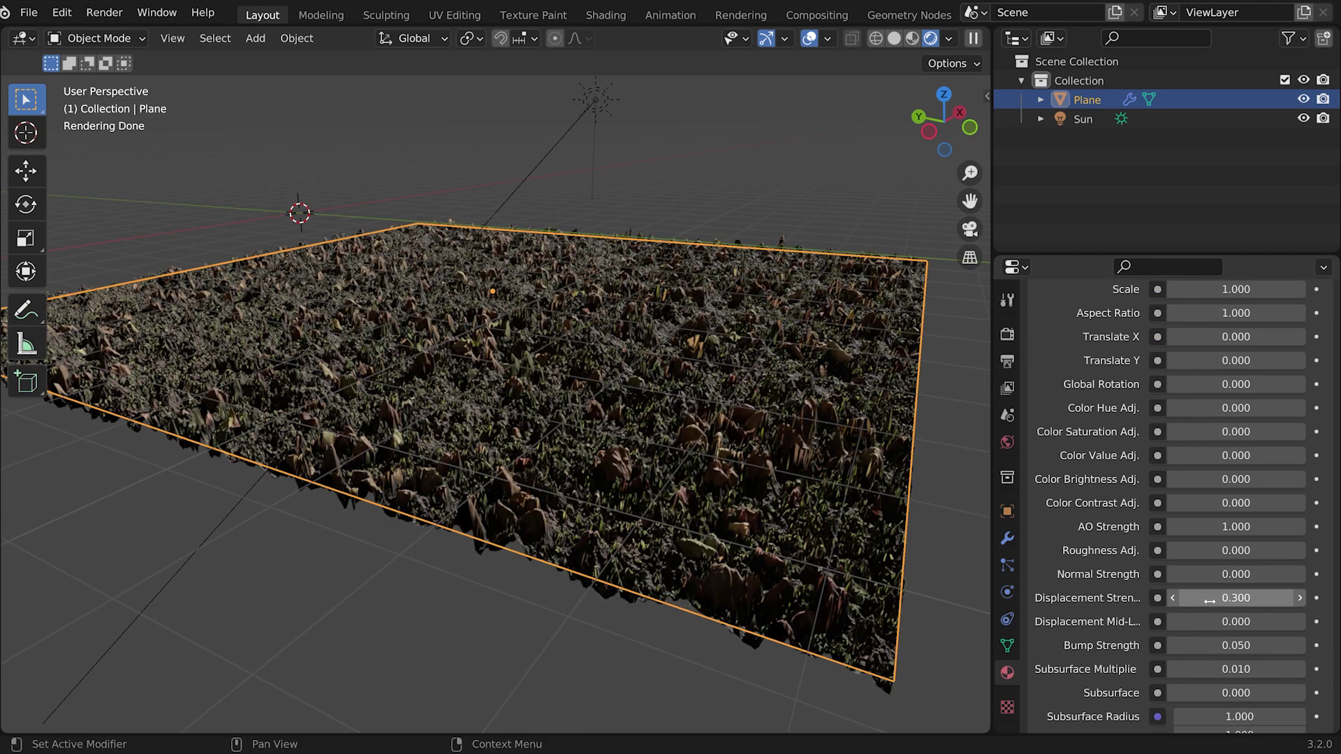
{"action": "left_click", "coordinate": [1209, 598]}
{"action": "type", "text": "0.2"}
{"action": "key", "text": "Return"}
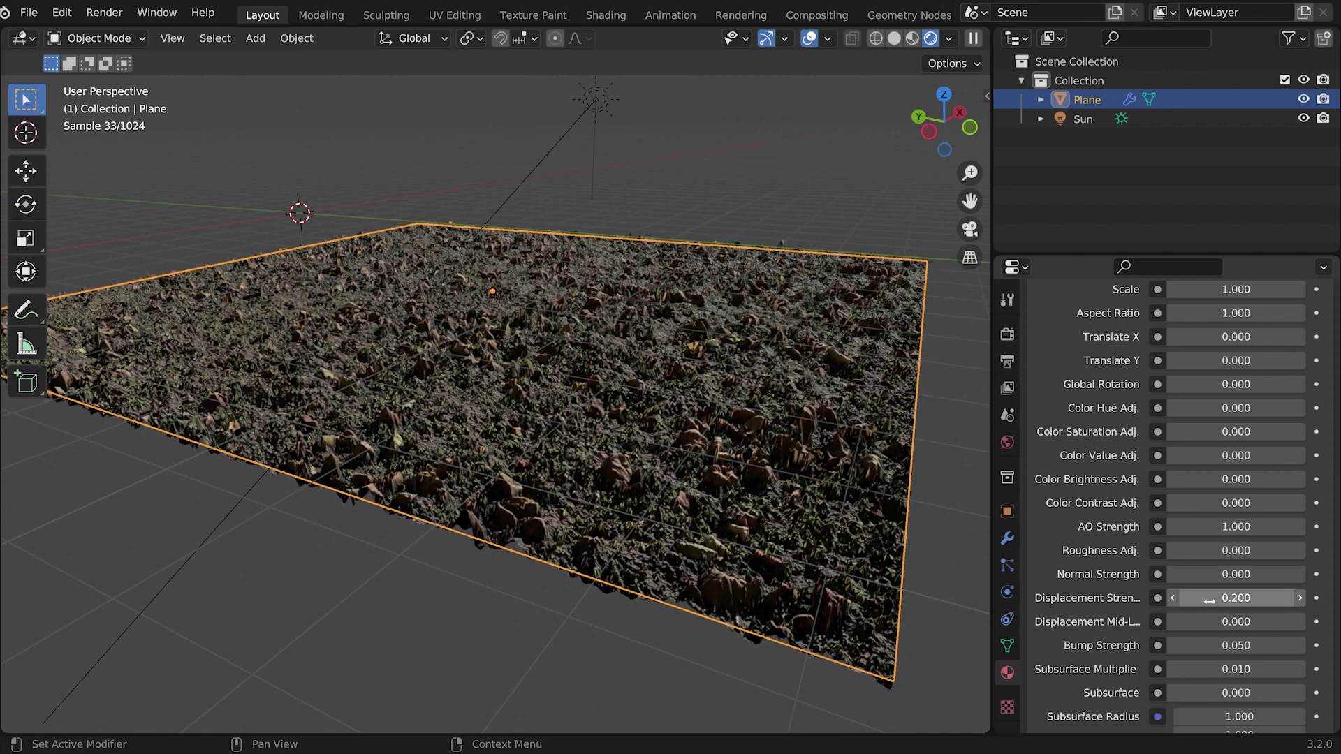
- Set the GroundDirtForestFlowers003 material's Displacement Strength to 0.1
{"action": "left_click", "coordinate": [1209, 598]}
{"action": "type", "text": "0.1"}
{"action": "key", "text": "Return"}
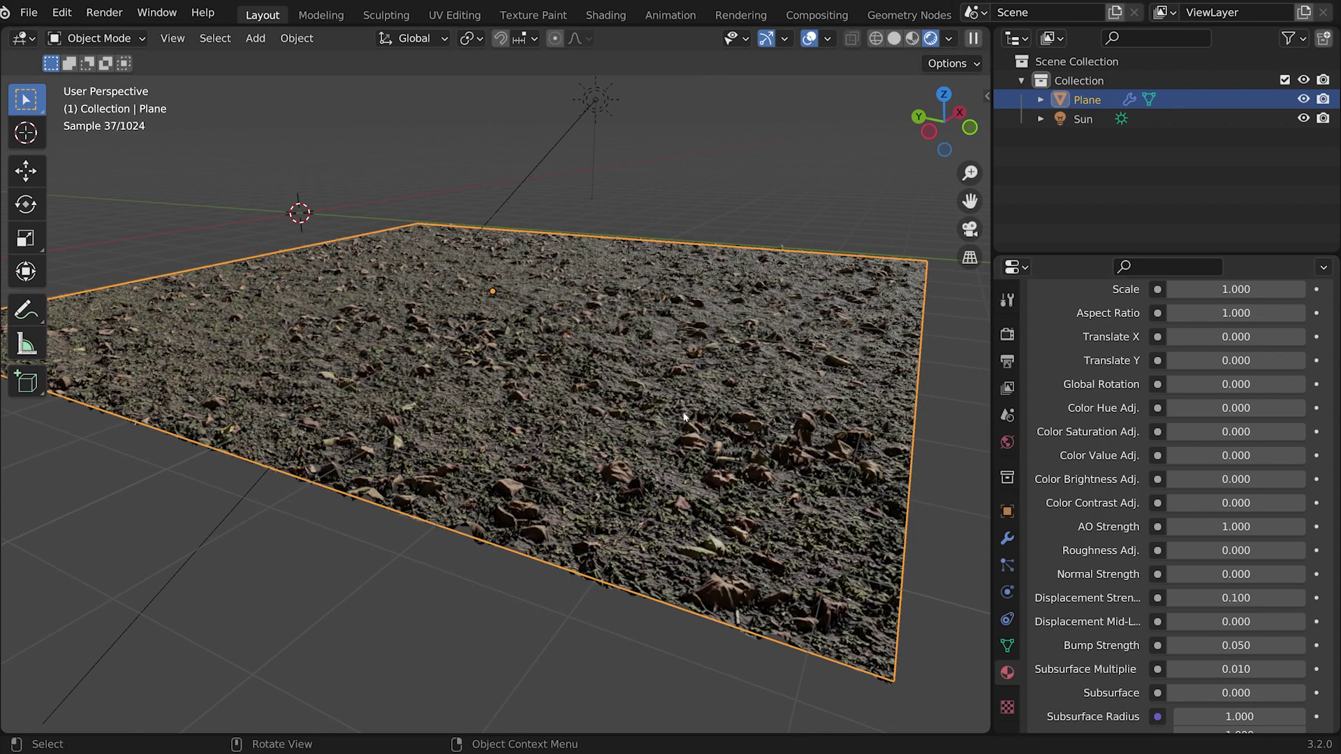
{"action": "scroll", "coordinate": [779, 515], "scroll_direction": "up", "scroll_amount": 2}
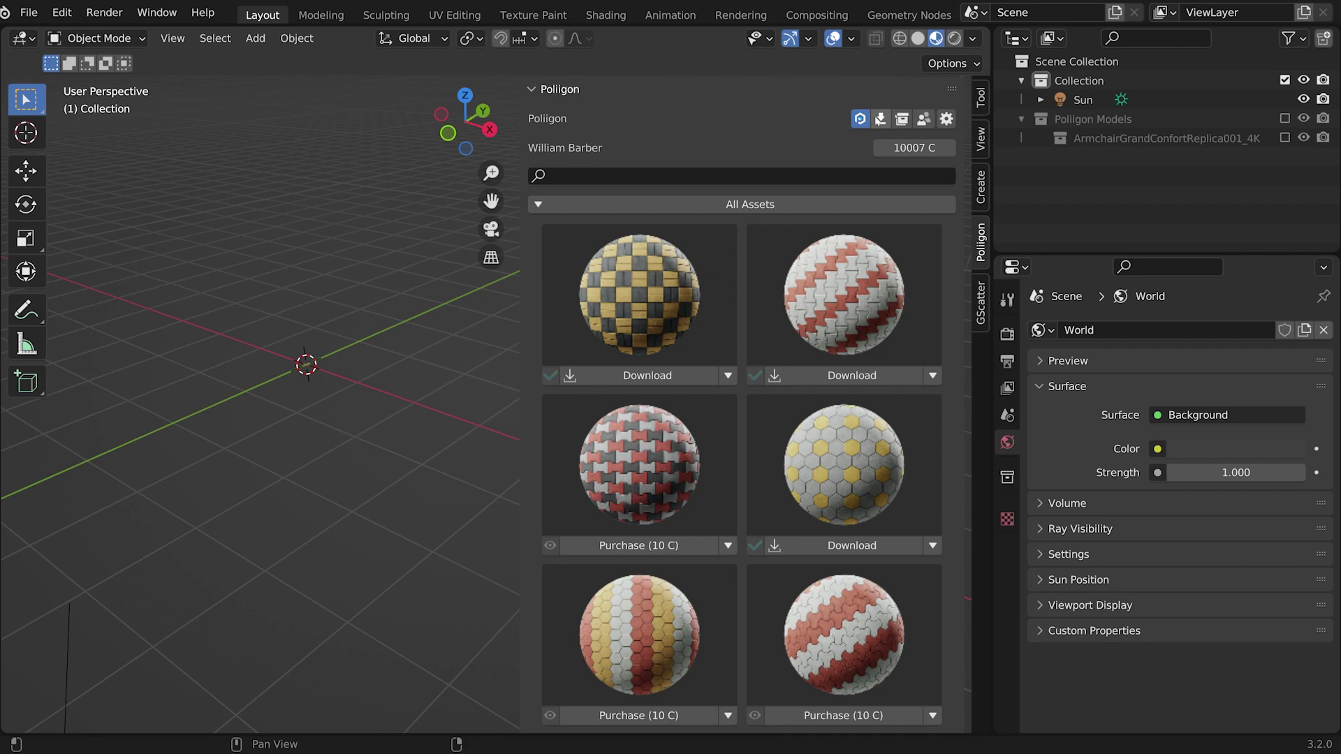
- Show the owned assets in the Poliigon add-on and filter them to Models in the Furniture category
{"action": "left_click", "coordinate": [881, 119]}
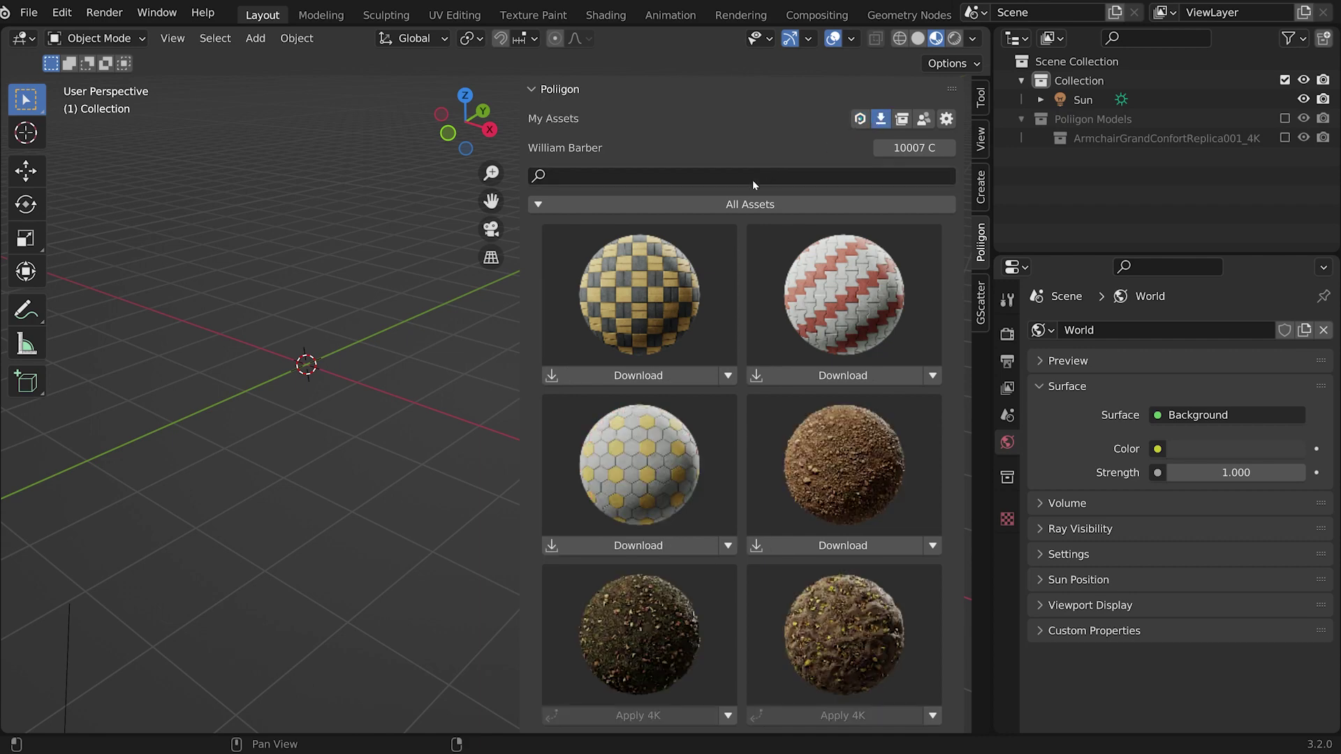
{"action": "left_click", "coordinate": [727, 204]}
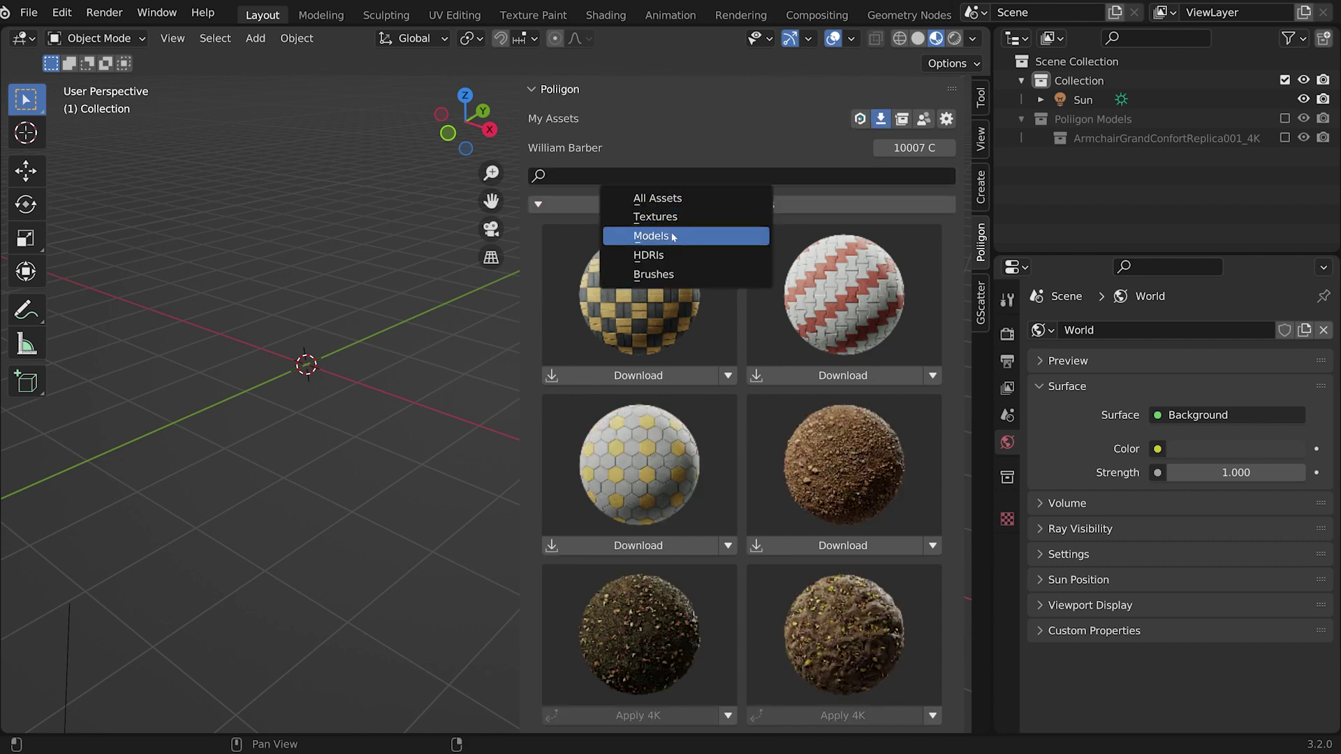
{"action": "left_click", "coordinate": [671, 236]}
{"action": "left_click", "coordinate": [757, 204]}
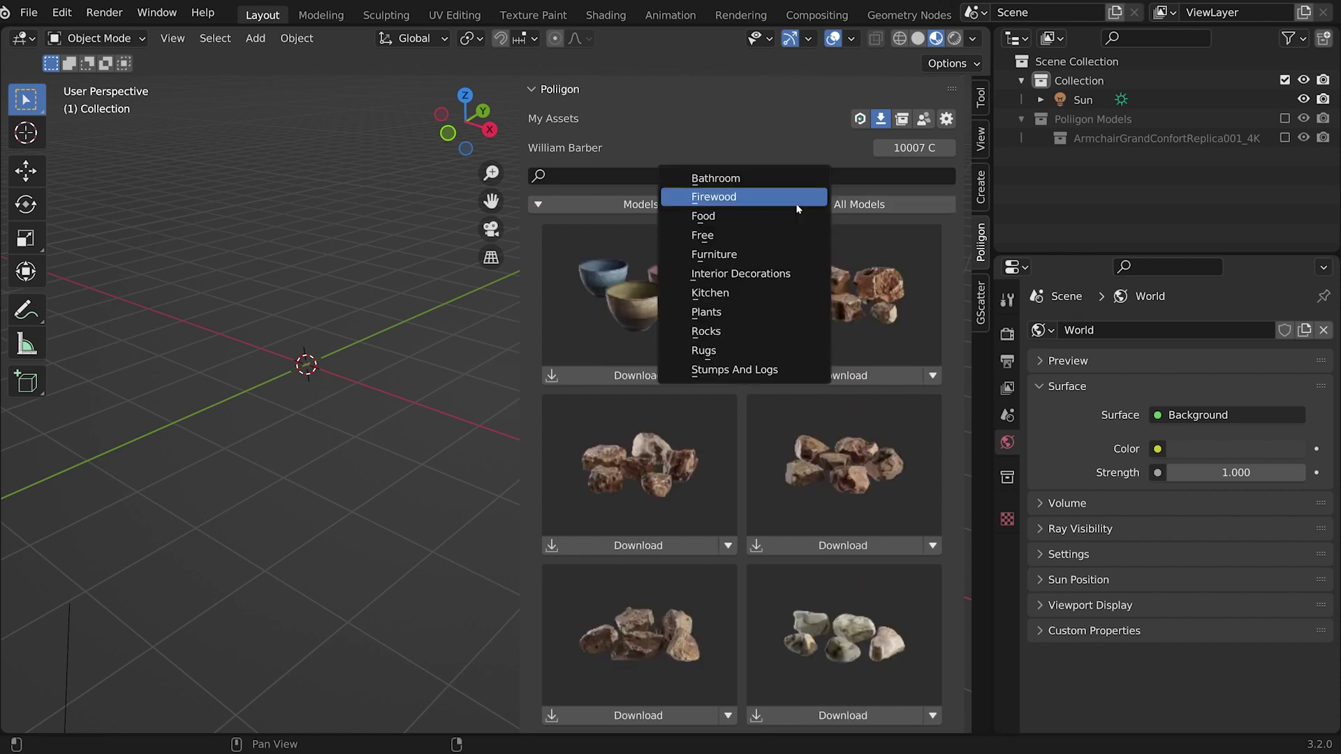
{"action": "left_click", "coordinate": [723, 255]}
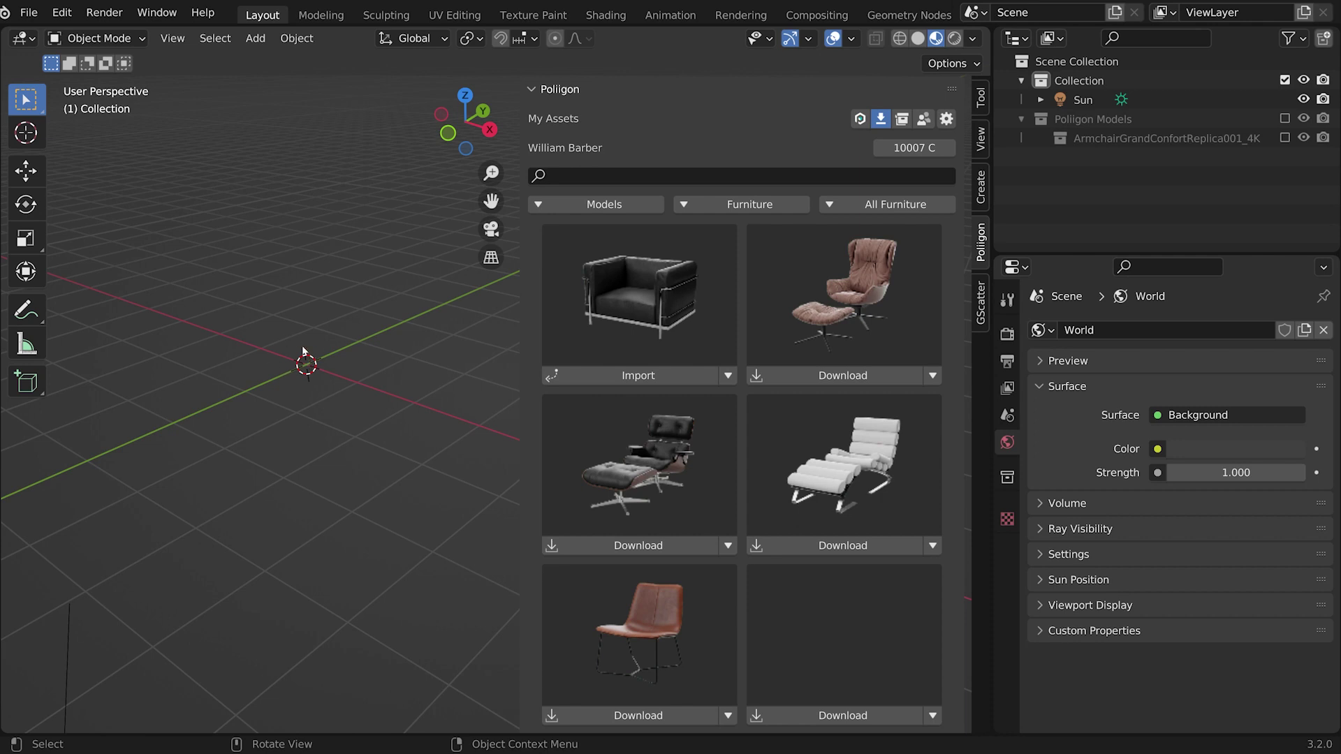
- Import the black ArmchairGrandConfortReplica001 model at 4K into the scene
{"action": "left_click", "coordinate": [623, 379]}
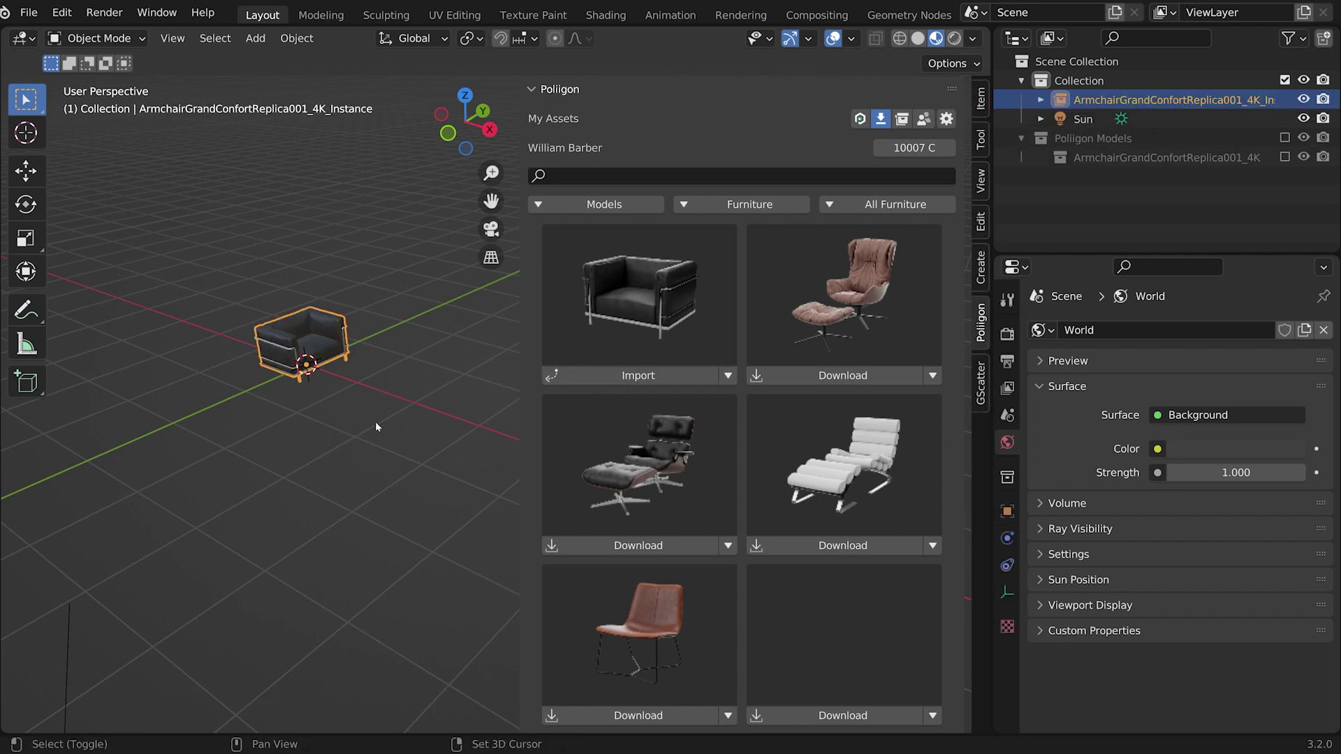
{"action": "scroll", "coordinate": [350, 405], "scroll_direction": "up", "scroll_amount": 3}
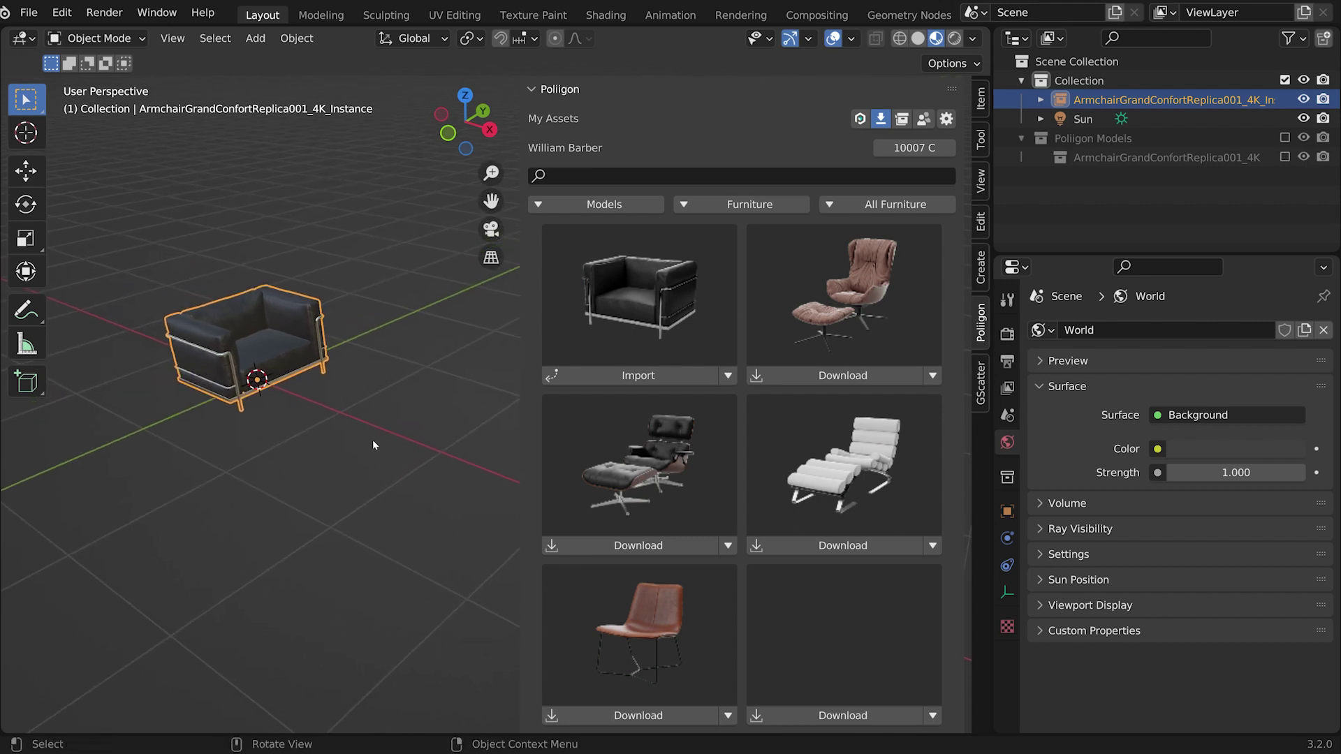
{"action": "key", "text": "g"}
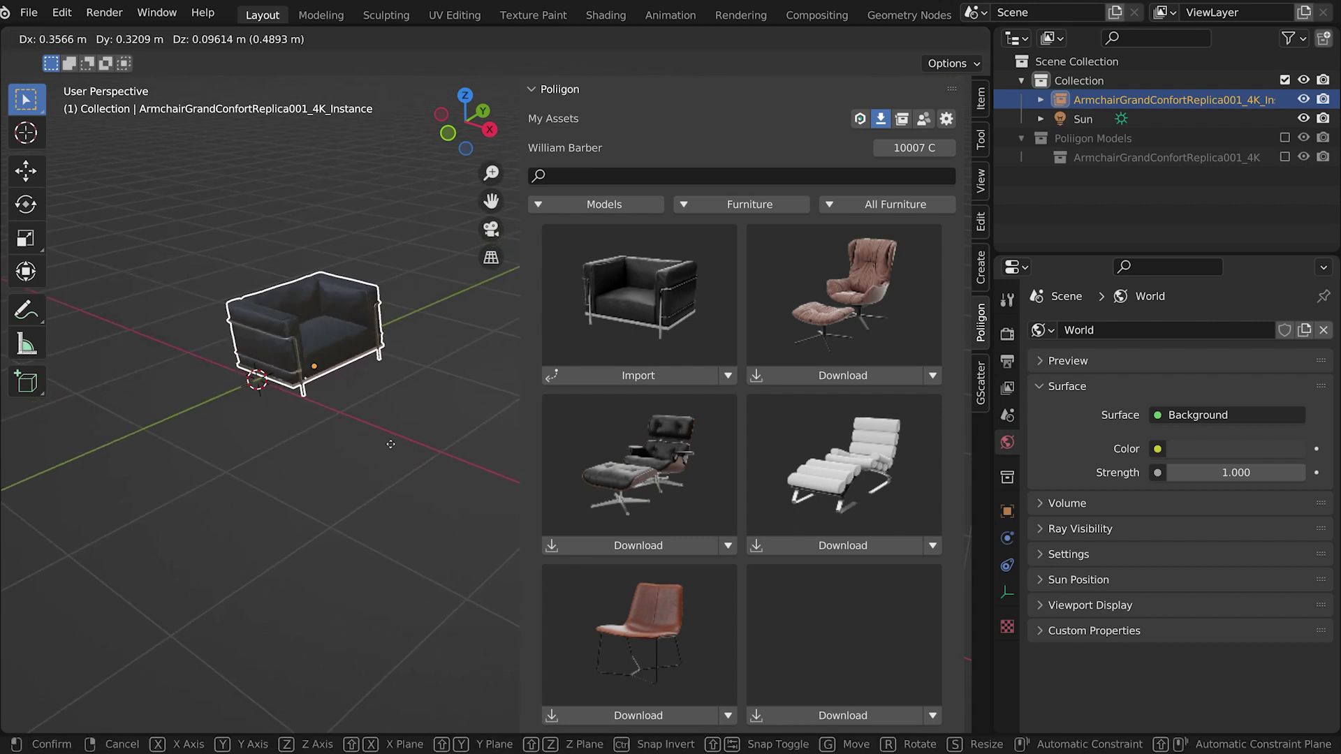
{"action": "key", "text": "Escape"}
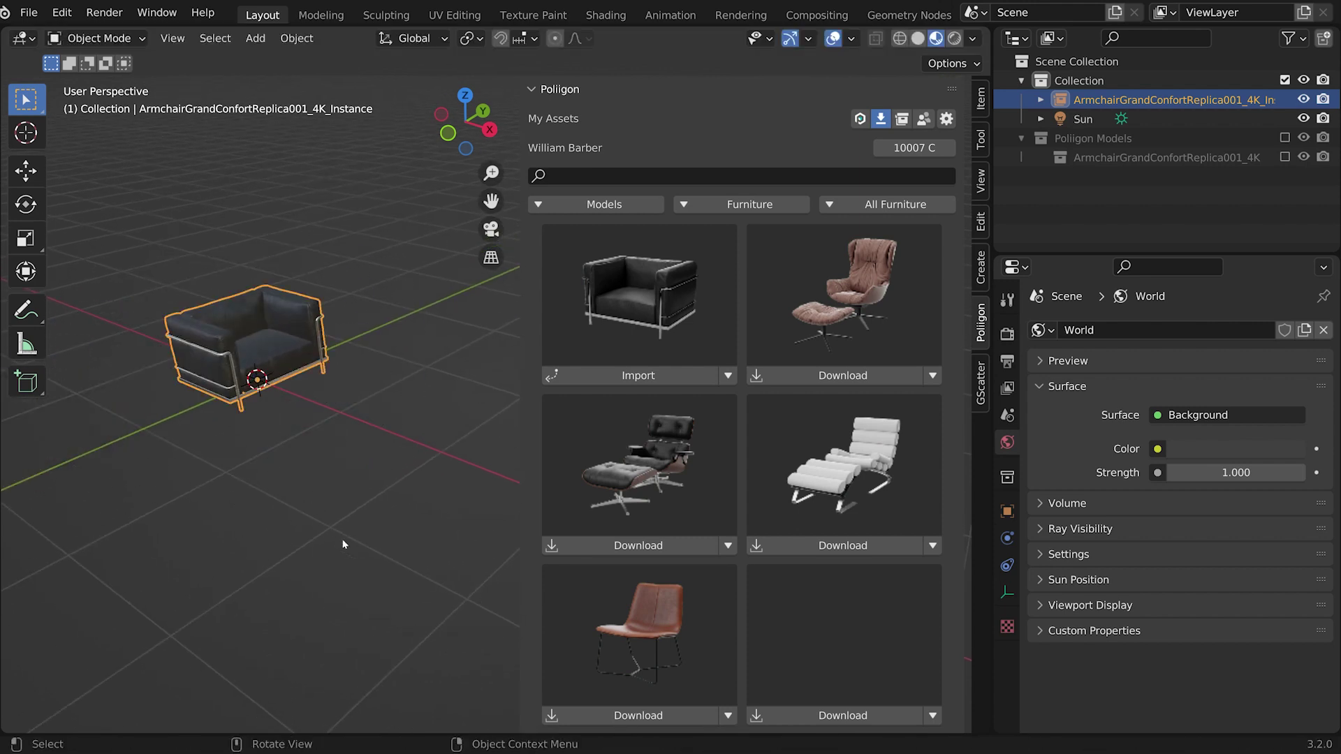
- Browse the owned furniture models and change the model category to Rocks
{"action": "scroll", "coordinate": [790, 409], "scroll_direction": "down", "scroll_amount": 5}
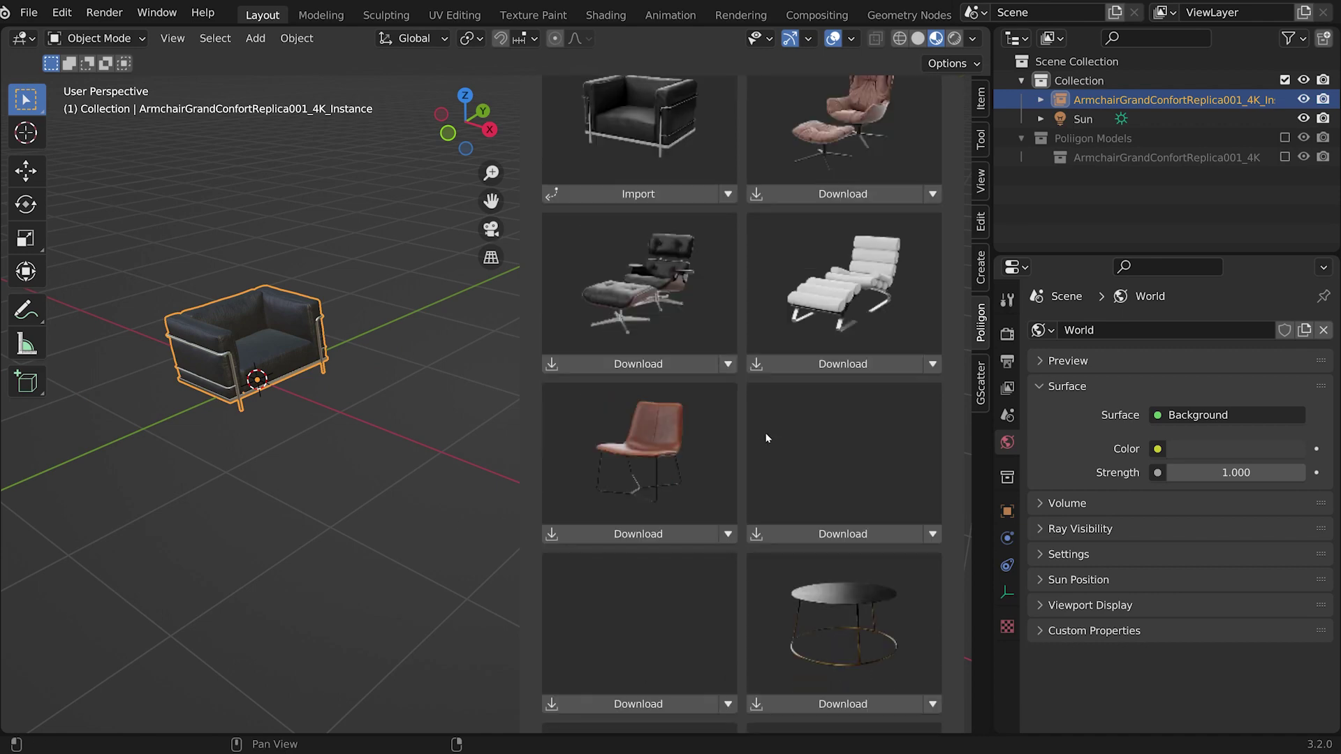
{"action": "scroll", "coordinate": [766, 438], "scroll_direction": "down", "scroll_amount": 5}
{"action": "scroll", "coordinate": [775, 513], "scroll_direction": "up", "scroll_amount": 9}
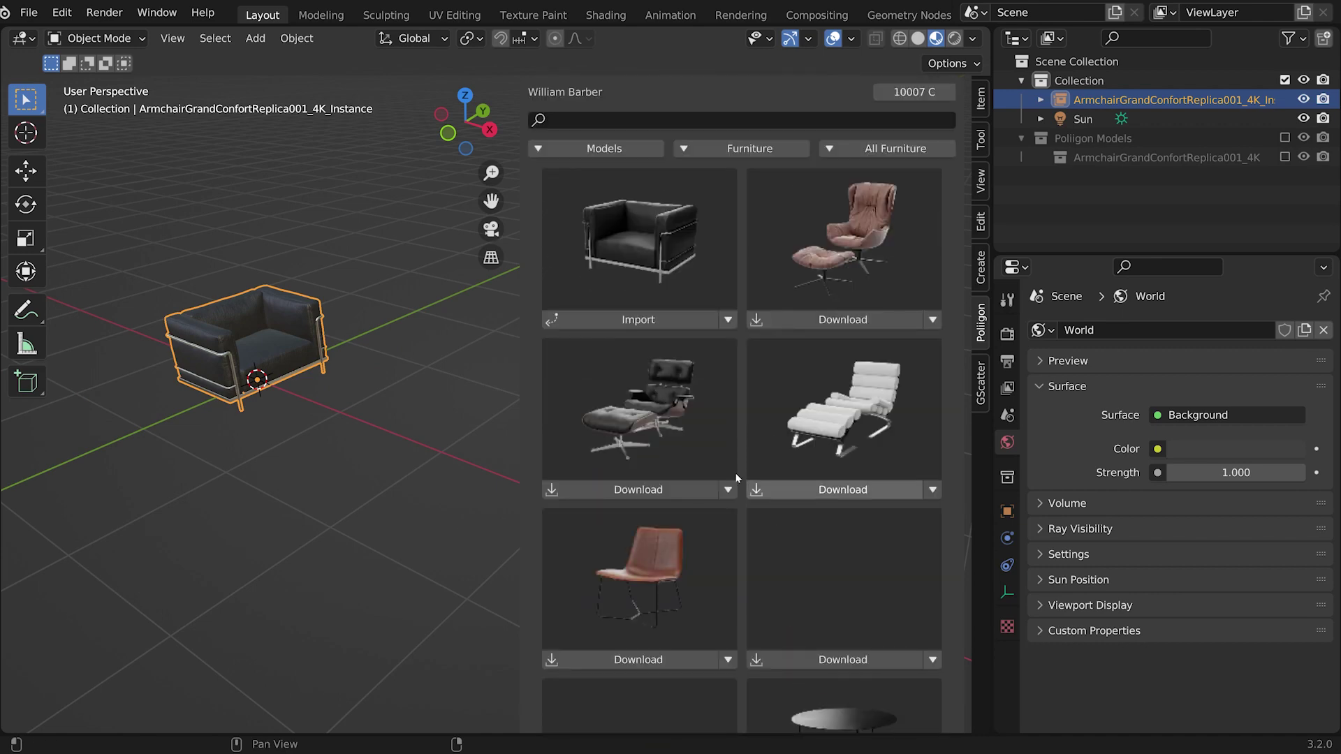
{"action": "scroll", "coordinate": [736, 472], "scroll_direction": "up", "scroll_amount": 2}
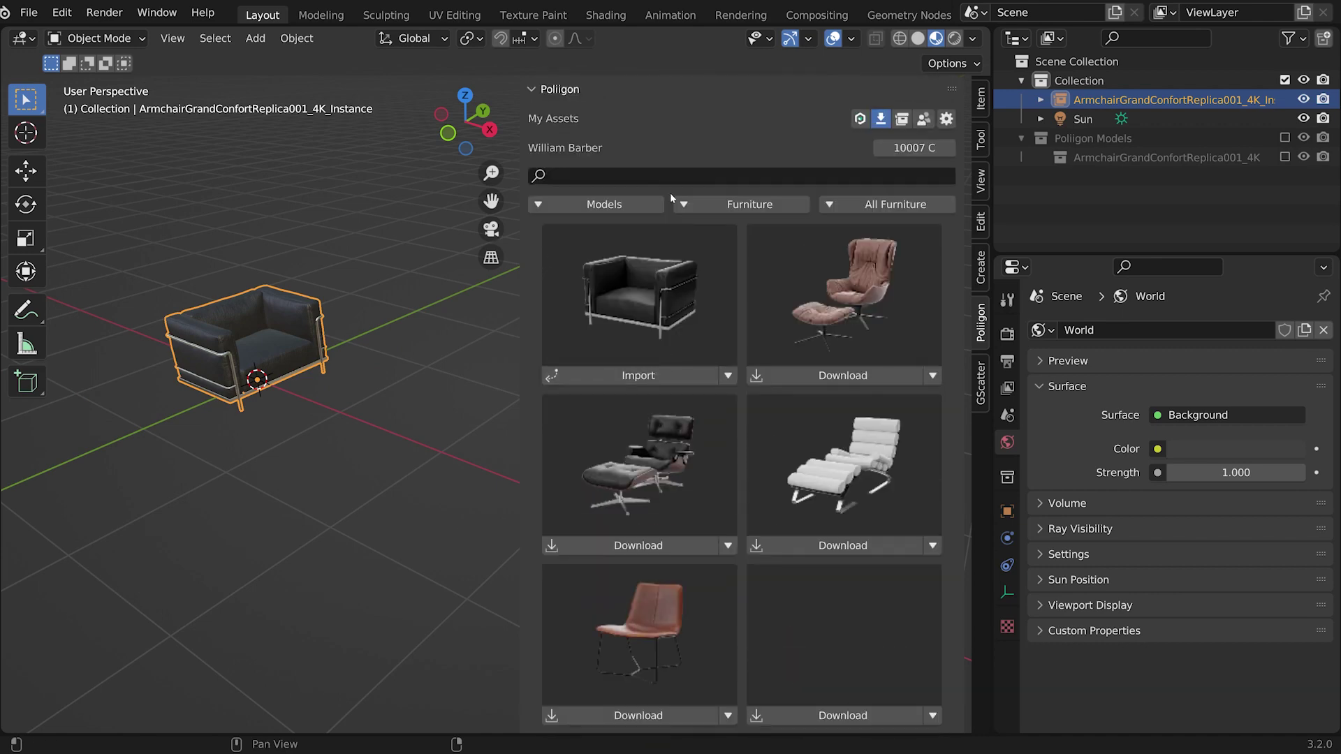
{"action": "left_click", "coordinate": [621, 205]}
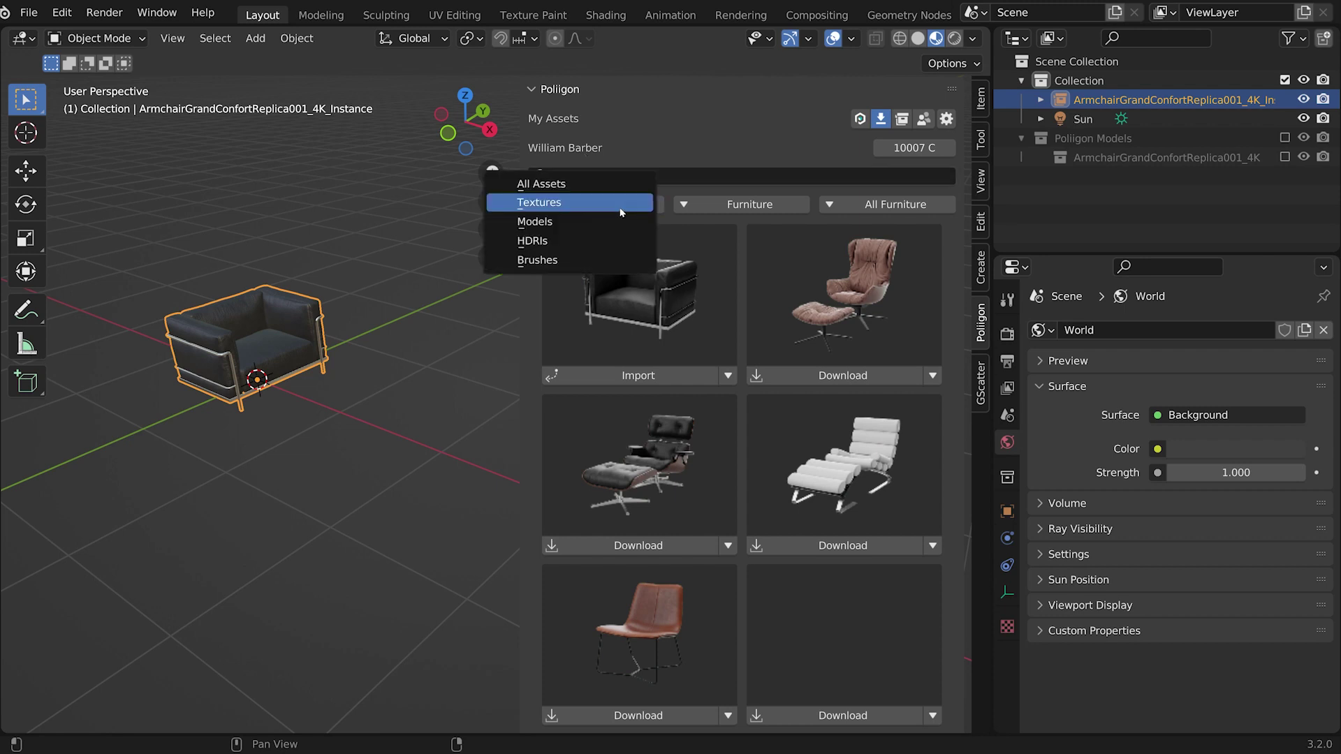
{"action": "left_click", "coordinate": [735, 206]}
{"action": "left_click", "coordinate": [692, 282]}
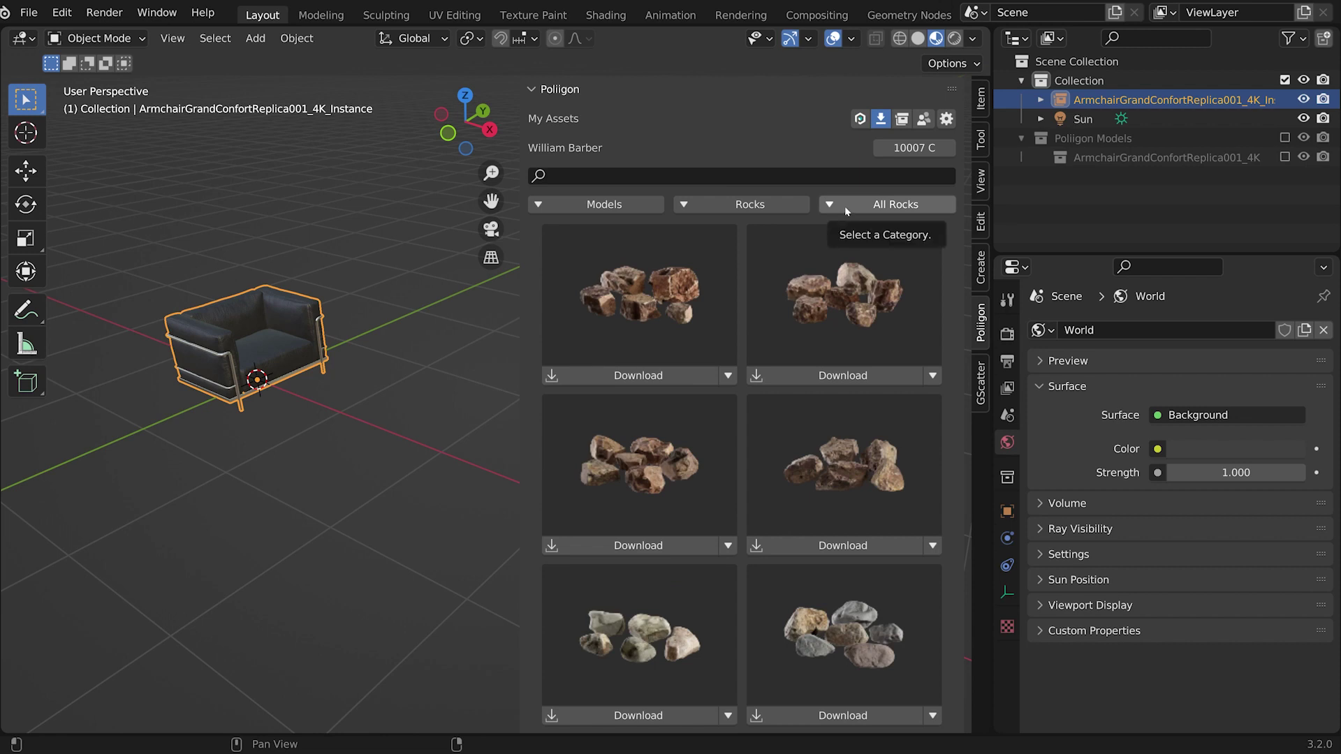
- Download and import the StonesDesertCollection001 rock model, and hide the sidebar to view the stones beside the armchair
{"action": "left_click", "coordinate": [646, 382]}
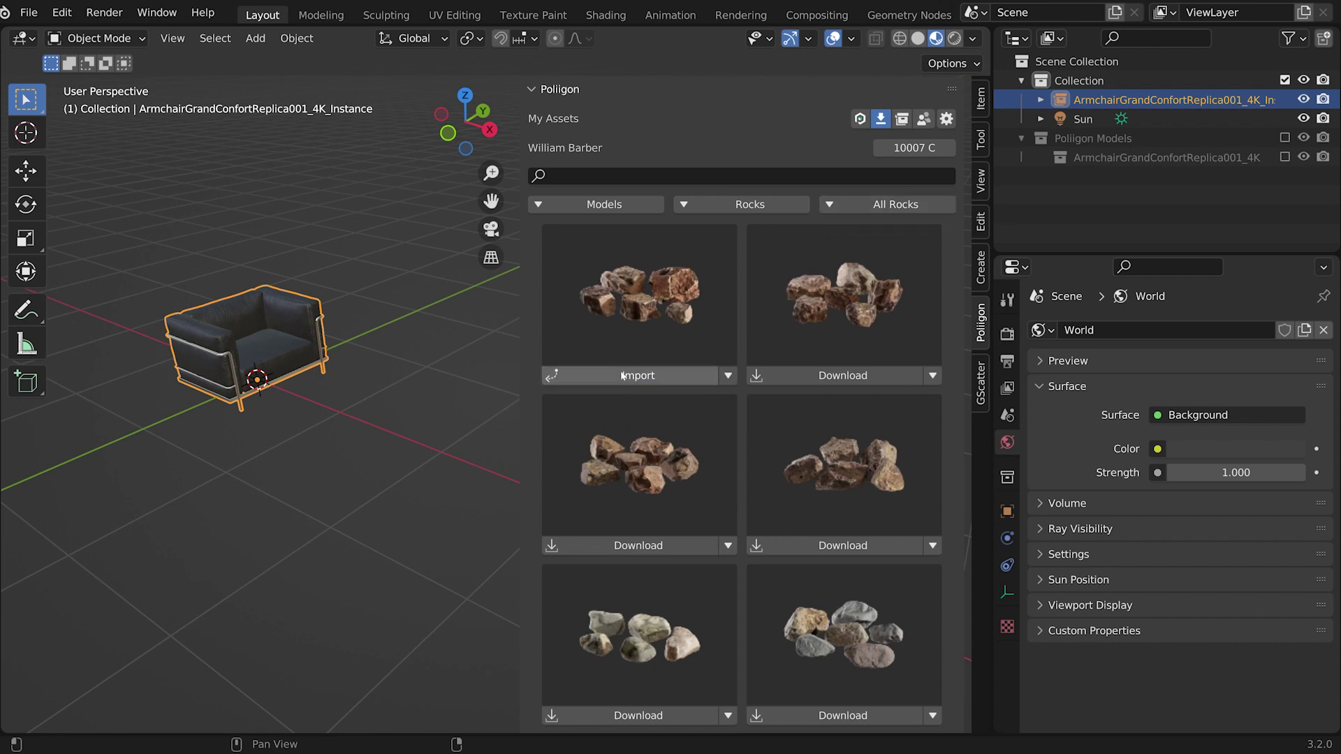
{"action": "left_click", "coordinate": [635, 377]}
{"action": "middle_click_drag", "start_coordinate": [220, 418], "coordinate": [460, 412]}
{"action": "scroll", "coordinate": [459, 412], "scroll_direction": "up", "scroll_amount": 3}
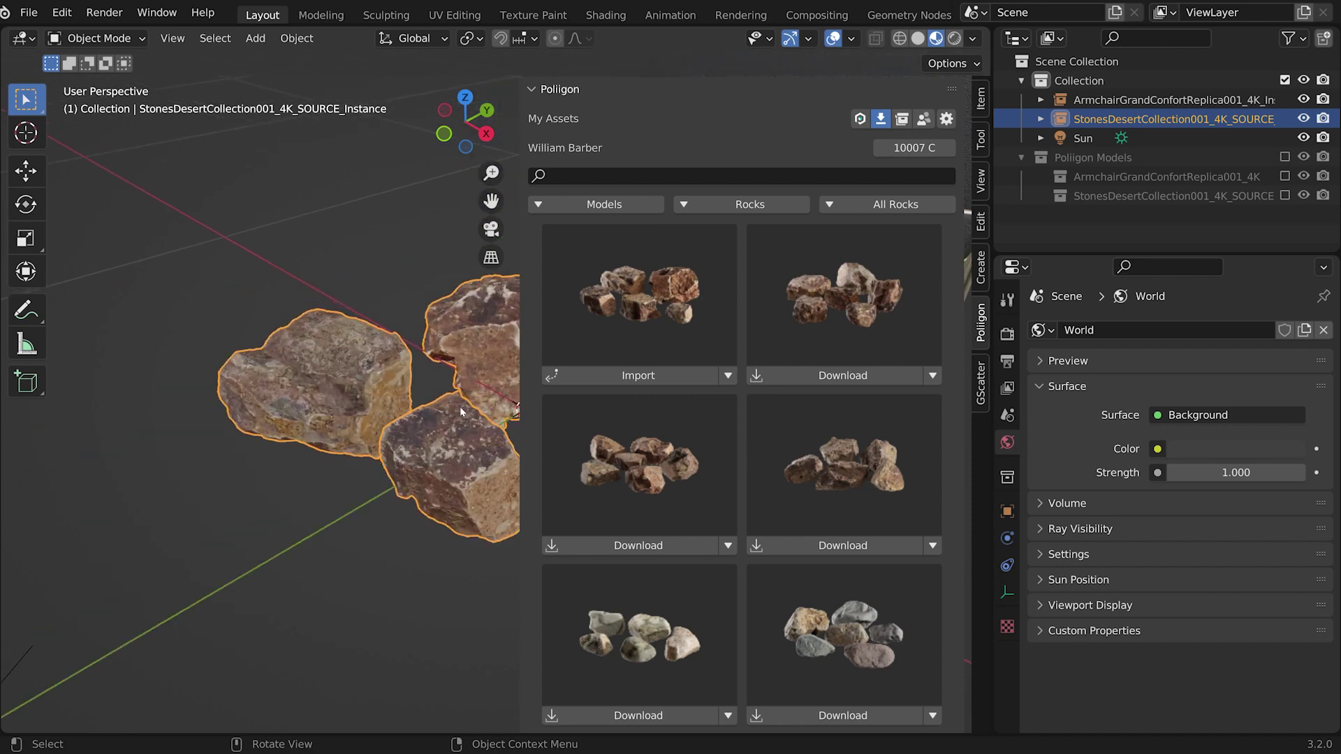
{"action": "key", "text": "n"}
{"action": "middle_click_drag", "start_coordinate": [670, 433], "coordinate": [690, 438]}
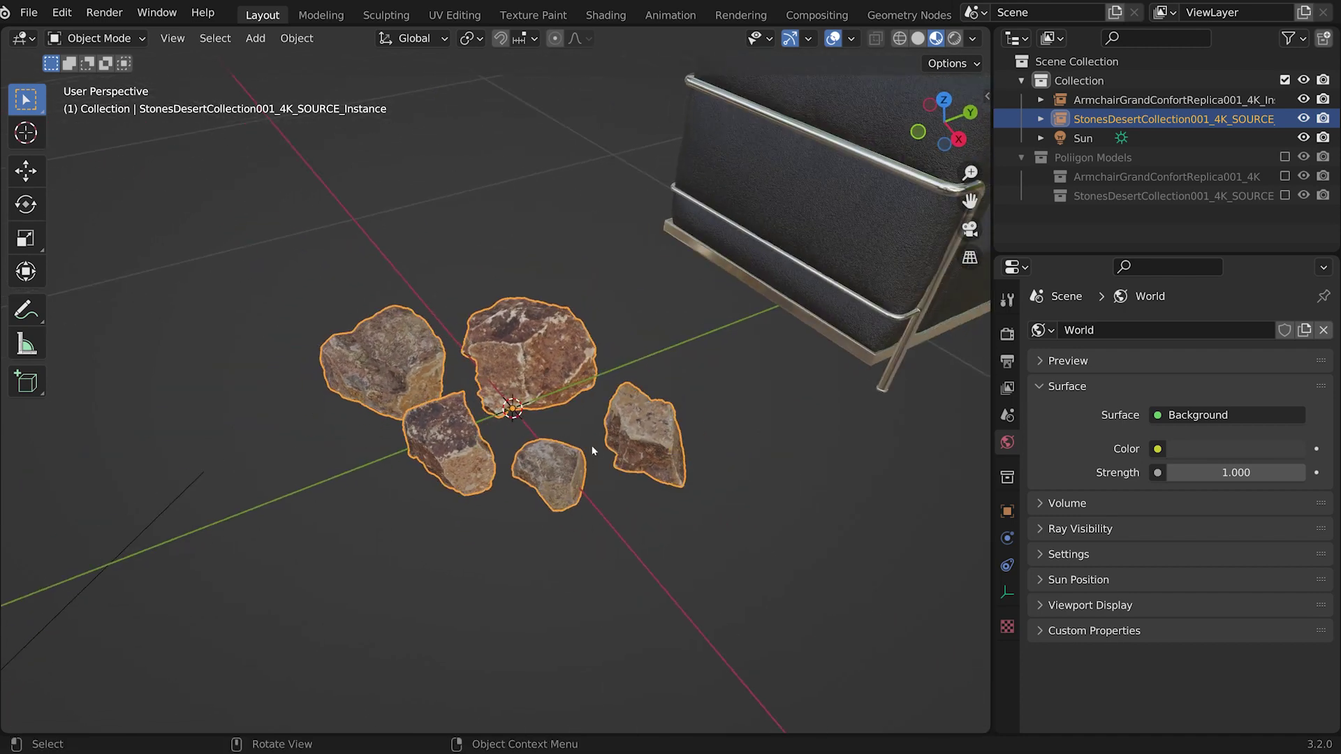
{"action": "scroll", "coordinate": [605, 472], "scroll_direction": "up", "scroll_amount": 2}
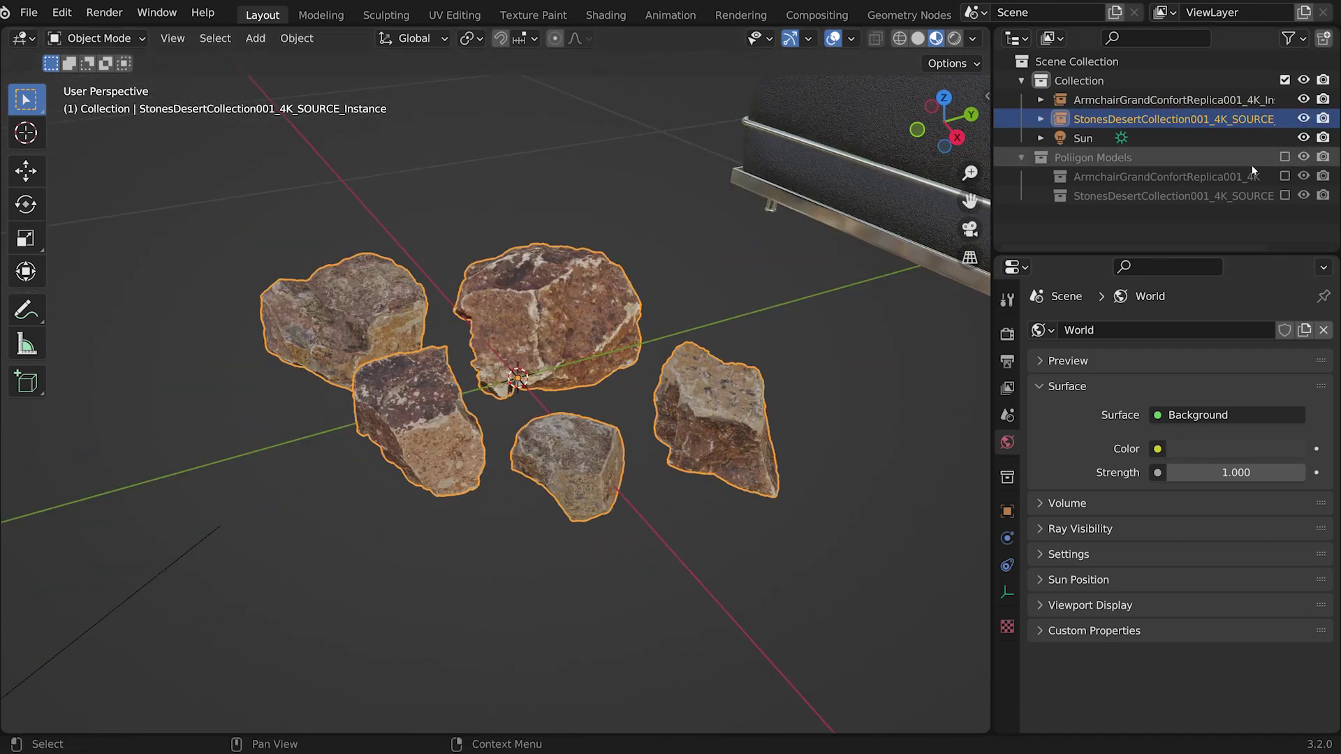
- Check the stones instance's empty object data settings and try scaling the instance
{"action": "left_click", "coordinate": [1010, 593]}
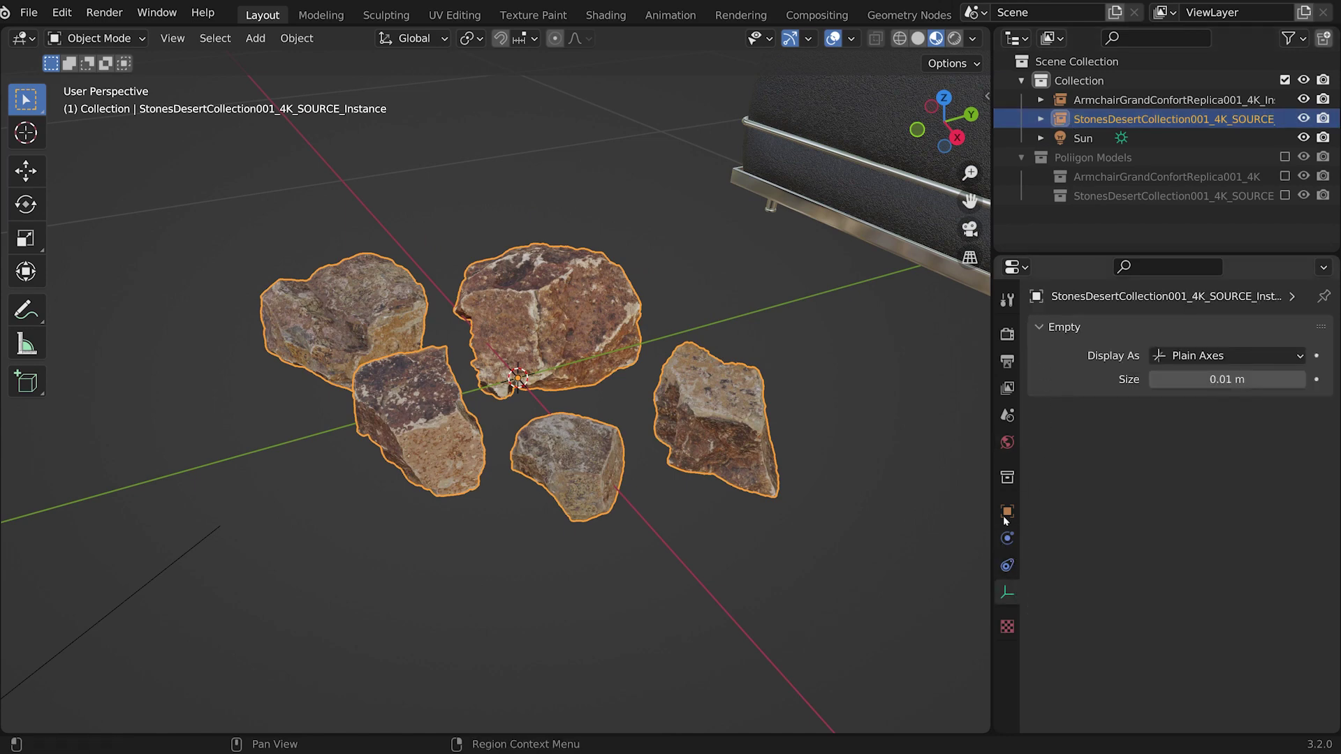
{"action": "key", "text": "s"}
{"action": "left_click", "coordinate": [698, 416]}
{"action": "mouse_move", "coordinate": [699, 415]}
{"action": "middle_mouse_down"}
{"action": "mouse_move", "coordinate": [766, 383]}
{"action": "mouse_move", "coordinate": [696, 395]}
{"action": "middle_mouse_up"}
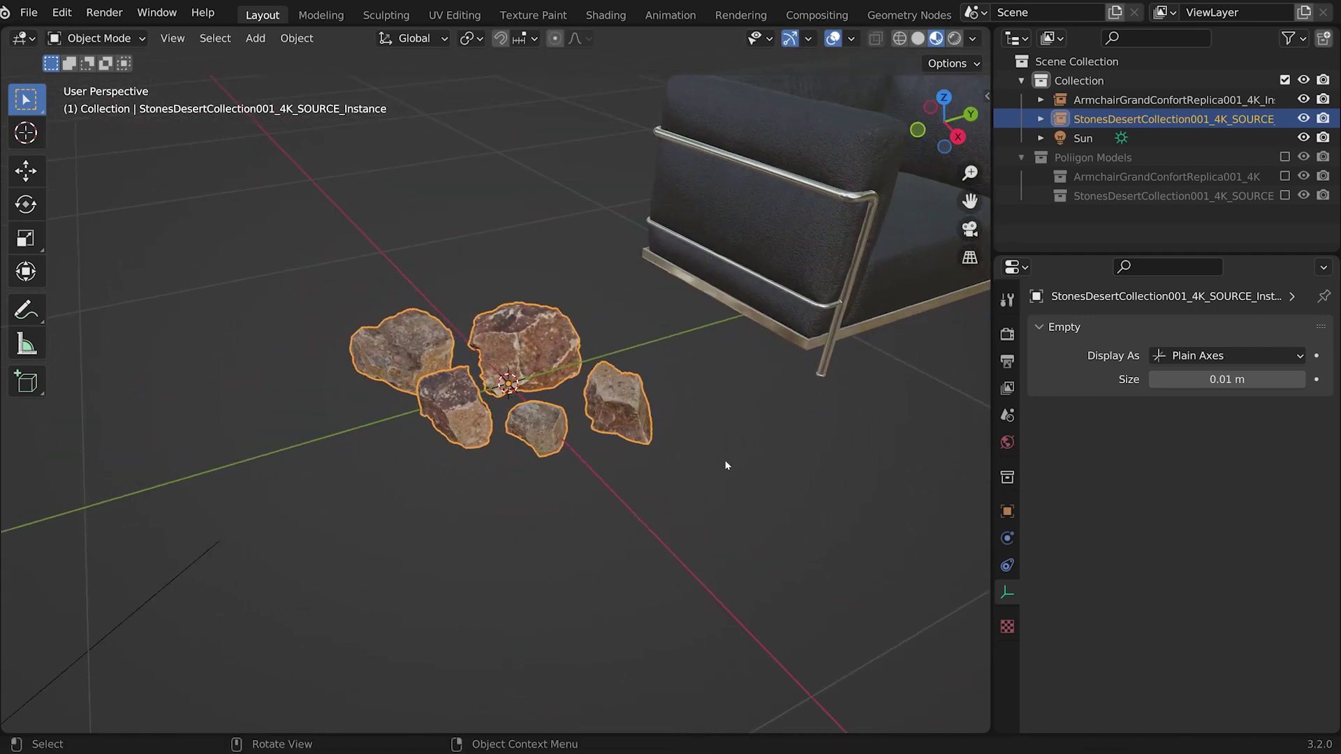
{"action": "middle_click_drag", "start_coordinate": [632, 344], "coordinate": [580, 381]}
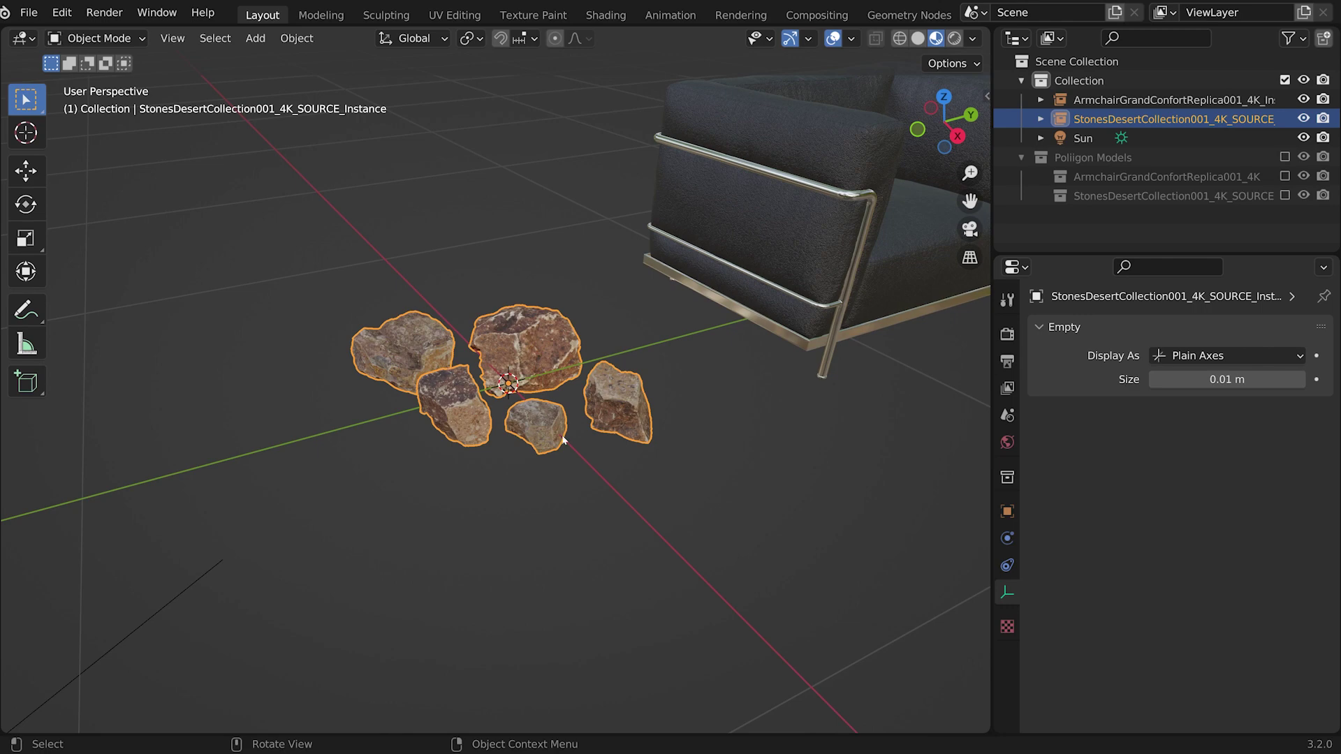
- Hide the stones instance in the viewport and renders, and enable StonesDesertCollection001_4K_SOURCE under Poliigon Models
{"action": "left_click", "coordinate": [1303, 119]}
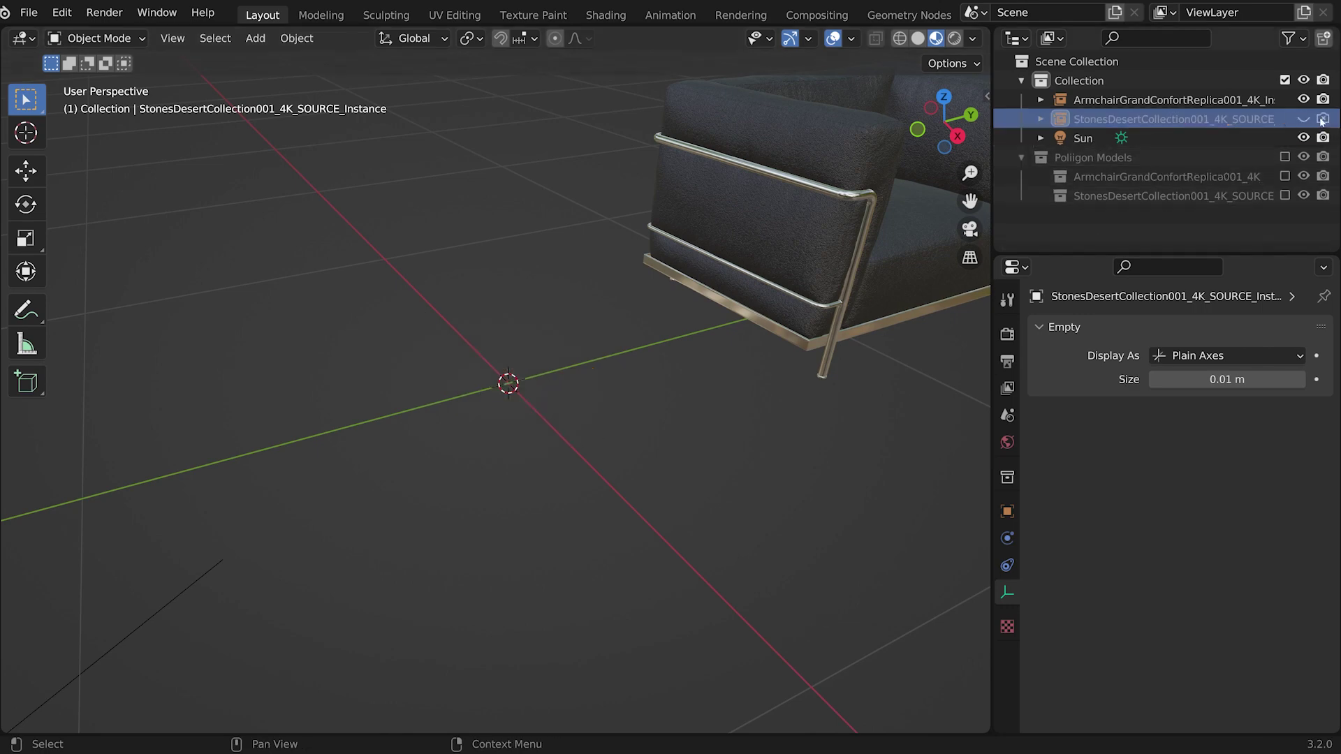
{"action": "left_click", "coordinate": [1323, 121]}
{"action": "left_click", "coordinate": [1286, 196]}
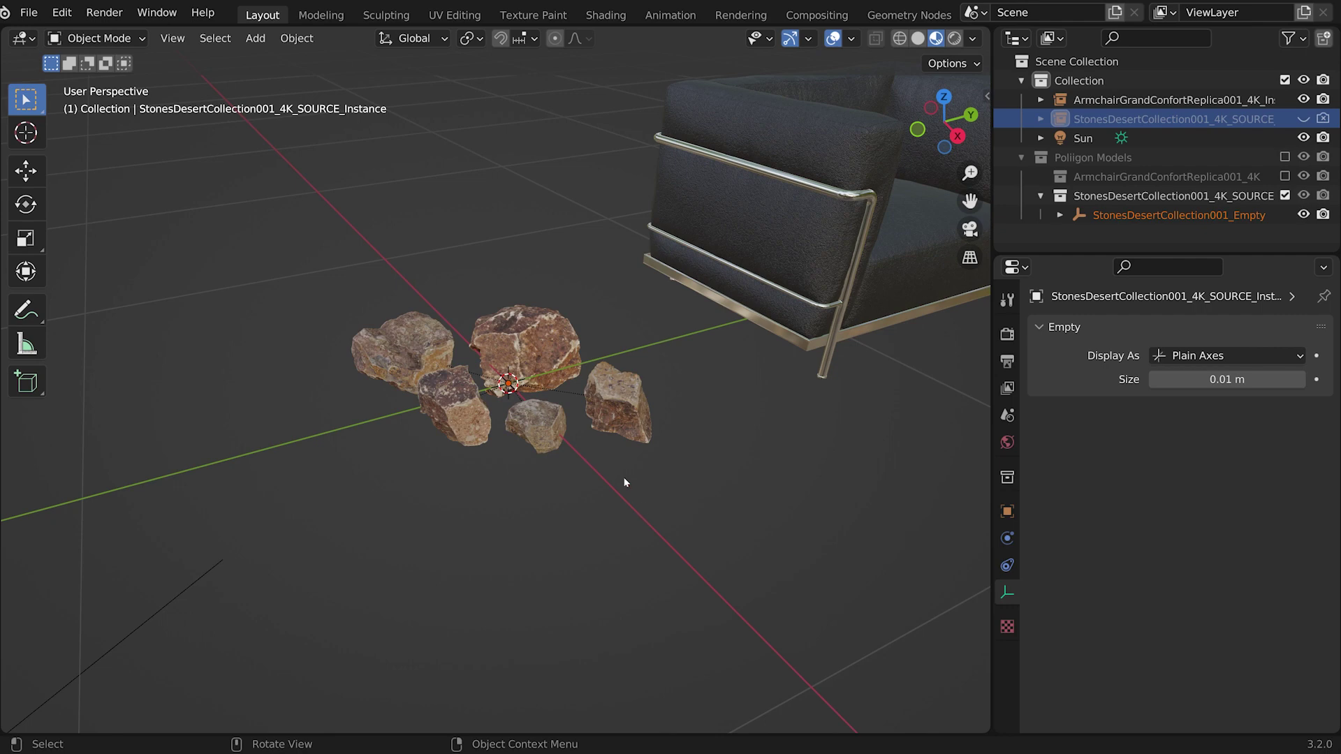
- Select the individual source stones one after another to check that they are separate objects
{"action": "left_click", "coordinate": [620, 429]}
{"action": "left_click", "coordinate": [544, 372]}
{"action": "left_click", "coordinate": [411, 356]}
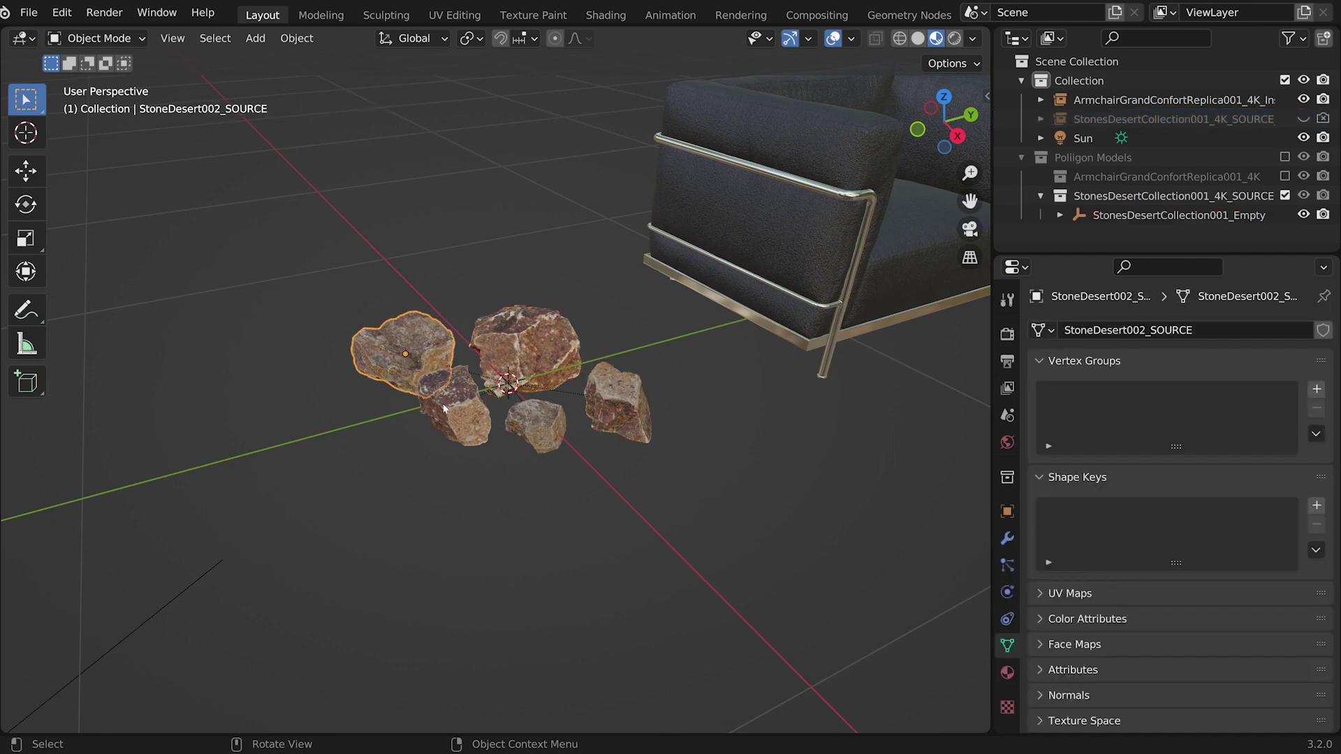
{"action": "left_click", "coordinate": [459, 404]}
{"action": "left_click", "coordinate": [531, 438]}
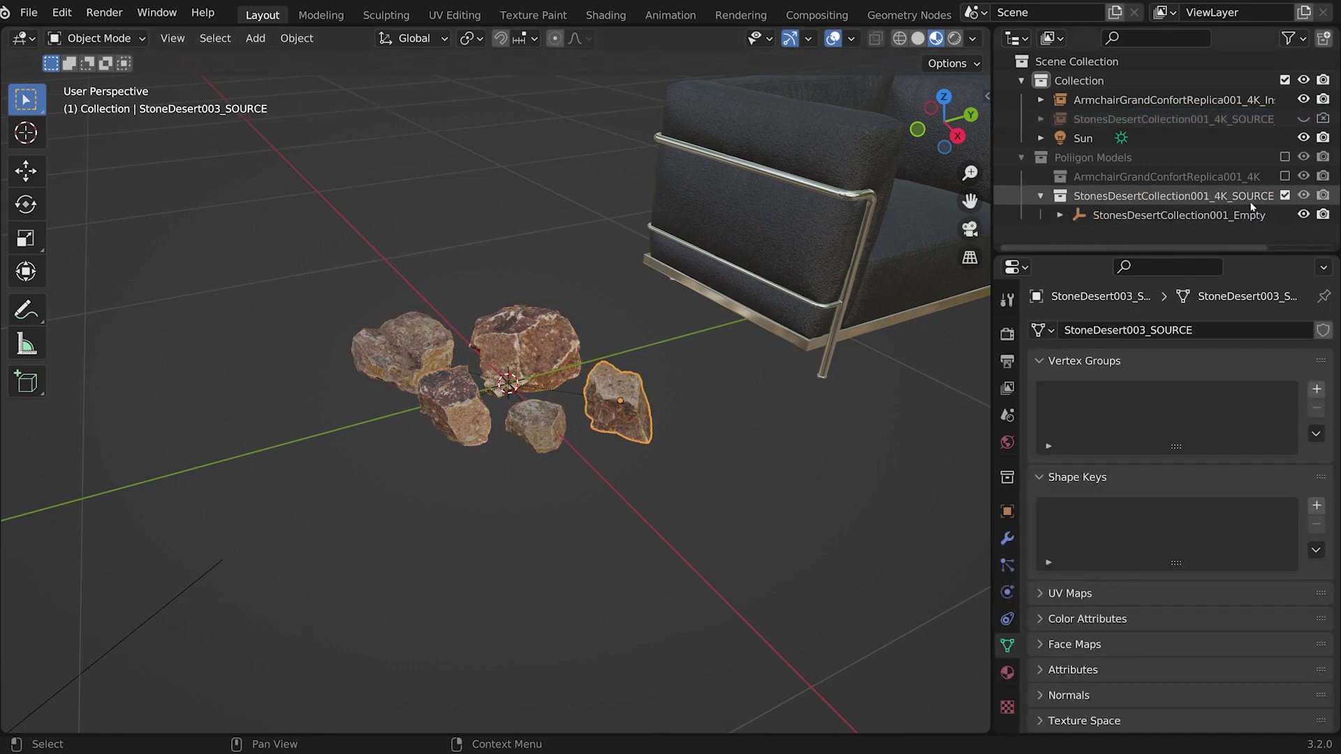
- Exclude the stones source collection again, collapse the Poliigon Models collection and unhide the stones instance
{"action": "left_click", "coordinate": [1283, 195]}
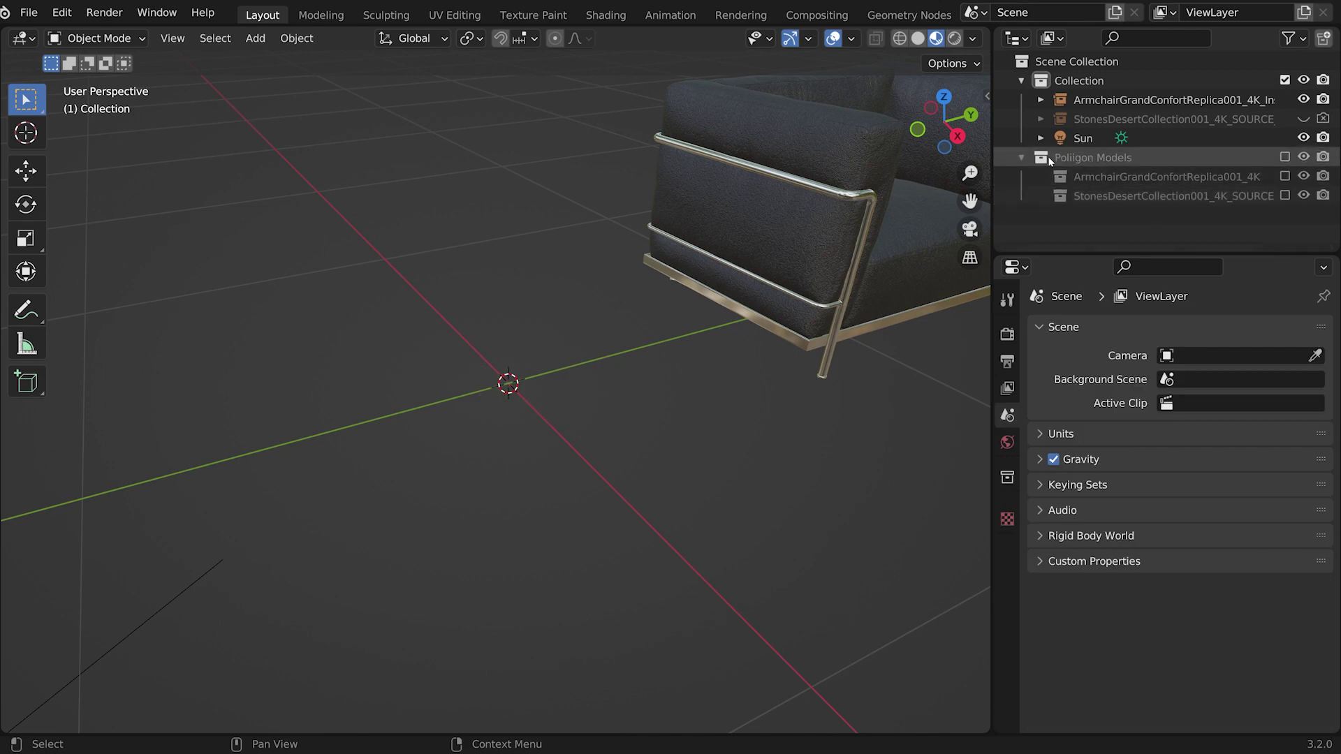
{"action": "left_click", "coordinate": [1142, 182]}
{"action": "left_click", "coordinate": [1140, 191], "text": "ctrl"}
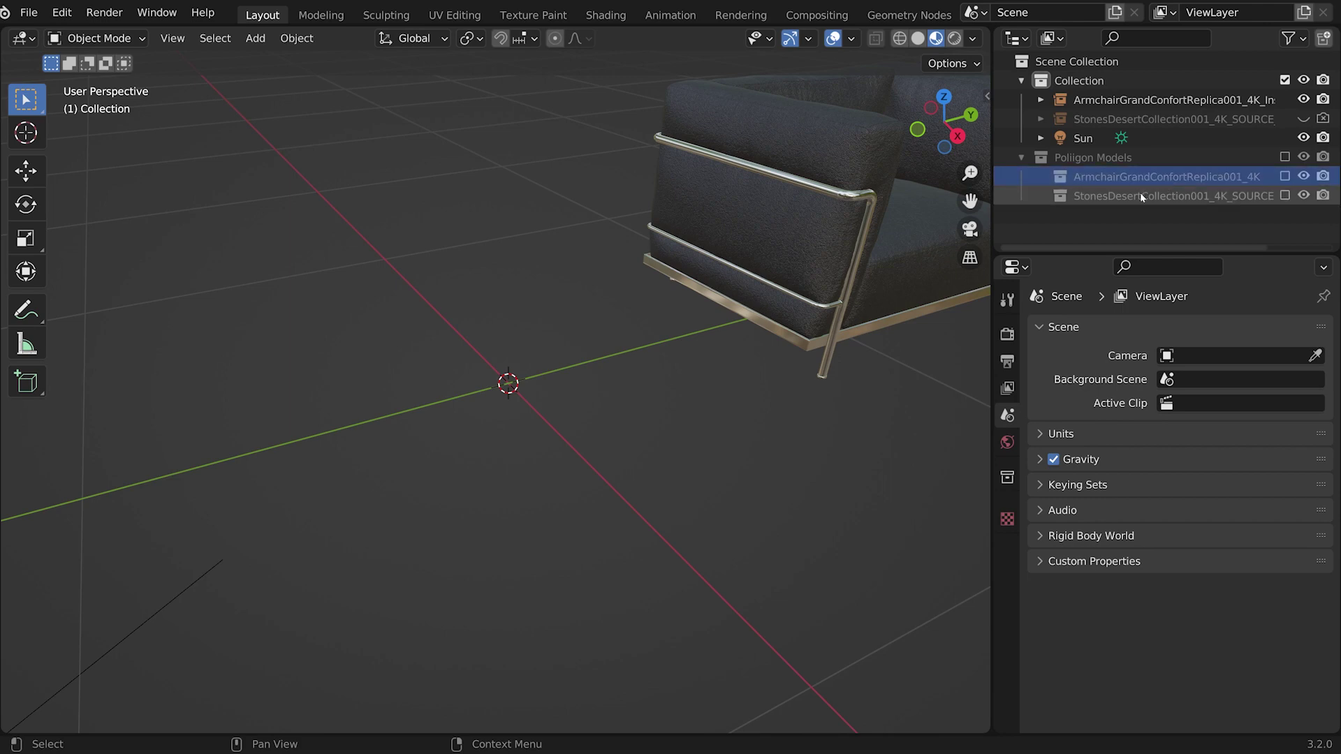
{"action": "left_click", "coordinate": [1021, 157]}
{"action": "left_click", "coordinate": [1303, 119]}
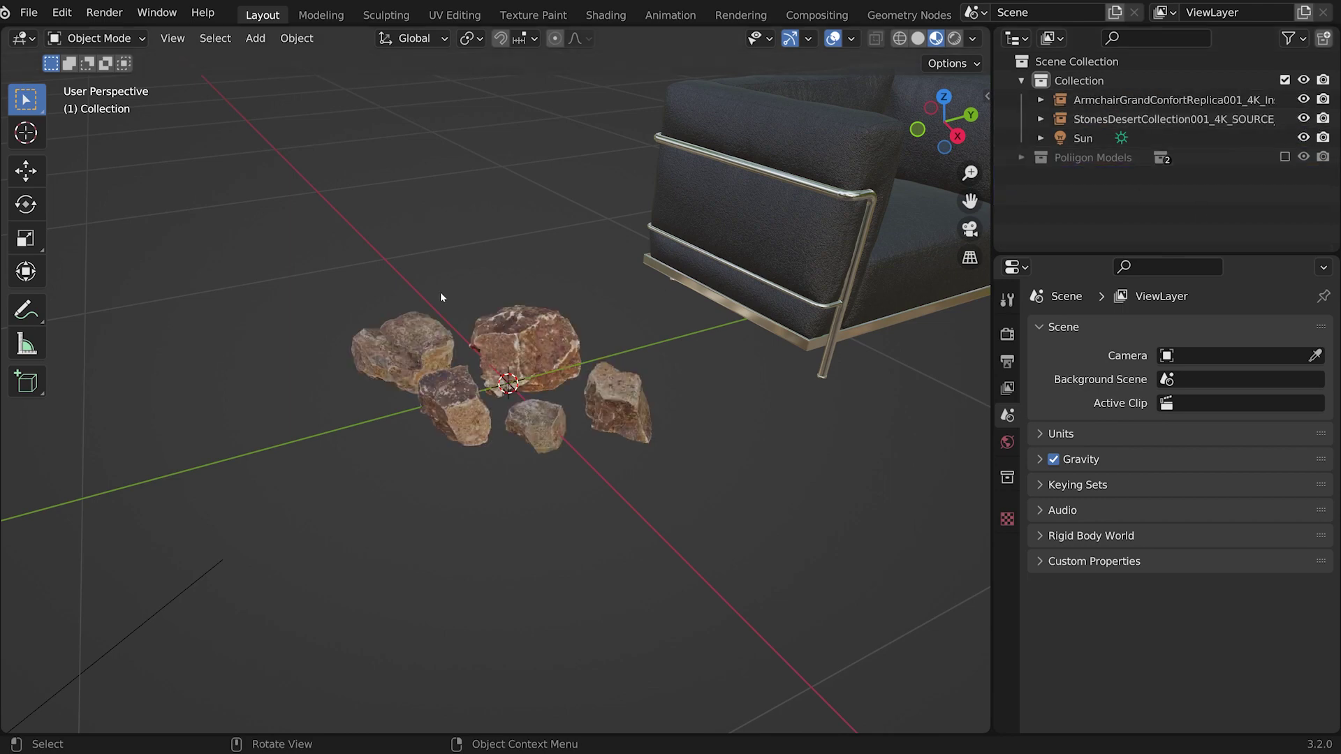
- Try moving the stones instance and the armchair instance as whole objects
{"action": "left_click", "coordinate": [528, 321]}
{"action": "key", "text": "g"}
{"action": "key", "text": "Escape"}
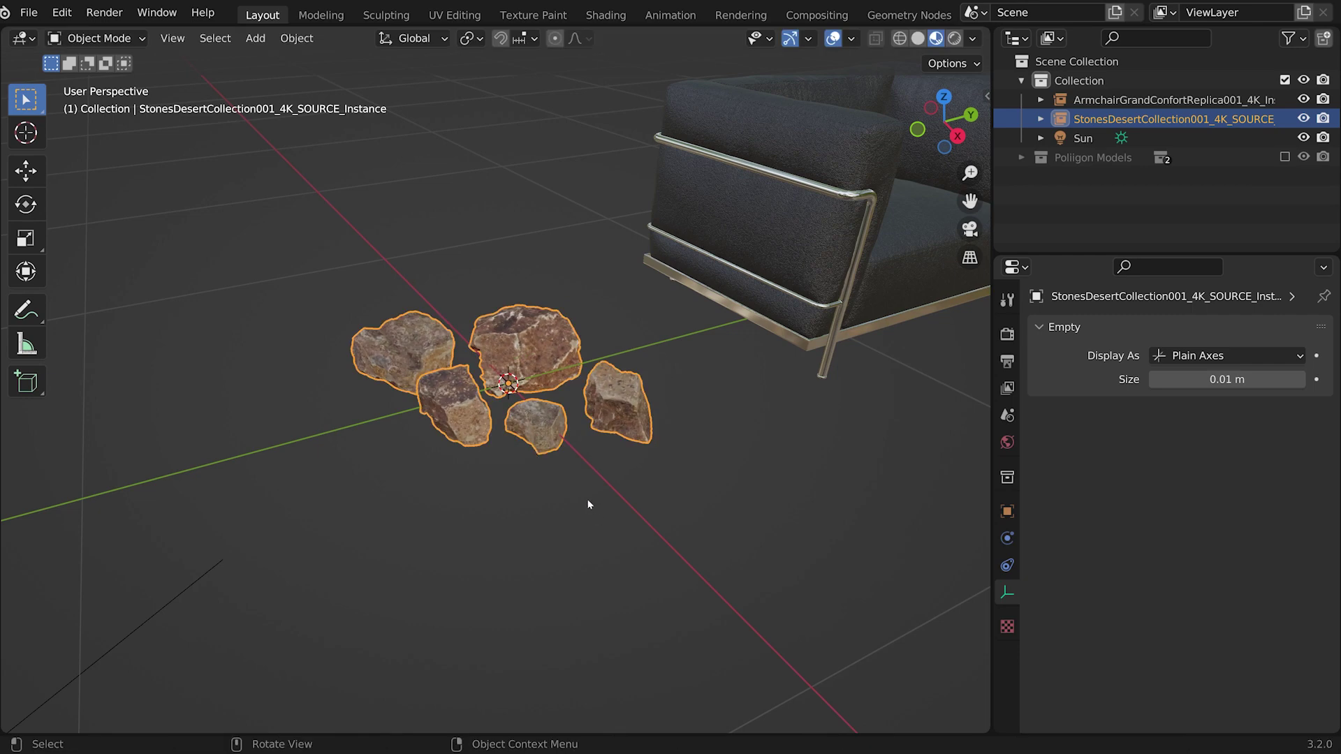
{"action": "middle_click_drag", "start_coordinate": [591, 503], "coordinate": [449, 526]}
{"action": "left_click", "coordinate": [498, 457]}
{"action": "middle_click_drag", "start_coordinate": [531, 493], "coordinate": [531, 536]}
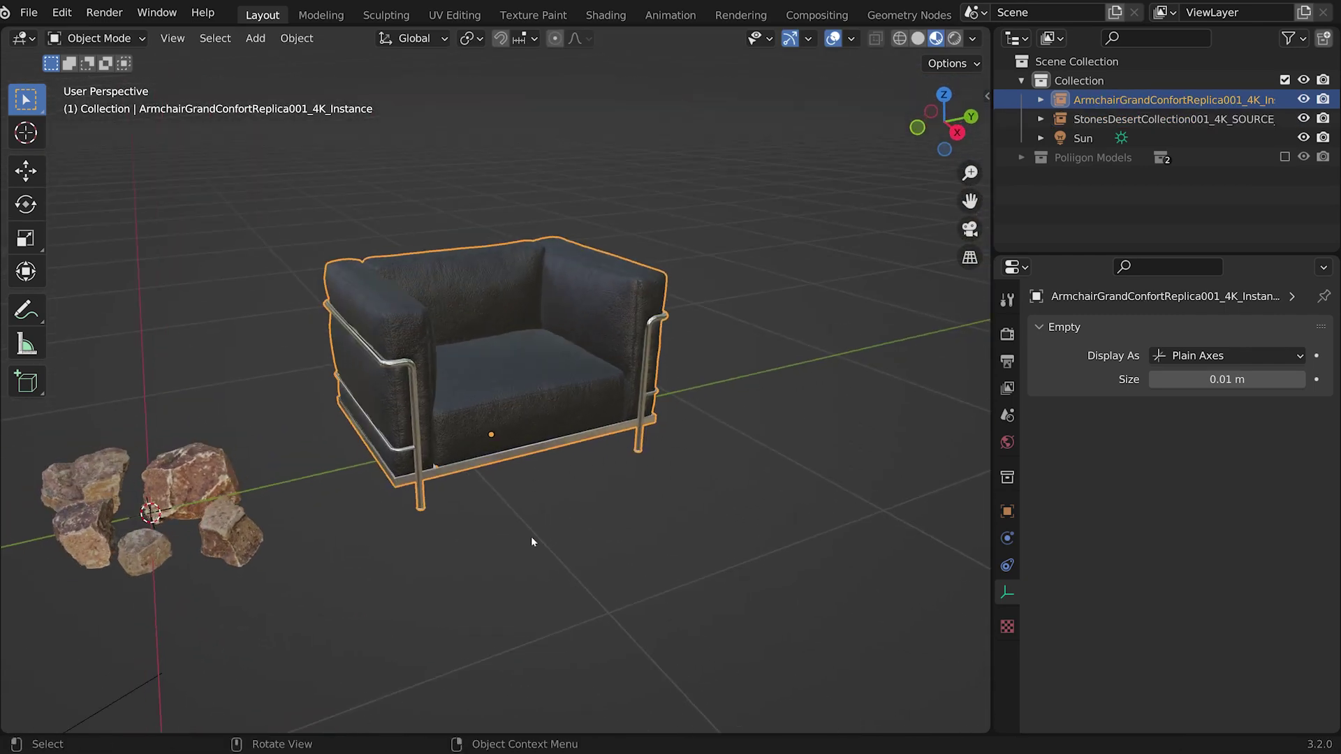
{"action": "key", "text": "g"}
{"action": "key", "text": "Escape"}
{"action": "middle_click_drag", "start_coordinate": [493, 646], "coordinate": [585, 521]}
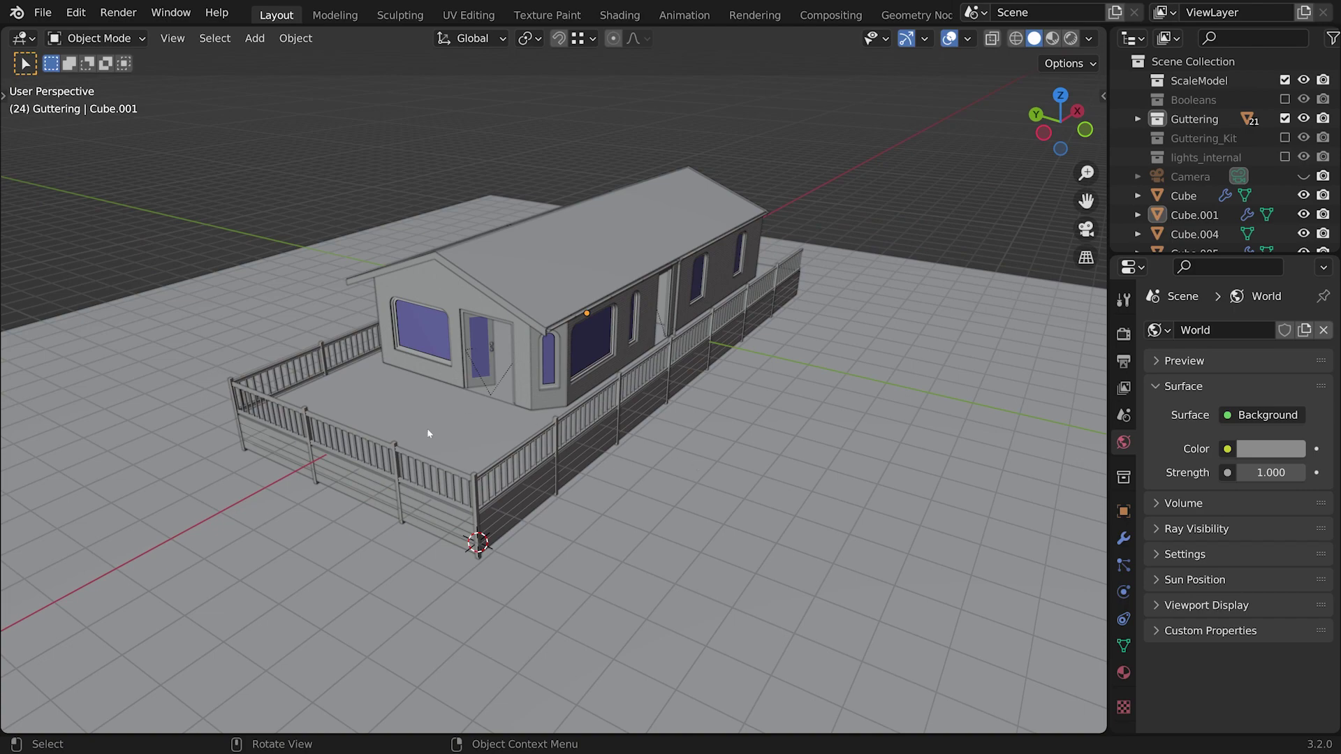
- Open the Poliigon add-on in the house scene's sidebar and widen the sidebar
{"action": "middle_click_drag", "start_coordinate": [644, 471], "coordinate": [739, 449]}
{"action": "scroll", "coordinate": [752, 438], "scroll_direction": "down", "scroll_amount": 3}
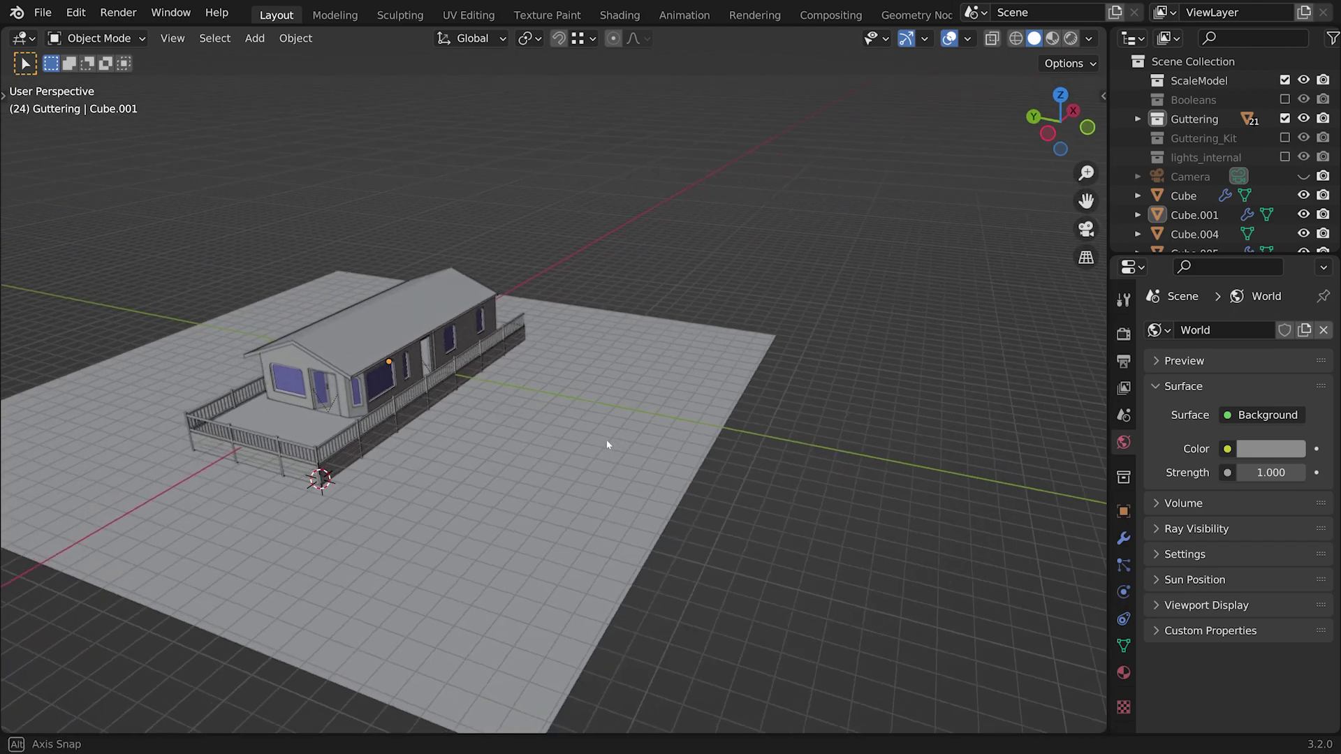
{"action": "middle_click_drag", "start_coordinate": [742, 291], "coordinate": [712, 294]}
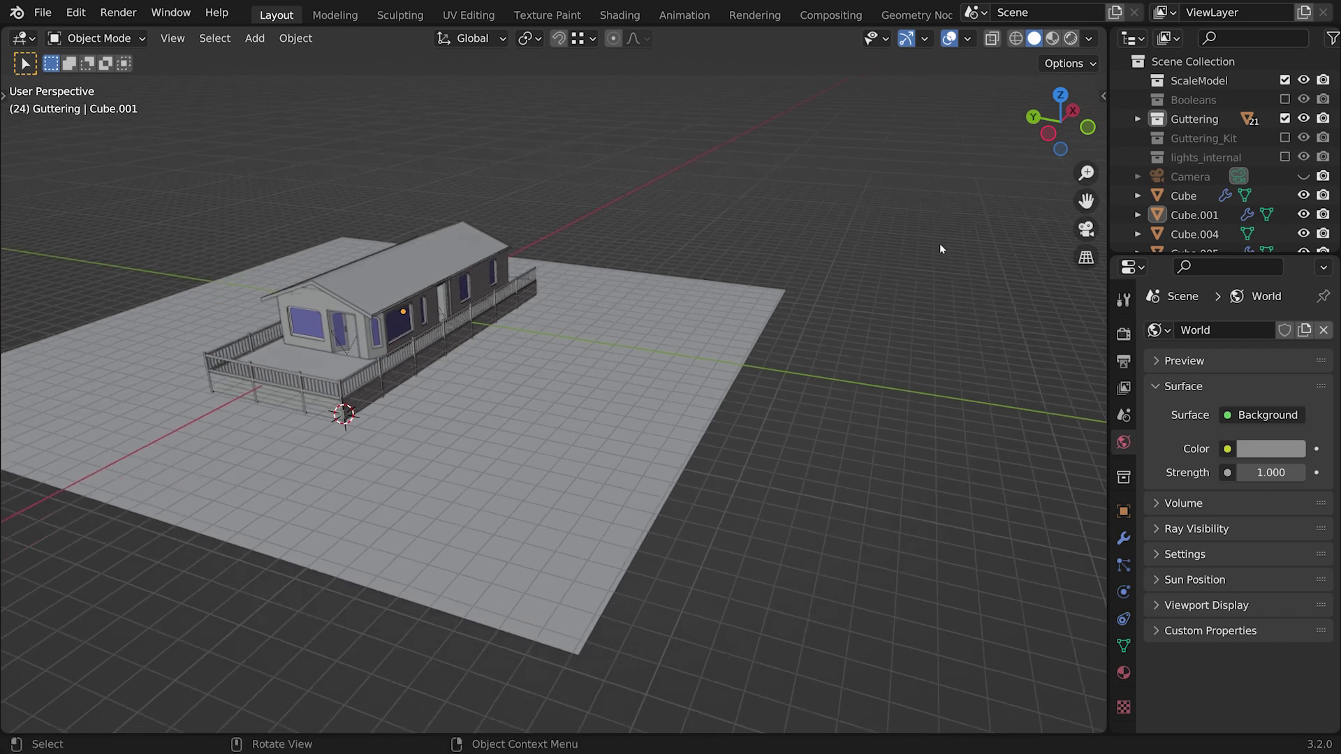
{"action": "key", "text": "n"}
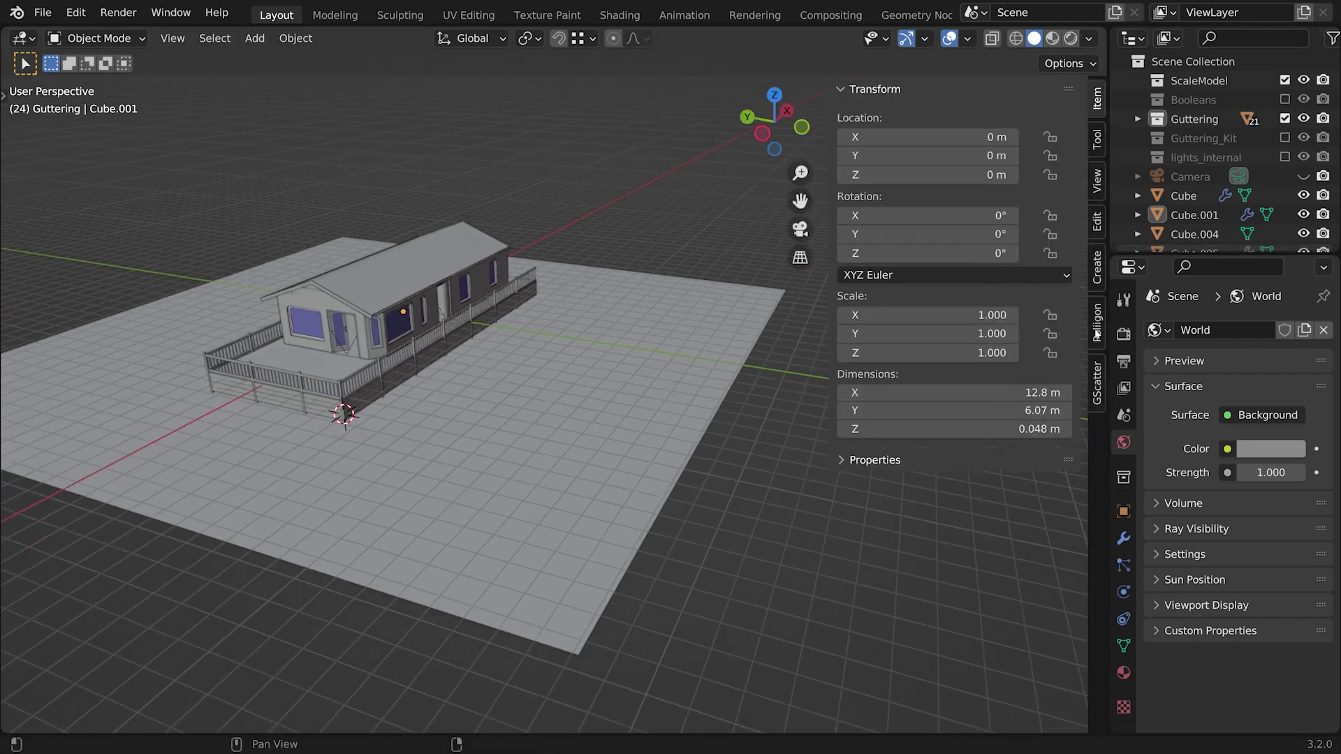
{"action": "left_click", "coordinate": [1096, 329]}
{"action": "left_click_drag", "start_coordinate": [829, 283], "coordinate": [656, 291]}
- Filter the Poliigon asset library to HDRIs and look through the first page of results
{"action": "left_click", "coordinate": [778, 204]}
{"action": "left_click", "coordinate": [754, 179]}
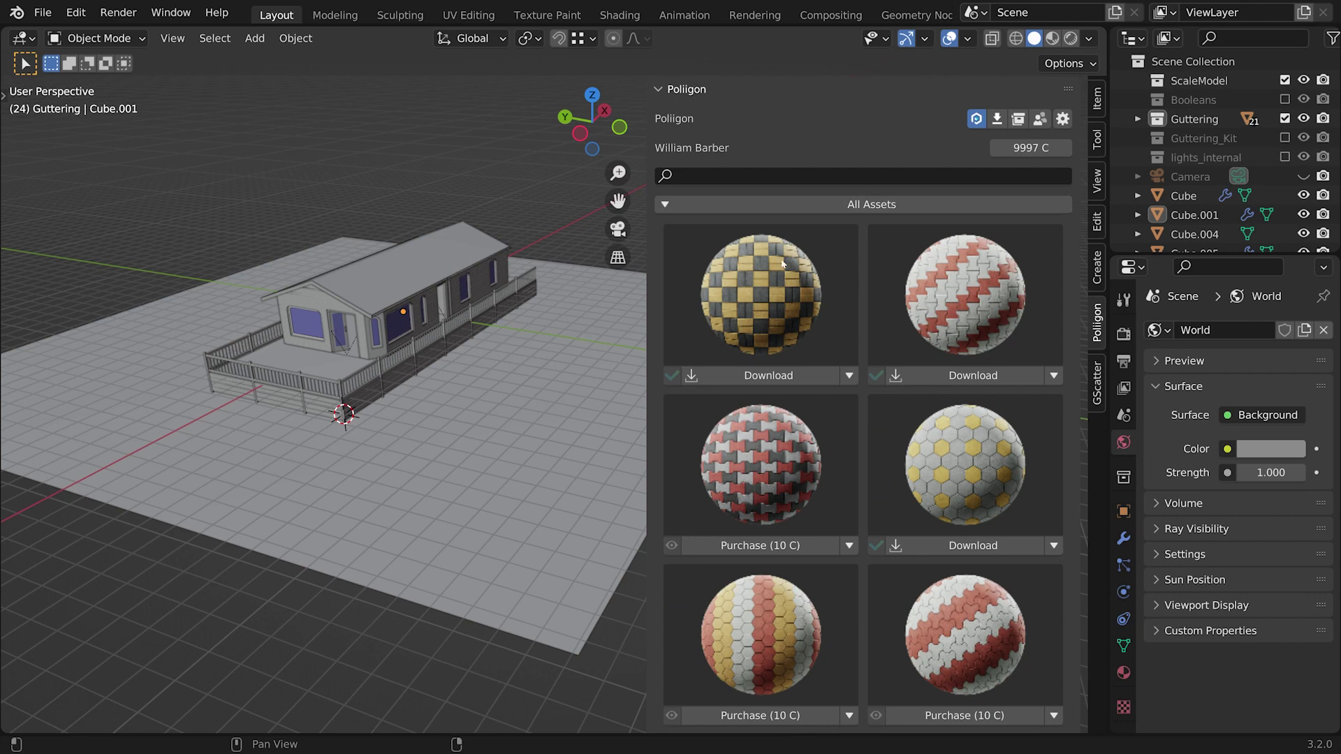
{"action": "left_click", "coordinate": [876, 204]}
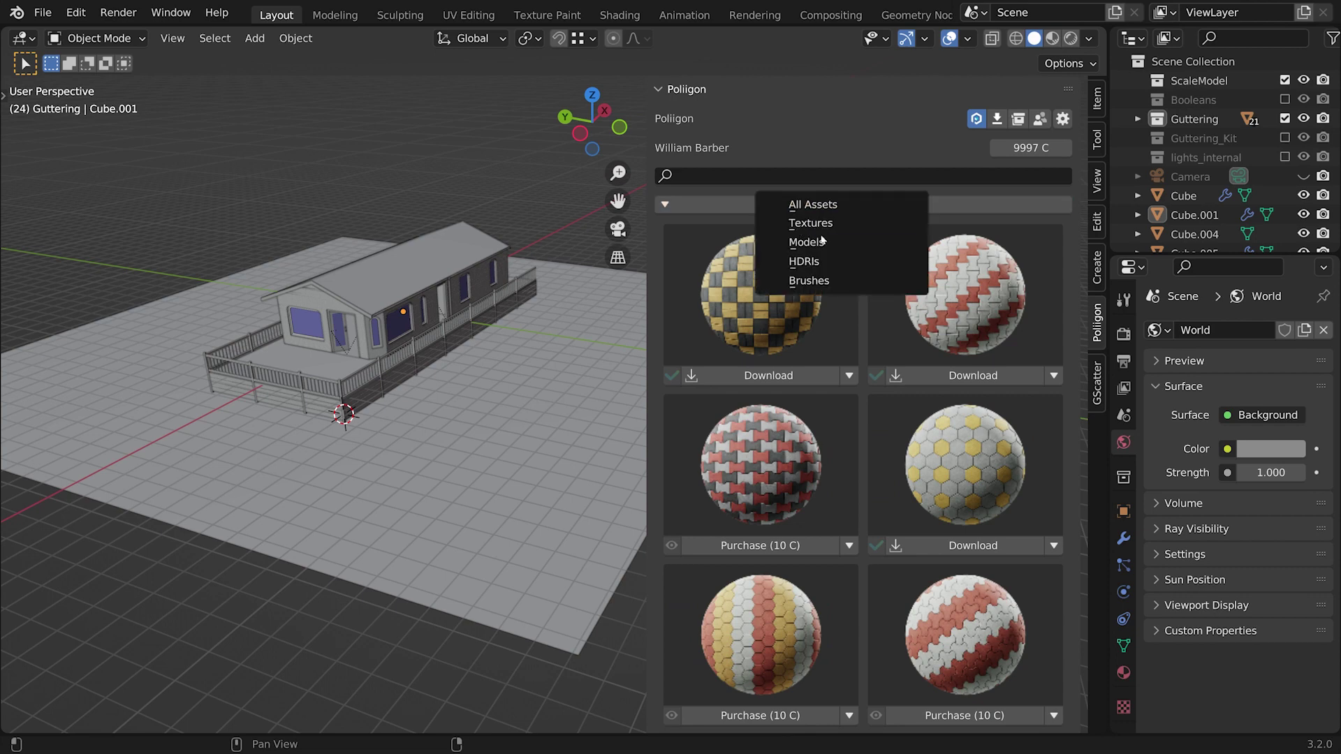
{"action": "left_click", "coordinate": [852, 262]}
{"action": "left_click", "coordinate": [662, 176]}
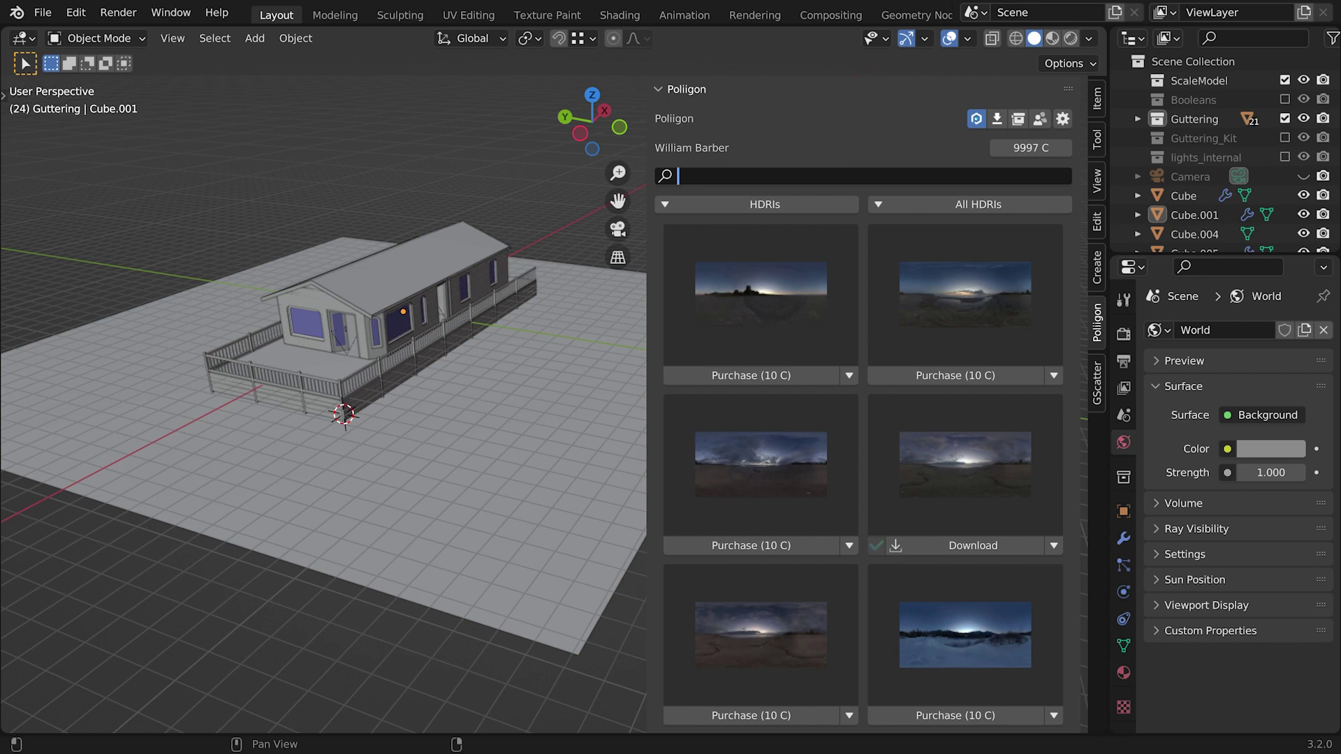
{"action": "scroll", "coordinate": [1050, 450], "scroll_direction": "down", "scroll_amount": 10}
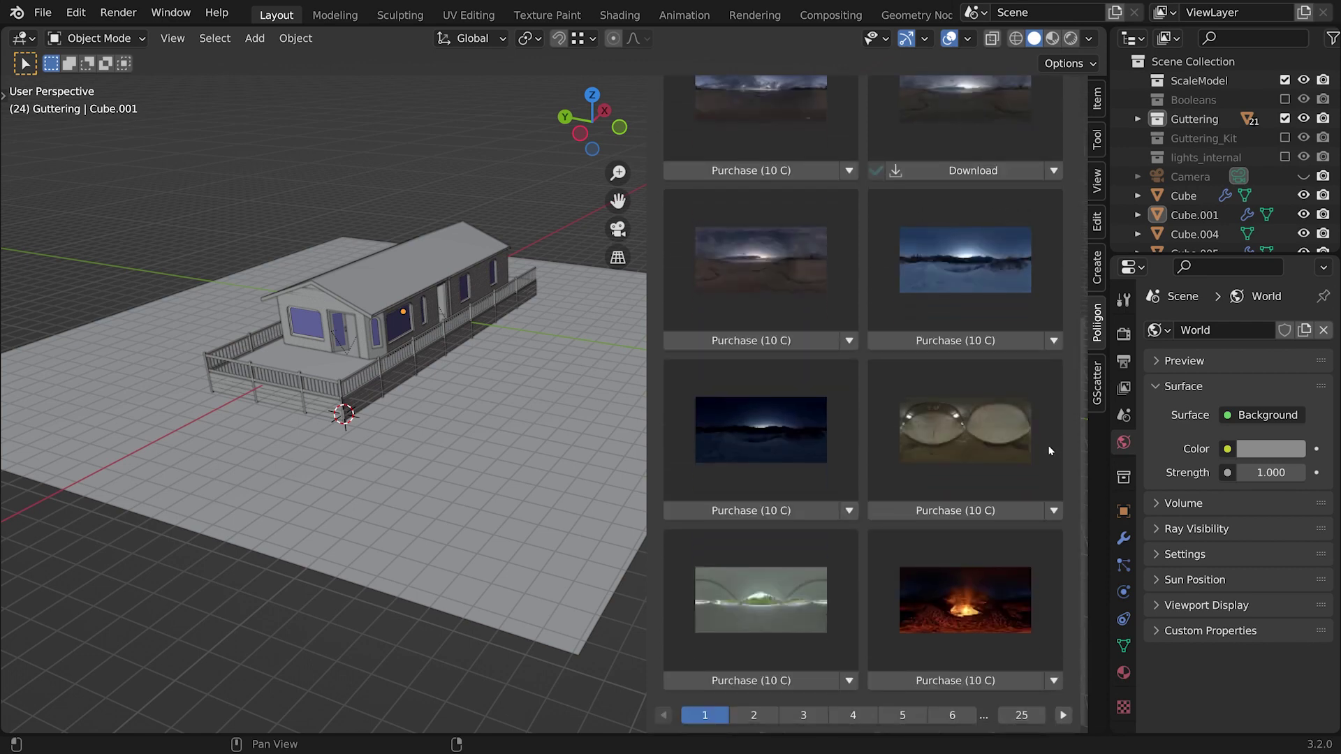
{"action": "scroll", "coordinate": [1050, 451], "scroll_direction": "up", "scroll_amount": 10}
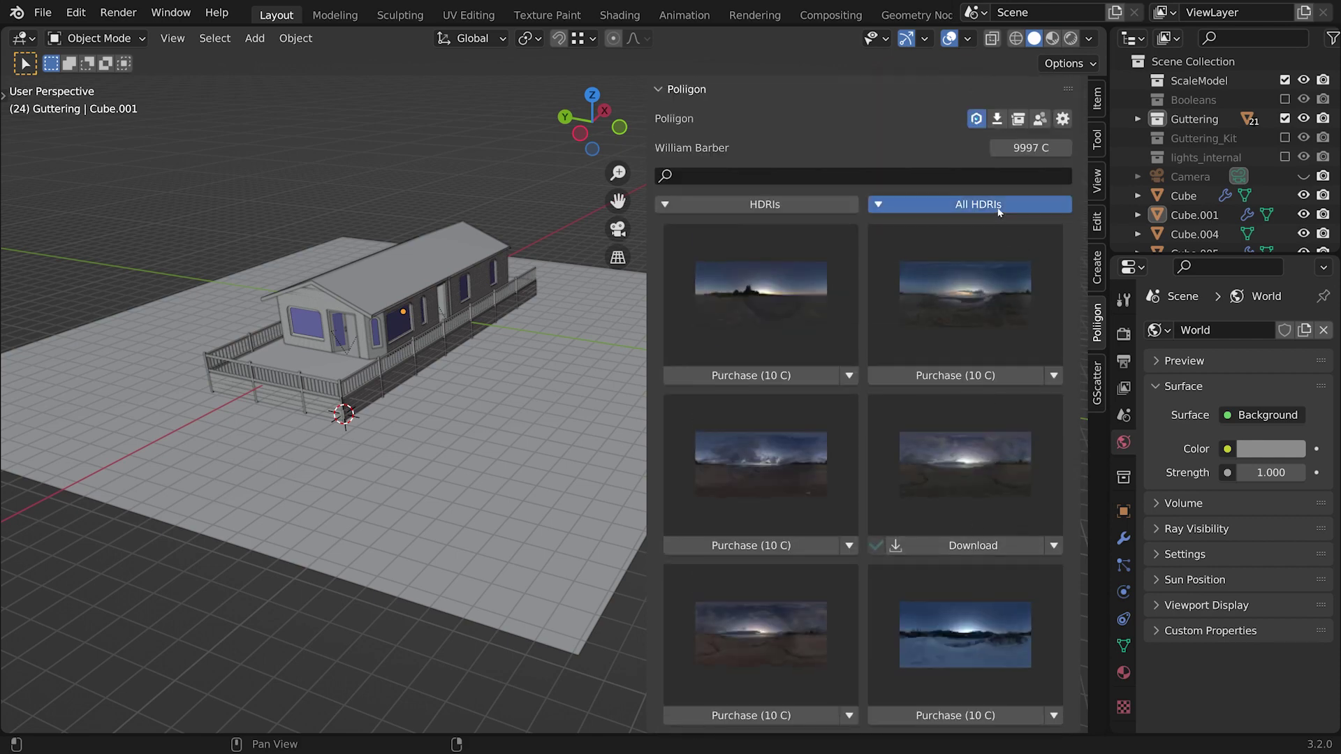
- Narrow the HDRIs to the Environment category and go to the next page of results
{"action": "left_click", "coordinate": [999, 212]}
{"action": "left_click", "coordinate": [949, 182]}
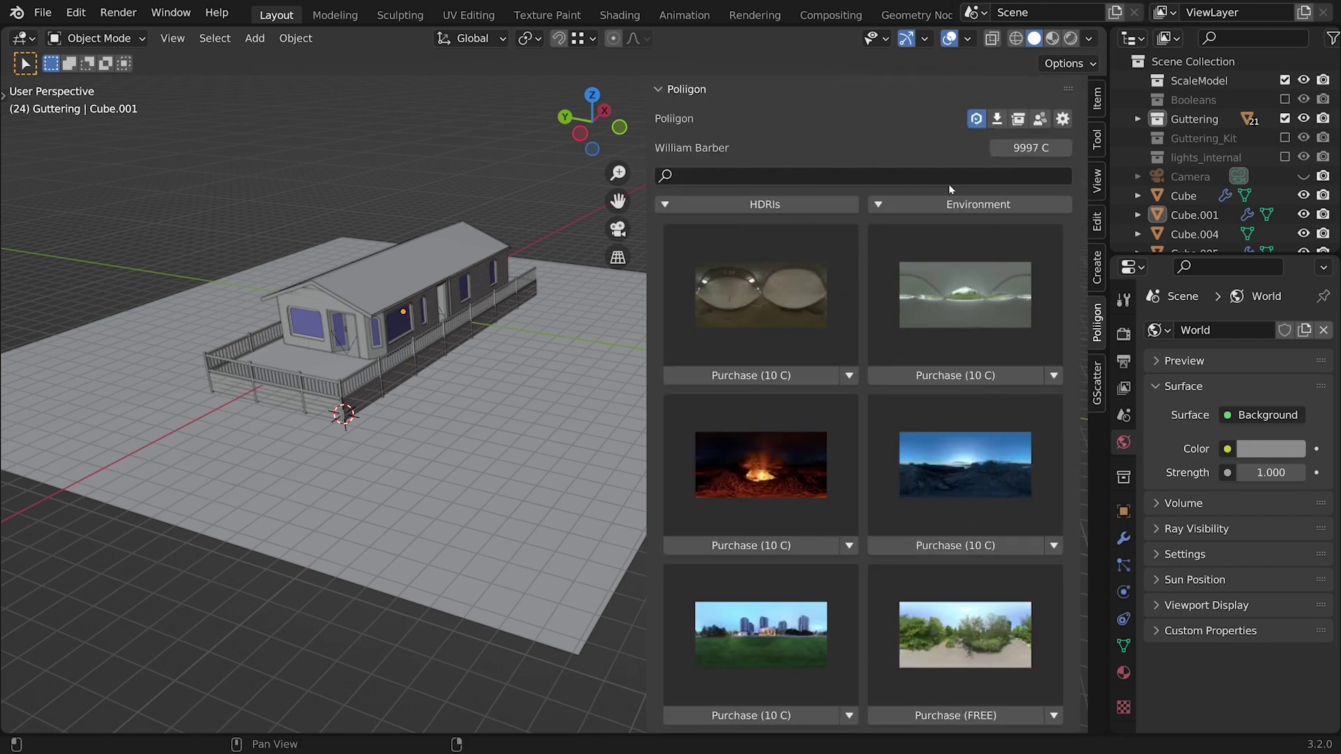
{"action": "scroll", "coordinate": [923, 451], "scroll_direction": "down", "scroll_amount": 12}
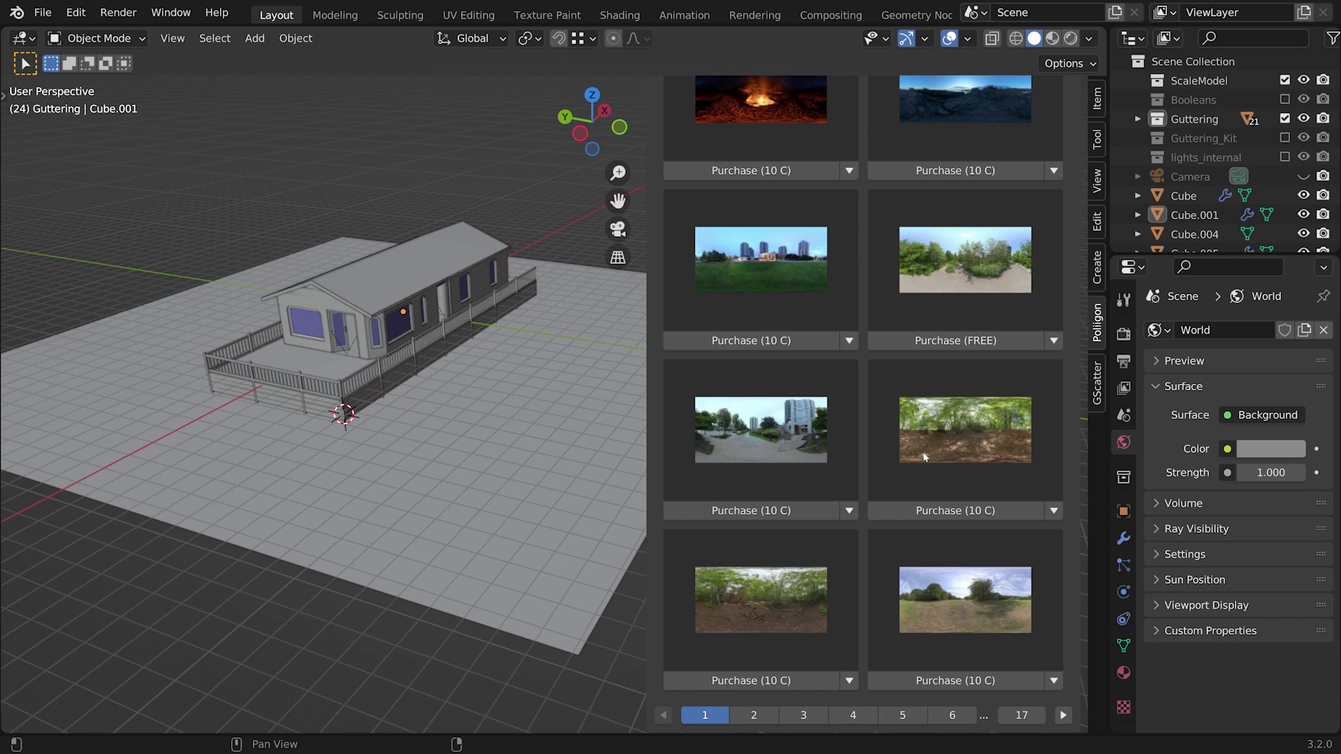
{"action": "left_click", "coordinate": [1063, 715]}
{"action": "scroll", "coordinate": [1024, 530], "scroll_direction": "up", "scroll_amount": 12}
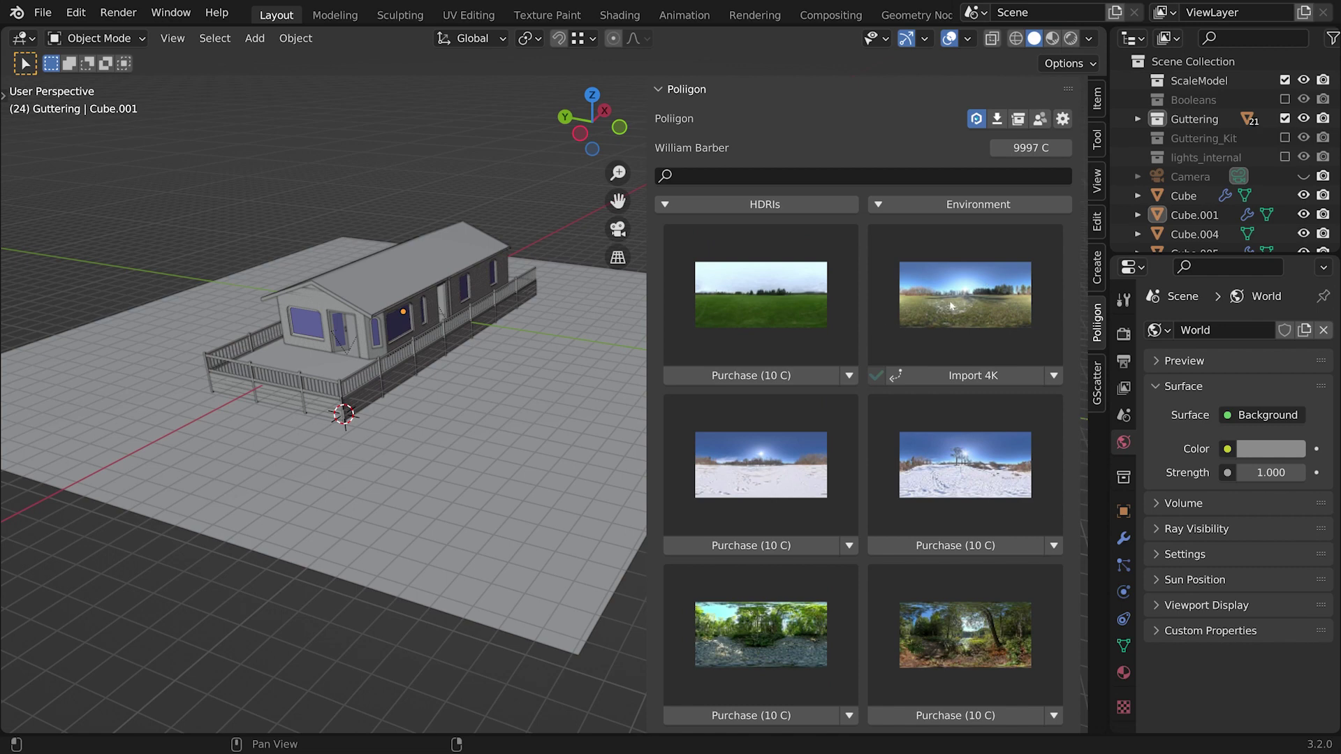
- Import the clear winter day field HDRI at 4K as the world environment and switch the viewport to rendered shading
{"action": "left_click", "coordinate": [986, 379]}
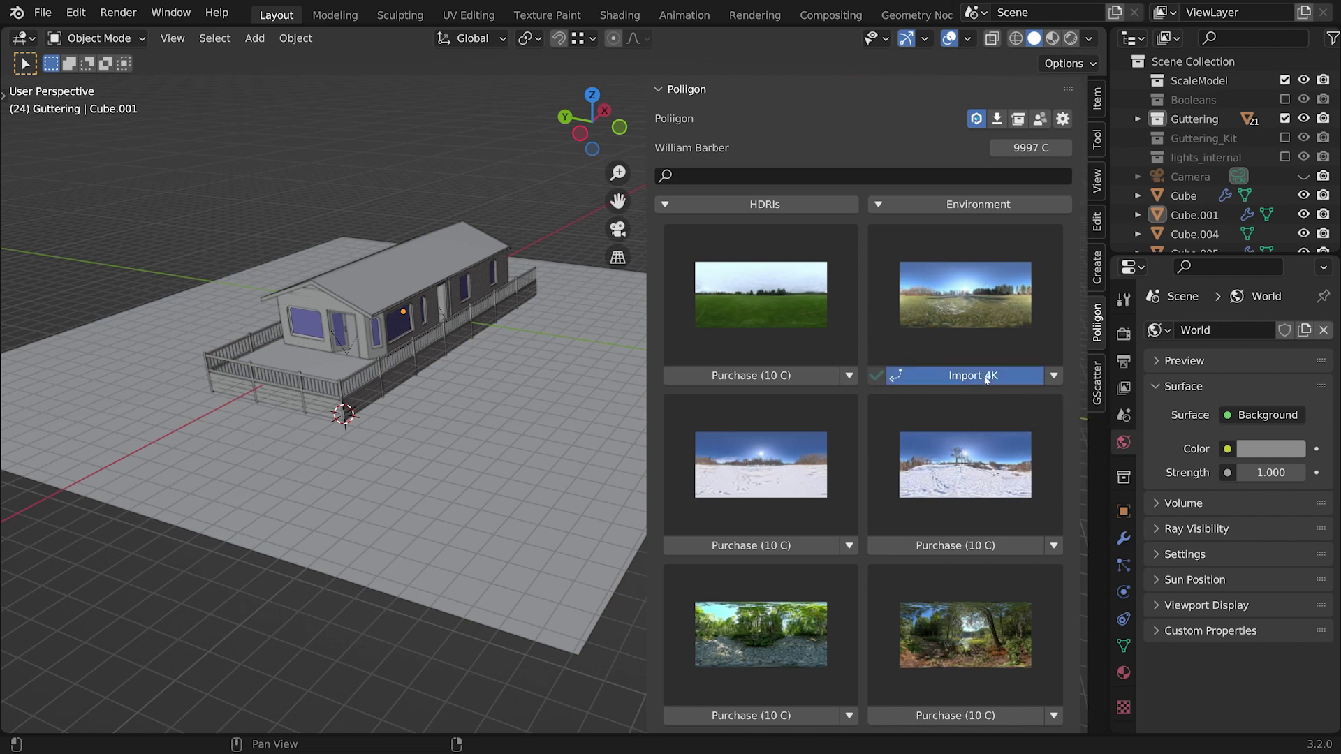
{"action": "left_click", "coordinate": [1054, 376]}
{"action": "left_click", "coordinate": [991, 379]}
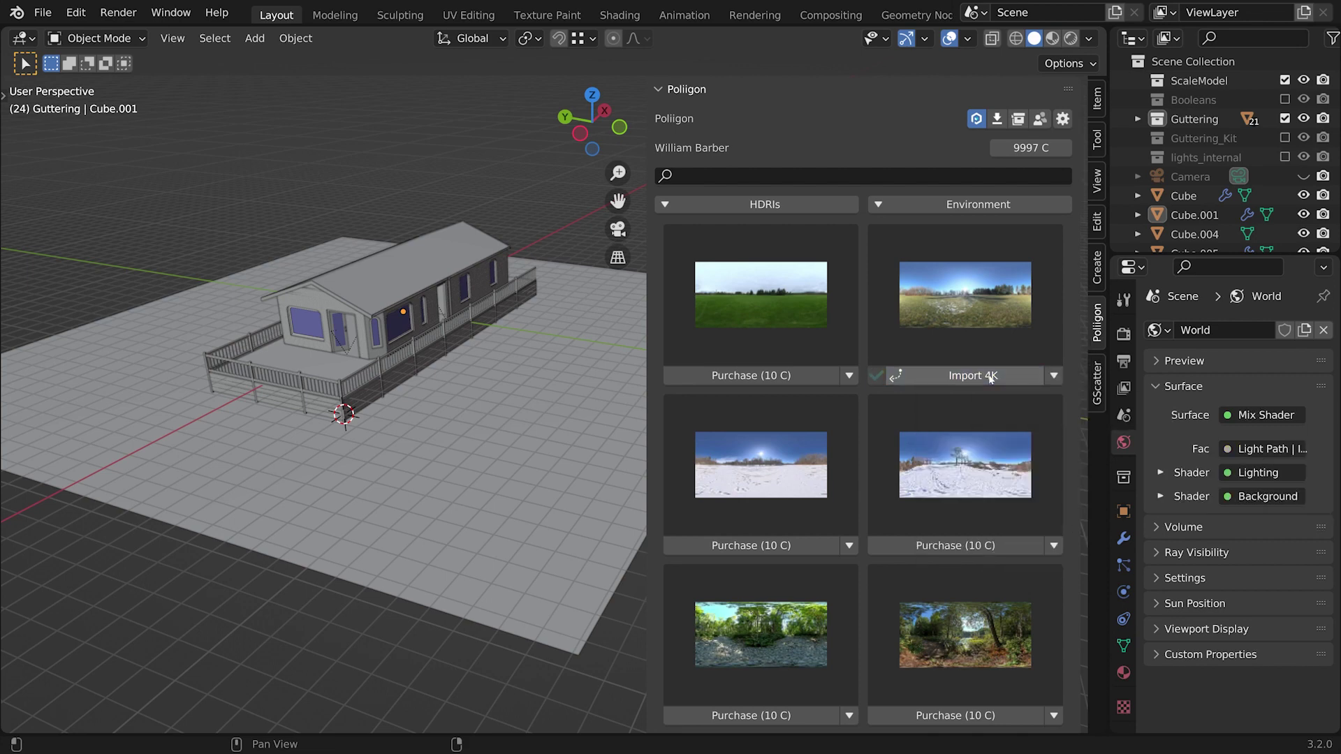
{"action": "left_click", "coordinate": [1072, 39]}
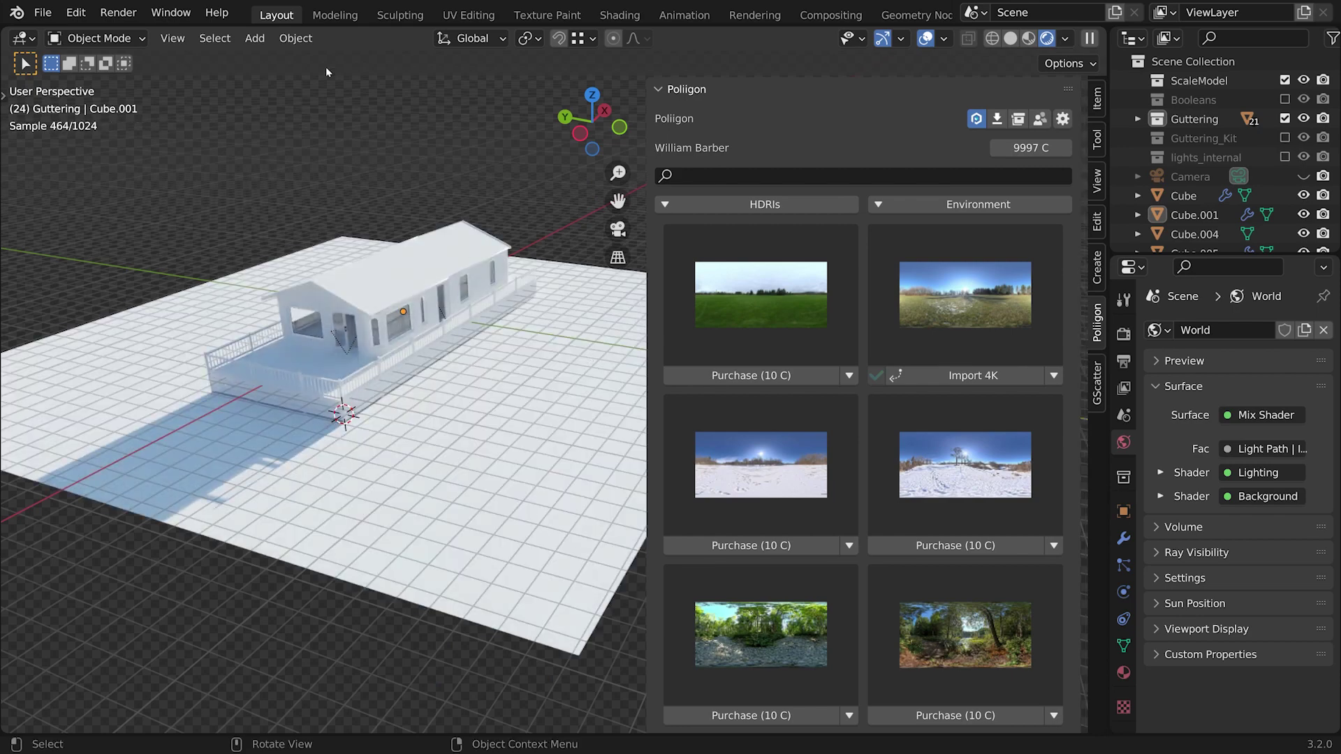
{"action": "middle_click_drag", "start_coordinate": [326, 66], "coordinate": [489, 126]}
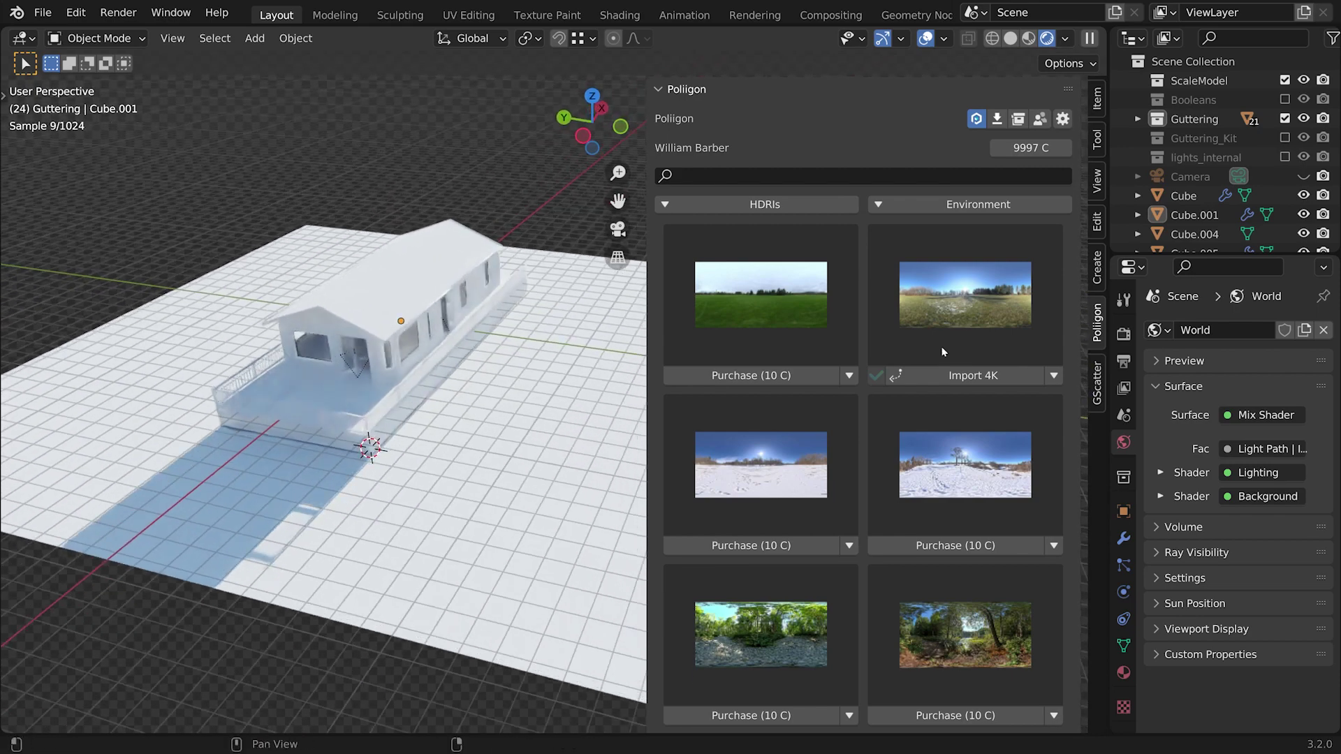
- Turn off the Transparent film option in the render properties so the HDRI is drawn as the background
{"action": "left_click", "coordinate": [1119, 331]}
{"action": "scroll", "coordinate": [1159, 574], "scroll_direction": "down", "scroll_amount": 12}
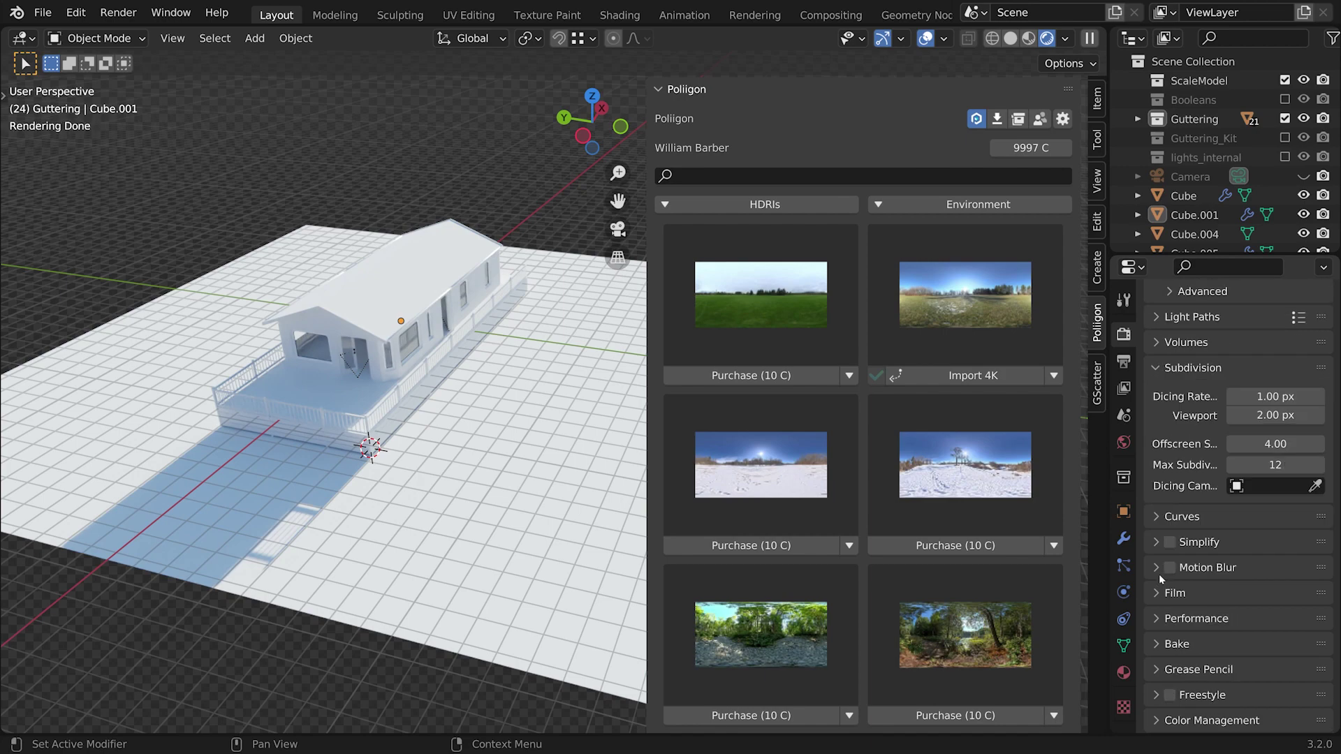
{"action": "left_click", "coordinate": [1162, 591]}
{"action": "scroll", "coordinate": [1167, 583], "scroll_direction": "down", "scroll_amount": 5}
{"action": "left_click", "coordinate": [1182, 537]}
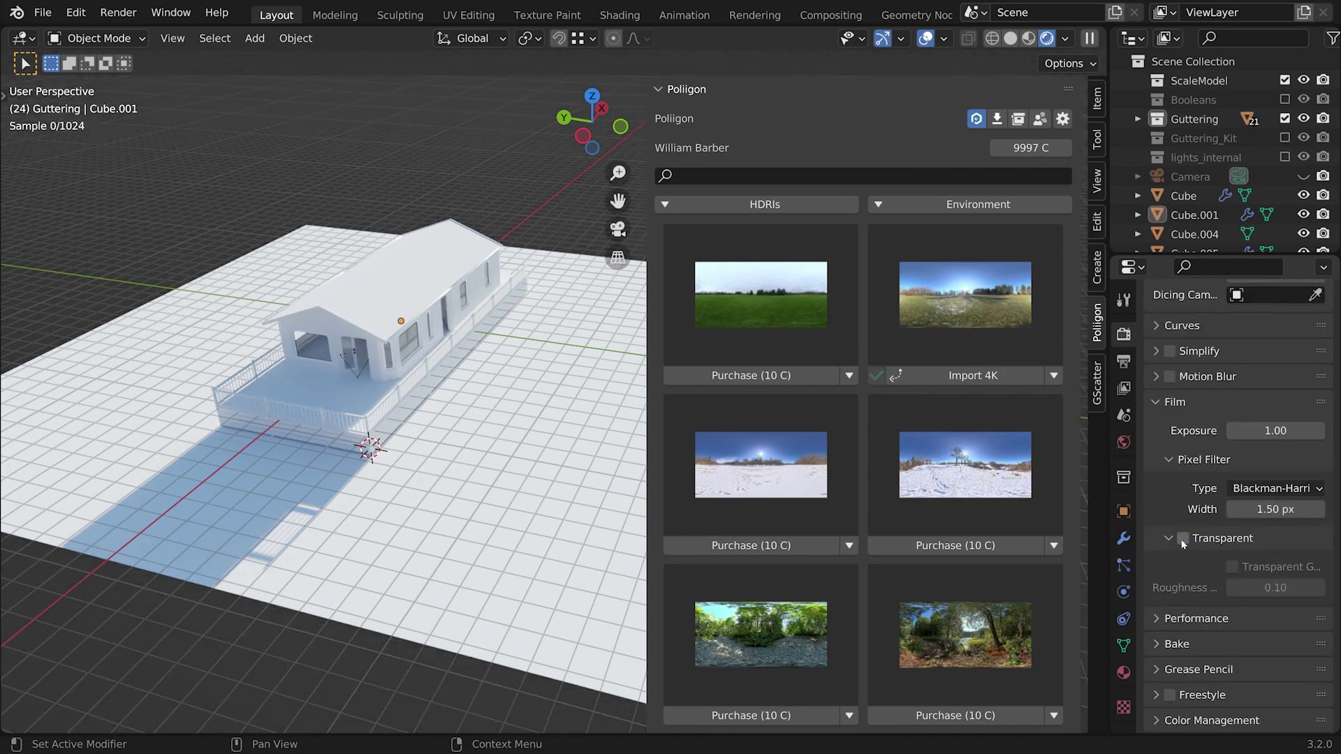
{"action": "scroll", "coordinate": [1158, 485], "scroll_direction": "up", "scroll_amount": 8}
{"action": "scroll", "coordinate": [1158, 485], "scroll_direction": "up", "scroll_amount": 3}
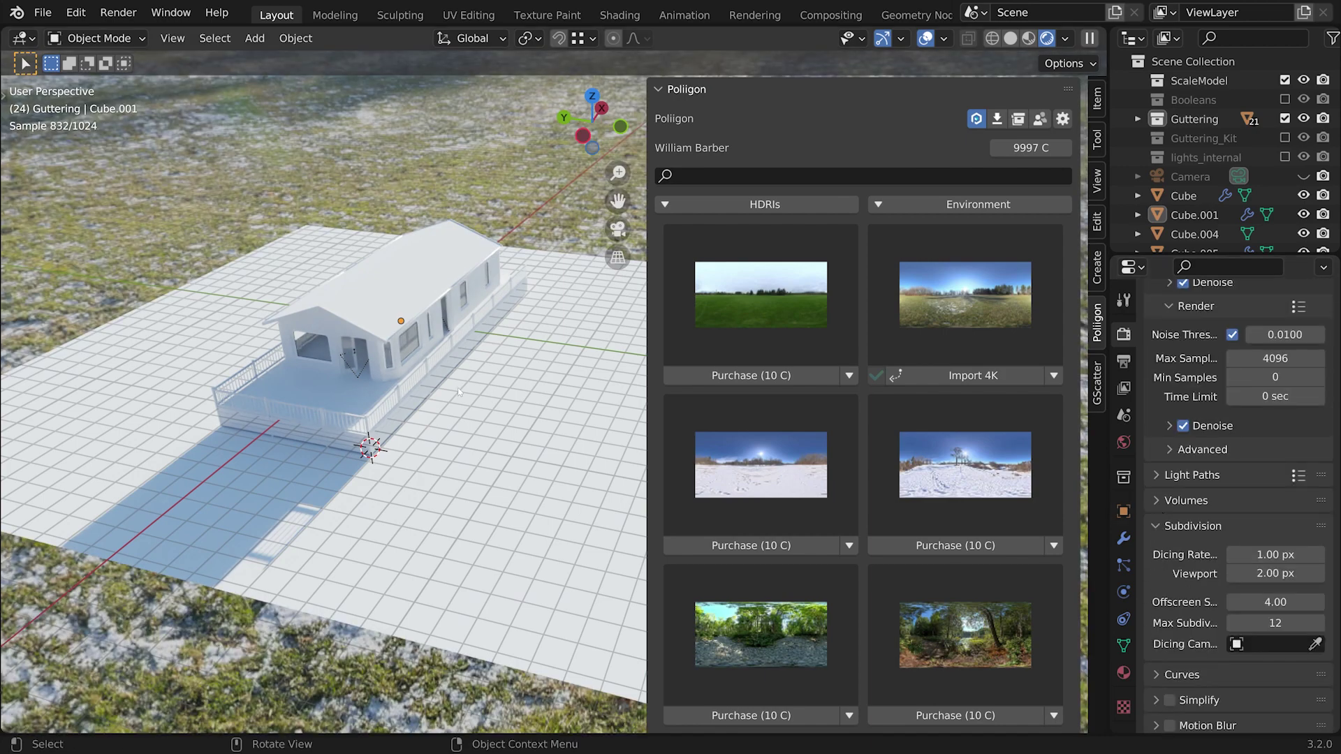
- Hide the viewport sidebar and view the house against the HDRI background from both sides
{"action": "middle_click_drag", "start_coordinate": [531, 273], "coordinate": [623, 289]}
{"action": "key", "text": "n"}
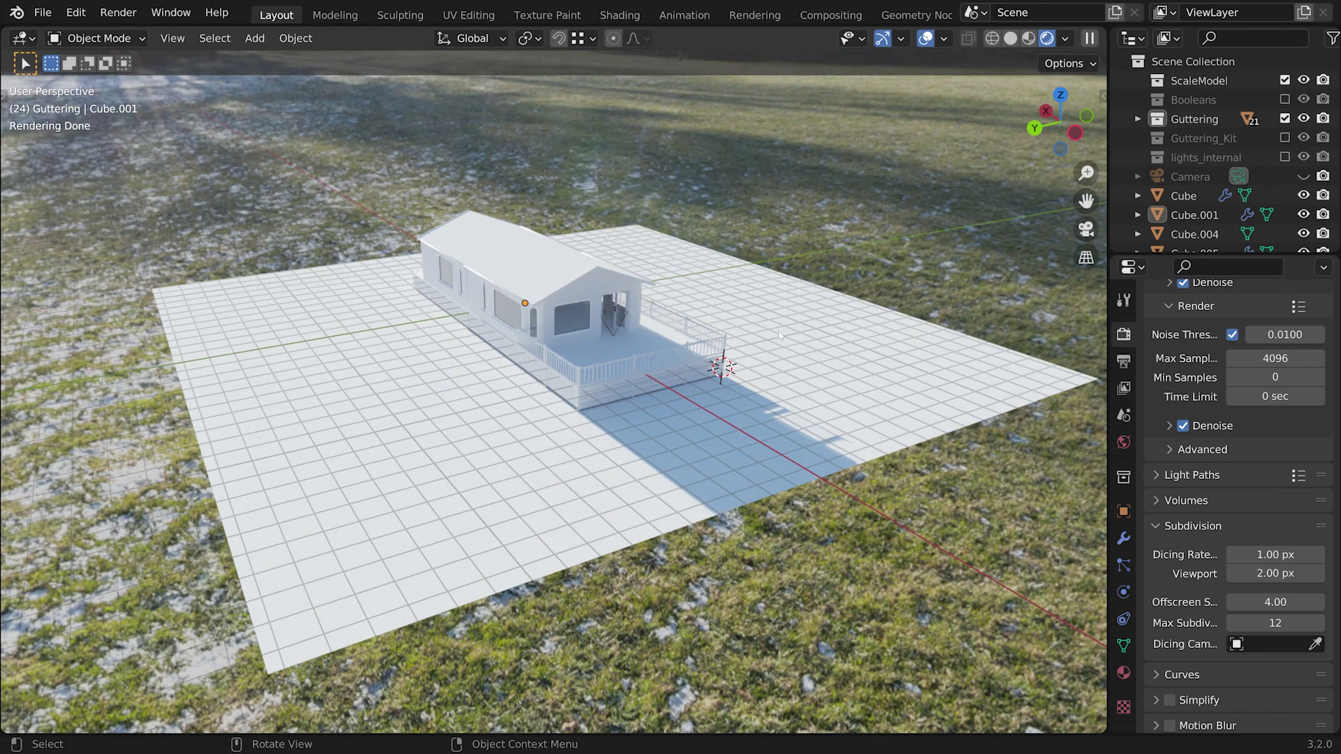
{"action": "middle_click_drag", "start_coordinate": [779, 336], "coordinate": [641, 341]}
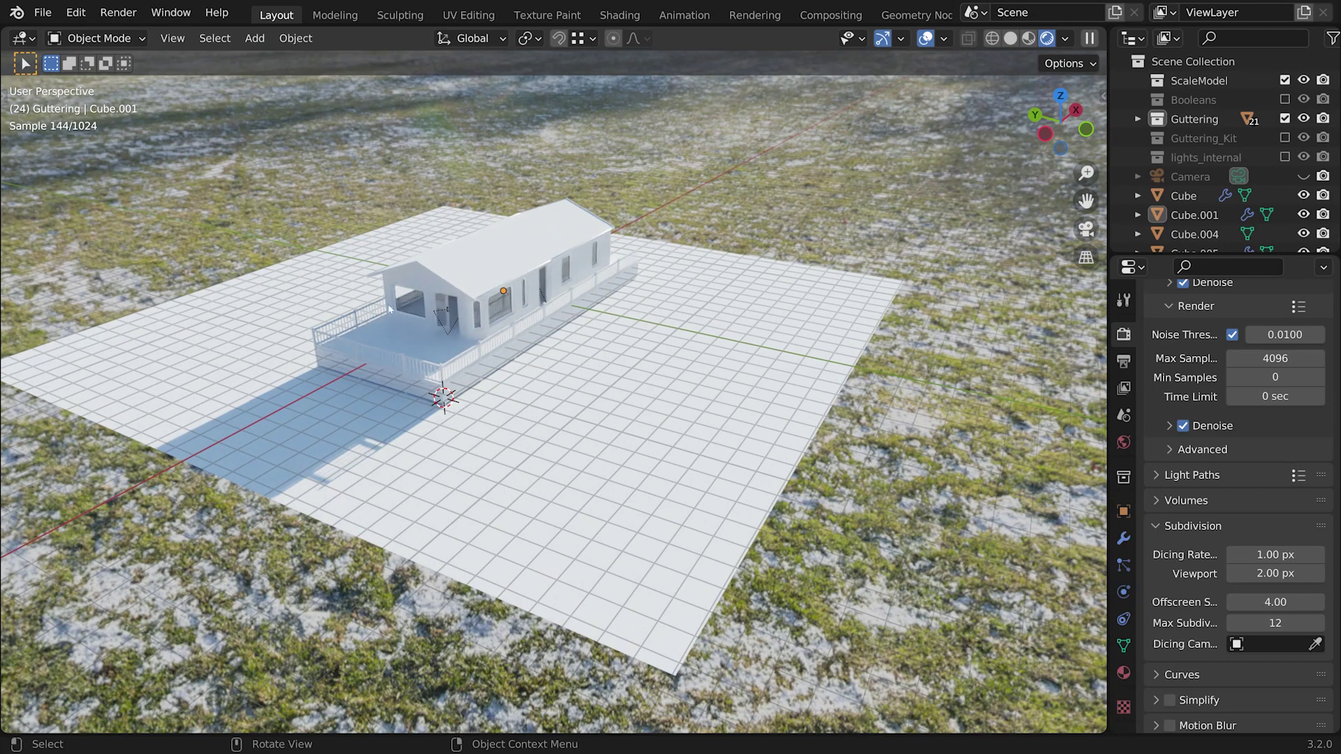
- Switch to the Shading workspace with a rendered viewport and merge the image editor area into the shader editor
{"action": "left_click", "coordinate": [629, 21]}
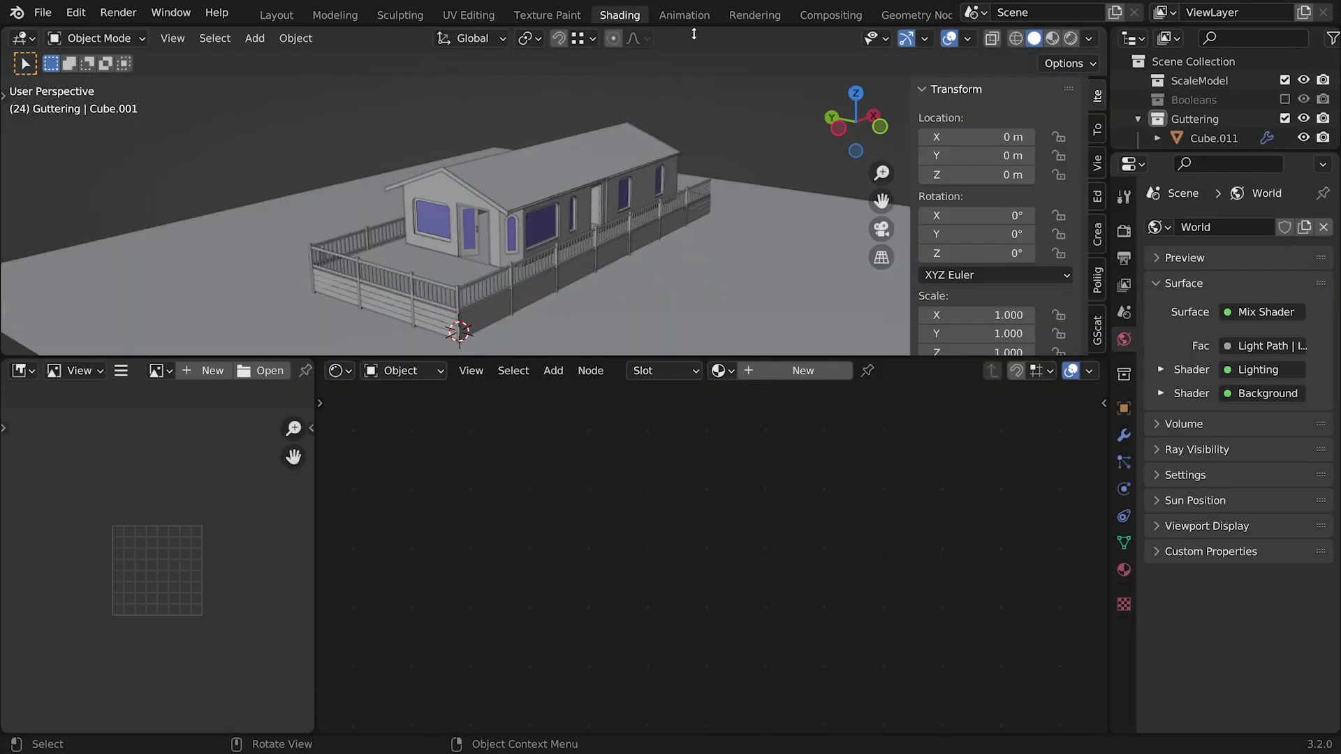
{"action": "right_click", "coordinate": [315, 498]}
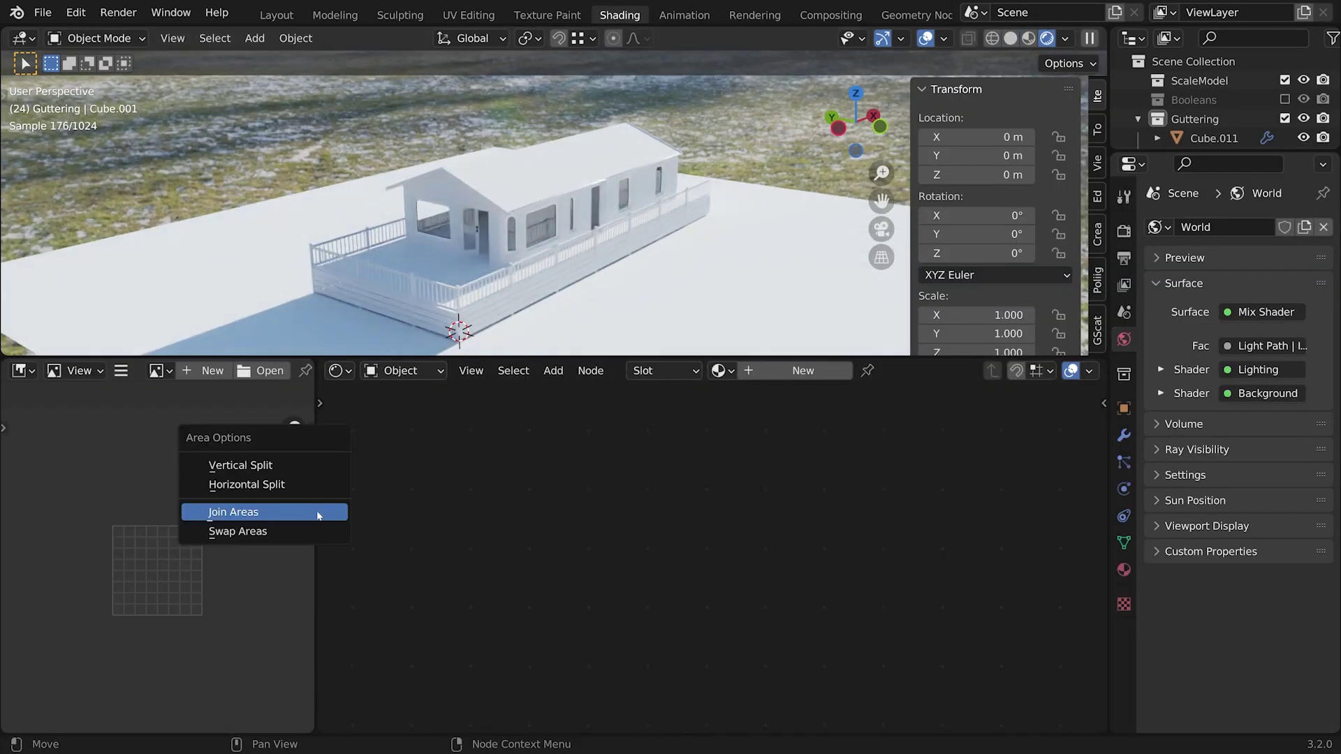
{"action": "left_click", "coordinate": [263, 512]}
{"action": "left_click", "coordinate": [279, 503]}
- Show the World shader nodes in the node editor and enlarge the editor area to fit them
{"action": "left_click", "coordinate": [107, 384]}
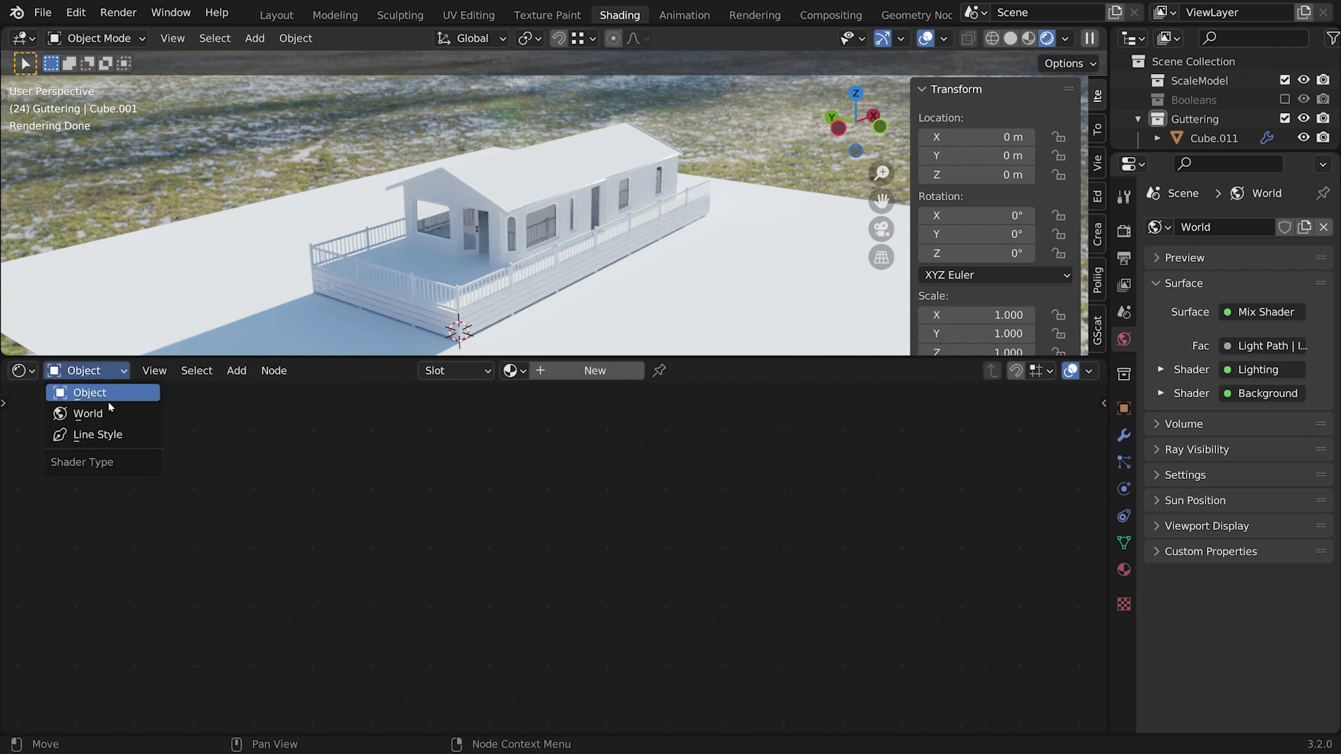
{"action": "left_click", "coordinate": [107, 410]}
{"action": "scroll", "coordinate": [545, 623], "scroll_direction": "down", "scroll_amount": 2}
{"action": "middle_click_drag", "start_coordinate": [545, 622], "coordinate": [764, 677]}
{"action": "scroll", "coordinate": [764, 677], "scroll_direction": "up", "scroll_amount": 3}
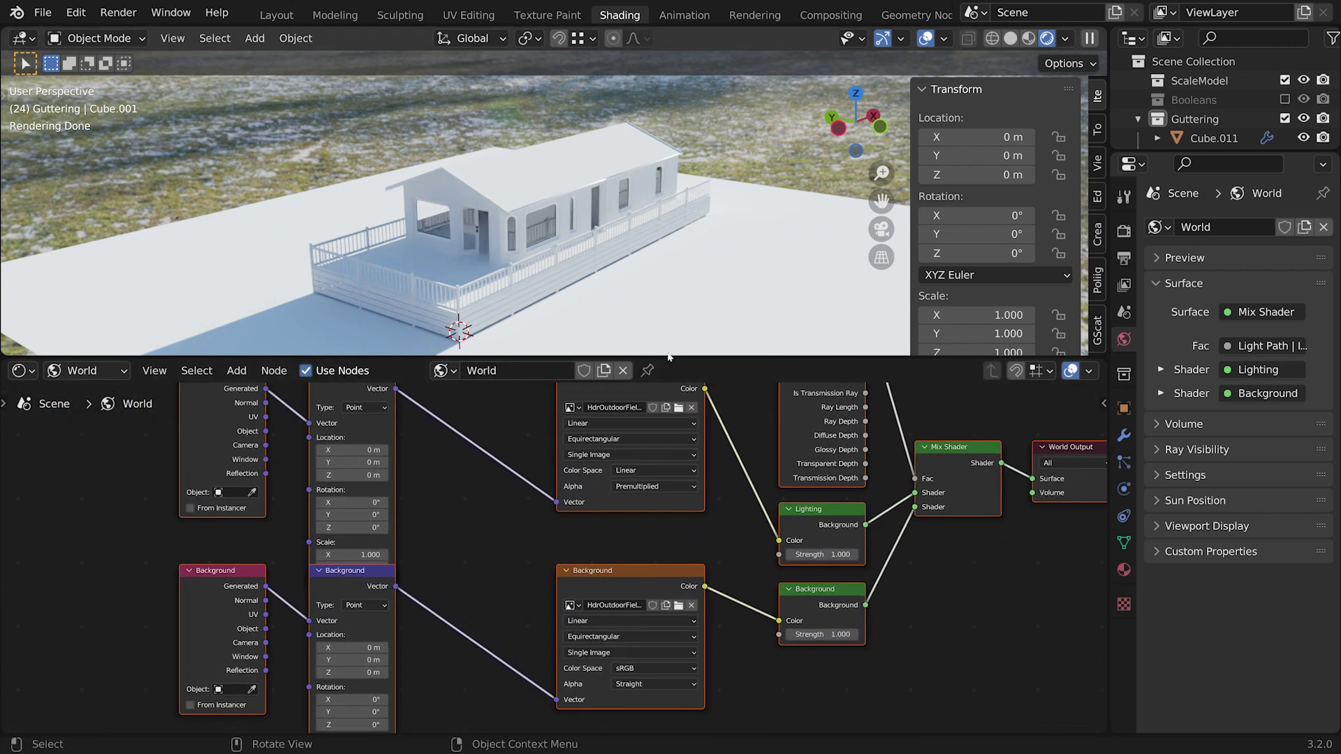
{"action": "left_click_drag", "start_coordinate": [668, 359], "coordinate": [669, 255]}
{"action": "scroll", "coordinate": [724, 411], "scroll_direction": "up", "scroll_amount": 2}
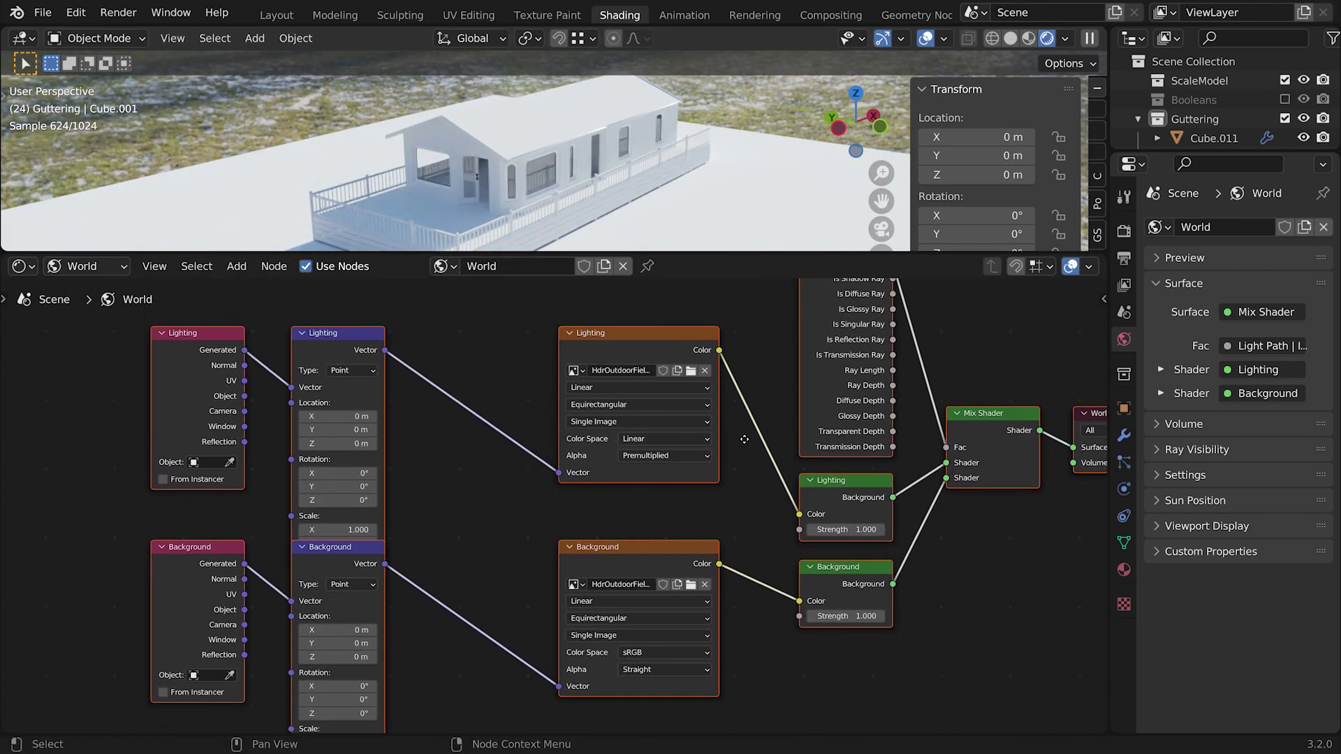
- Widen the Lighting and Background environment texture nodes until their full image names fit, and align them one above the other
{"action": "left_click", "coordinate": [664, 361]}
{"action": "mouse_move", "coordinate": [715, 389]}
{"action": "left_mouse_down"}
{"action": "mouse_move", "coordinate": [866, 388]}
{"action": "mouse_move", "coordinate": [724, 387]}
{"action": "left_mouse_up"}
{"action": "left_click_drag", "start_coordinate": [638, 562], "coordinate": [536, 536]}
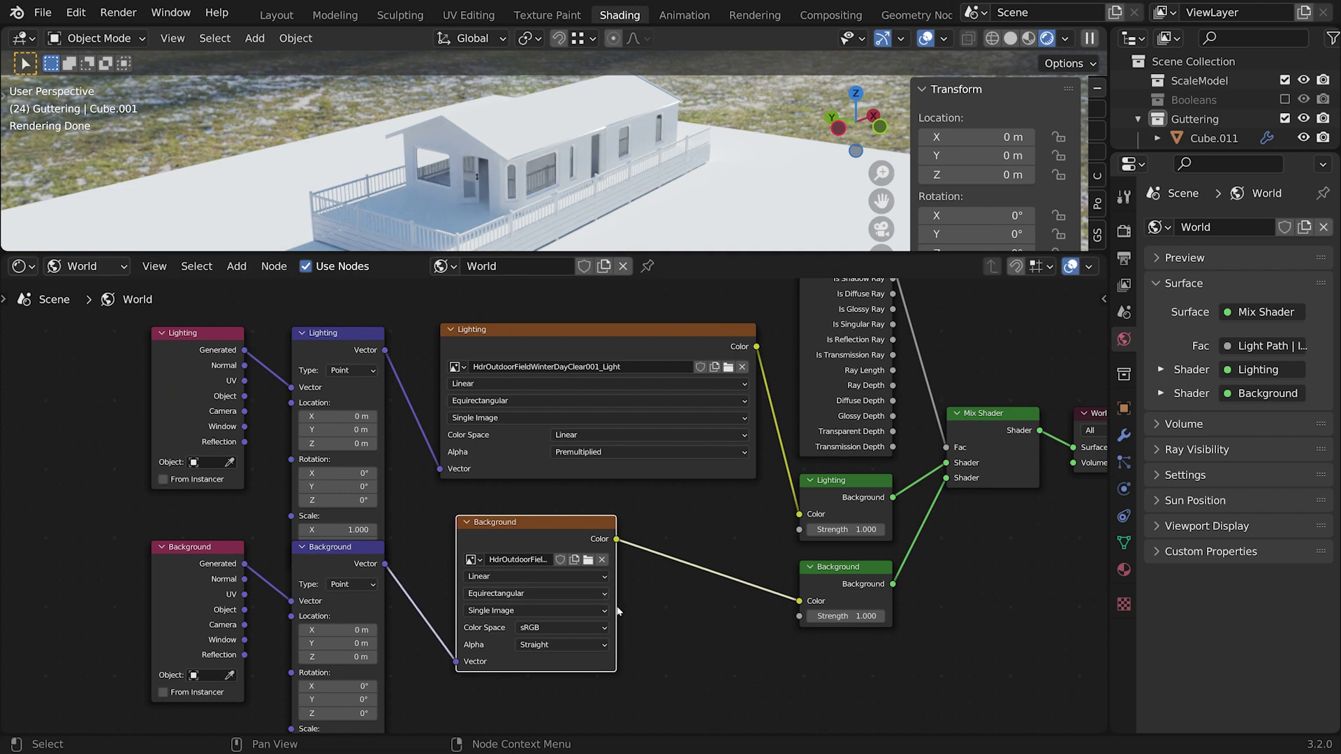
{"action": "left_click_drag", "start_coordinate": [615, 608], "coordinate": [776, 607]}
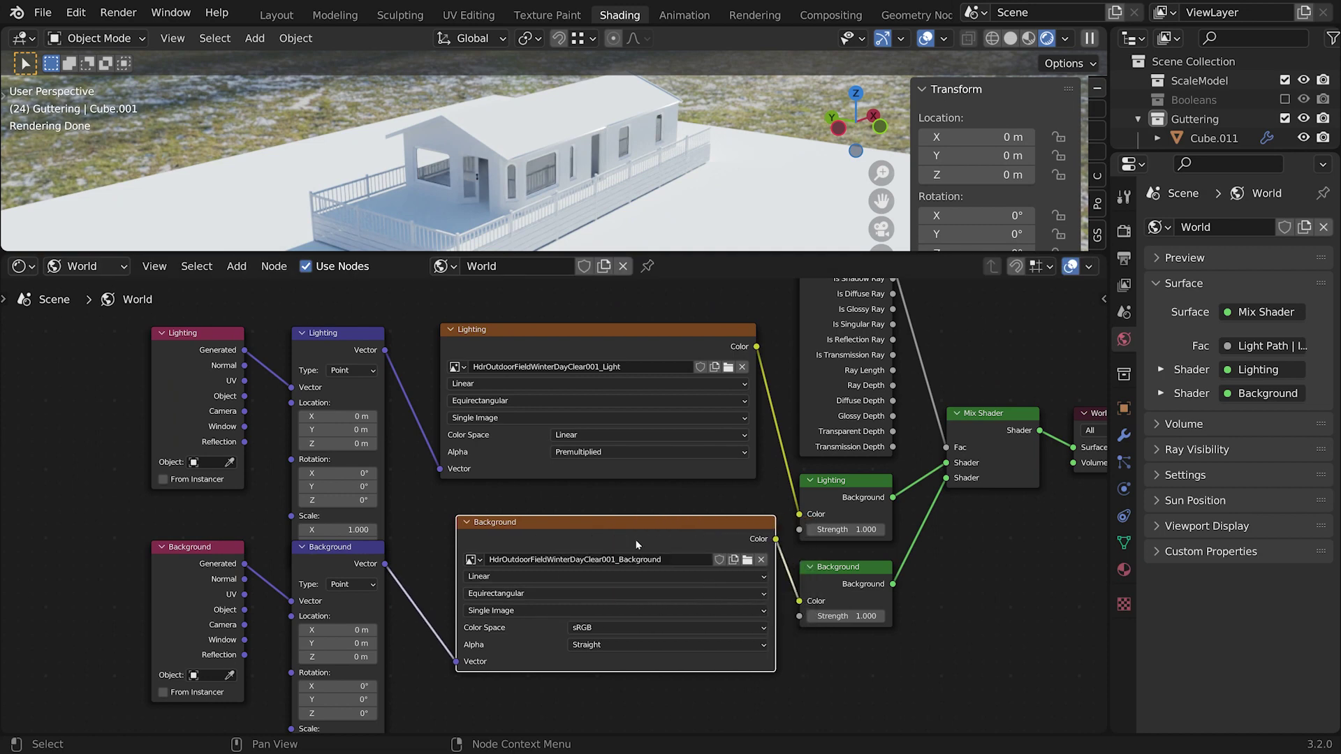
{"action": "left_click_drag", "start_coordinate": [600, 524], "coordinate": [587, 530]}
{"action": "left_click_drag", "start_coordinate": [588, 436], "coordinate": [587, 449]}
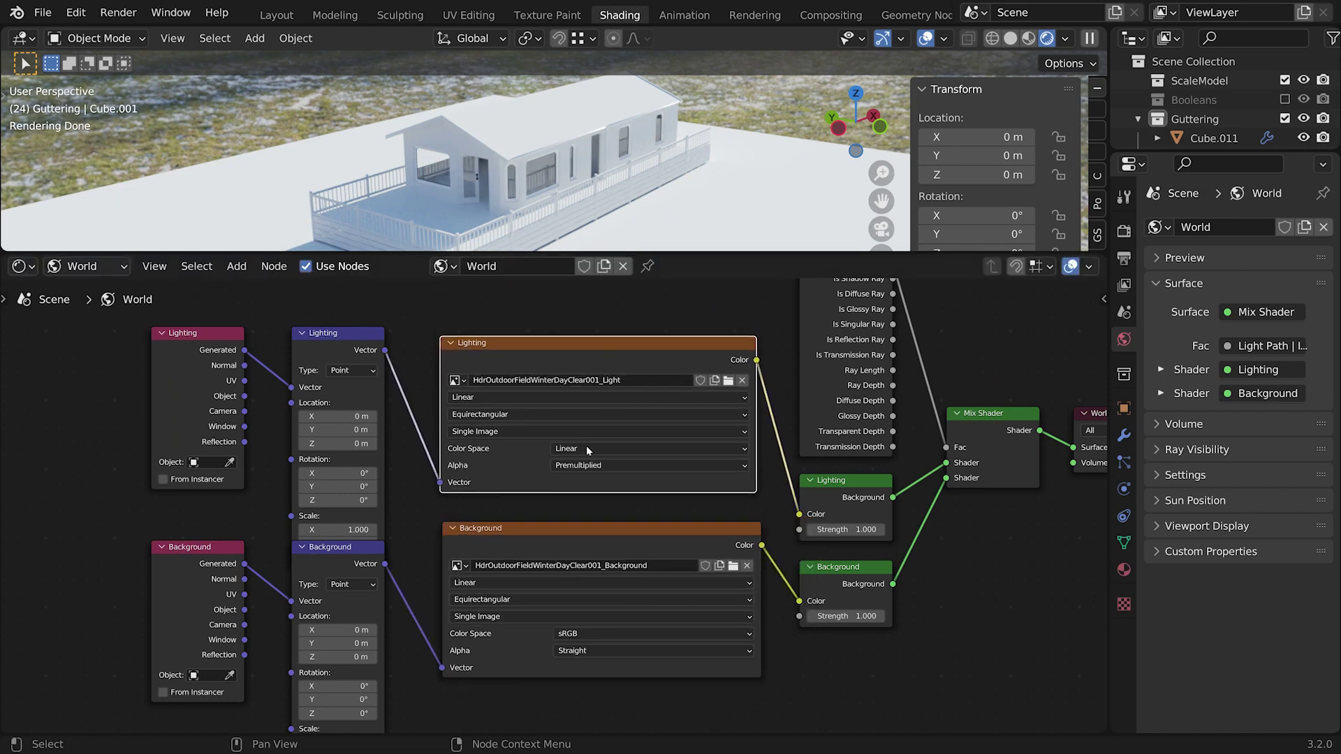
- Move the Lighting mapping node clear of the Background one and set its Z rotation to about 58.9°
{"action": "scroll", "coordinate": [641, 491], "scroll_direction": "up", "scroll_amount": 2}
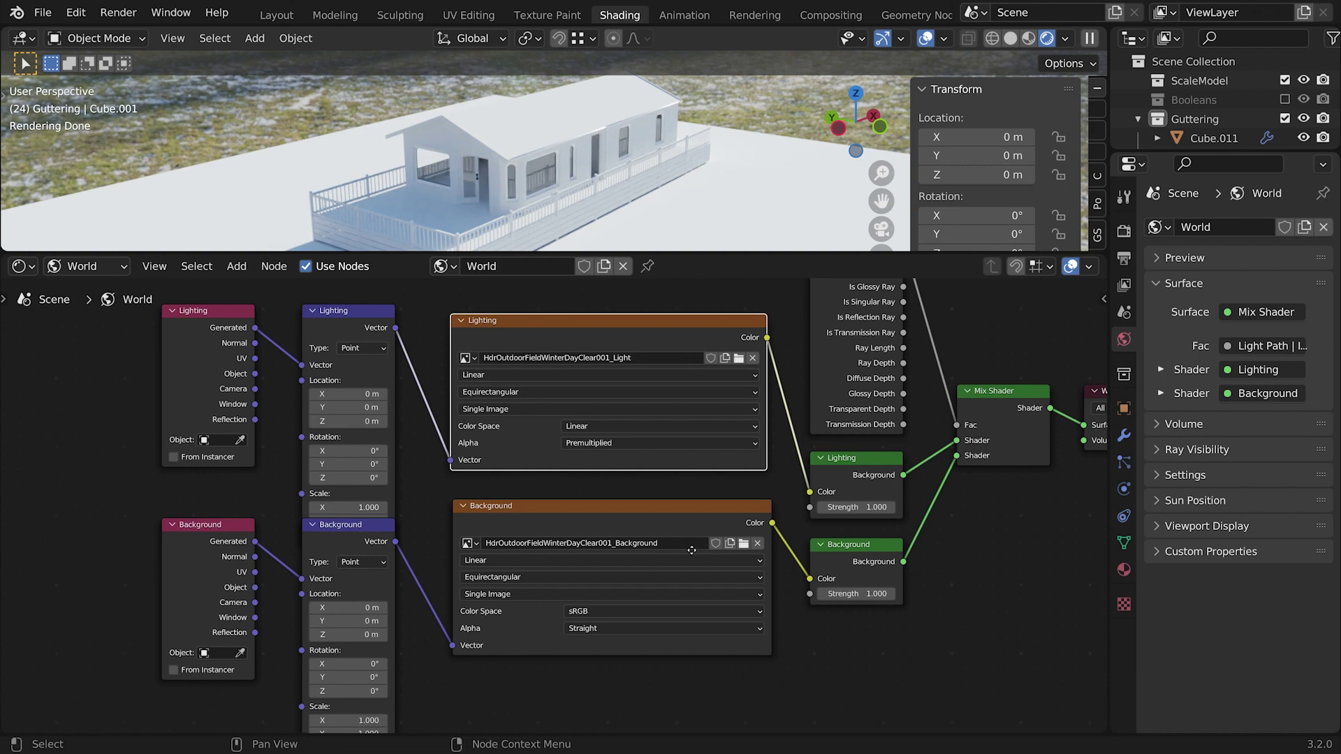
{"action": "scroll", "coordinate": [719, 506], "scroll_direction": "down", "scroll_amount": 4}
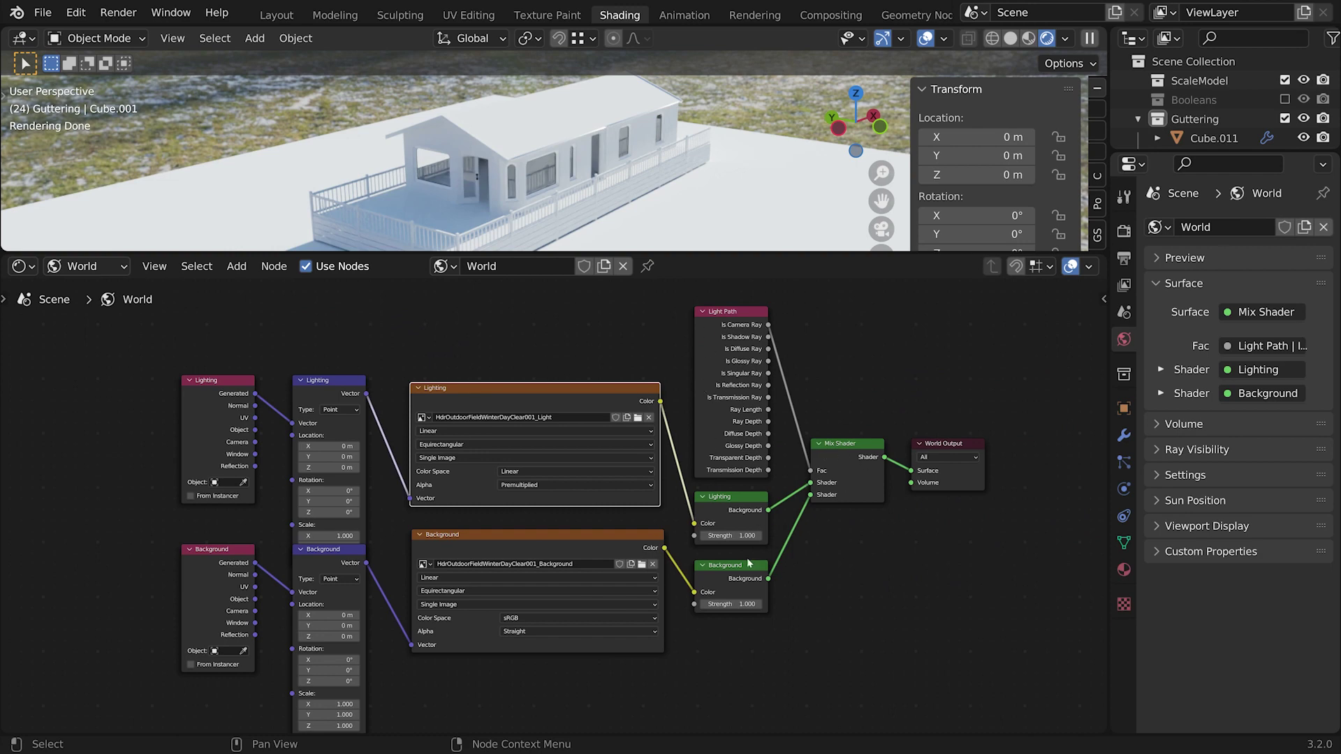
{"action": "scroll", "coordinate": [669, 569], "scroll_direction": "up", "scroll_amount": 2}
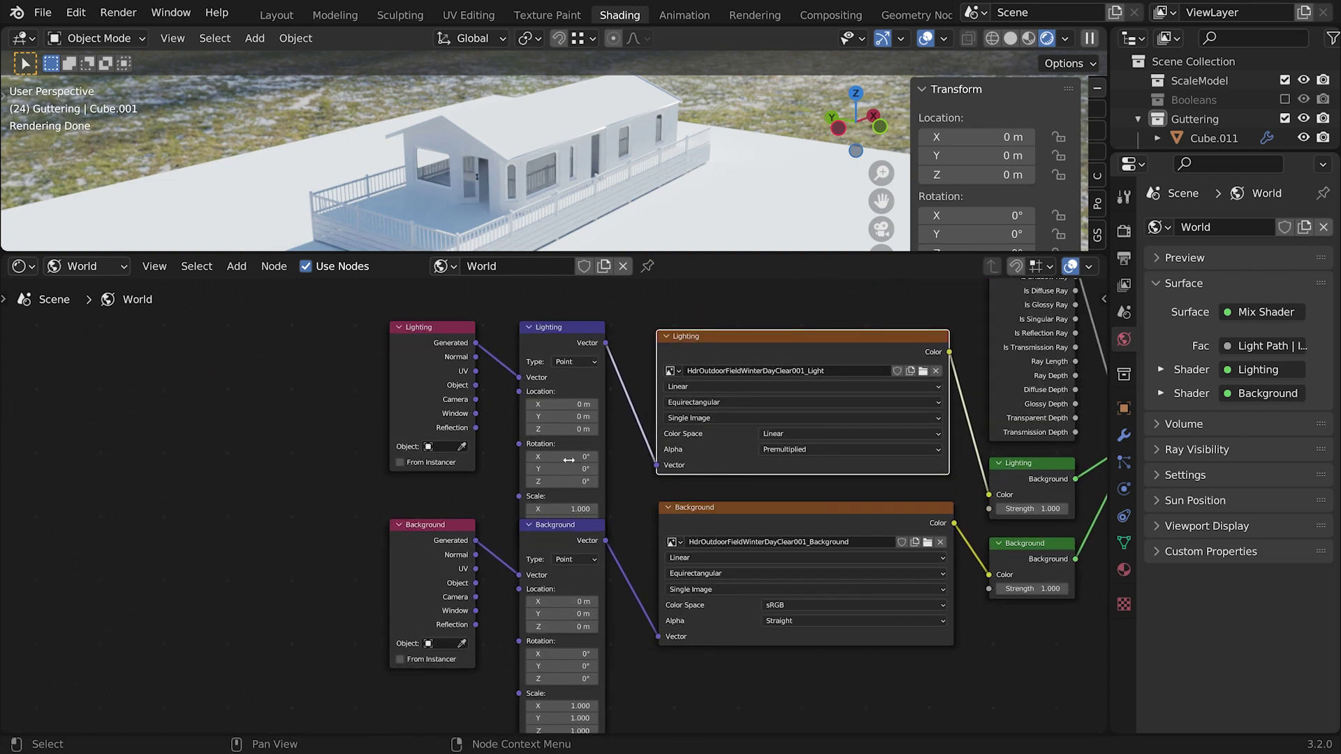
{"action": "left_click_drag", "start_coordinate": [553, 340], "coordinate": [548, 403]}
{"action": "scroll", "coordinate": [622, 195], "scroll_direction": "down", "scroll_amount": 4}
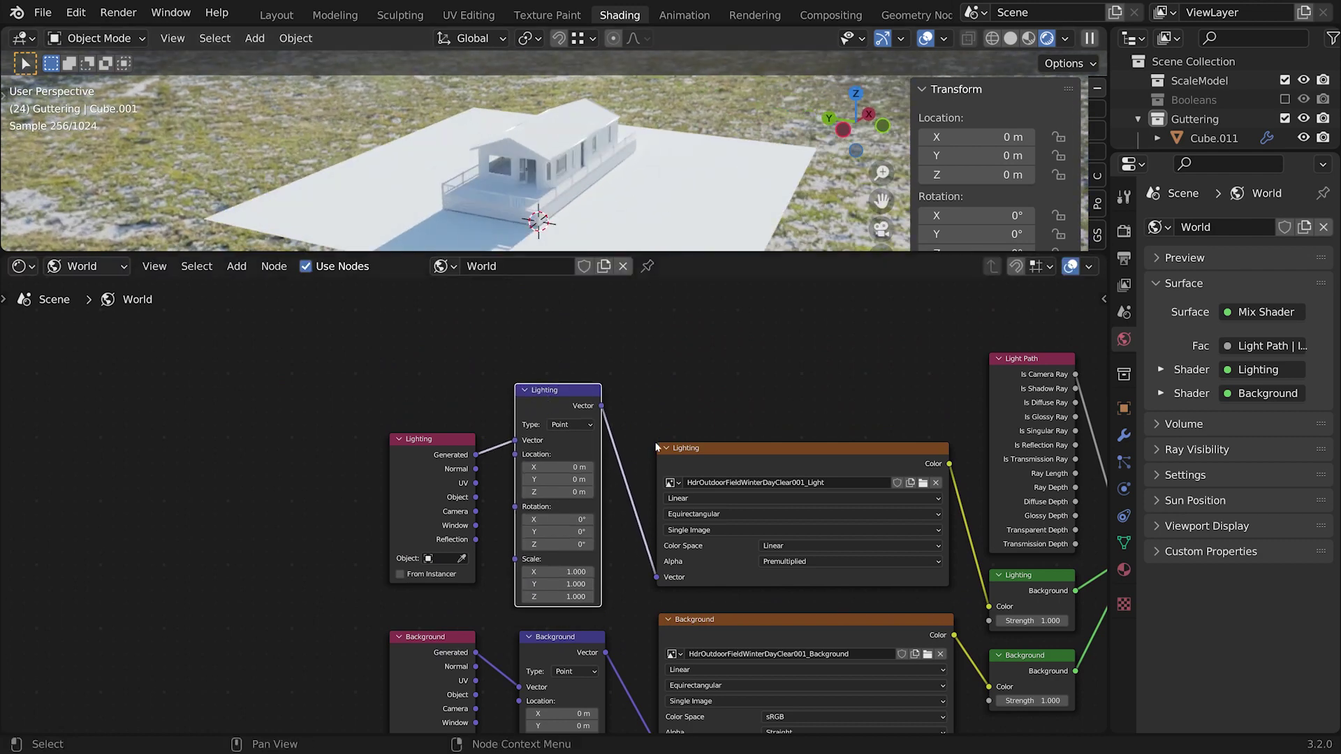
{"action": "scroll", "coordinate": [621, 531], "scroll_direction": "down", "scroll_amount": 3}
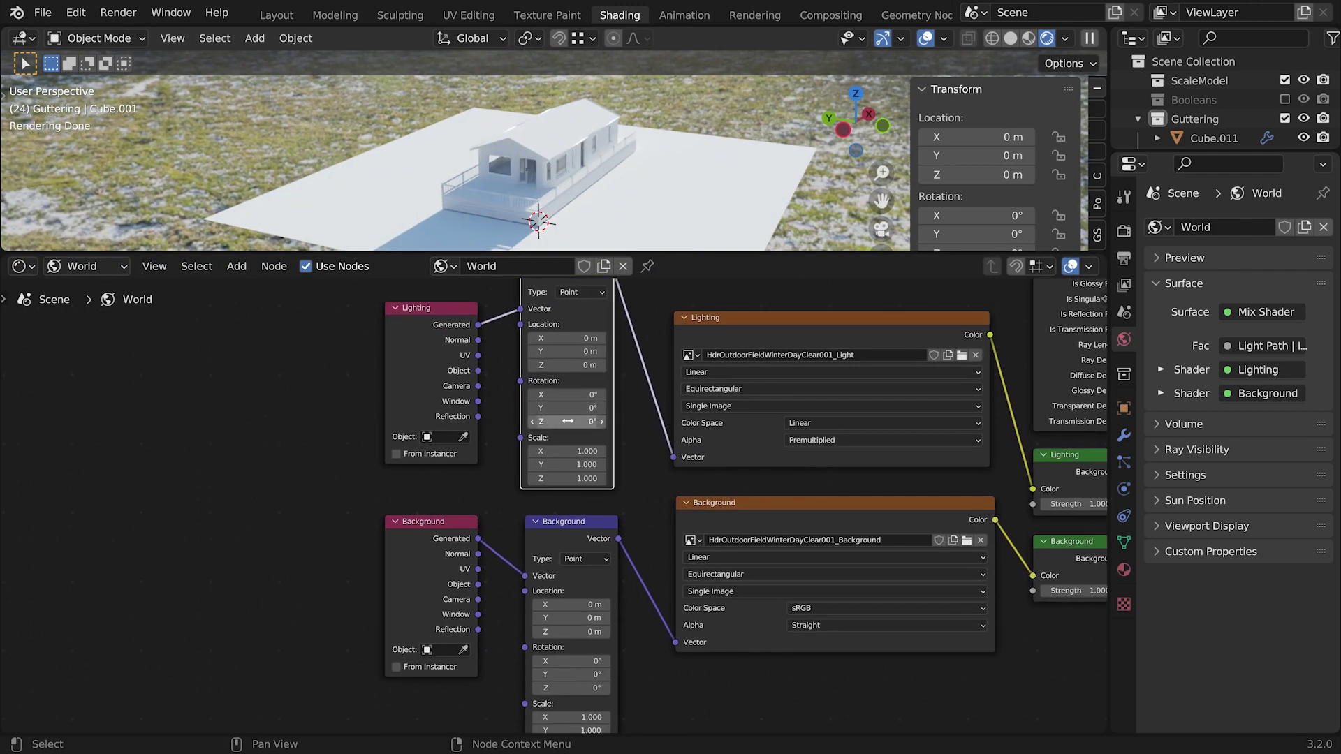
{"action": "left_click_drag", "start_coordinate": [583, 422], "coordinate": [640, 422]}
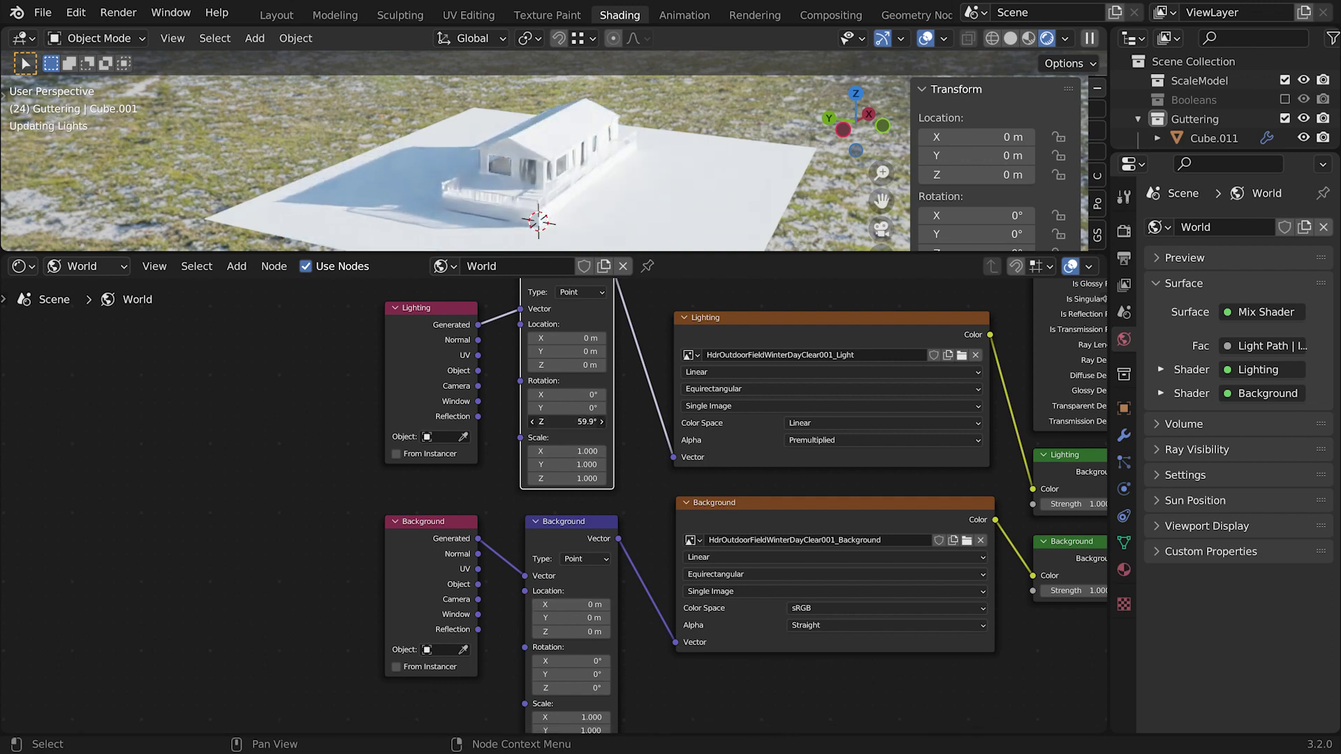
- Rotate the Background mapping node by about 10° on Z, with the viewport lowered to the horizon
{"action": "scroll", "coordinate": [608, 552], "scroll_direction": "up", "scroll_amount": 2}
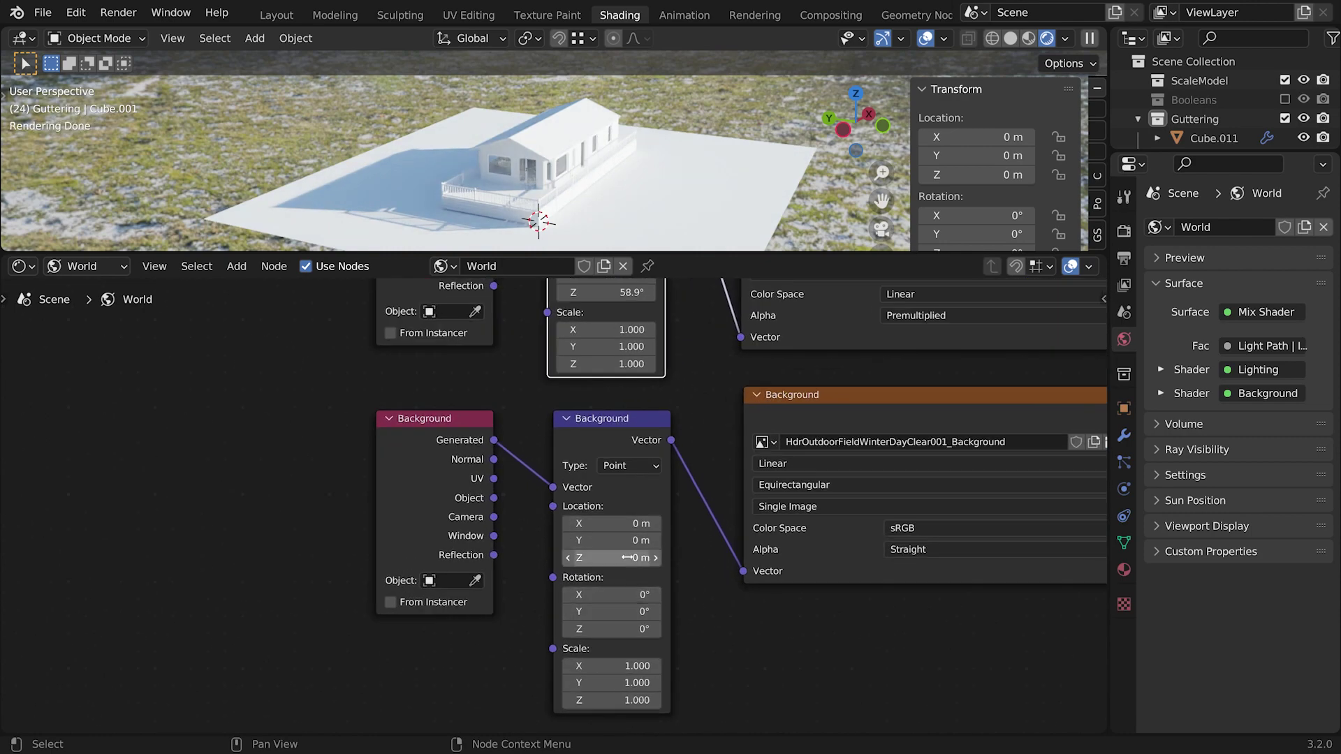
{"action": "middle_click_drag", "start_coordinate": [657, 223], "coordinate": [670, 181]}
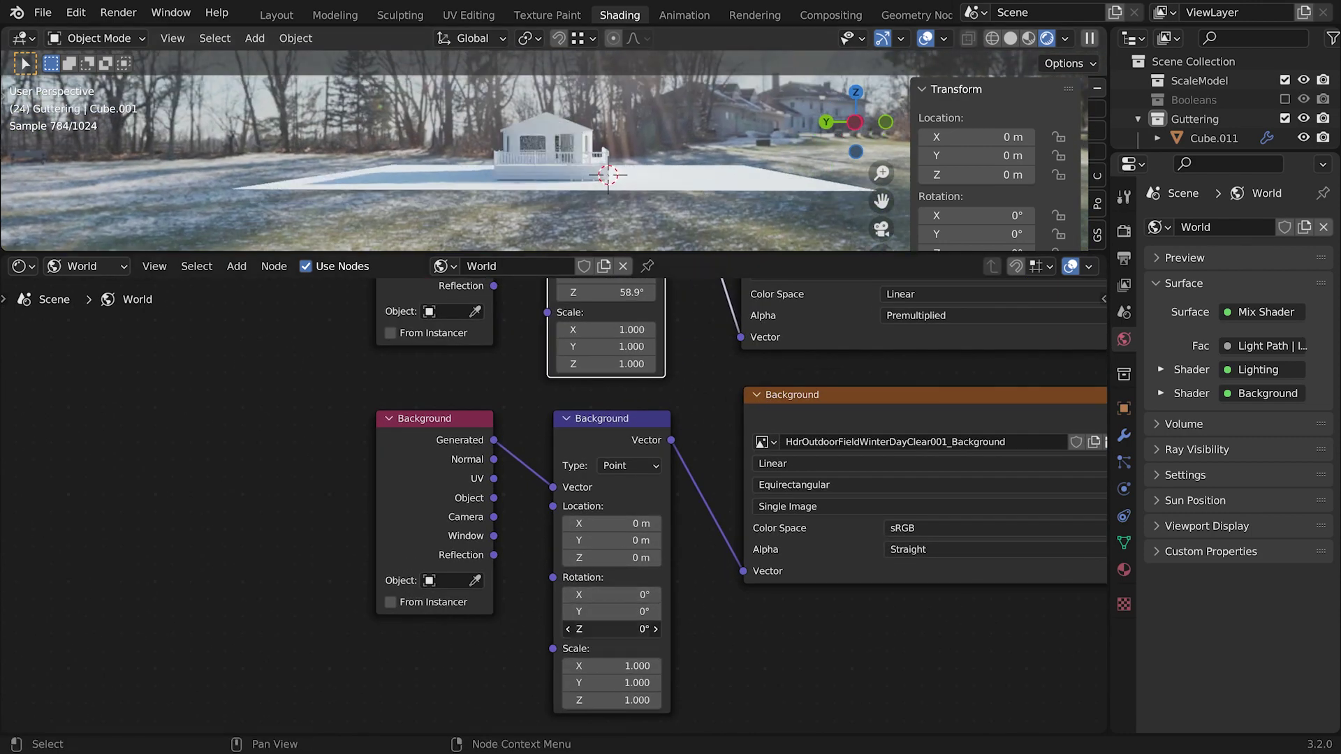
{"action": "mouse_move", "coordinate": [607, 629]}
{"action": "left_mouse_down"}
{"action": "mouse_move", "coordinate": [579, 629]}
{"action": "mouse_move", "coordinate": [614, 628]}
{"action": "left_mouse_up"}
- Connect the Lighting mapping node's Vector output to the Background environment texture's Vector input
{"action": "scroll", "coordinate": [606, 309], "scroll_direction": "down", "scroll_amount": 4}
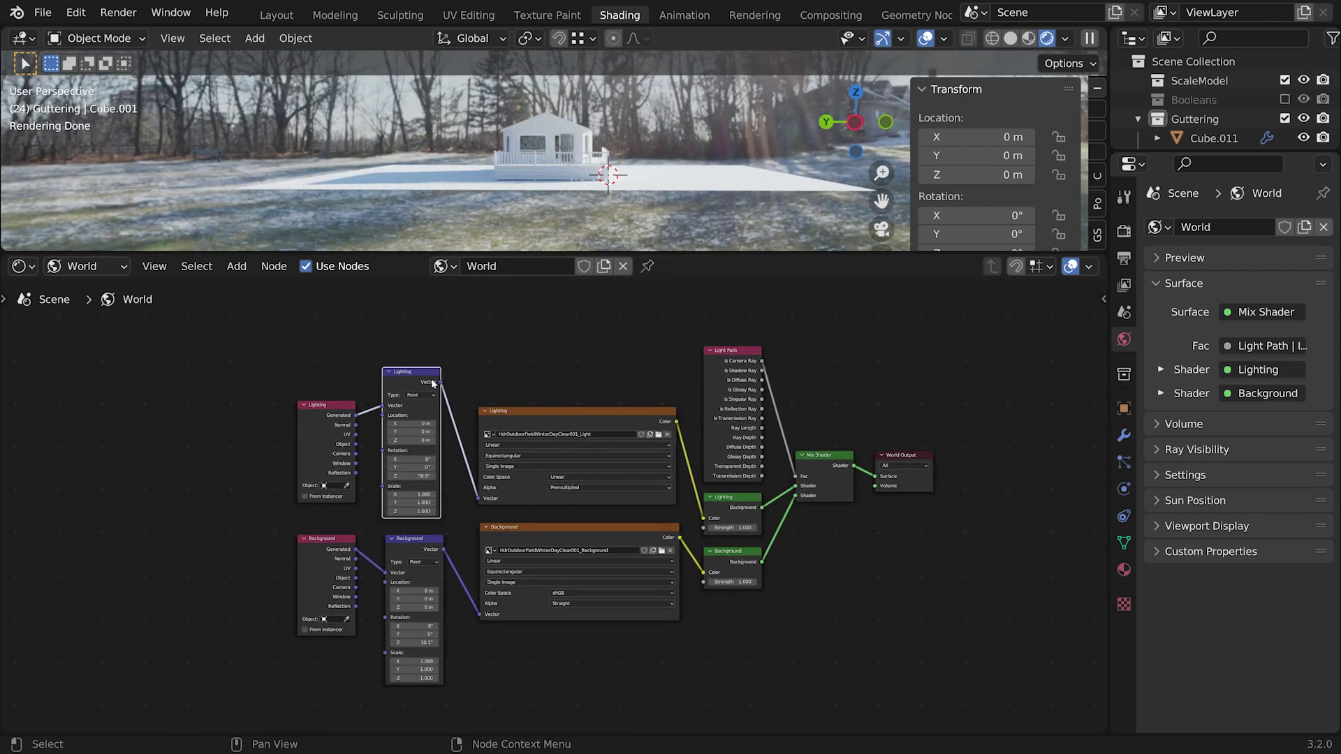
{"action": "left_click_drag", "start_coordinate": [440, 383], "coordinate": [481, 614]}
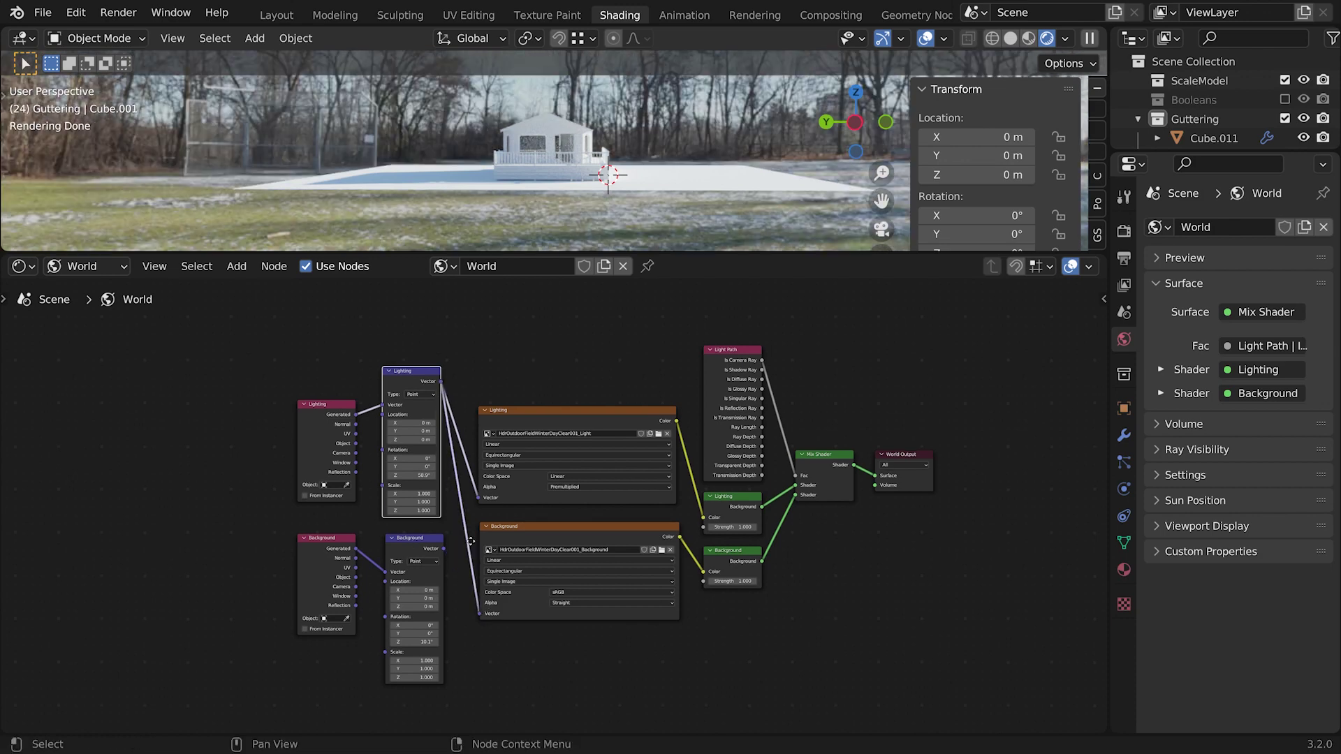
- Move the Lighting environment texture node up slightly and bring the Background environment texture node closer beneath it
{"action": "scroll", "coordinate": [420, 383], "scroll_direction": "up", "scroll_amount": 3}
{"action": "left_click_drag", "start_coordinate": [594, 434], "coordinate": [597, 392]}
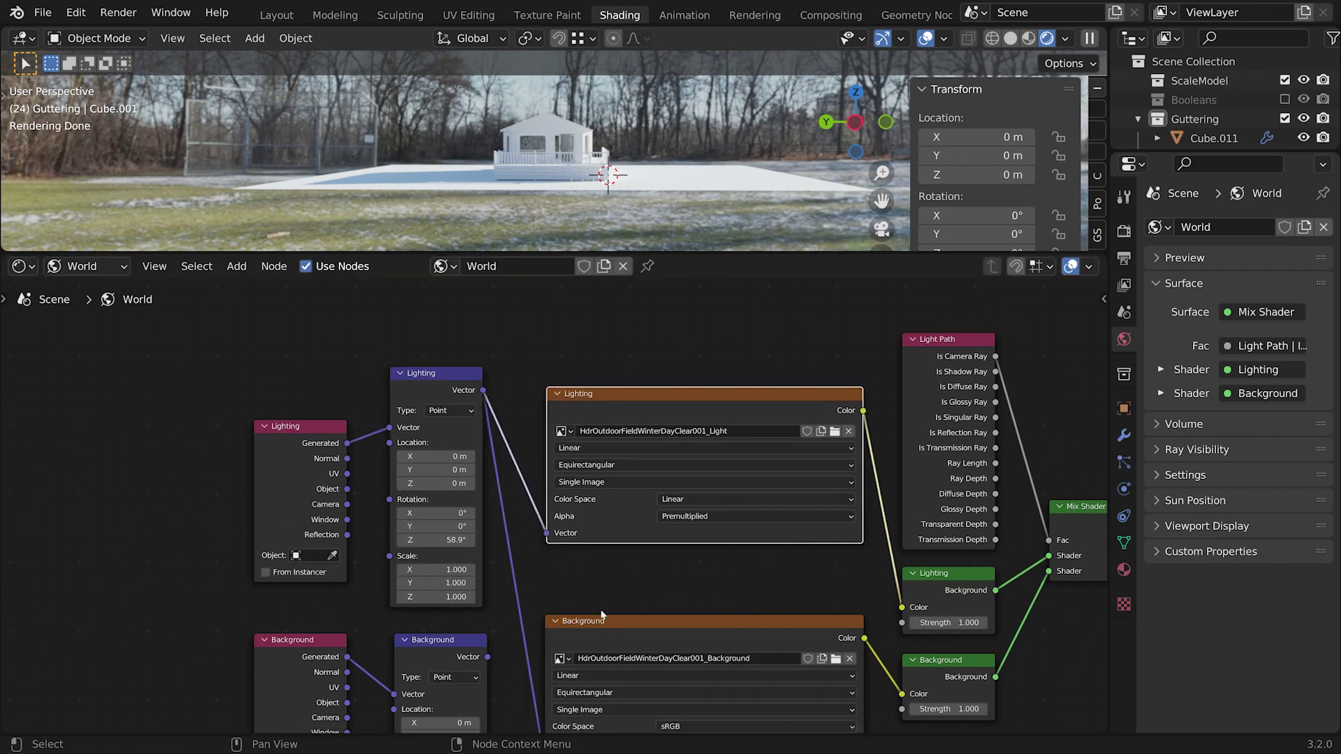
{"action": "left_click_drag", "start_coordinate": [601, 621], "coordinate": [604, 583]}
- Set the Lighting mapping node's Z rotation to about 41.1° and enlarge the 3D viewport to view the house from higher up
{"action": "mouse_move", "coordinate": [458, 541]}
{"action": "left_mouse_down"}
{"action": "mouse_move", "coordinate": [431, 541]}
{"action": "mouse_move", "coordinate": [443, 541]}
{"action": "left_mouse_up"}
{"action": "middle_click_drag", "start_coordinate": [615, 182], "coordinate": [685, 225]}
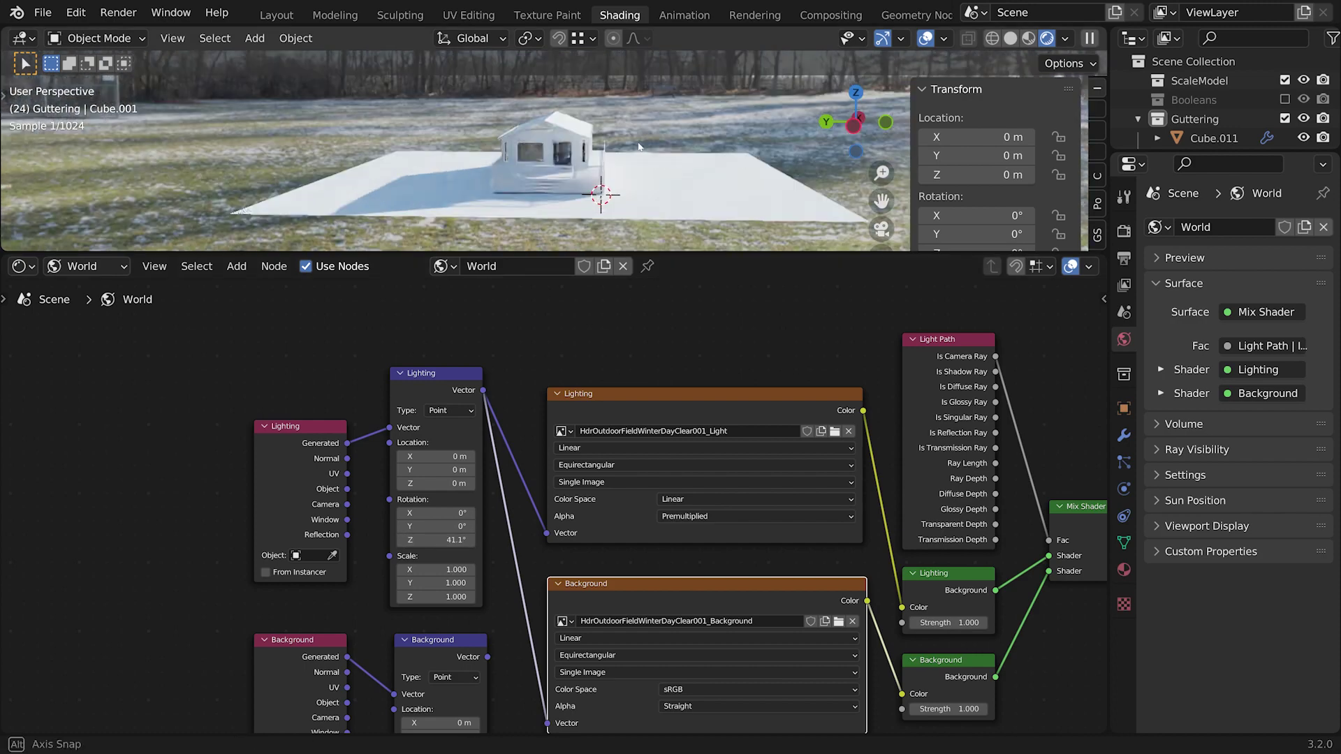
{"action": "left_click_drag", "start_coordinate": [673, 258], "coordinate": [676, 515]}
{"action": "scroll", "coordinate": [685, 357], "scroll_direction": "up", "scroll_amount": 2}
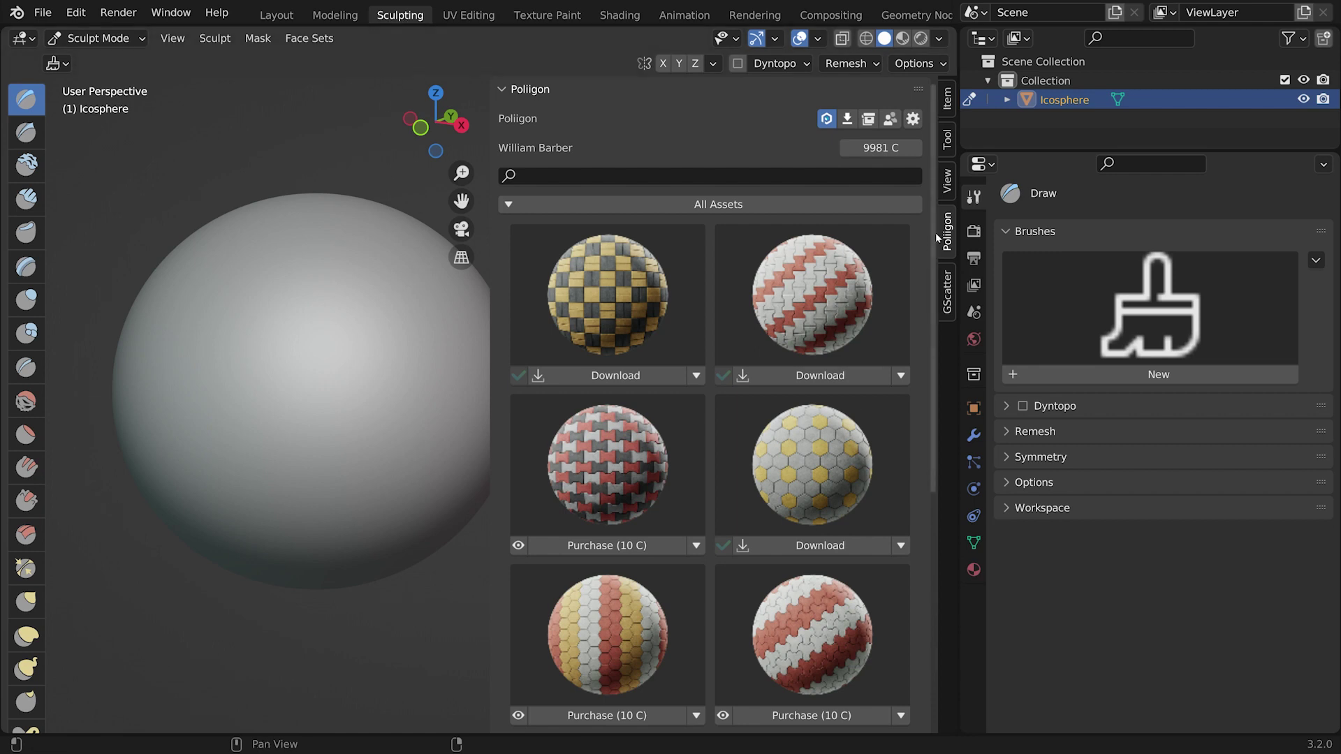
- Filter the Poliigon asset library to Brushes in the Rocks category
{"action": "left_click", "coordinate": [708, 205]}
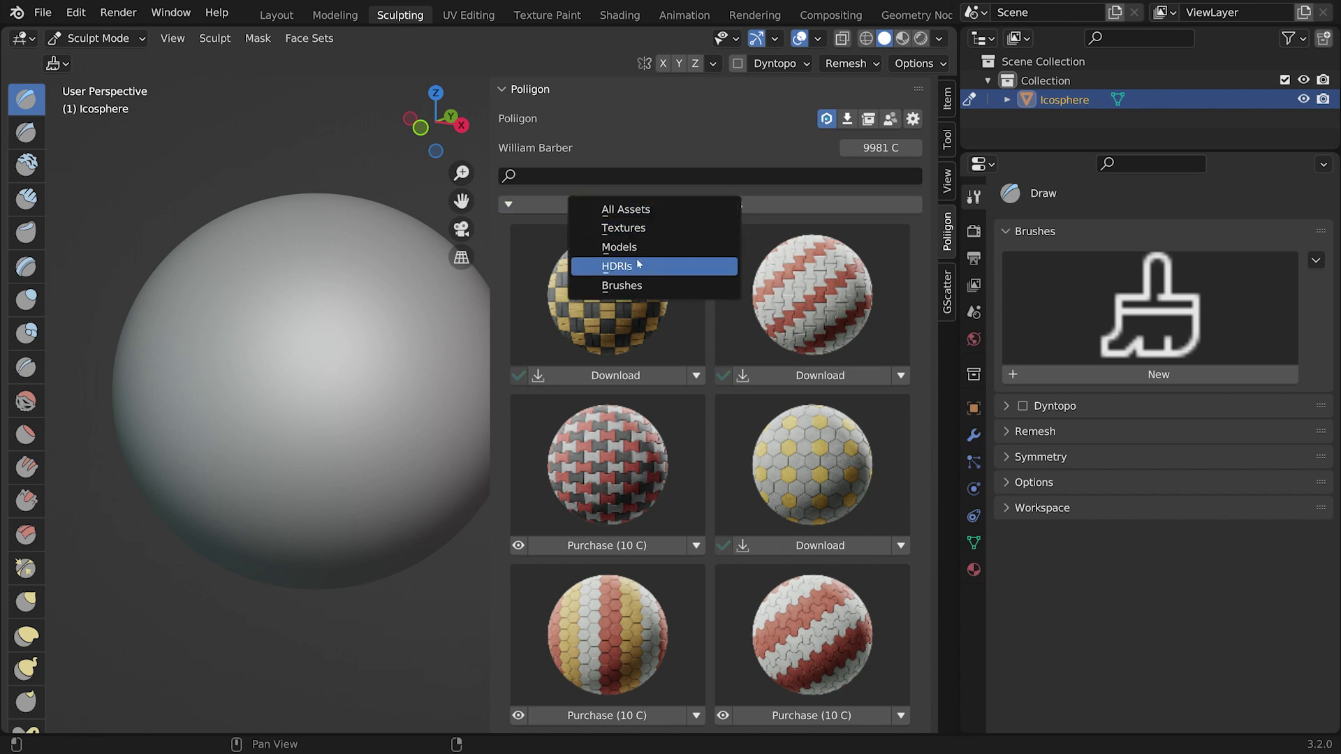
{"action": "key", "text": "Escape"}
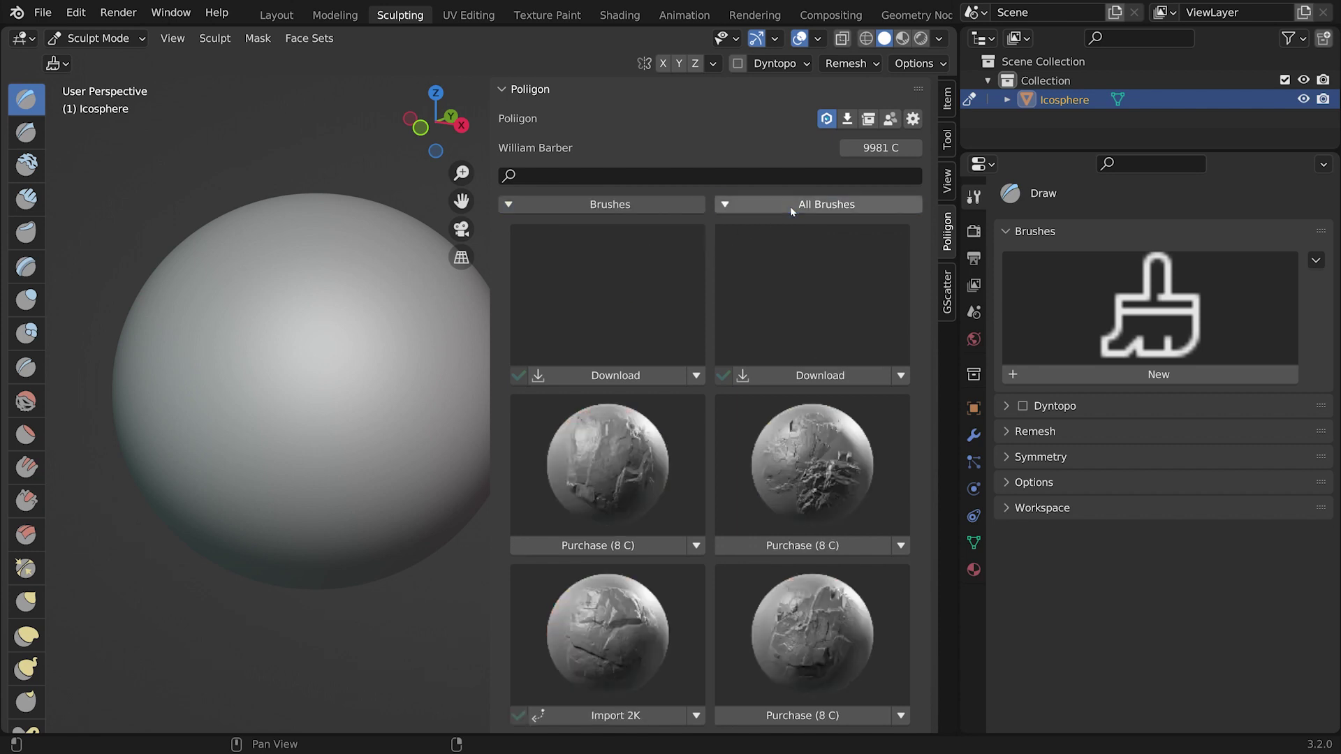
{"action": "left_click", "coordinate": [790, 205]}
{"action": "left_click", "coordinate": [732, 221]}
- Import the already purchased rock brush at 2K for sculpting the icosphere
{"action": "scroll", "coordinate": [694, 322], "scroll_direction": "down", "scroll_amount": 5}
{"action": "scroll", "coordinate": [694, 318], "scroll_direction": "down", "scroll_amount": 4}
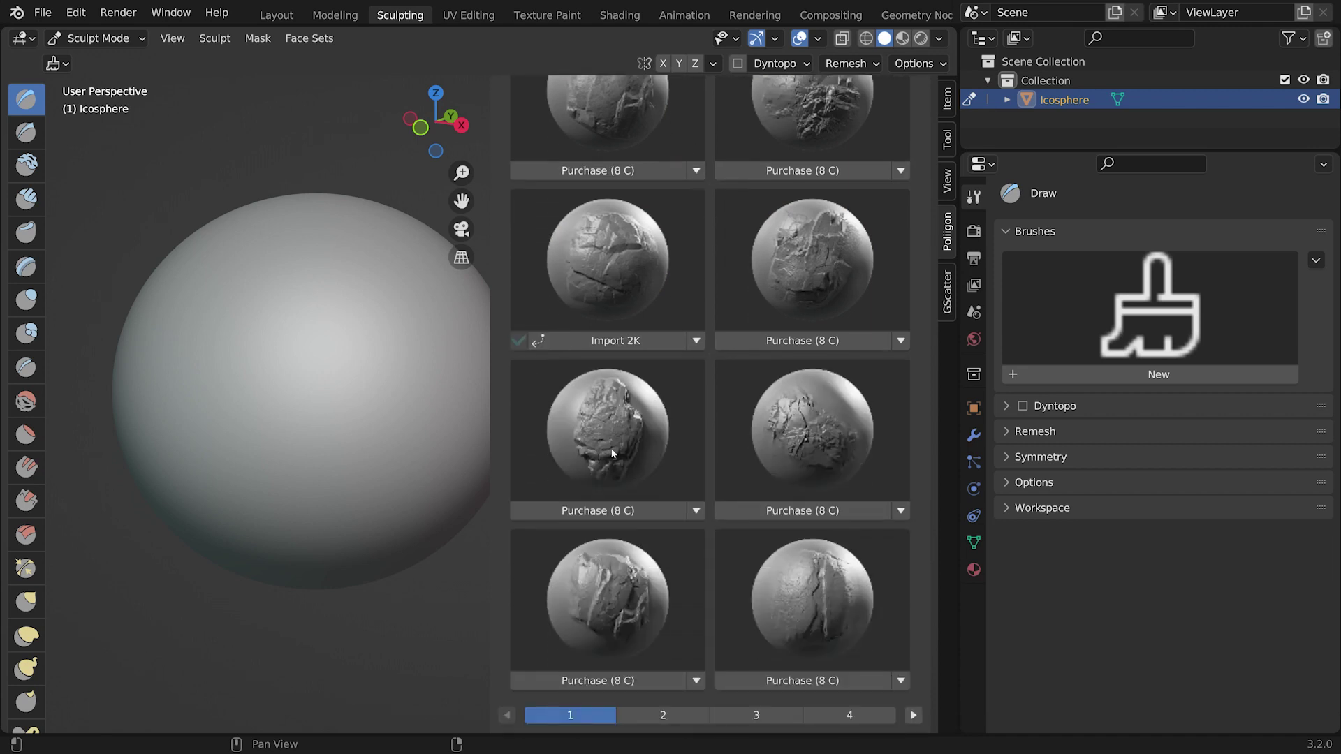
{"action": "scroll", "coordinate": [768, 497], "scroll_direction": "up", "scroll_amount": 2}
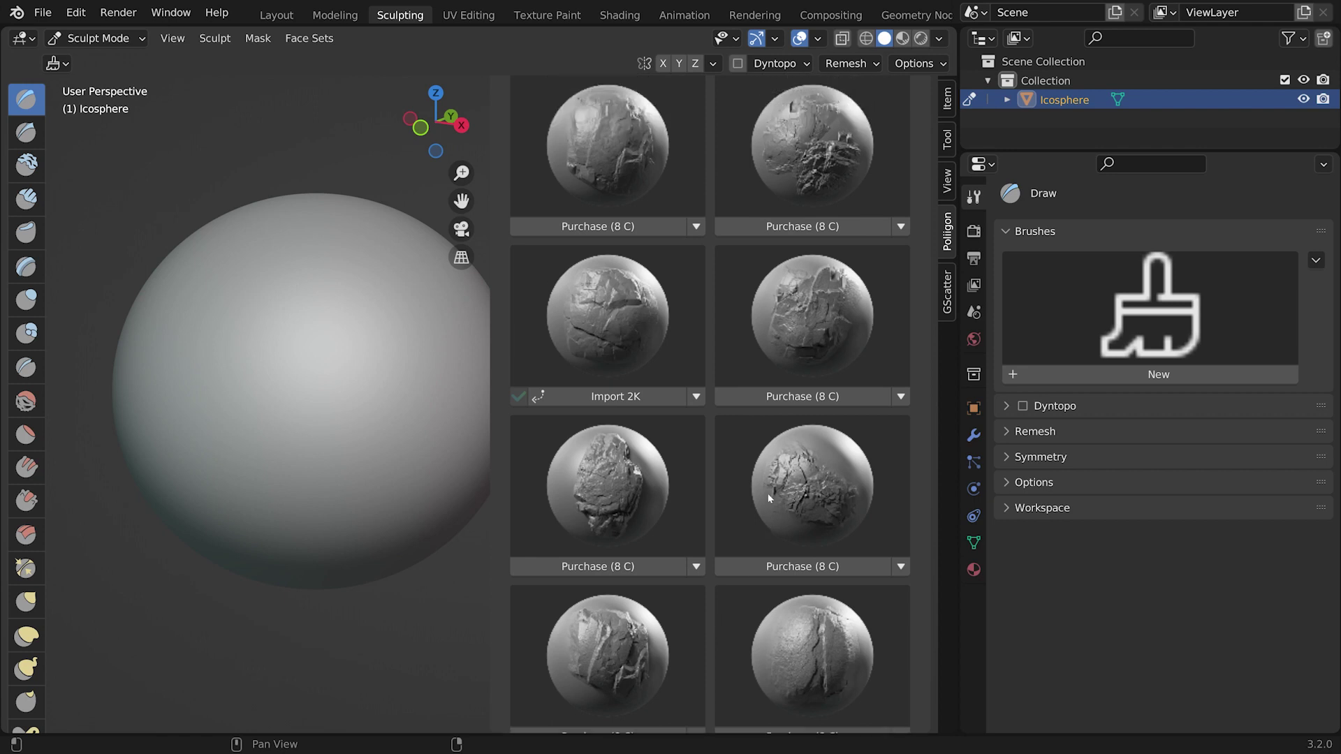
{"action": "left_click", "coordinate": [625, 398]}
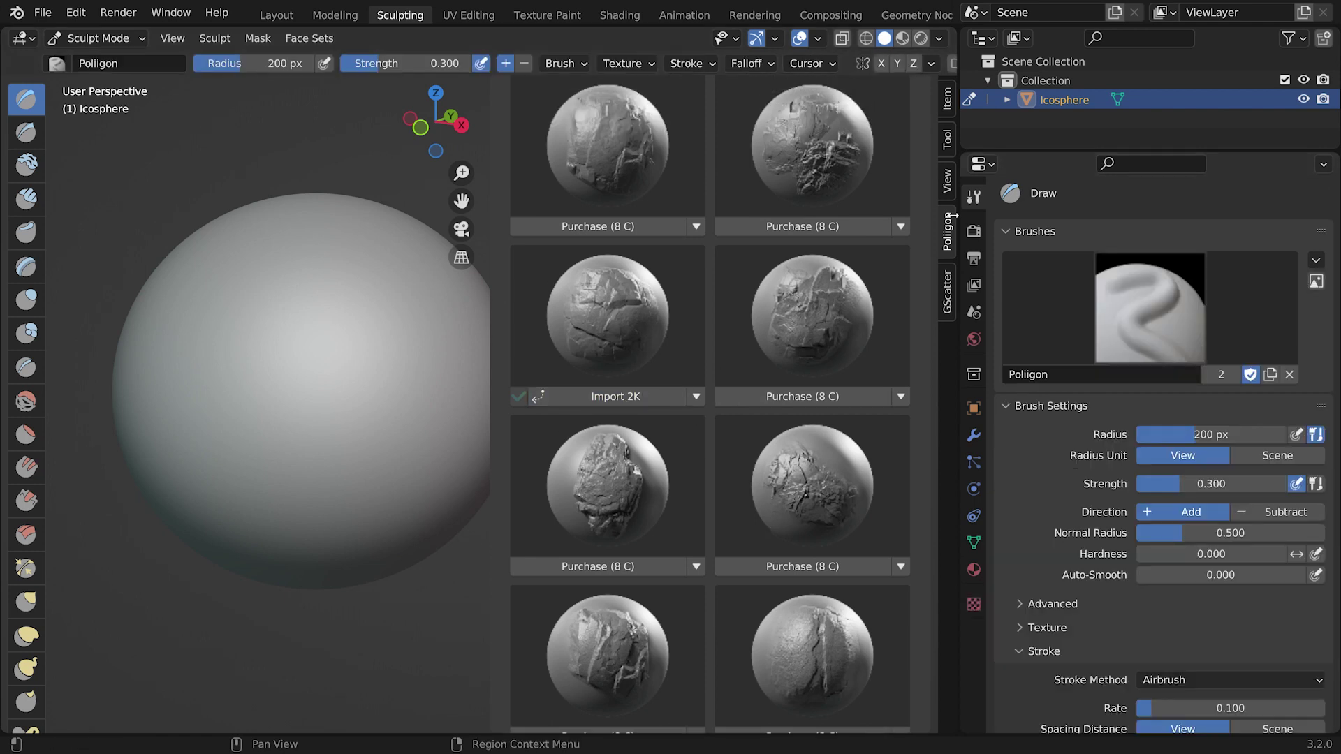
- Set the Poliigon brush's stroke method to Anchored and its strength to about 0.652
{"action": "scroll", "coordinate": [1076, 567], "scroll_direction": "down", "scroll_amount": 5}
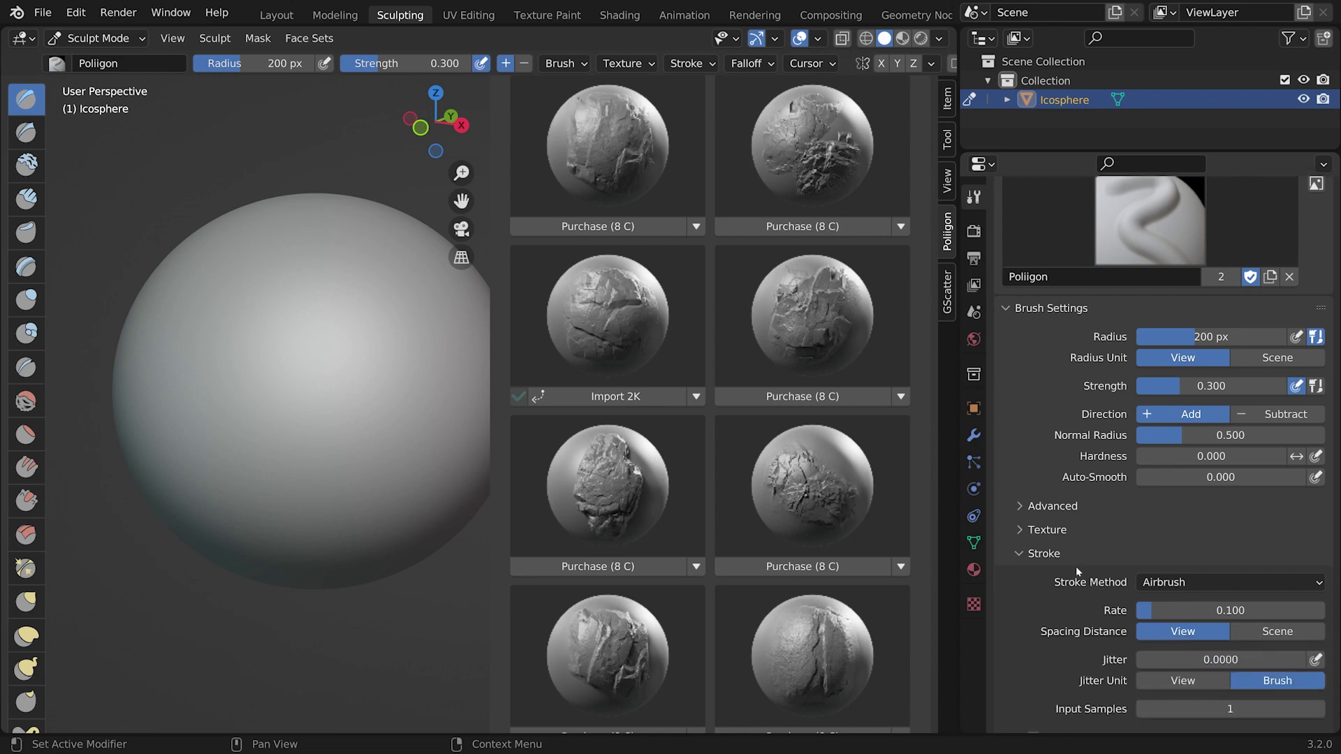
{"action": "scroll", "coordinate": [1079, 429], "scroll_direction": "up", "scroll_amount": 4}
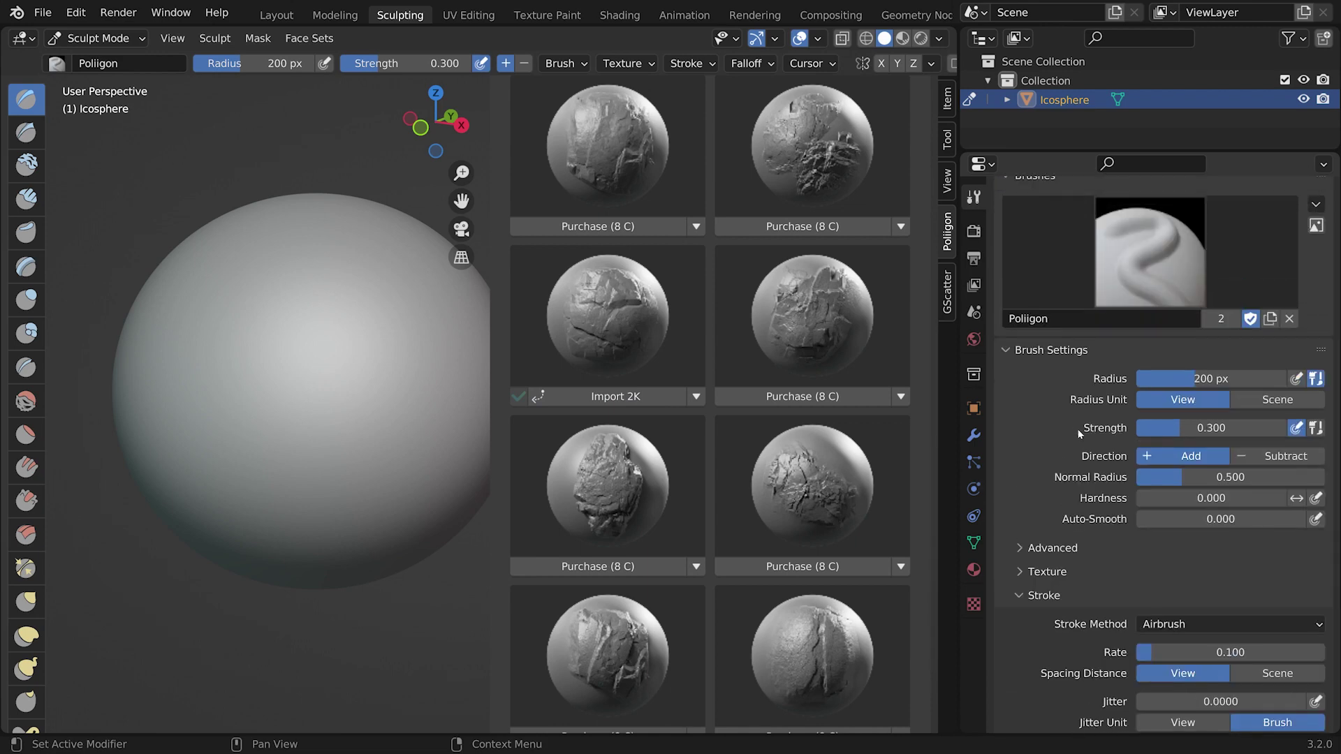
{"action": "scroll", "coordinate": [1075, 622], "scroll_direction": "down", "scroll_amount": 4}
{"action": "scroll", "coordinate": [1077, 624], "scroll_direction": "down", "scroll_amount": 3}
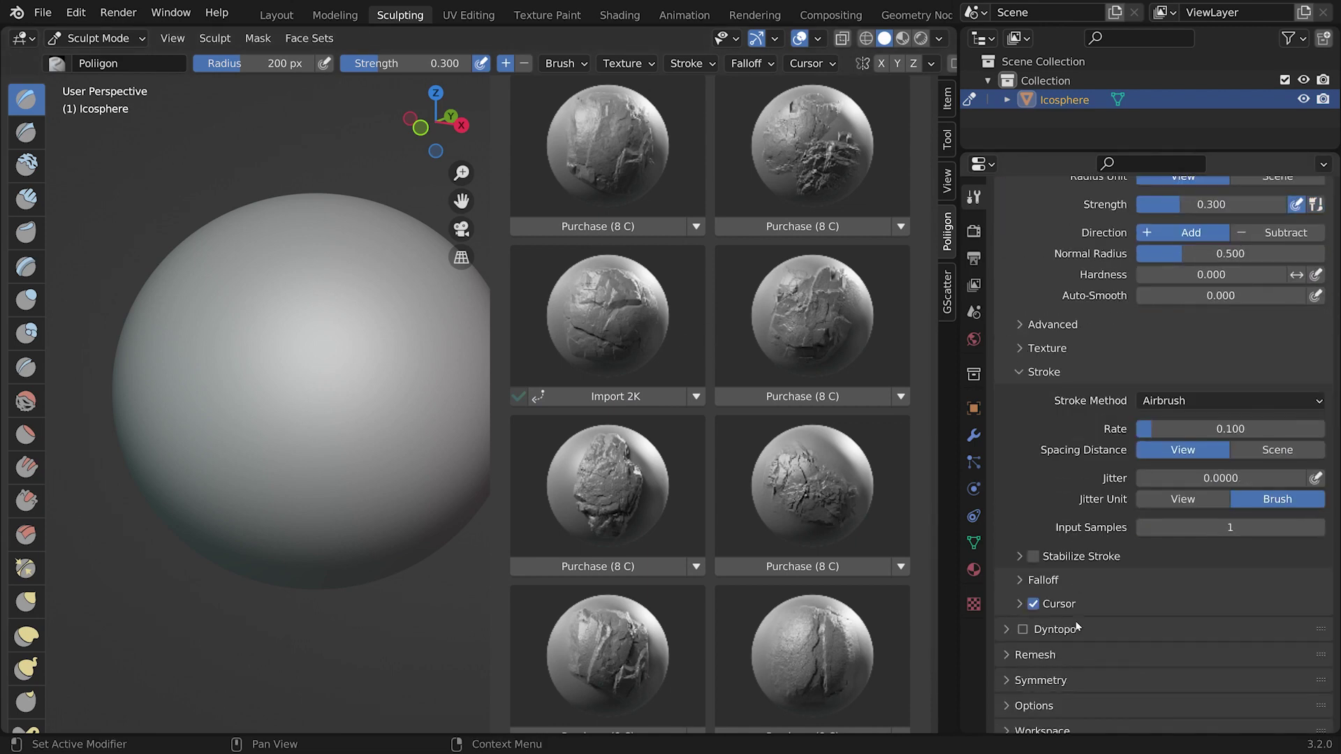
{"action": "scroll", "coordinate": [1062, 531], "scroll_direction": "up", "scroll_amount": 3}
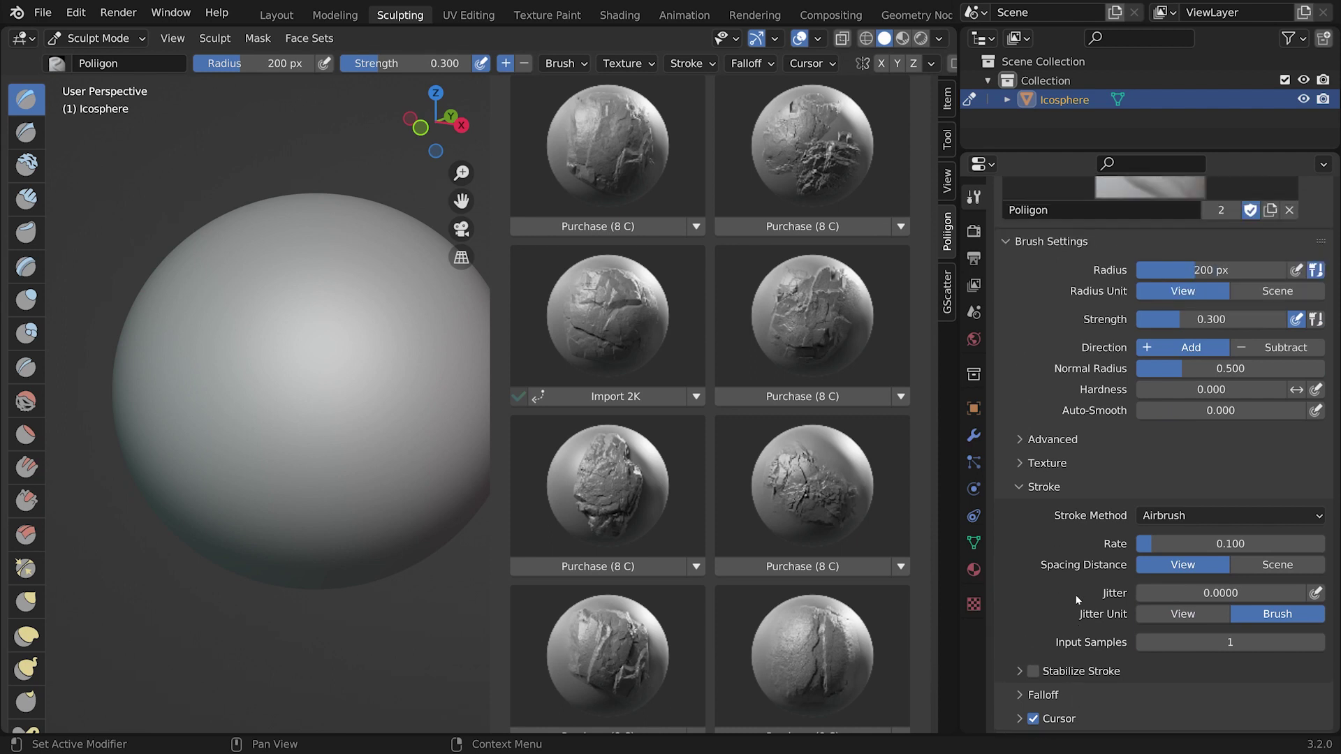
{"action": "left_click", "coordinate": [1192, 516]}
{"action": "left_click", "coordinate": [1221, 612]}
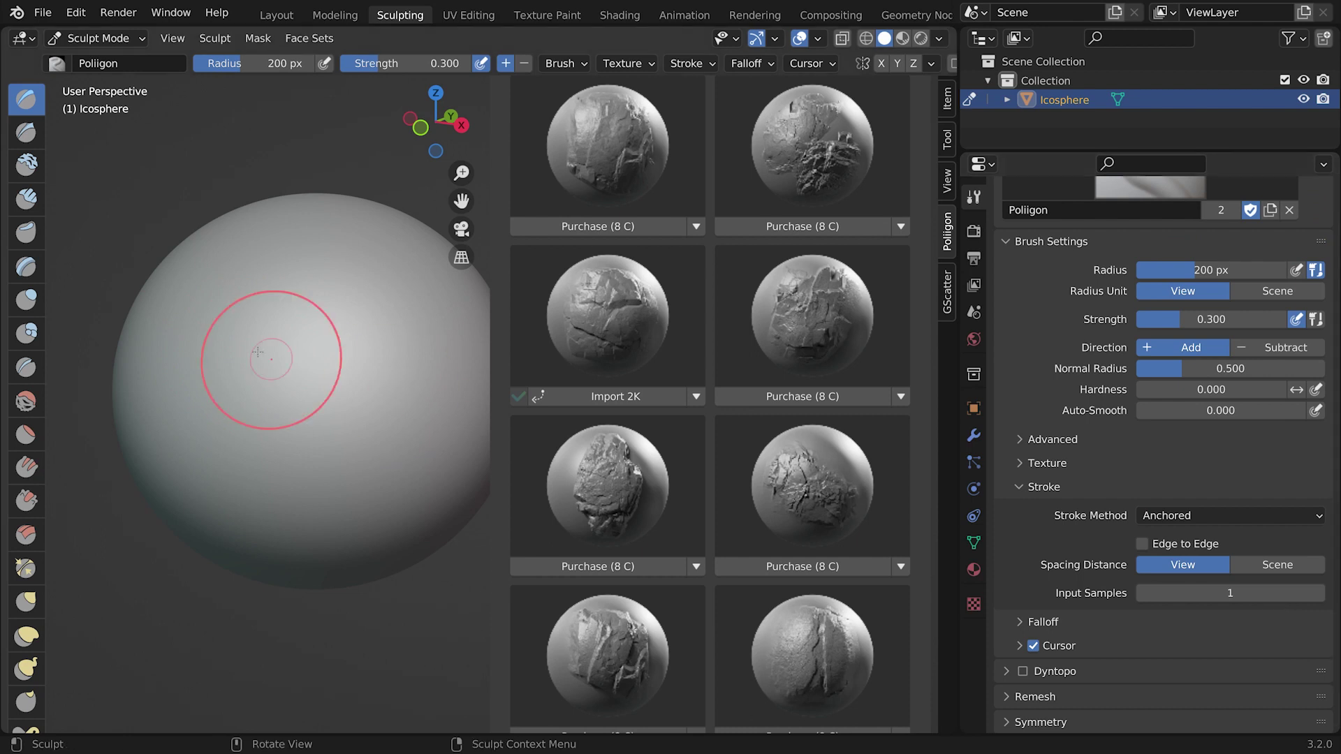
{"action": "left_click_drag", "start_coordinate": [382, 64], "coordinate": [428, 67]}
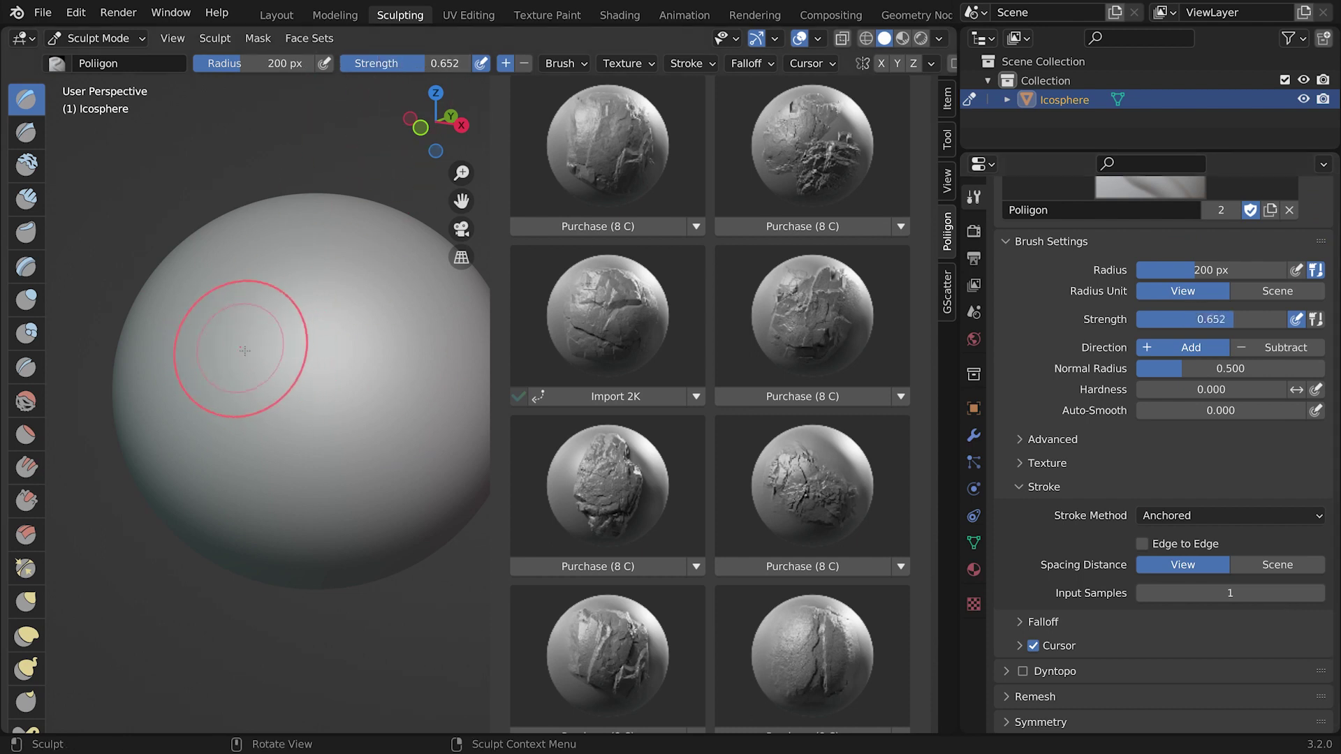
- Sculpt several large anchored rock stamps across the upper half and sides of the icosphere with the Poliigon brush
{"action": "left_click_drag", "start_coordinate": [224, 338], "coordinate": [349, 444]}
{"action": "middle_click_drag", "start_coordinate": [424, 730], "coordinate": [336, 284]}
{"action": "left_click_drag", "start_coordinate": [335, 285], "coordinate": [345, 500]}
{"action": "middle_click_drag", "start_coordinate": [344, 500], "coordinate": [381, 321]}
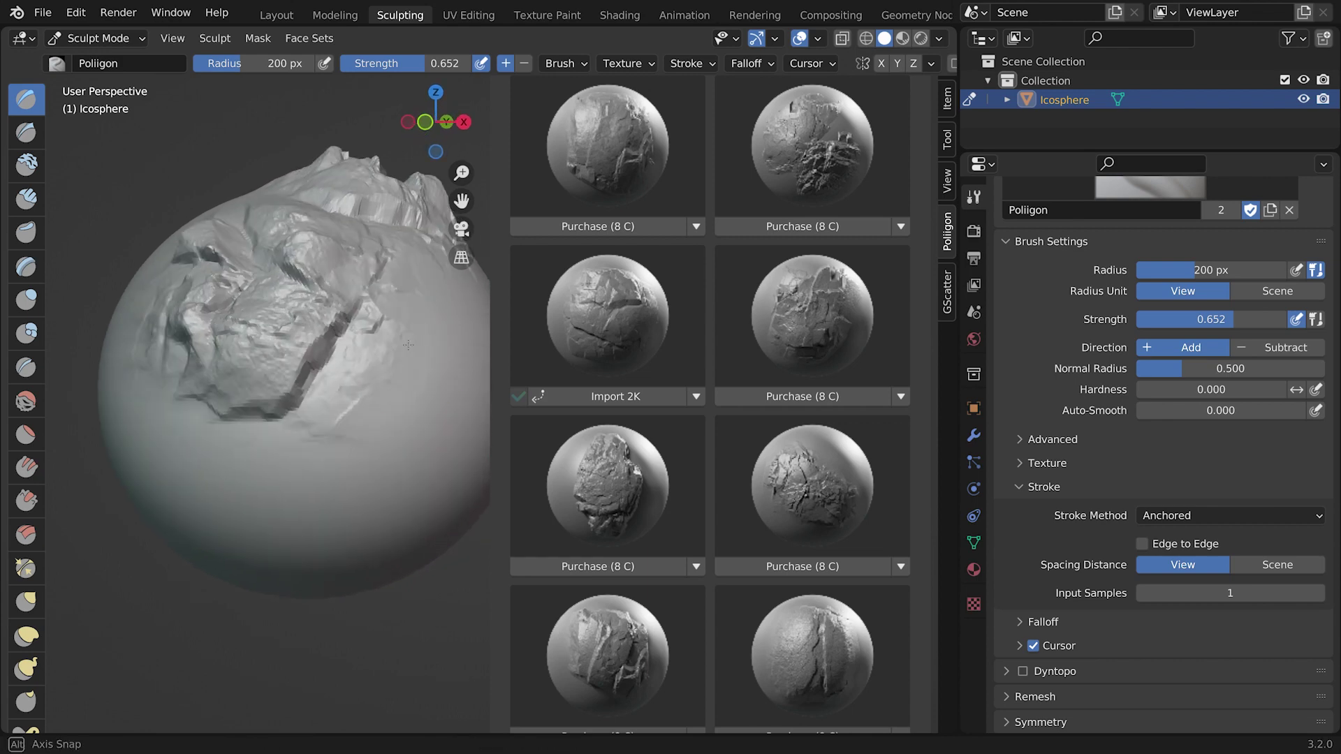
{"action": "left_click_drag", "start_coordinate": [391, 308], "coordinate": [454, 391]}
{"action": "middle_click_drag", "start_coordinate": [454, 391], "coordinate": [359, 353]}
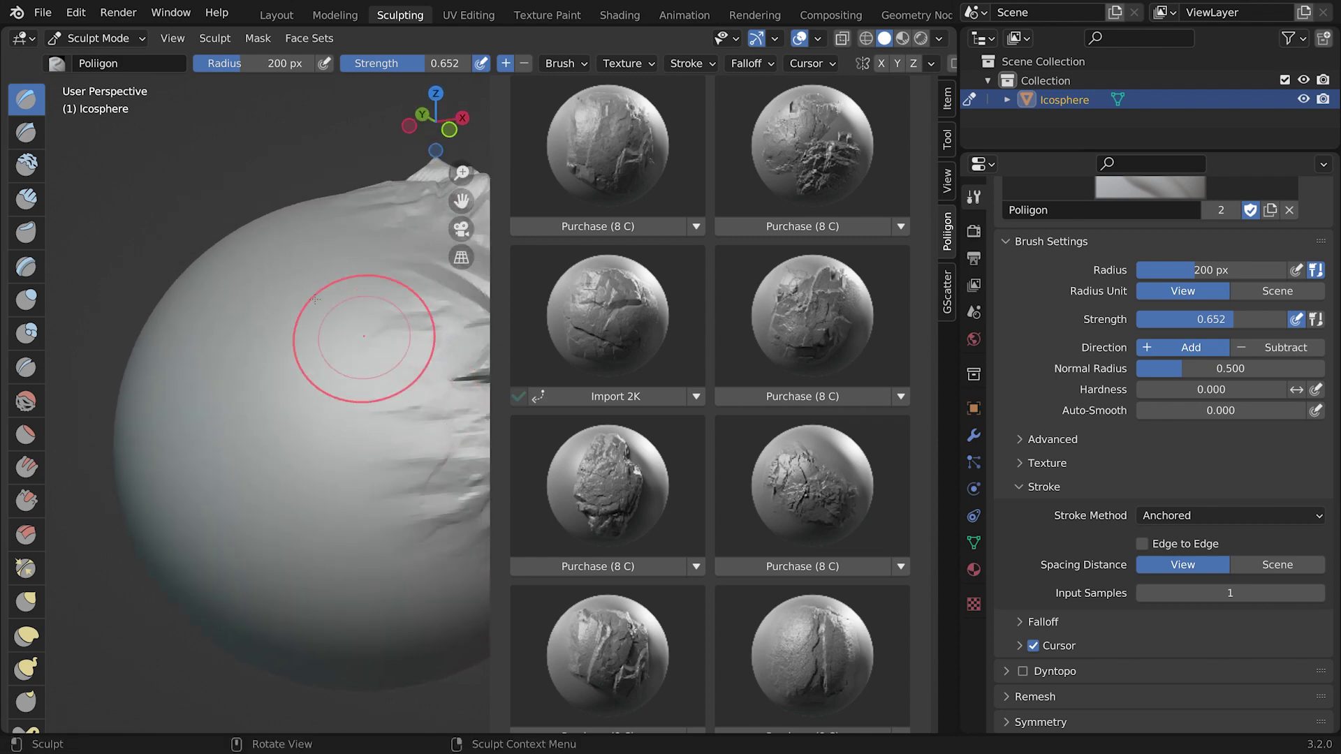
{"action": "left_click_drag", "start_coordinate": [359, 353], "coordinate": [404, 554]}
{"action": "mouse_move", "coordinate": [404, 553]}
{"action": "middle_mouse_down"}
{"action": "mouse_move", "coordinate": [339, 455]}
{"action": "mouse_move", "coordinate": [254, 494]}
{"action": "middle_mouse_up"}
{"action": "mouse_move", "coordinate": [409, 597]}
{"action": "middle_mouse_down"}
{"action": "mouse_move", "coordinate": [326, 538]}
{"action": "mouse_move", "coordinate": [329, 569]}
{"action": "middle_mouse_up"}
{"action": "mouse_move", "coordinate": [410, 569]}
{"action": "middle_mouse_down"}
{"action": "mouse_move", "coordinate": [344, 488]}
{"action": "mouse_move", "coordinate": [375, 509]}
{"action": "mouse_move", "coordinate": [186, 479]}
{"action": "mouse_move", "coordinate": [382, 617]}
{"action": "middle_mouse_up"}
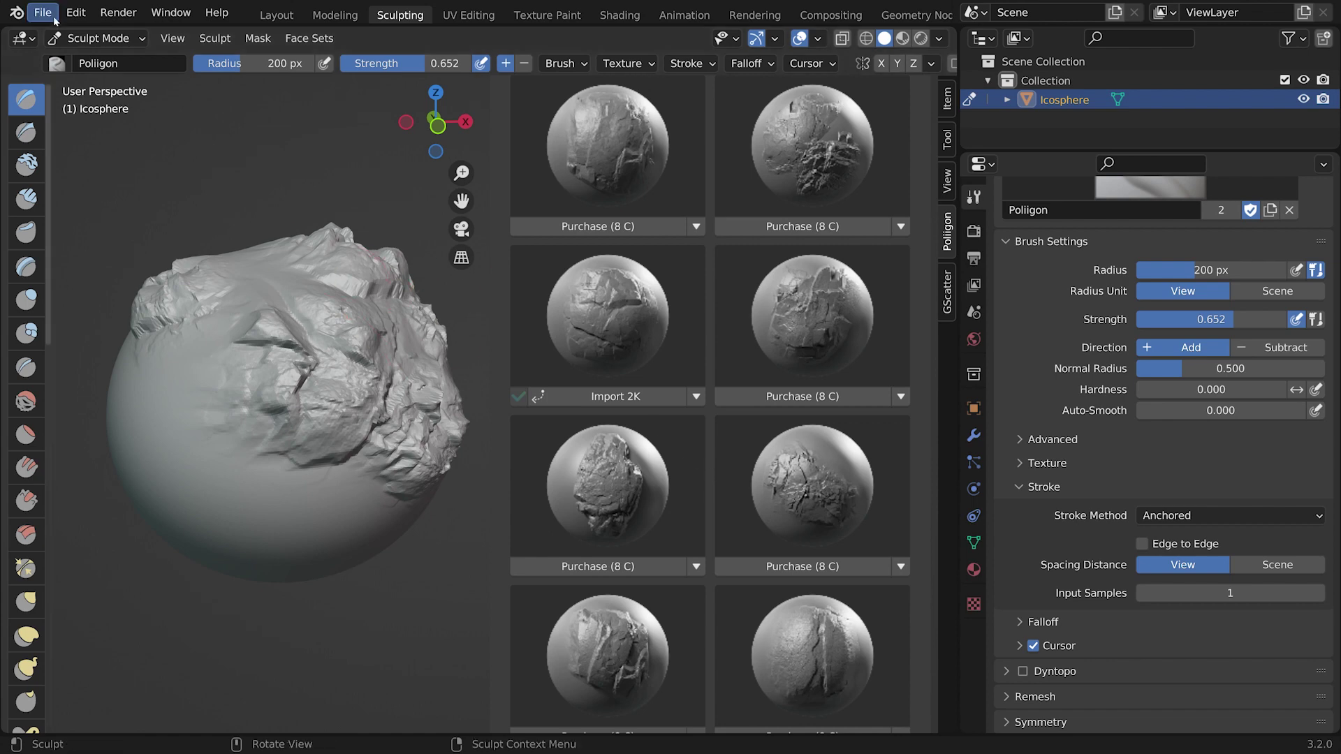
- Widen the 3D viewport and open the Poliigon add-on's preferences in an enlarged window
{"action": "scroll", "coordinate": [803, 559], "scroll_direction": "up", "scroll_amount": 10}
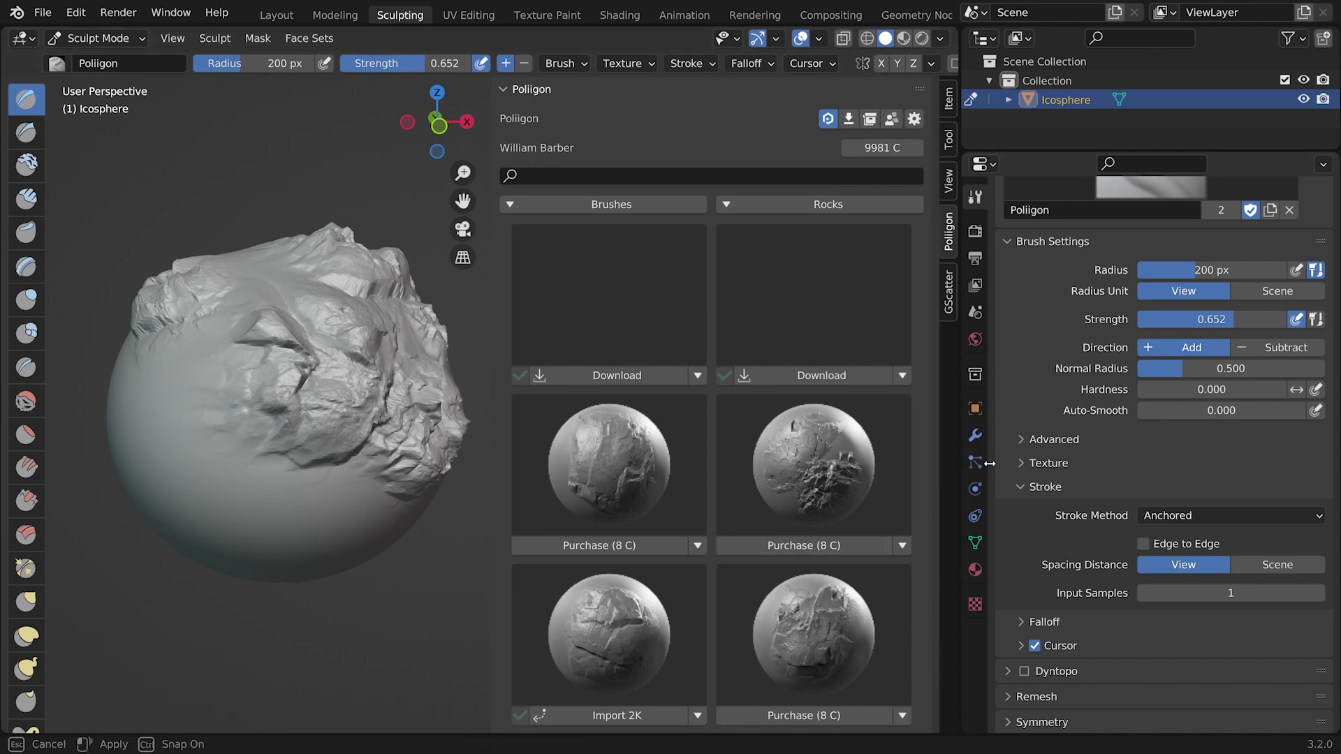
{"action": "left_click_drag", "start_coordinate": [954, 457], "coordinate": [1059, 457]}
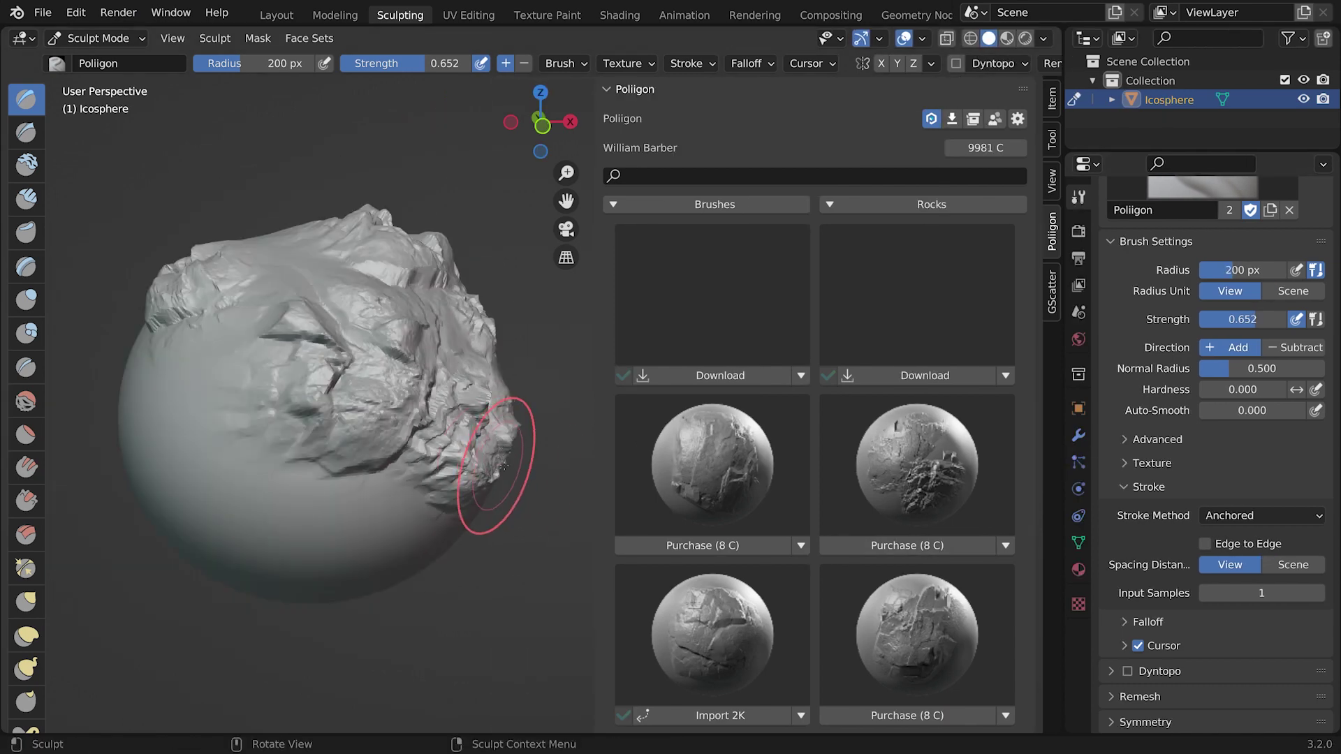
{"action": "left_click", "coordinate": [1019, 119]}
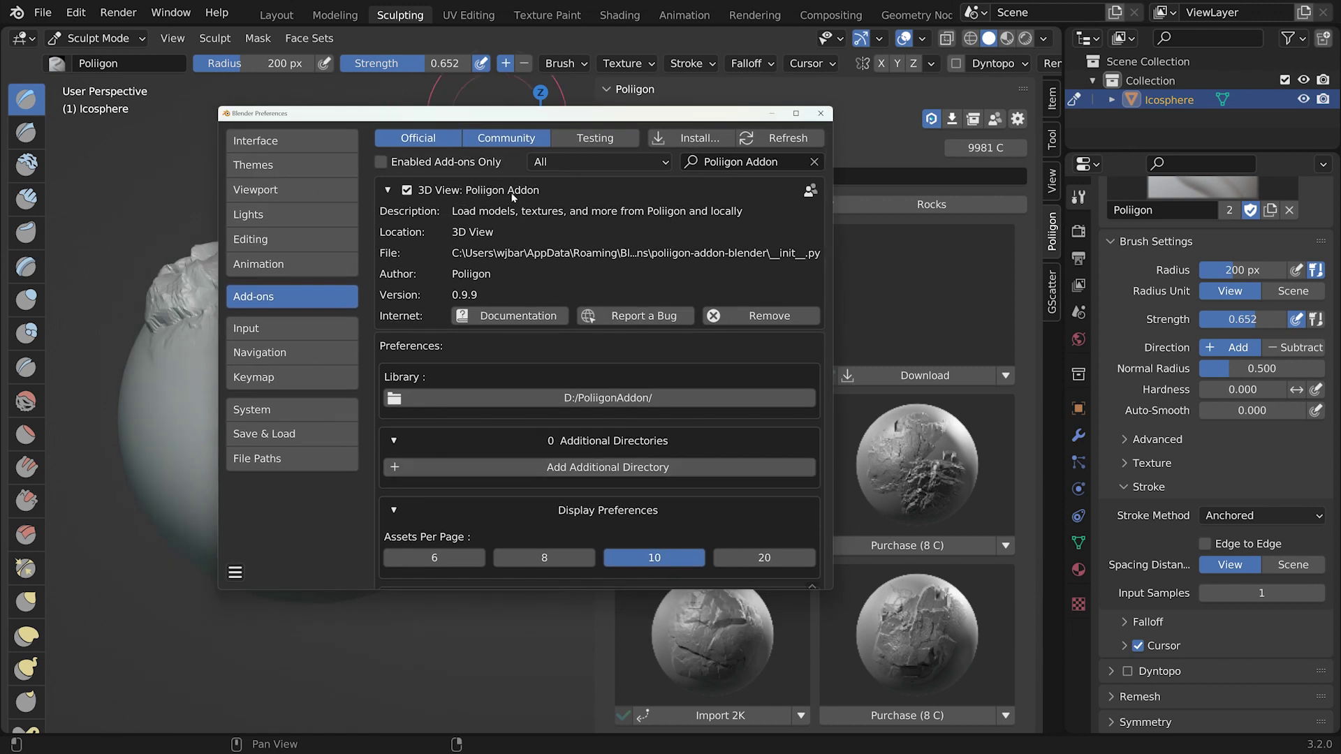
{"action": "scroll", "coordinate": [615, 330], "scroll_direction": "down", "scroll_amount": 3}
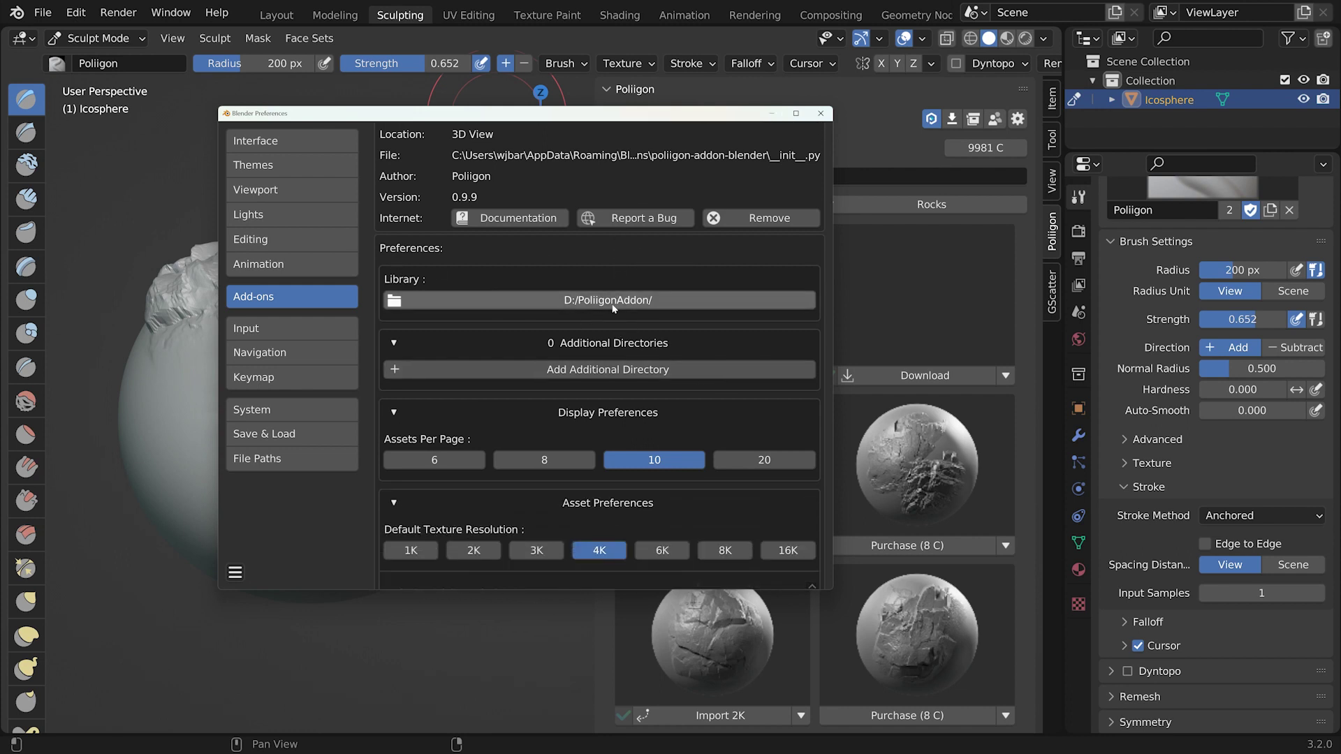
{"action": "left_click_drag", "start_coordinate": [829, 590], "coordinate": [1002, 752]}
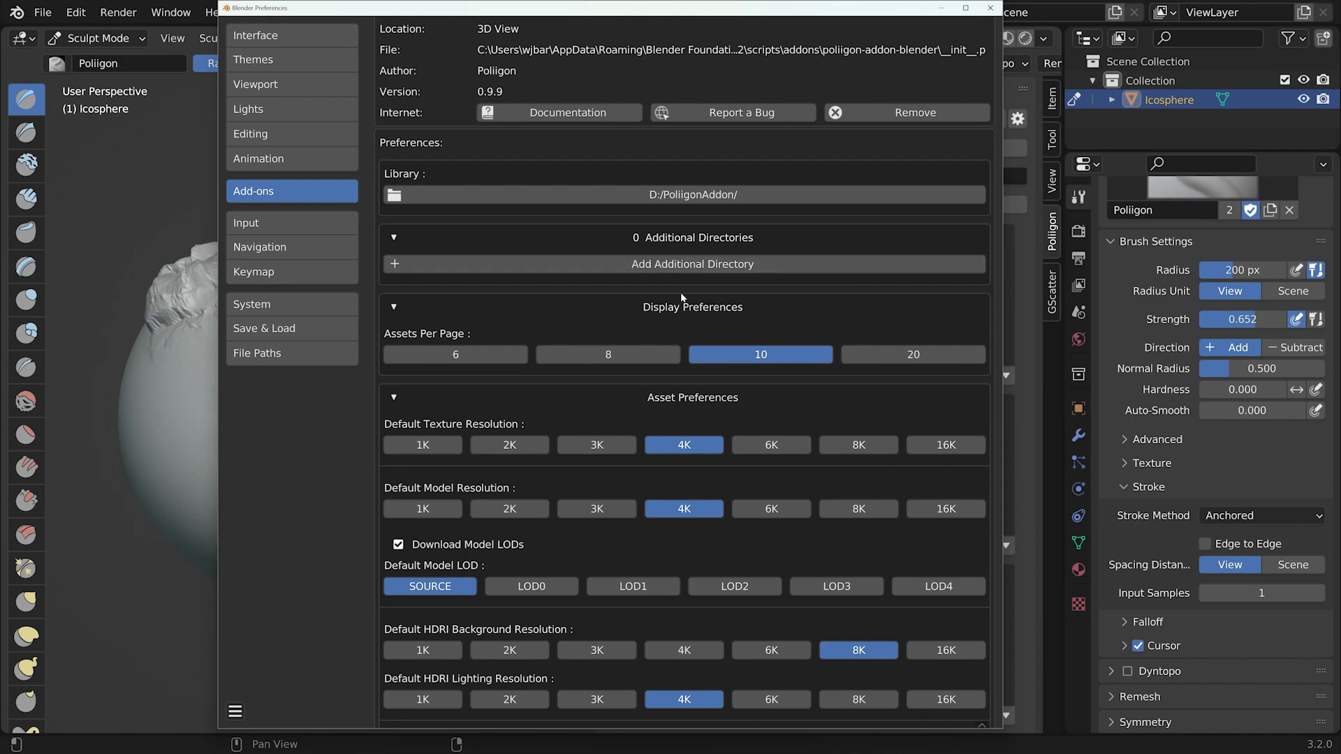
- Add Y:\Storage\PoliiAssets_OLD as an additional asset directory for the Poliigon add-on
{"action": "left_click", "coordinate": [713, 265]}
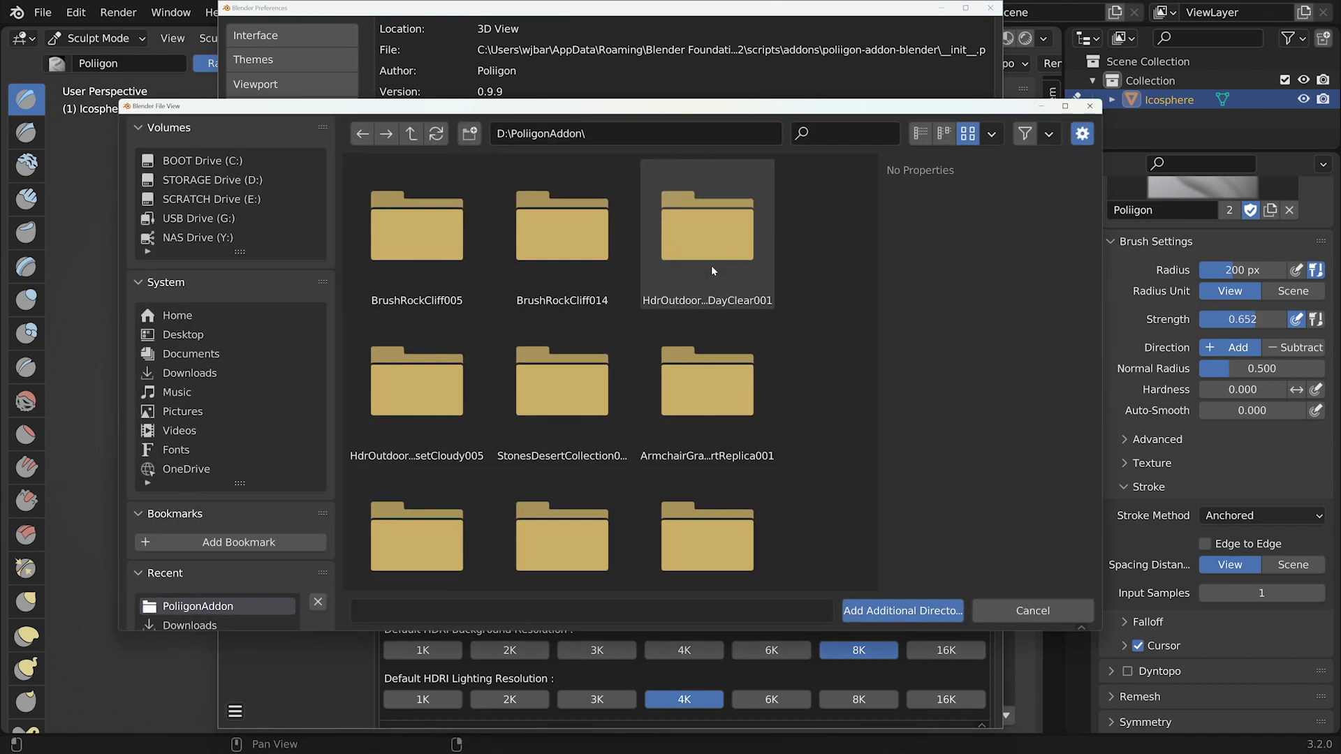
{"action": "scroll", "coordinate": [264, 451], "scroll_direction": "down", "scroll_amount": 5}
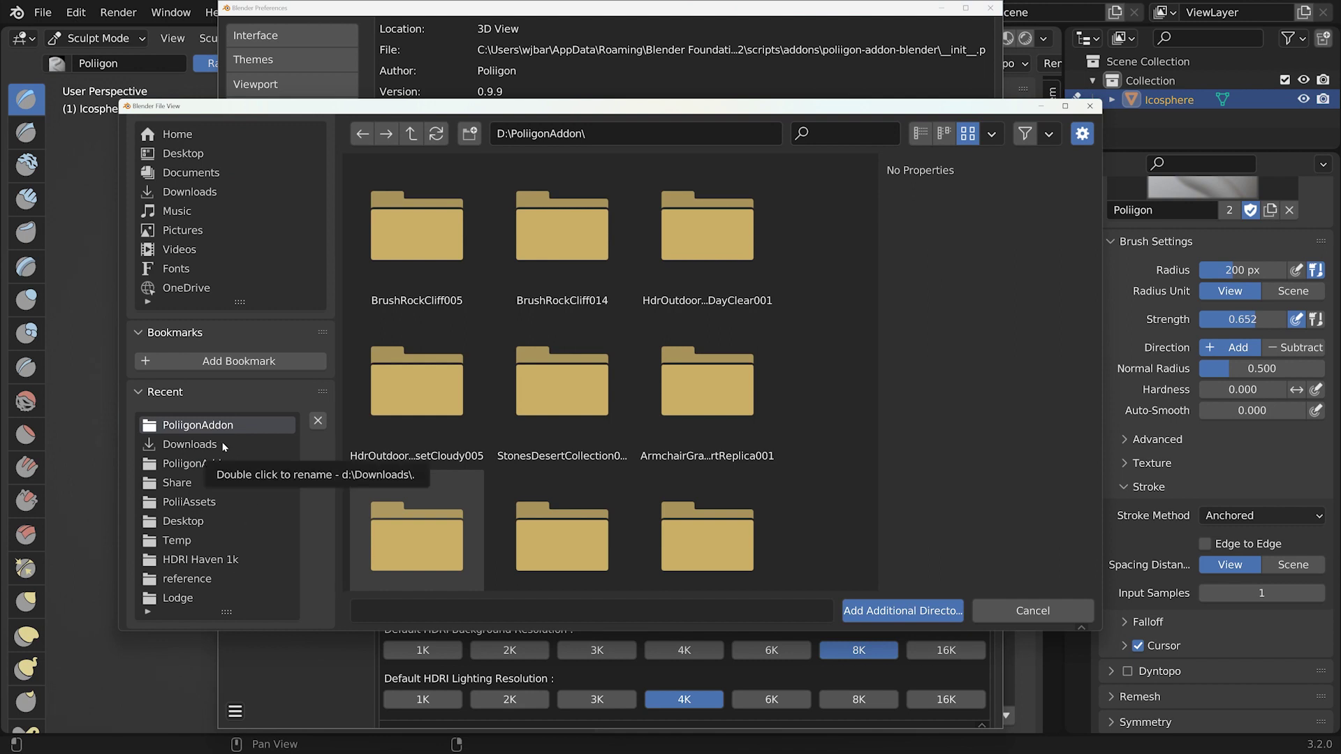
{"action": "scroll", "coordinate": [249, 436], "scroll_direction": "up", "scroll_amount": 4}
{"action": "scroll", "coordinate": [249, 436], "scroll_direction": "up", "scroll_amount": 2}
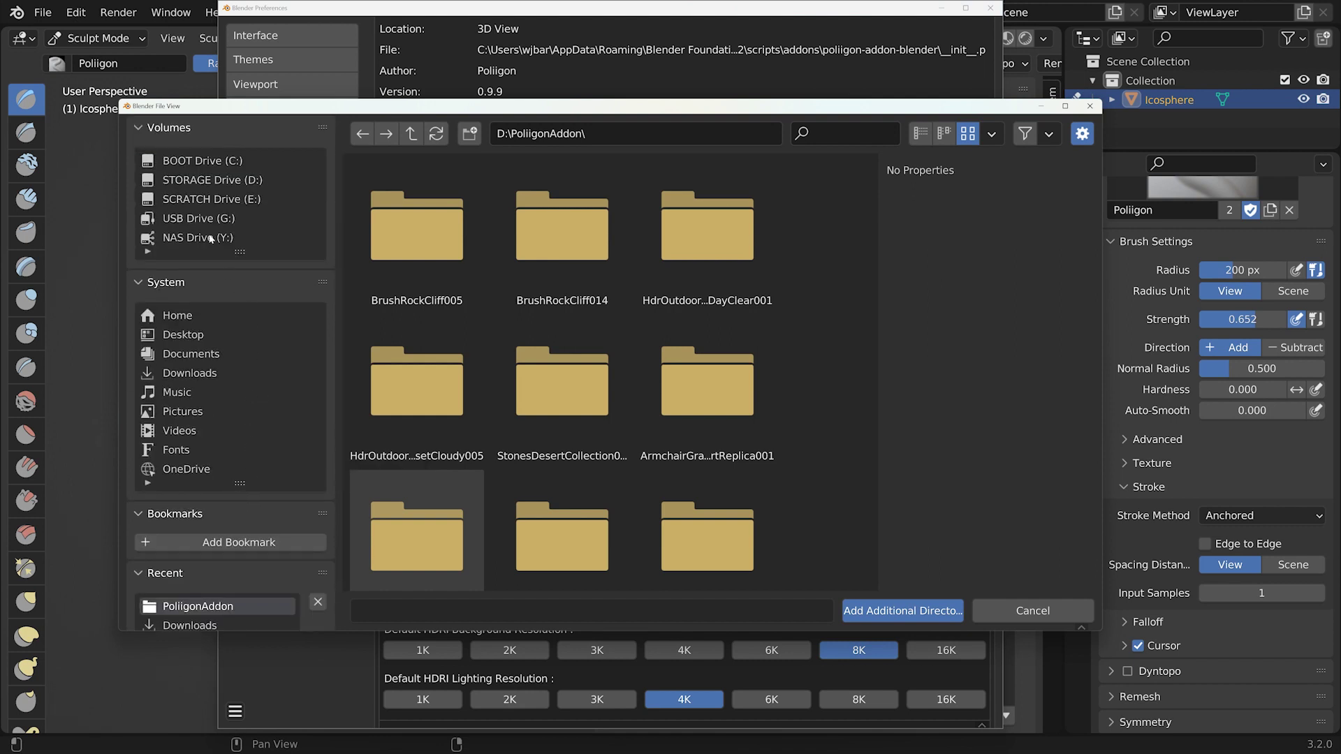
{"action": "left_click", "coordinate": [291, 238]}
{"action": "double_click", "coordinate": [481, 260]}
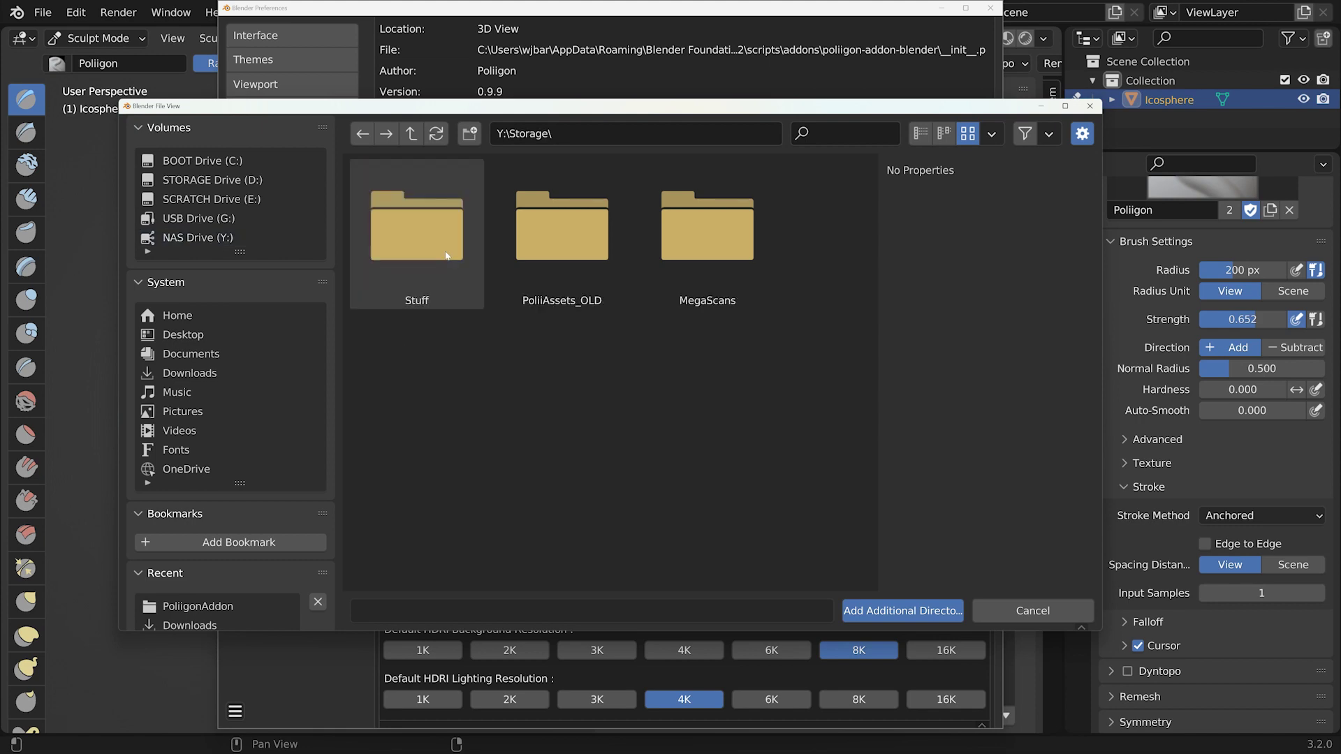
{"action": "double_click", "coordinate": [570, 264]}
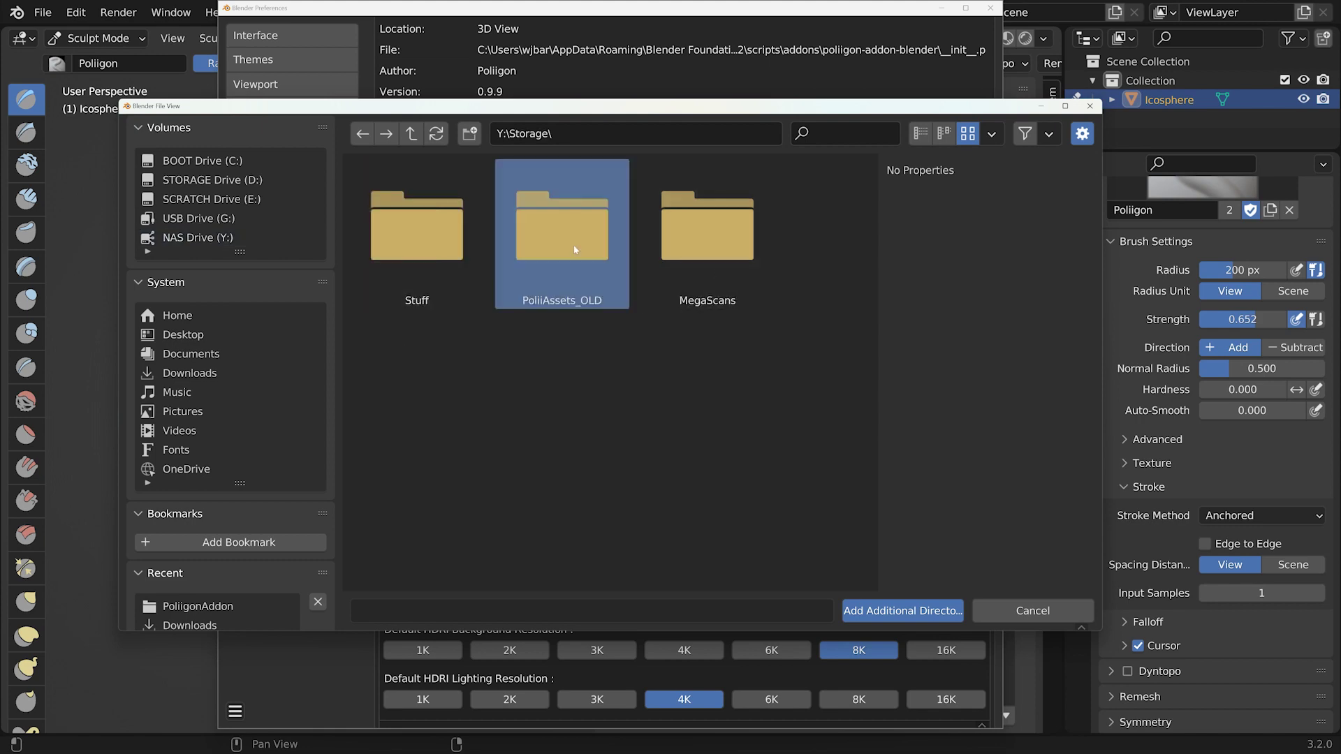
{"action": "left_click", "coordinate": [902, 610]}
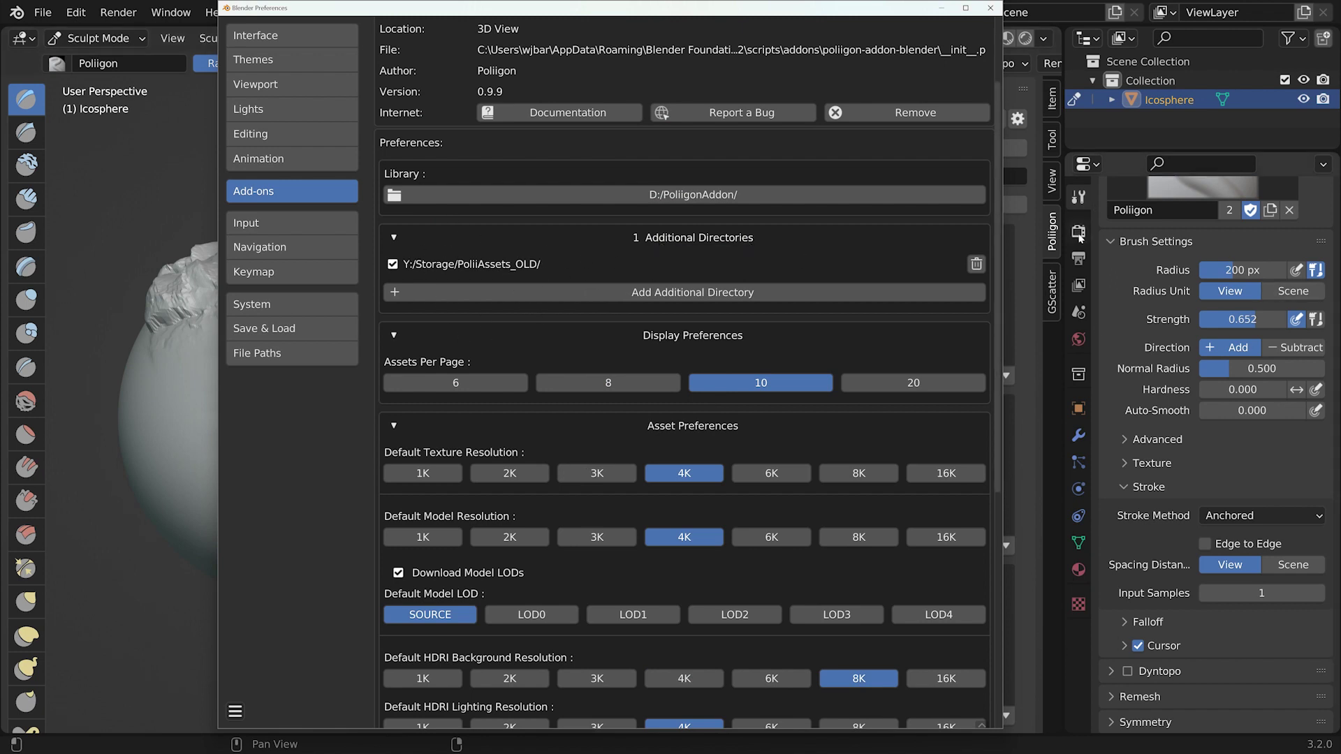
- Move the preferences window aside and browse the HDRIs among the owned Poliigon assets
{"action": "double_click", "coordinate": [848, 8]}
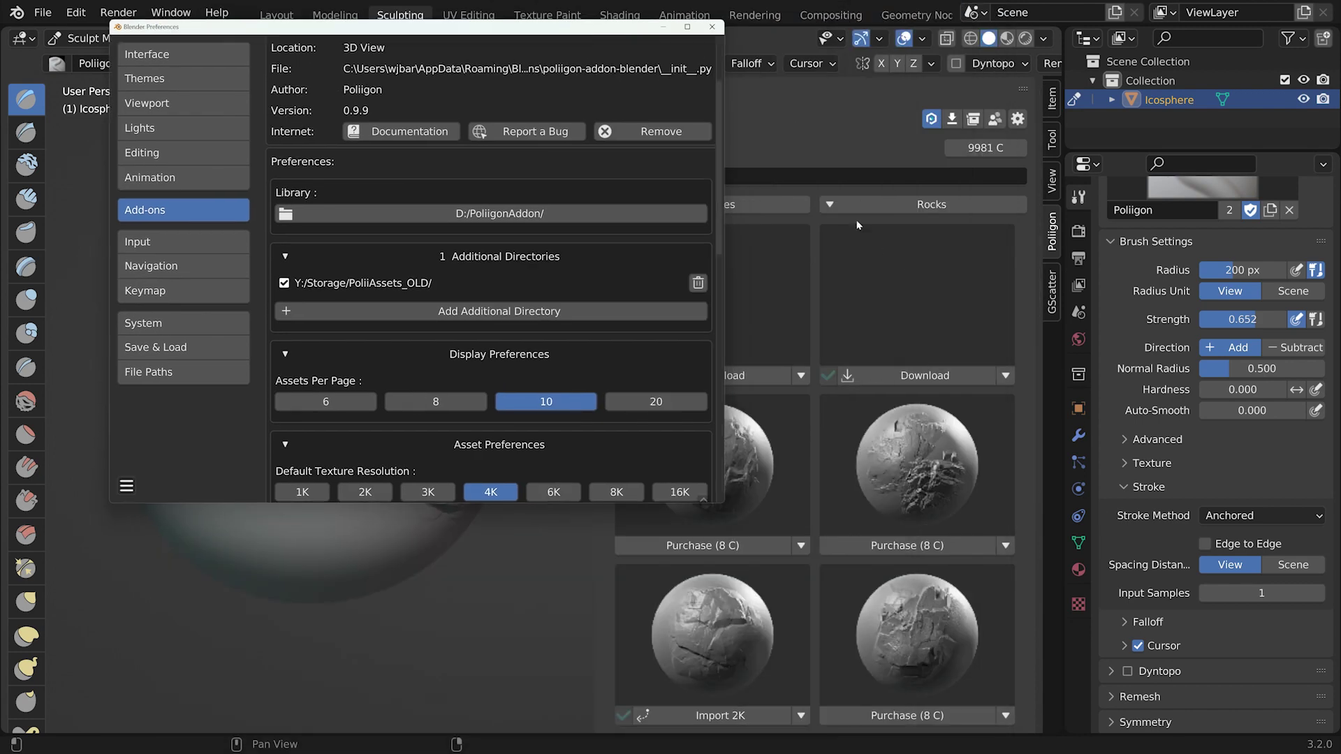
{"action": "left_click", "coordinate": [951, 121]}
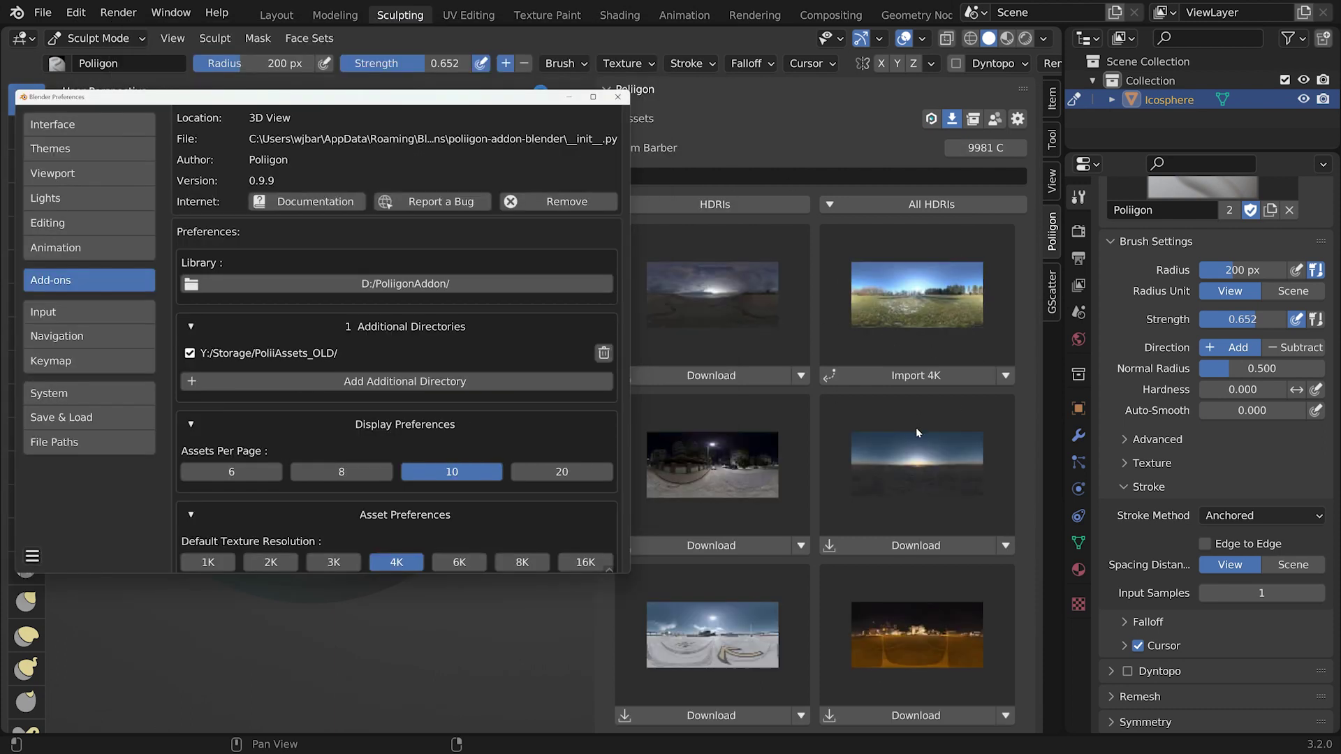
{"action": "scroll", "coordinate": [882, 380], "scroll_direction": "down", "scroll_amount": 10}
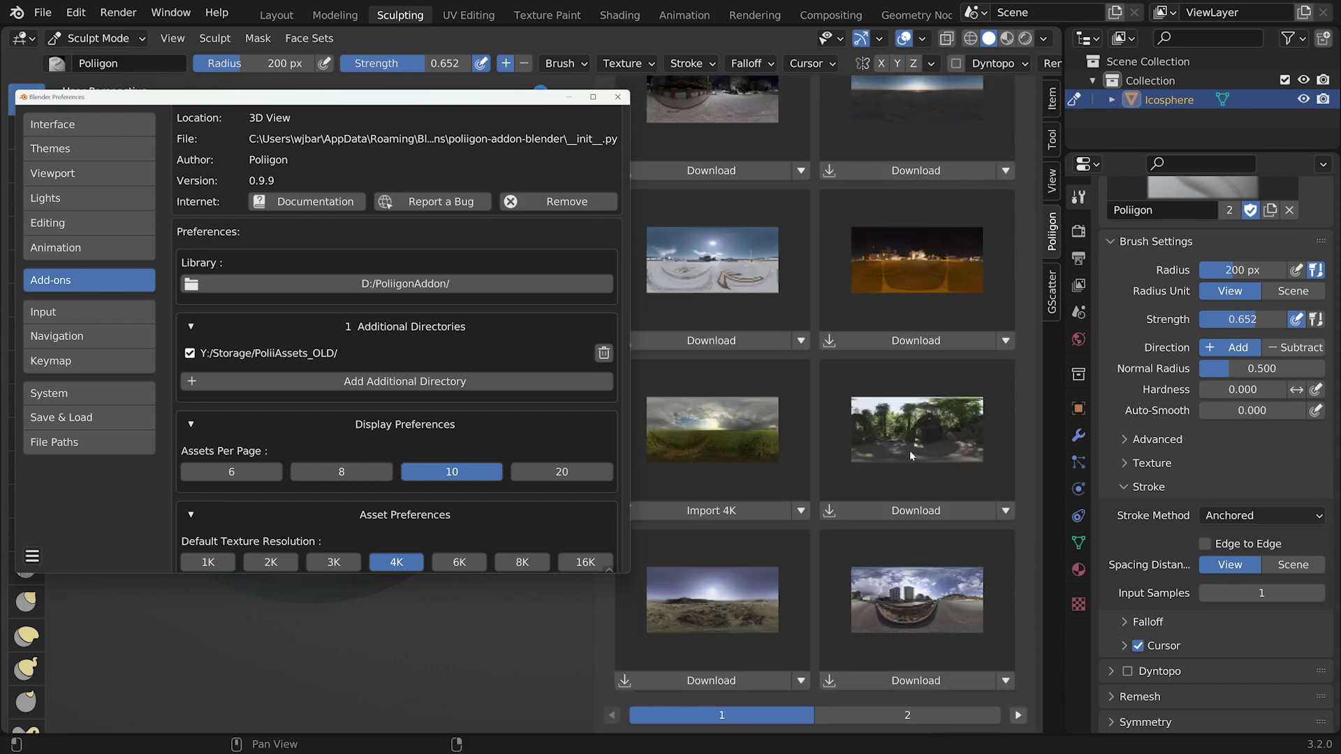
{"action": "scroll", "coordinate": [909, 451], "scroll_direction": "up", "scroll_amount": 10}
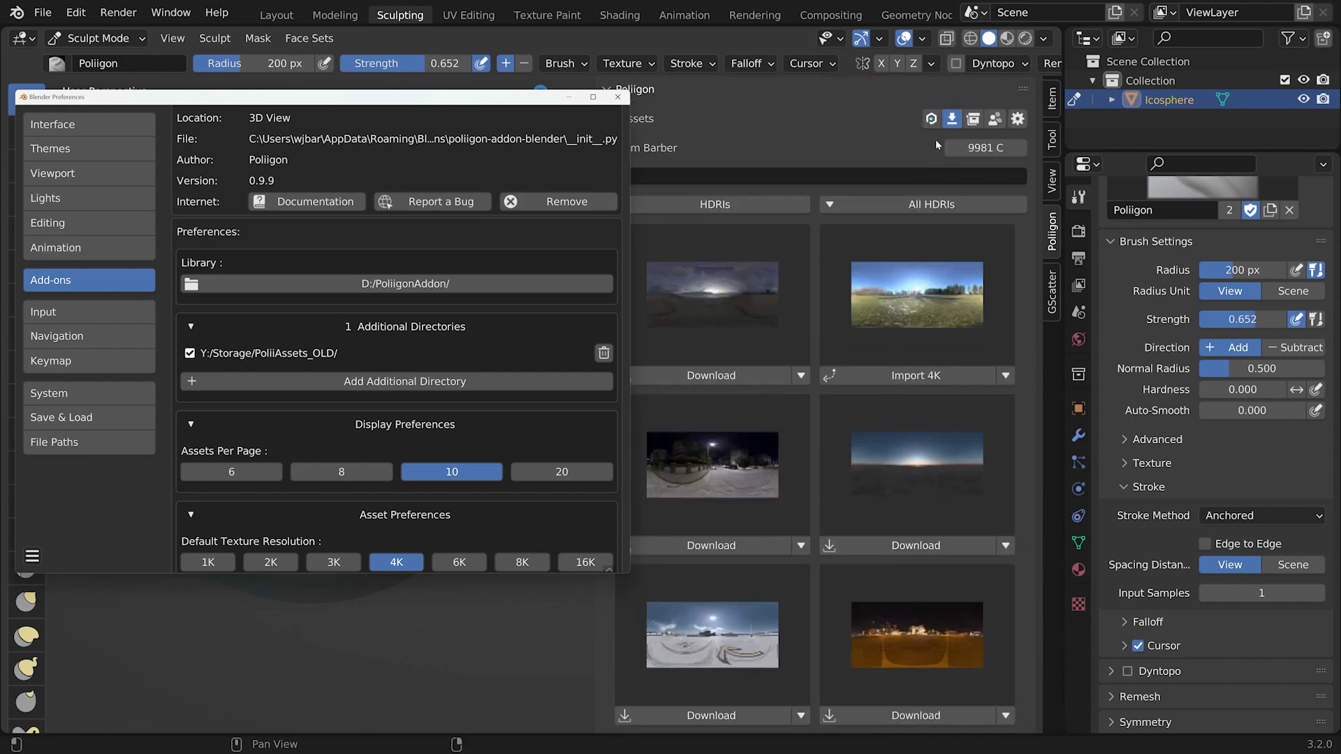
- Maximize the preferences window and examine the Poliigon add-on's display and asset preferences
{"action": "left_click_drag", "start_coordinate": [419, 100], "coordinate": [711, 73]}
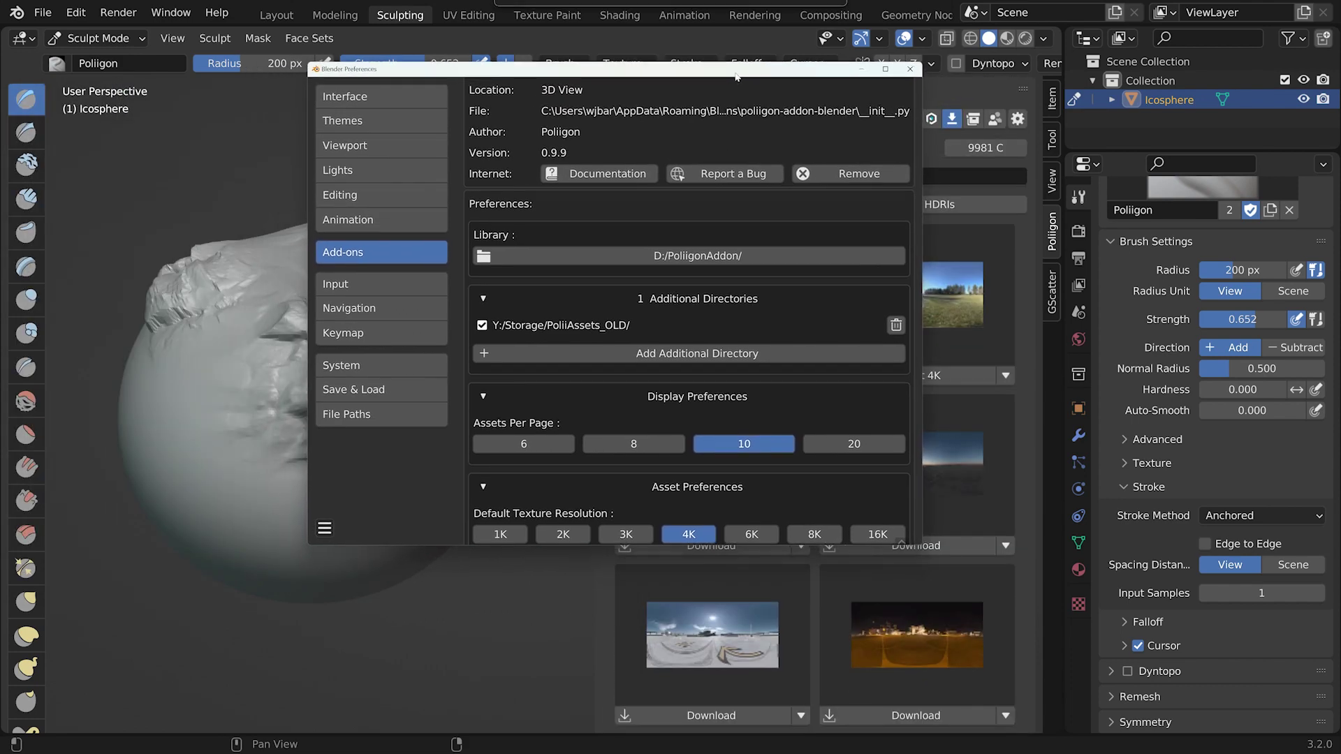
{"action": "double_click", "coordinate": [712, 74]}
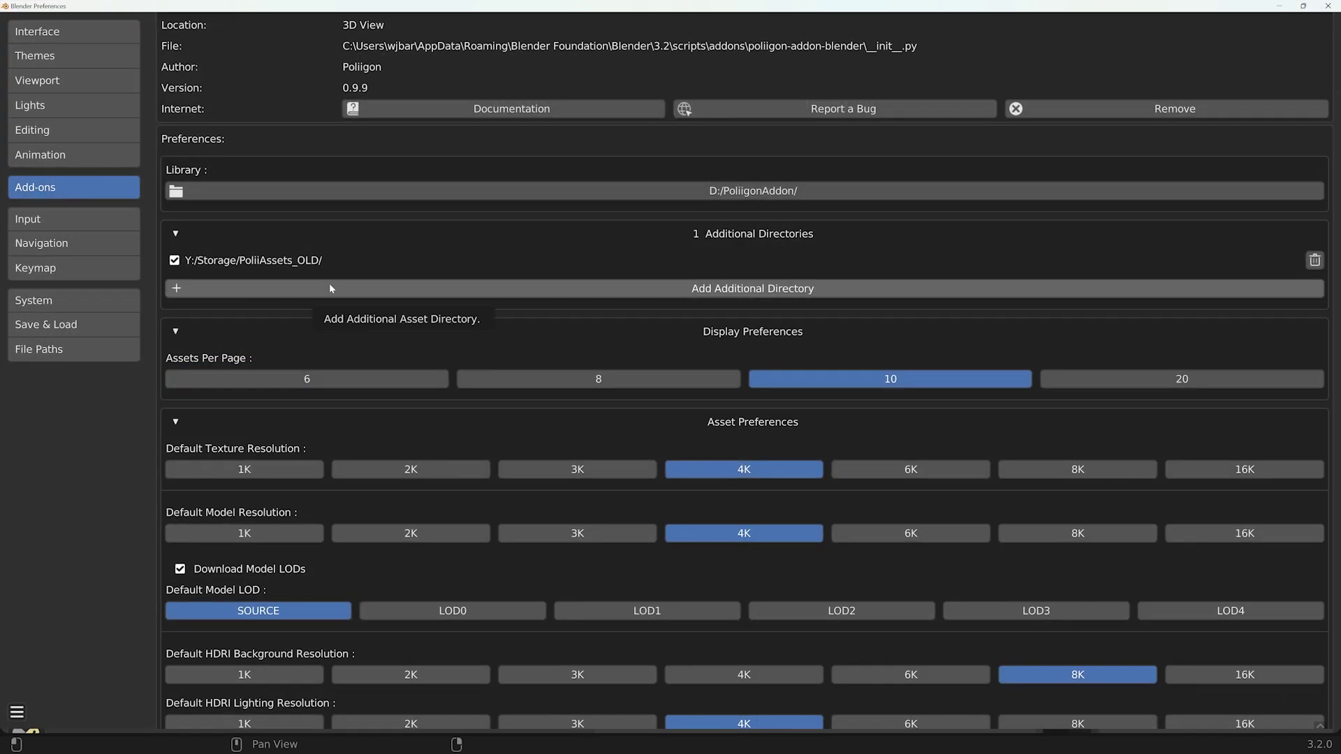
{"action": "scroll", "coordinate": [629, 339], "scroll_direction": "down", "scroll_amount": 2}
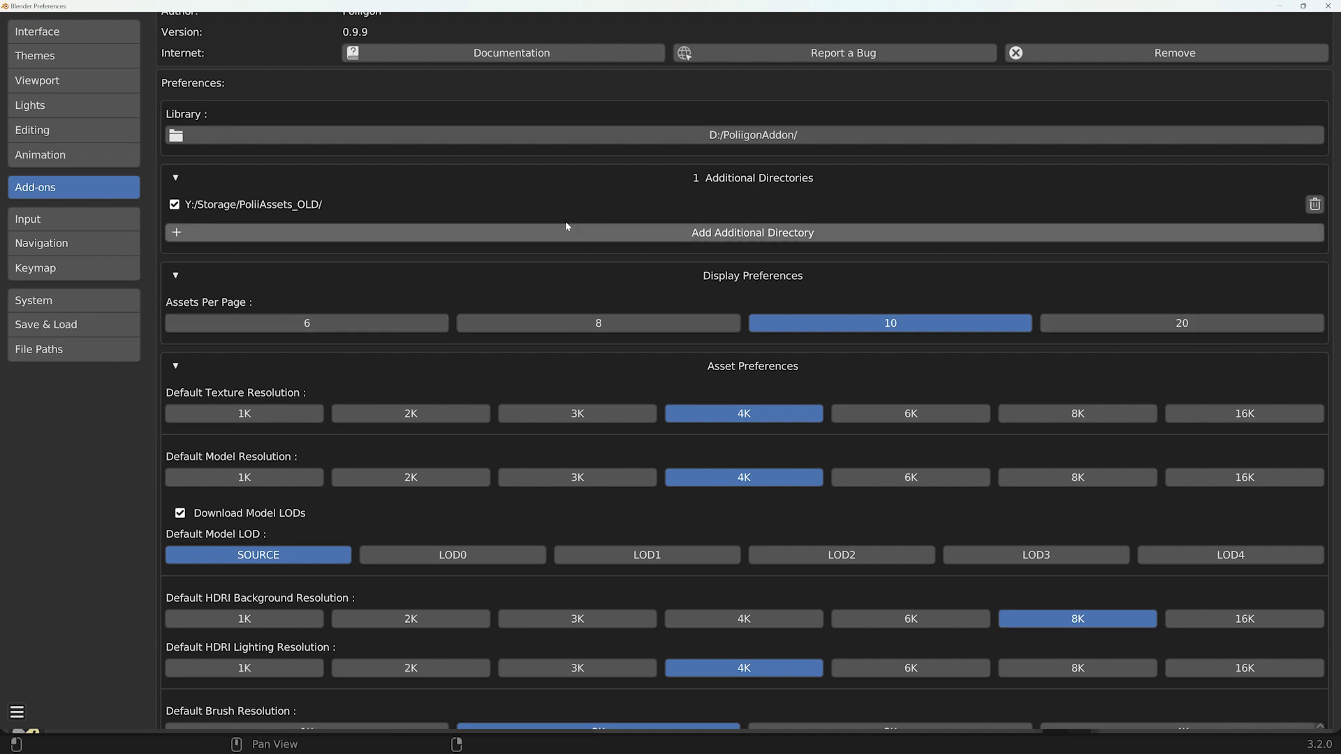
- Review the Poliigon add-on's default resolution, purchase and import preferences, and check for an add-on update
{"action": "scroll", "coordinate": [738, 396], "scroll_direction": "down", "scroll_amount": 5}
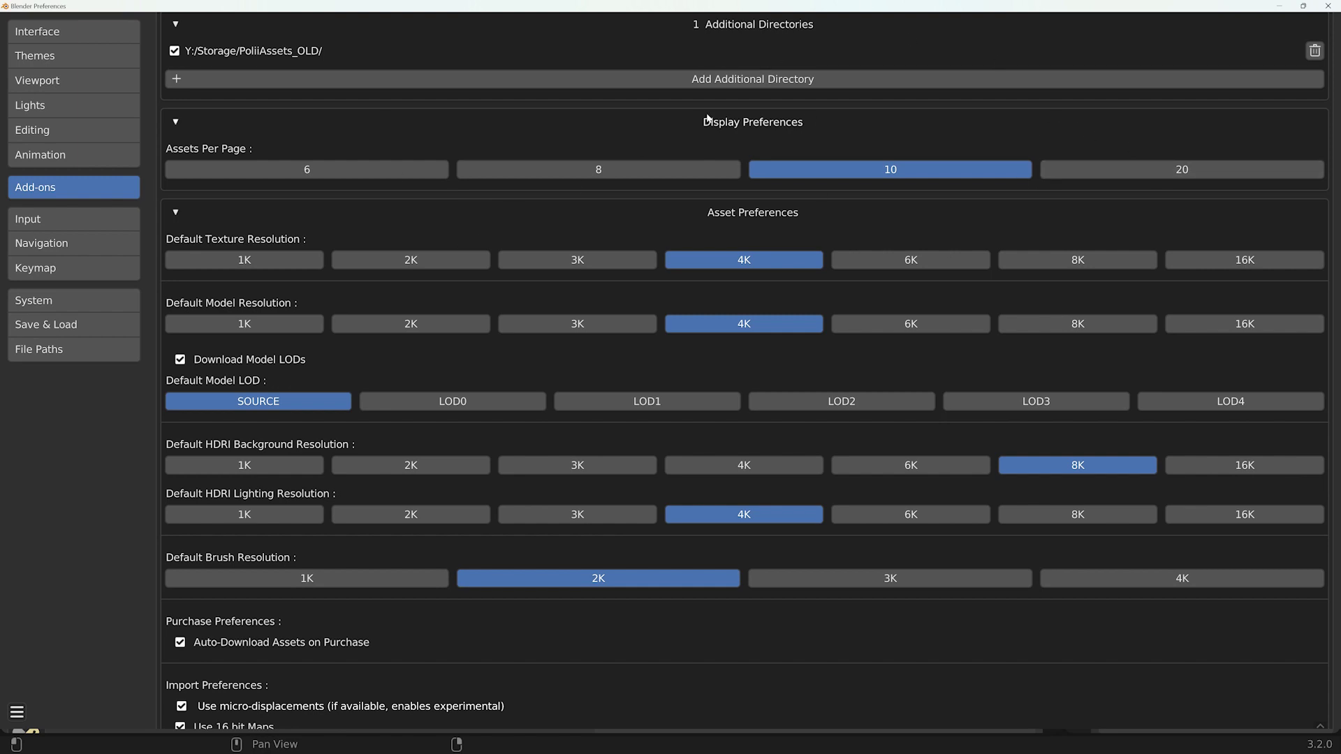
{"action": "scroll", "coordinate": [688, 161], "scroll_direction": "down", "scroll_amount": 1}
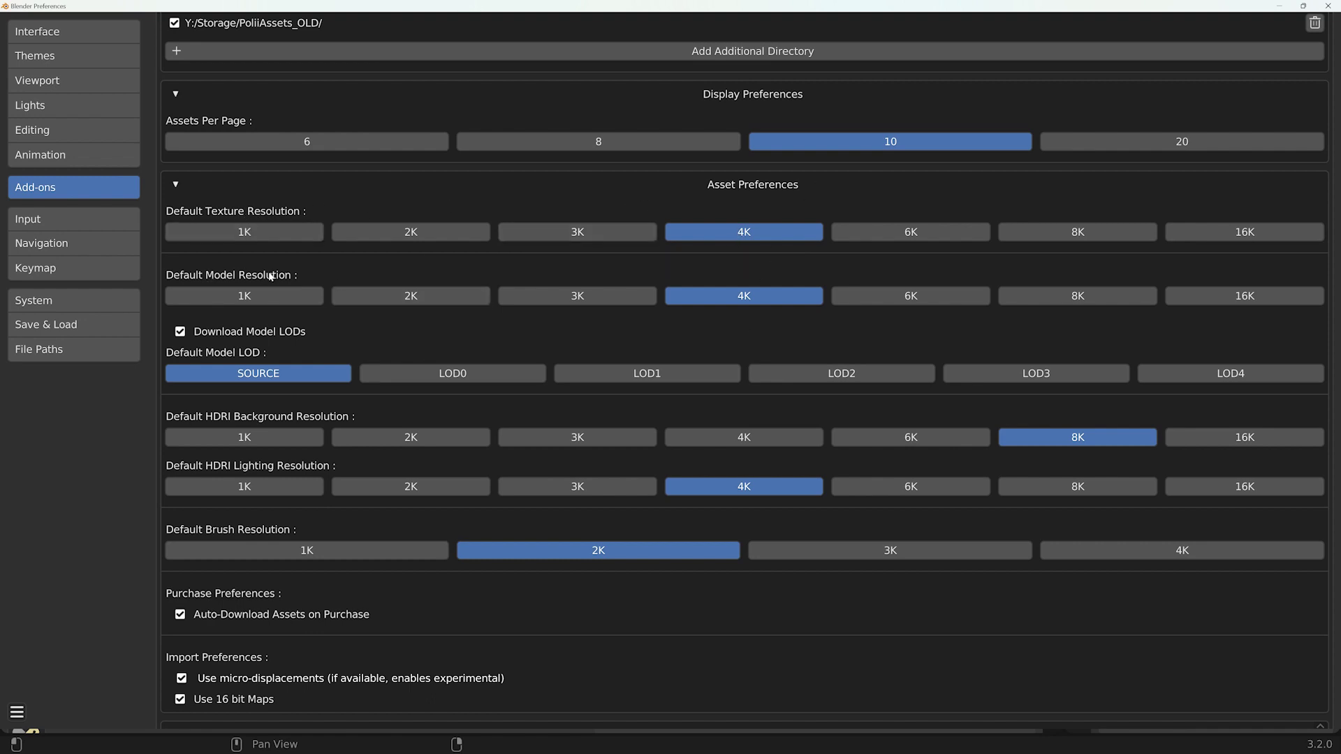
{"action": "scroll", "coordinate": [347, 342], "scroll_direction": "down", "scroll_amount": 2}
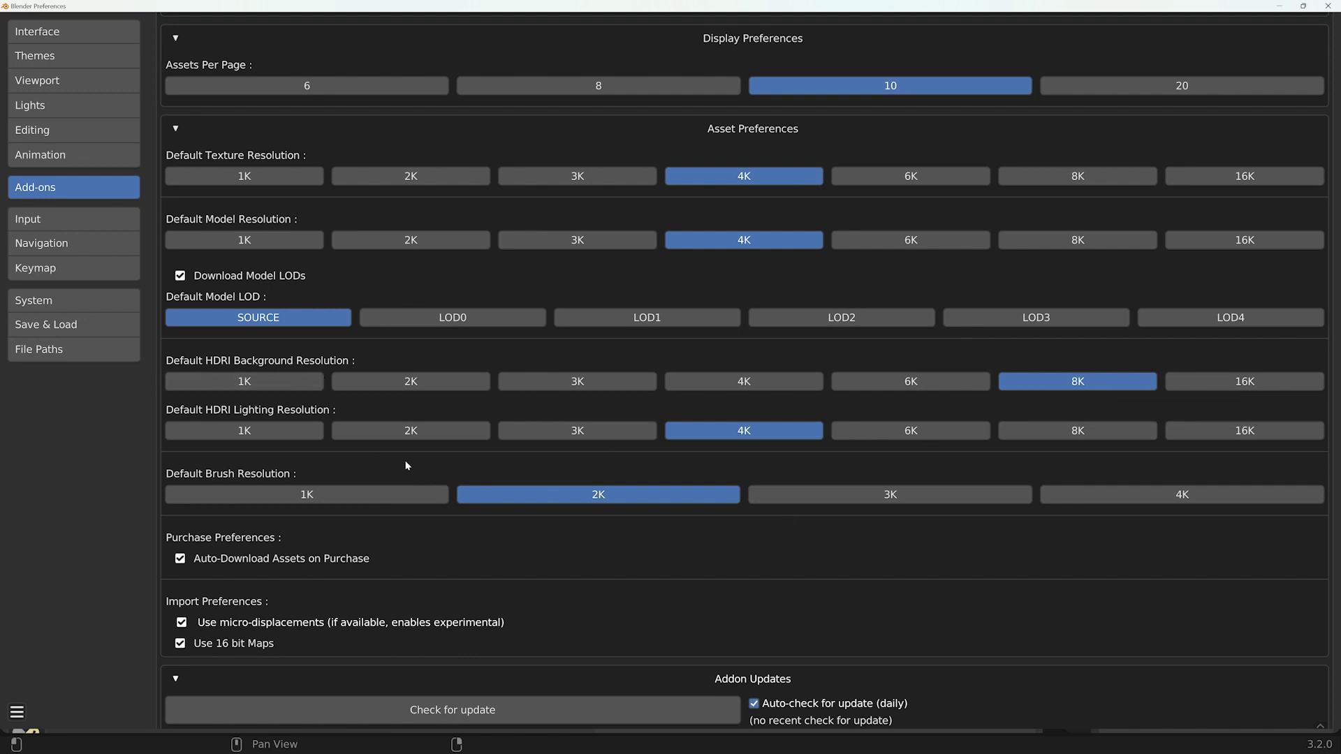
{"action": "scroll", "coordinate": [407, 466], "scroll_direction": "up", "scroll_amount": 2}
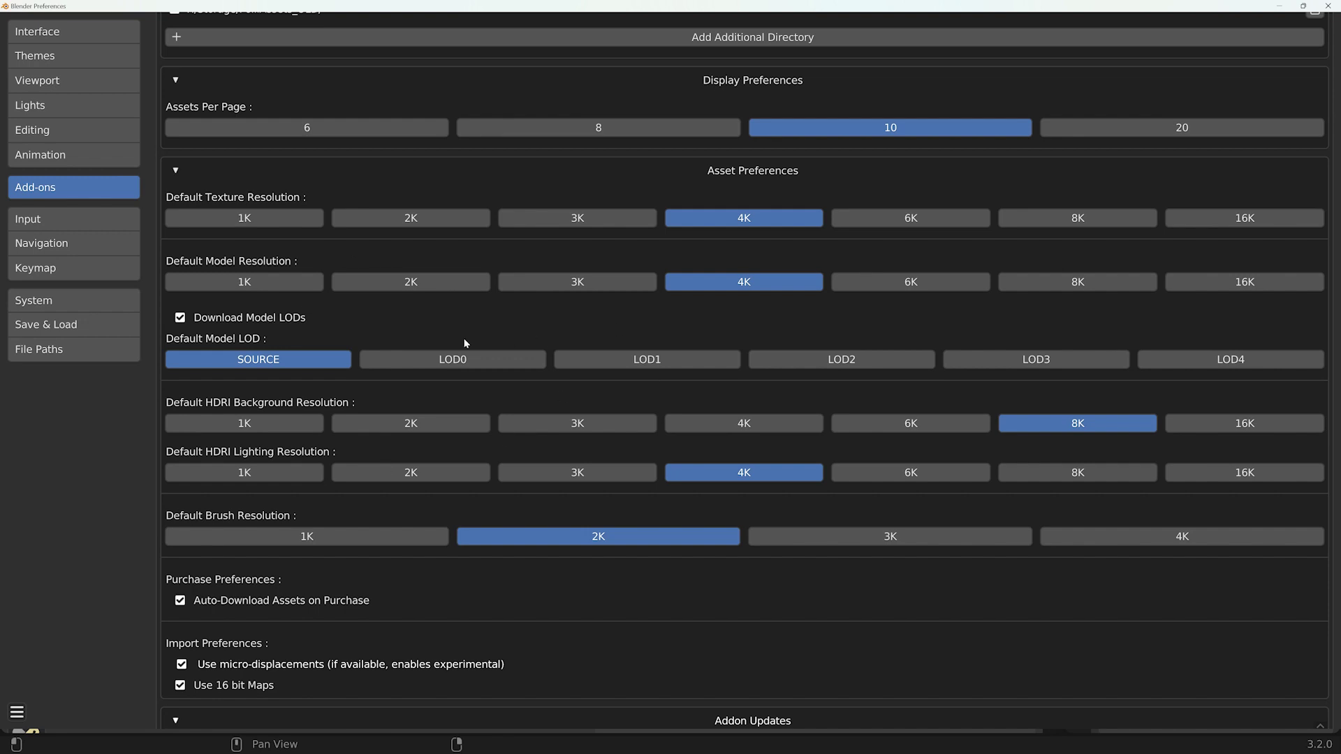
{"action": "scroll", "coordinate": [464, 343], "scroll_direction": "down", "scroll_amount": 5}
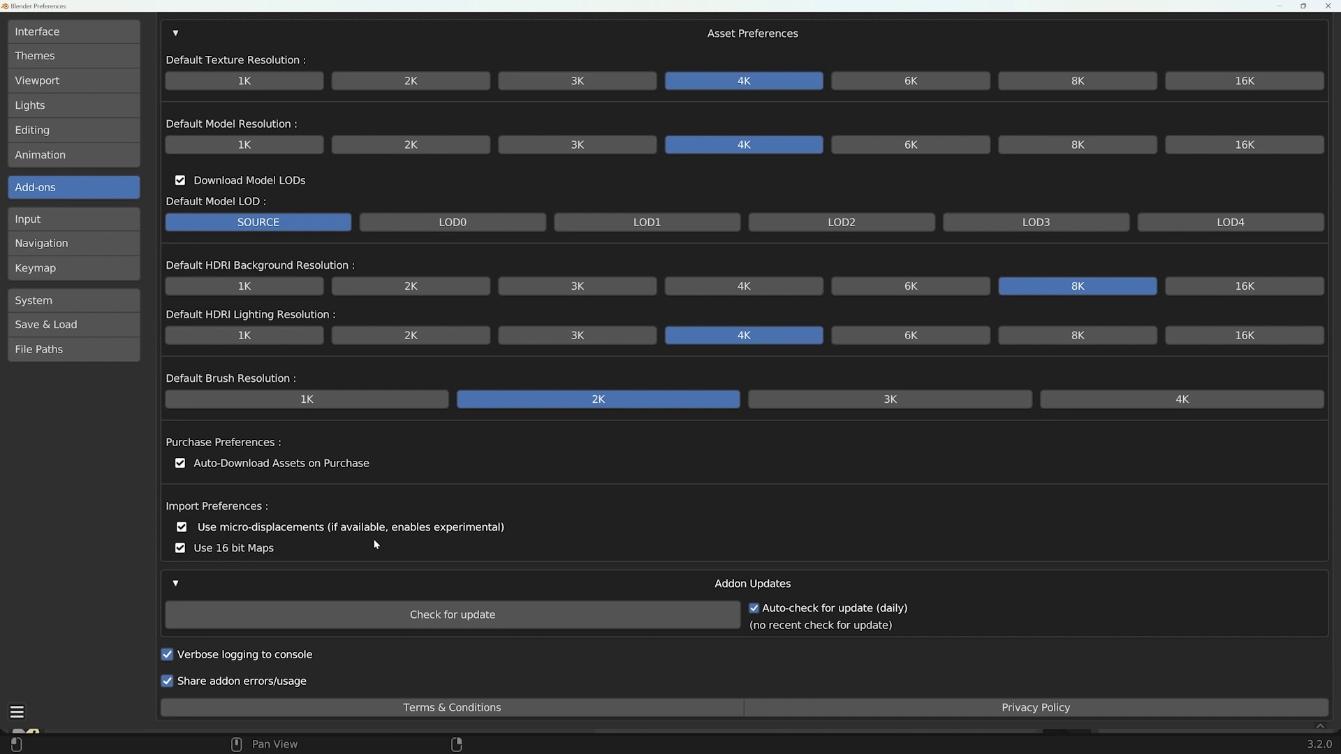
{"action": "left_click", "coordinate": [447, 616]}
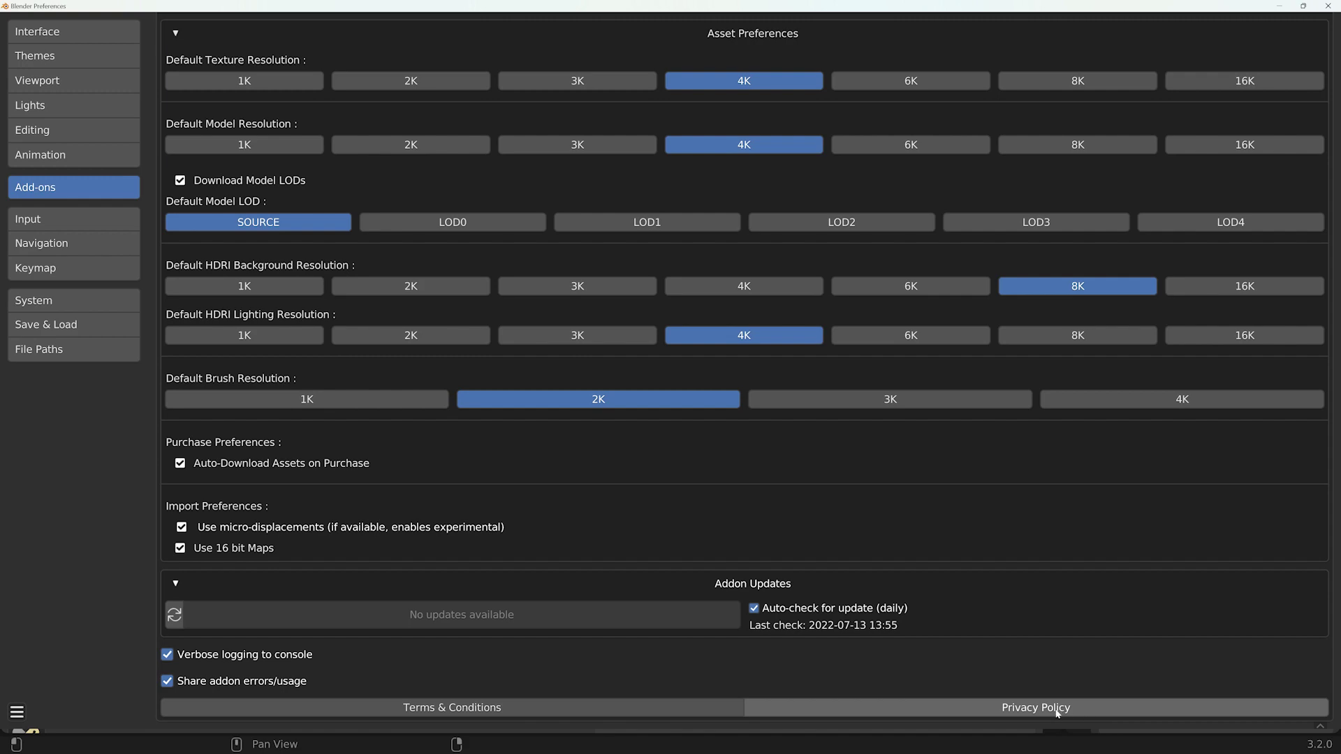
- Look back over the Poliigon add-on's preferences and close the preferences window to return to the sculpting scene
{"action": "scroll", "coordinate": [578, 683], "scroll_direction": "up", "scroll_amount": 10}
{"action": "scroll", "coordinate": [579, 684], "scroll_direction": "up", "scroll_amount": 3}
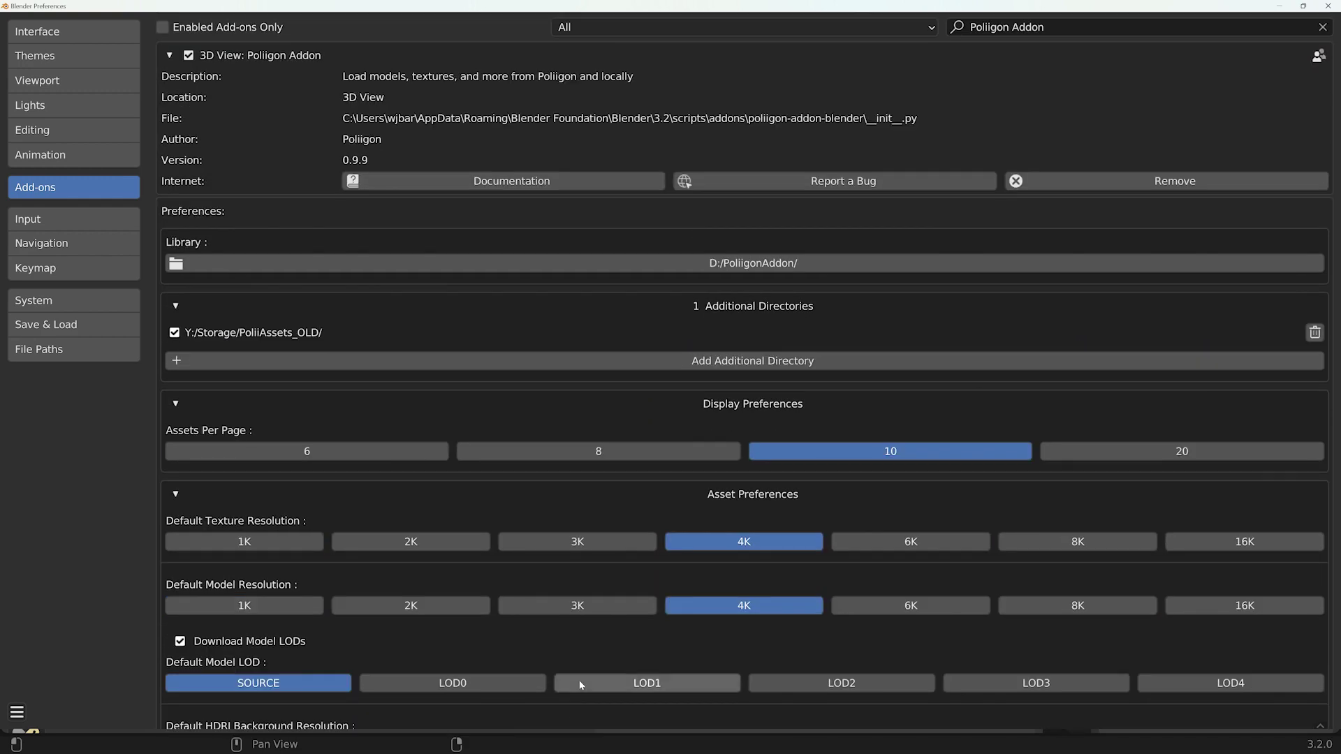
{"action": "left_click", "coordinate": [1328, 7]}
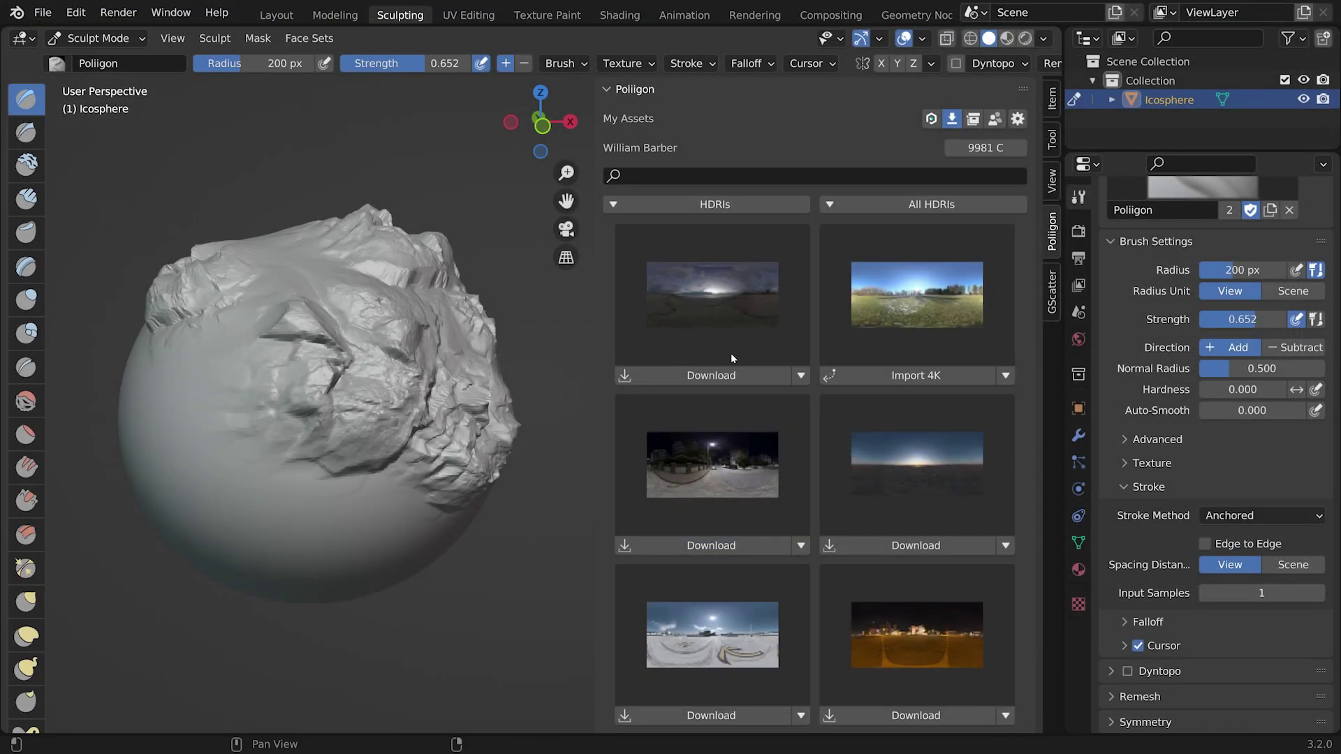